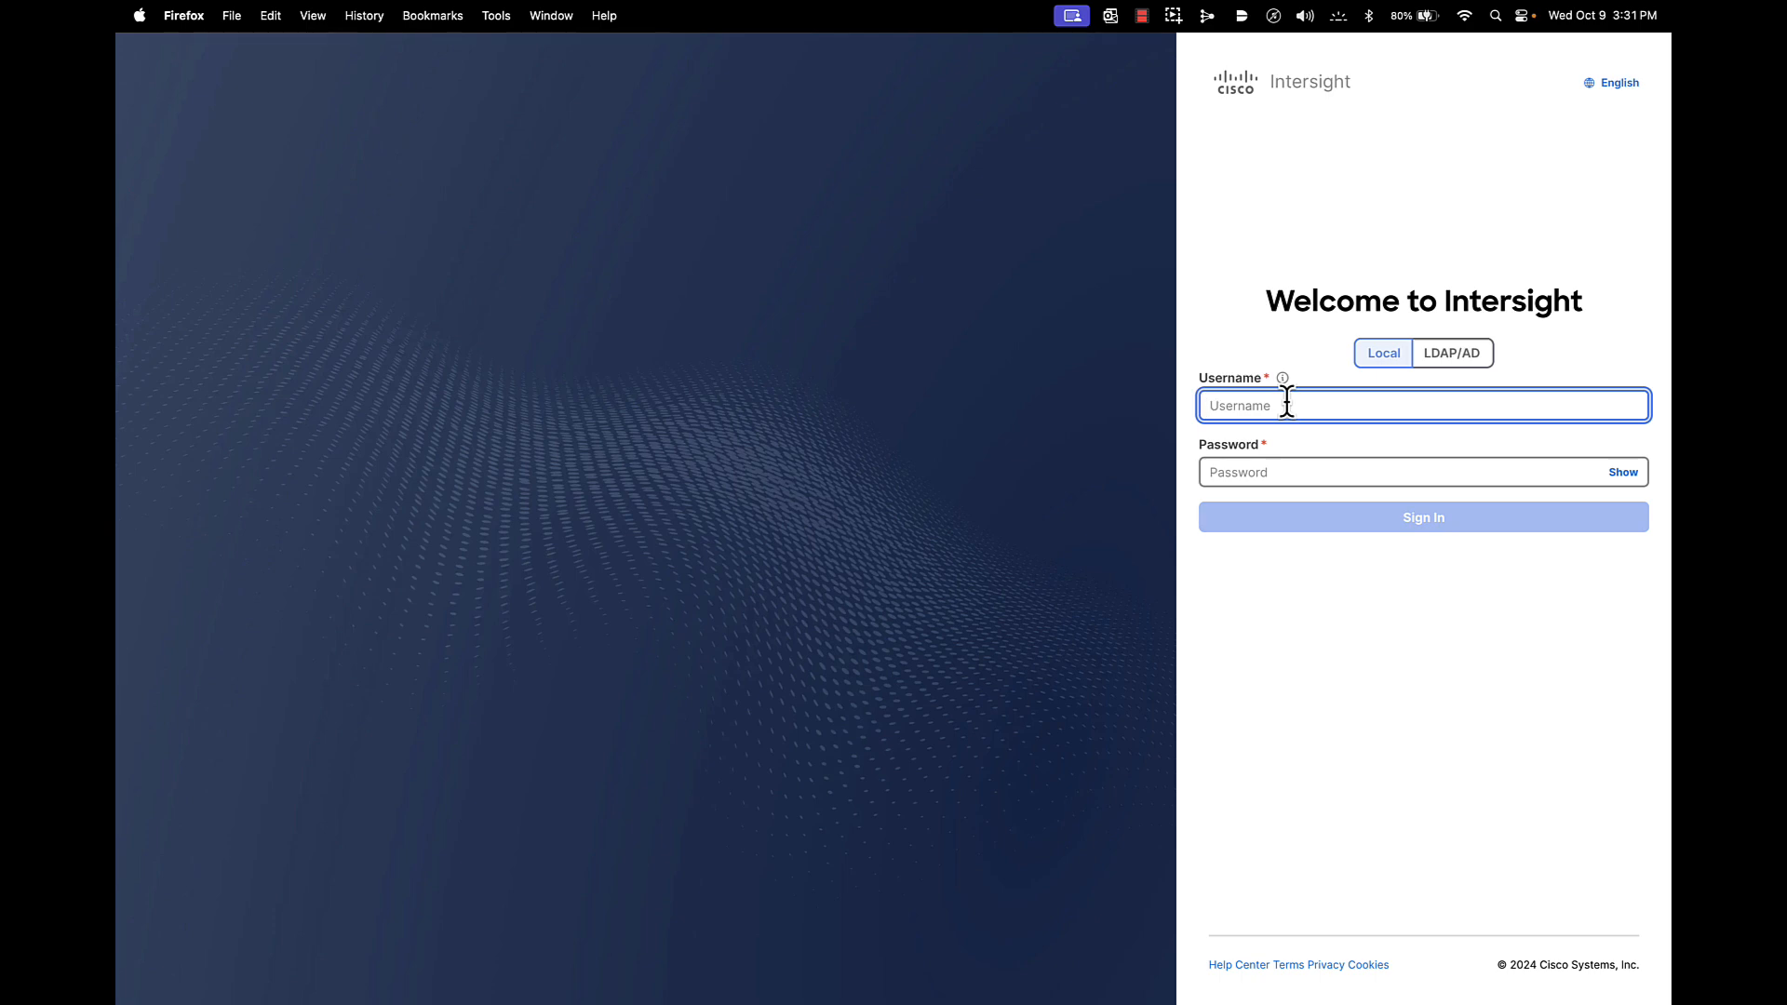
Sign in as the local admin user with its password and dismiss the Last Login notice
{"action": "type", "text": "admin"}
{"action": "left_click", "coordinate": [1262, 468]}
{"action": "type", "text": "•••••••"}
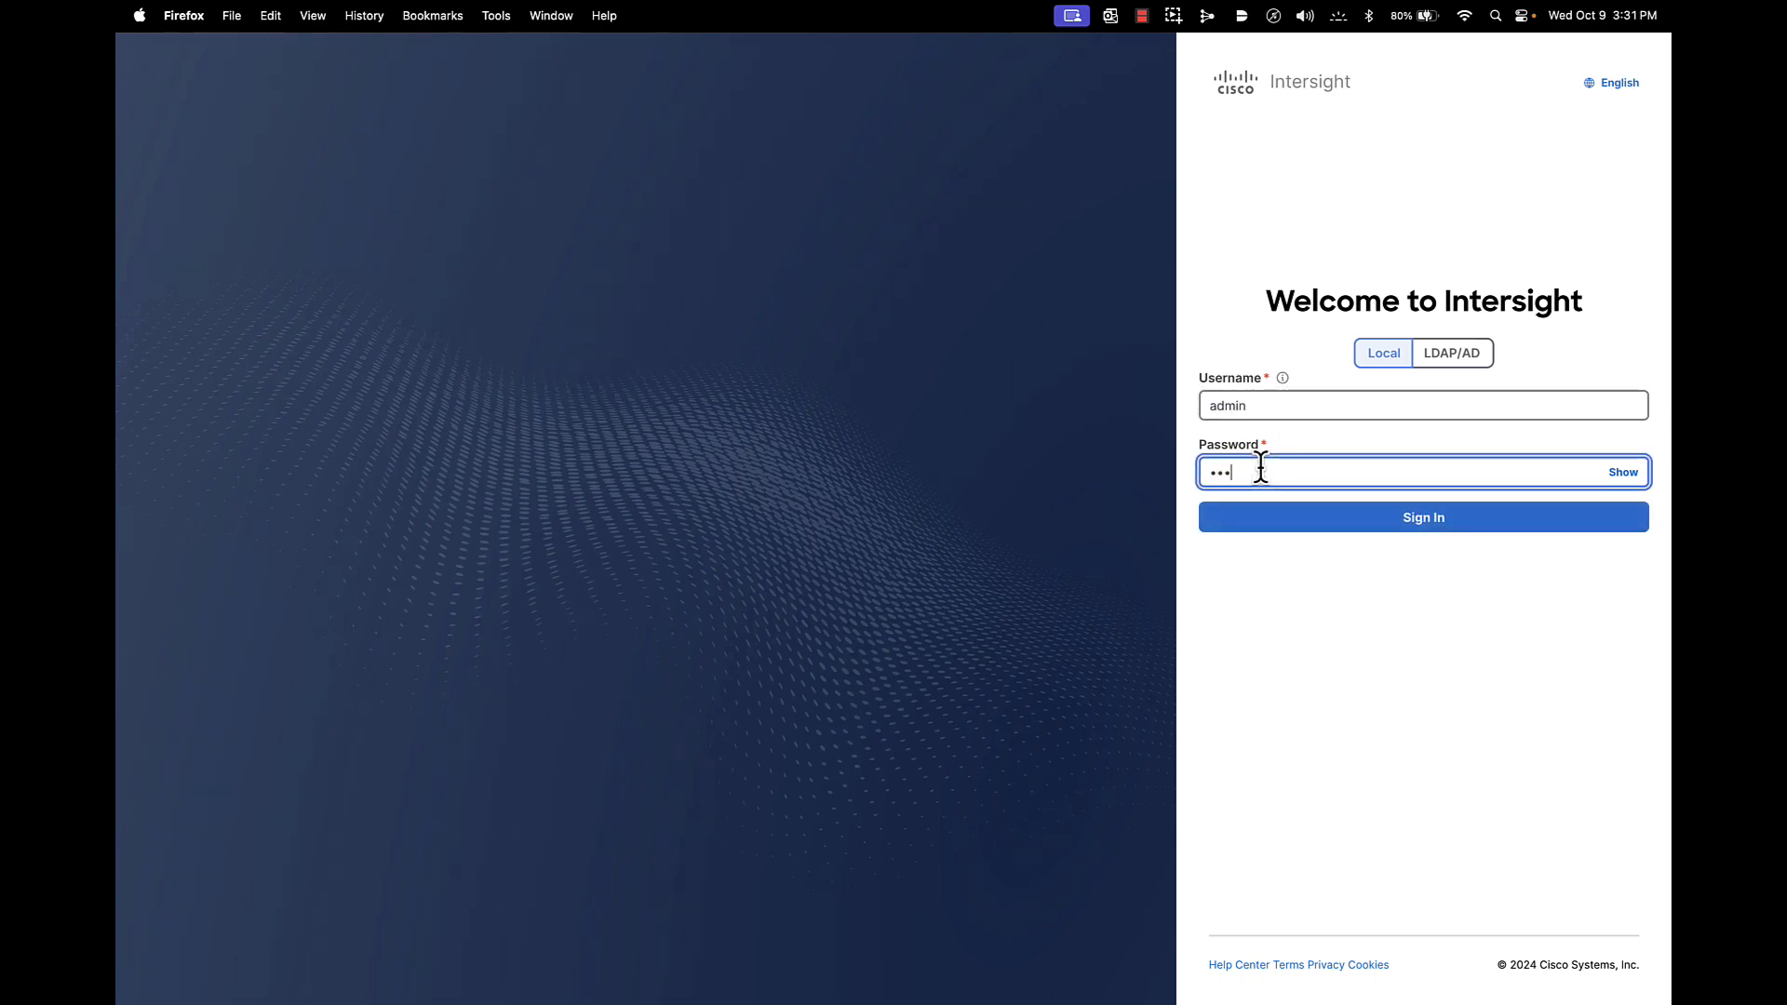
{"action": "key", "text": "Return"}
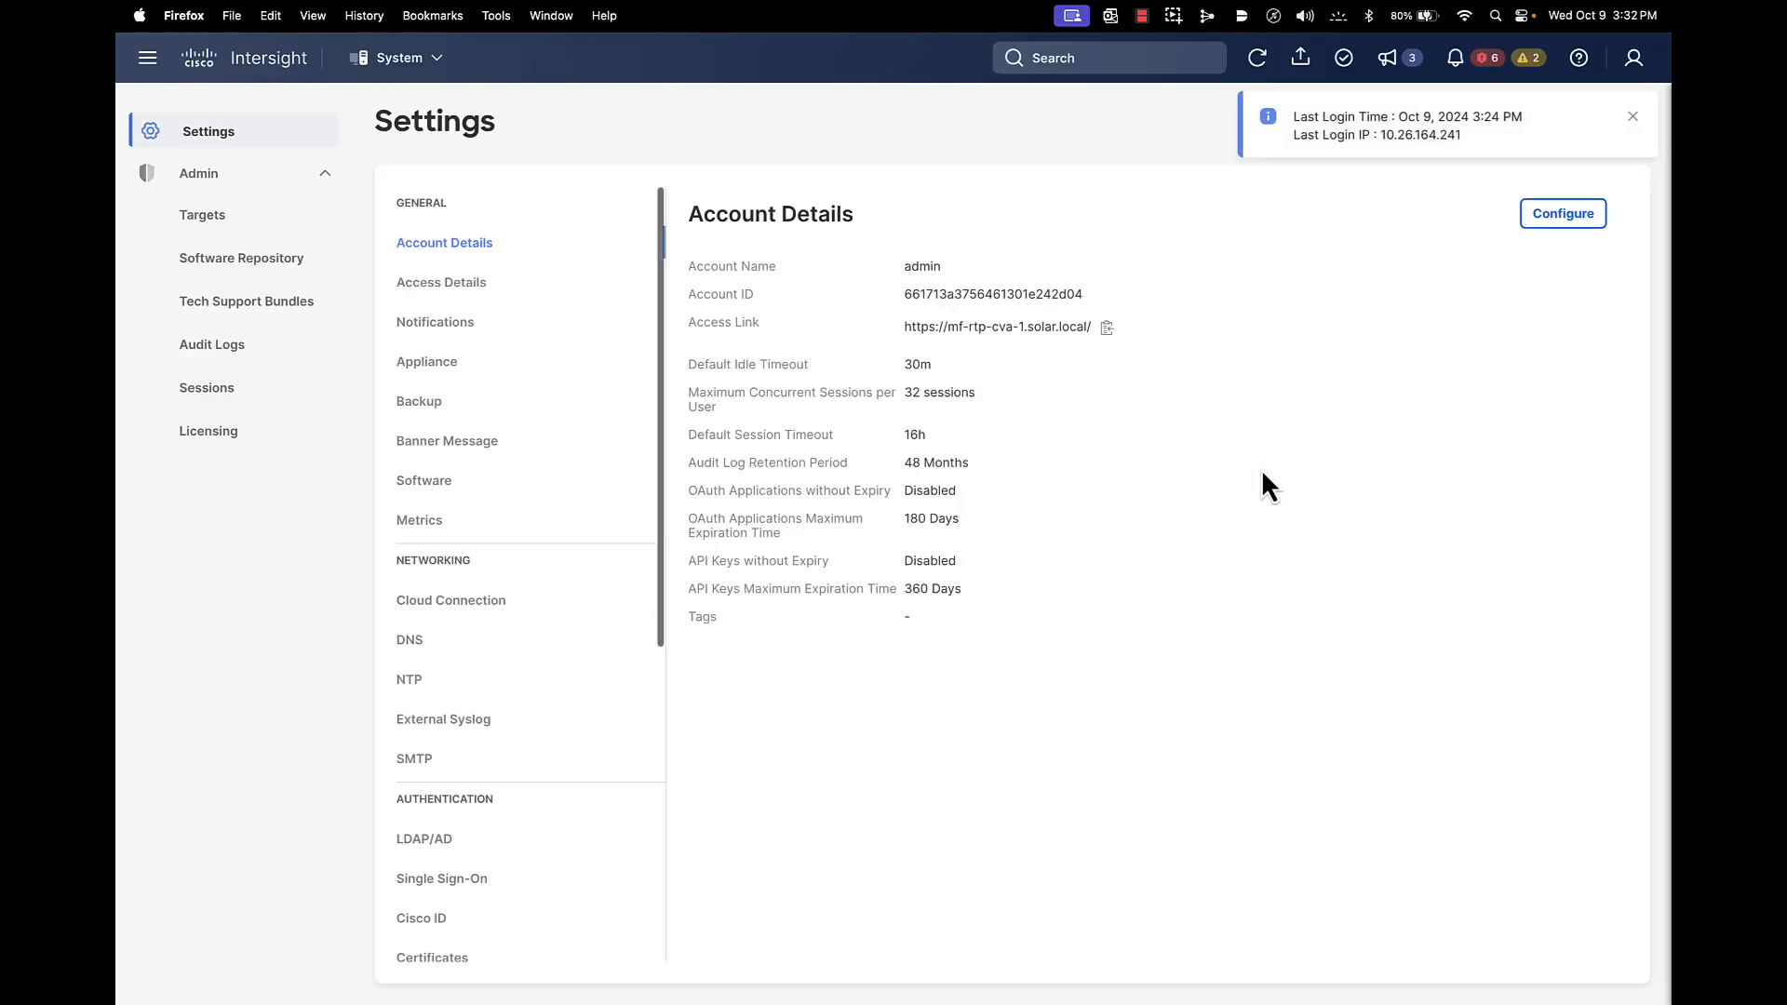
{"action": "left_click", "coordinate": [1633, 117]}
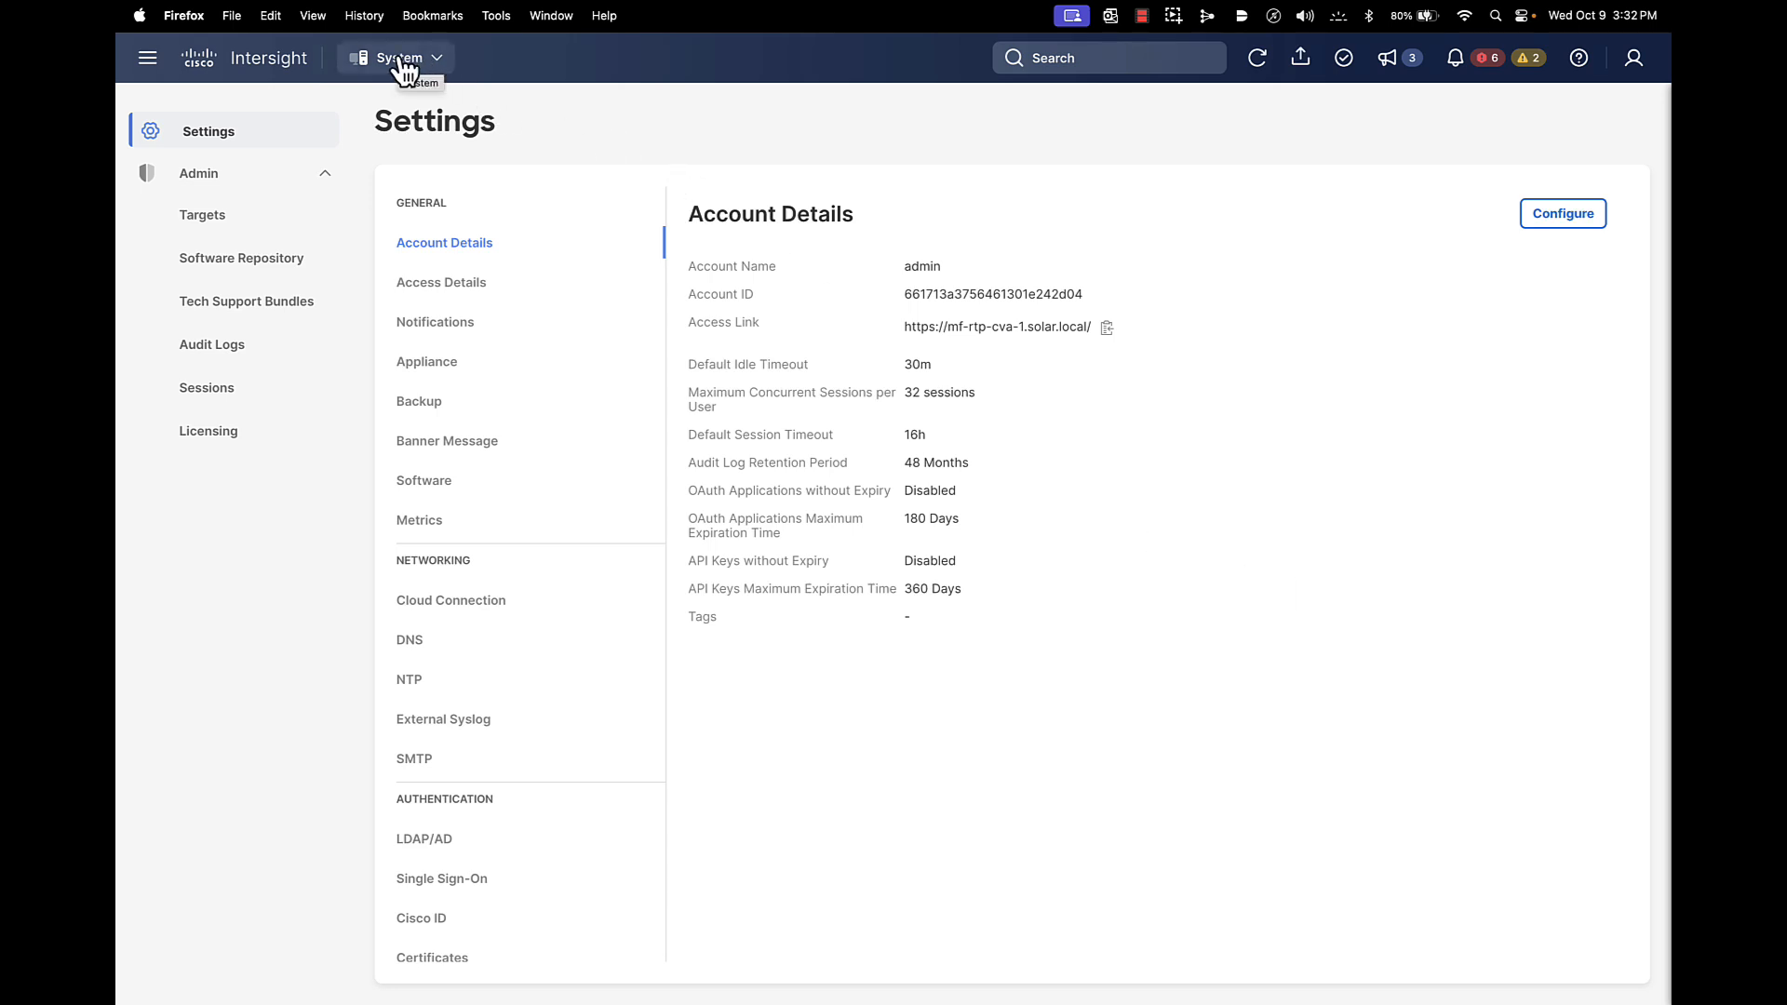
{"action": "scroll", "coordinate": [443, 339], "scroll_direction": "down", "scroll_amount": 5}
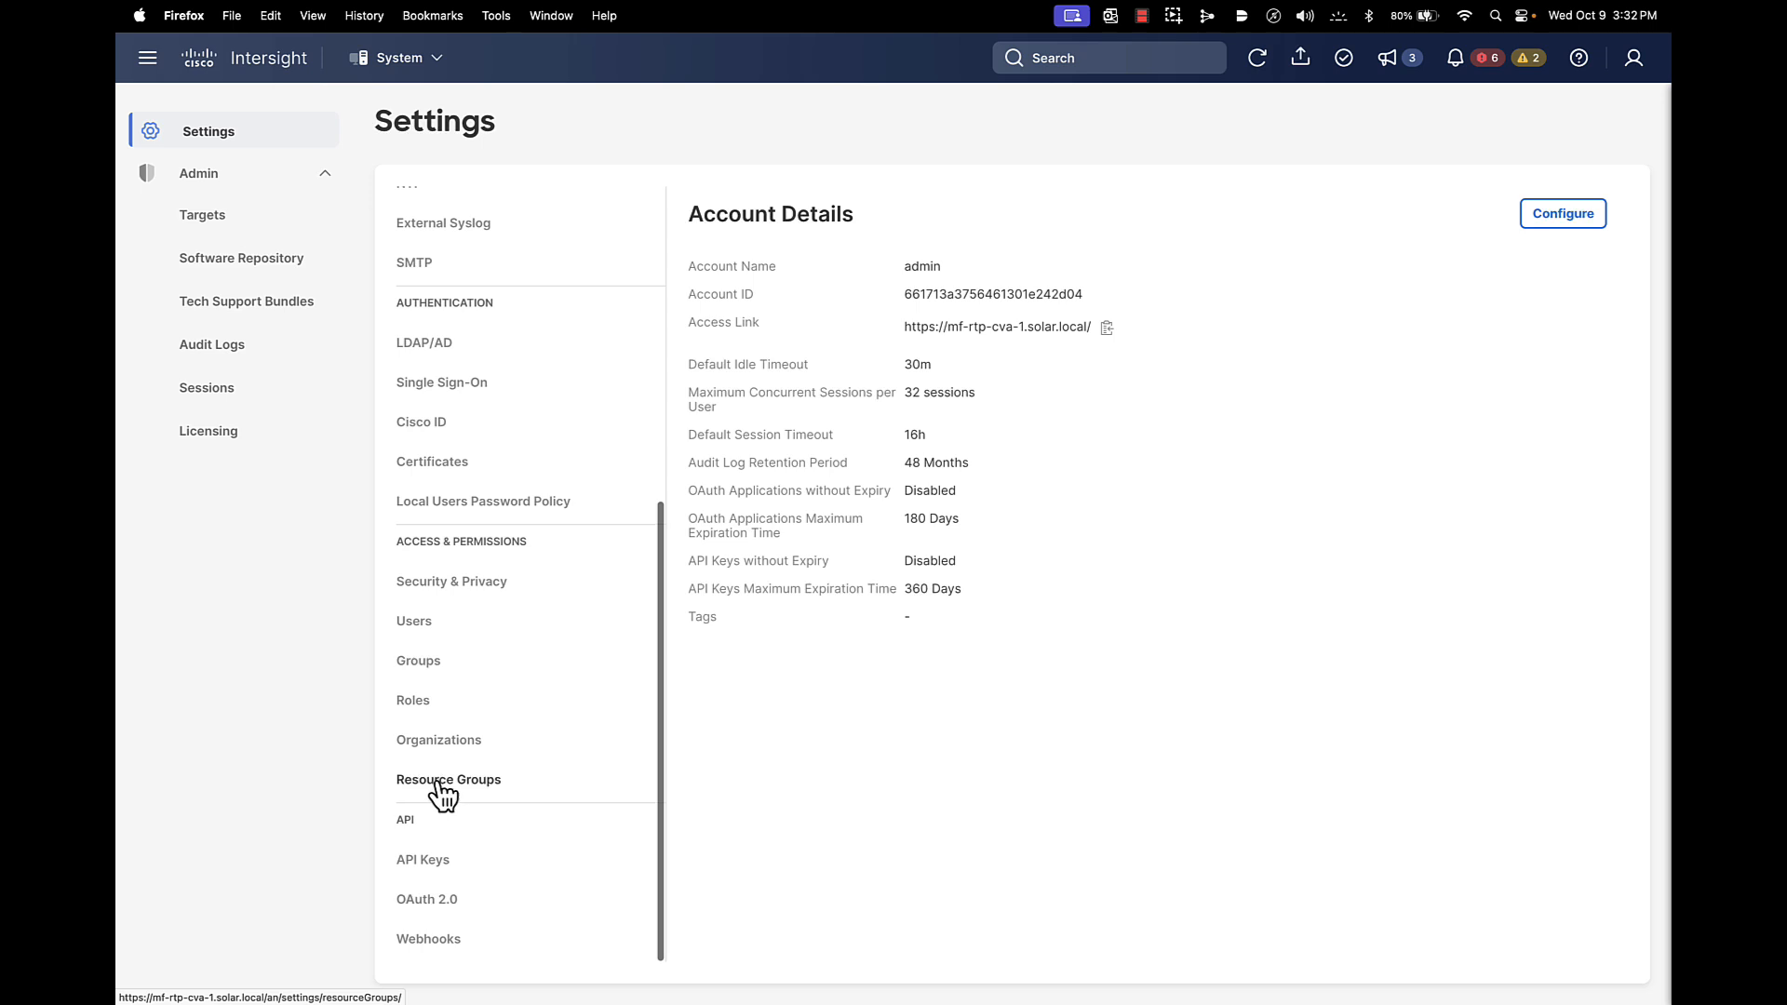
Open Resource Groups and scroll through the five groups, including Server-1-RG and Servers-2-3-RG
{"action": "left_click", "coordinate": [417, 782]}
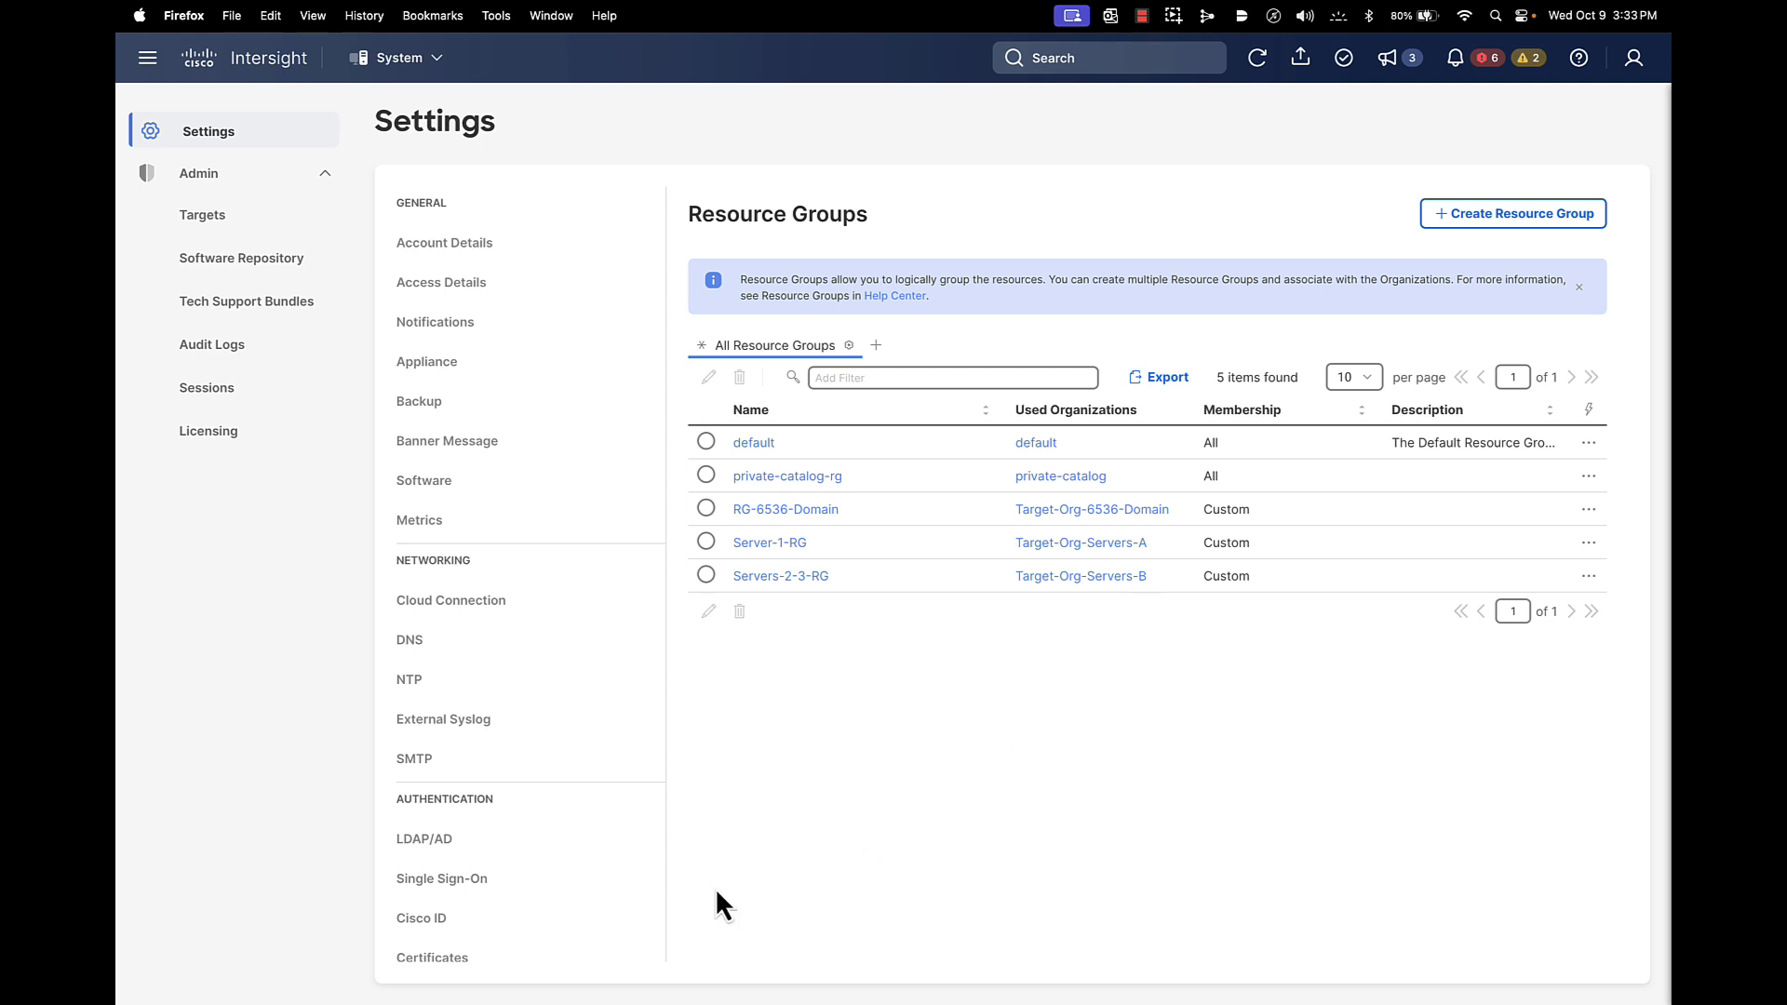
{"action": "scroll", "coordinate": [520, 899], "scroll_direction": "down", "scroll_amount": 4}
{"action": "scroll", "coordinate": [519, 900], "scroll_direction": "down", "scroll_amount": 6}
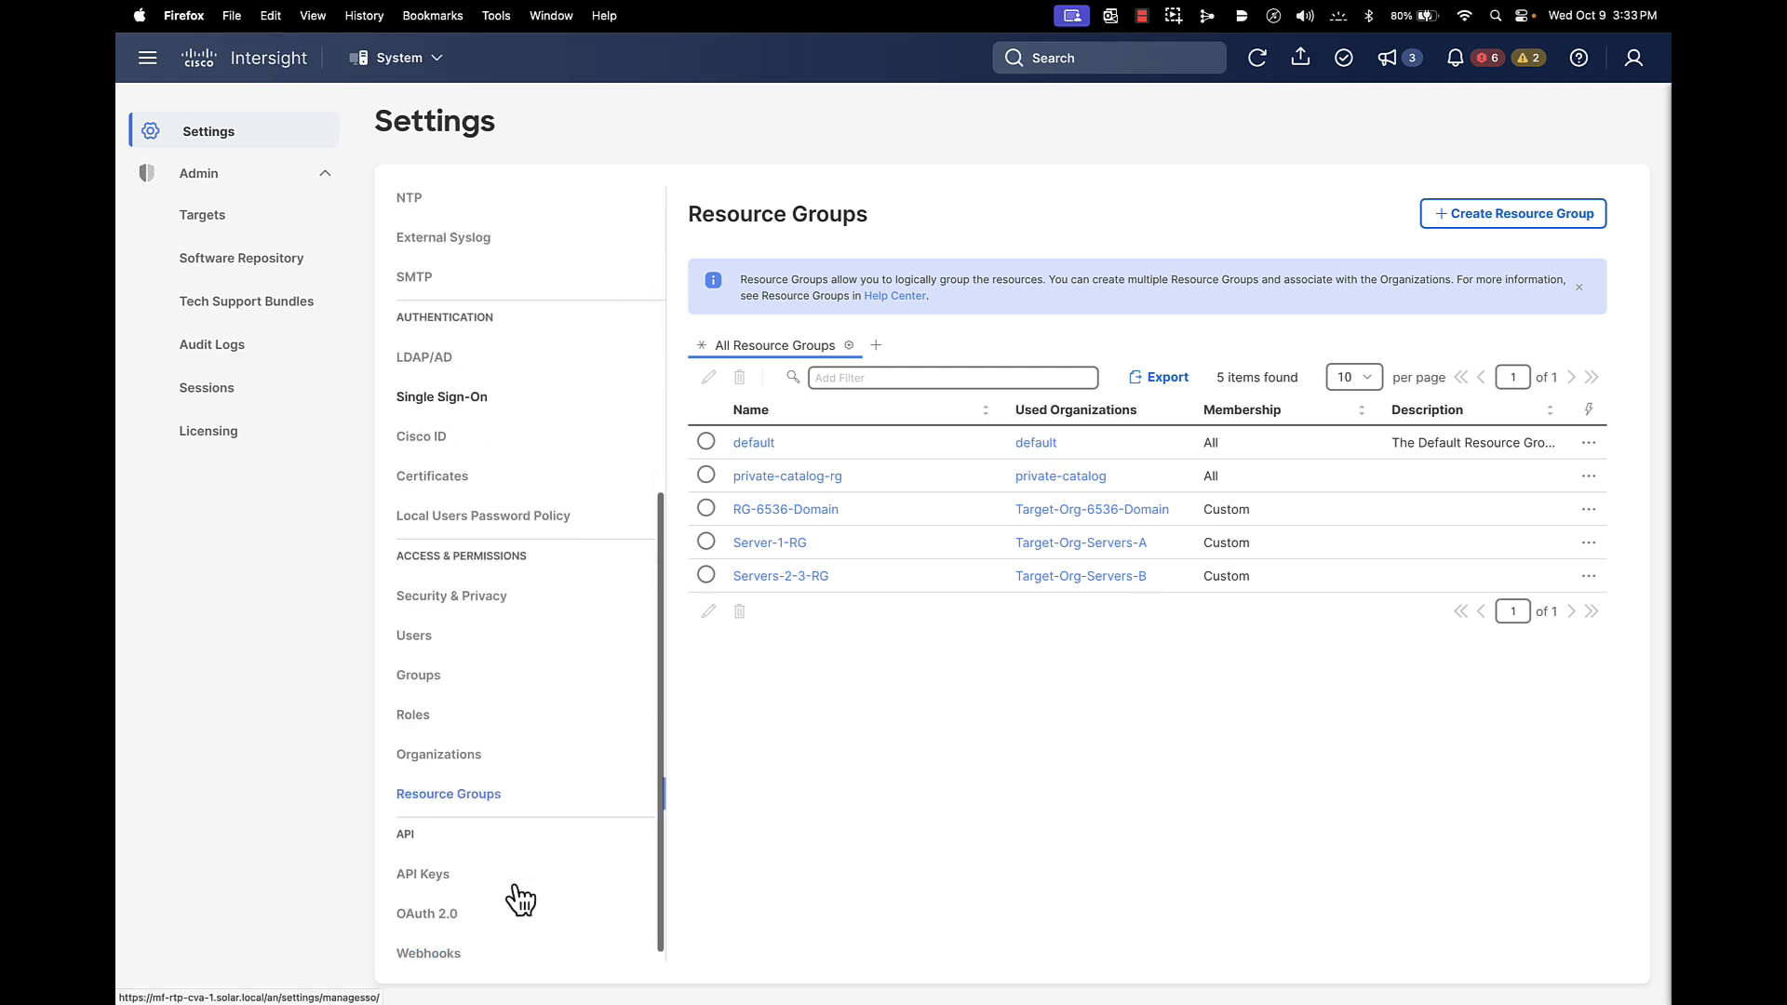
Open Organizations and scroll through the seven organizations with their resource groups and sharing
{"action": "left_click", "coordinate": [439, 741]}
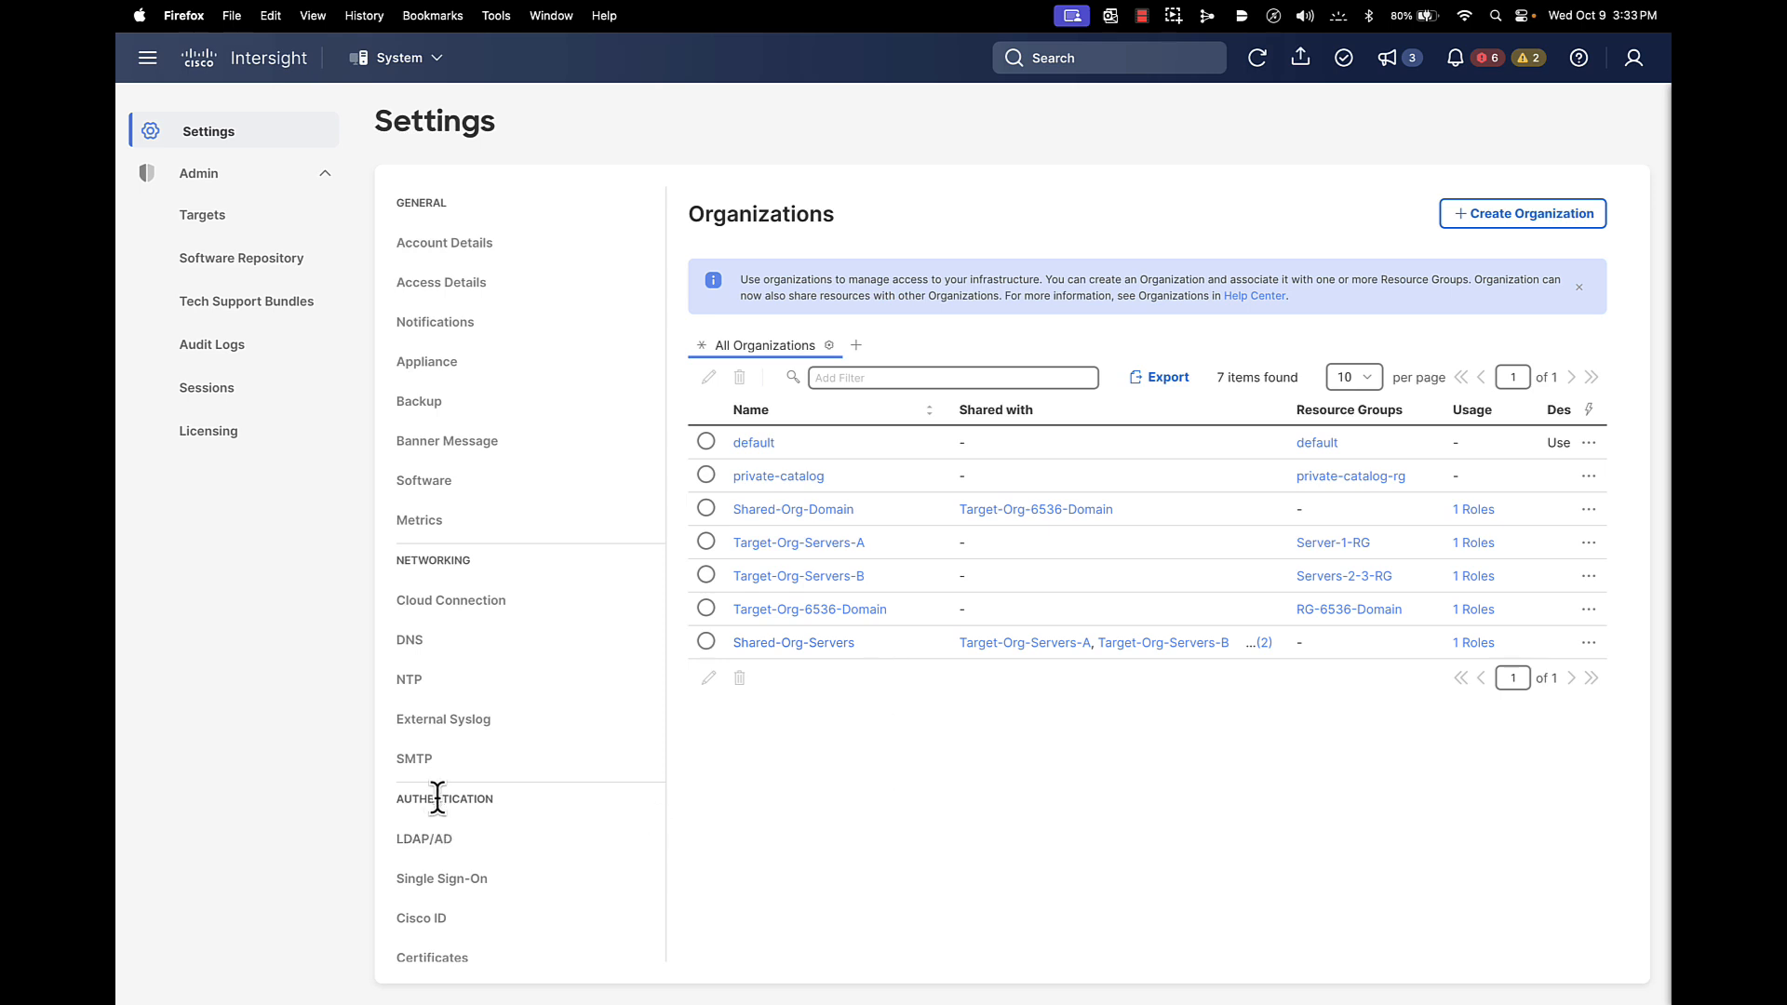
{"action": "scroll", "coordinate": [463, 818], "scroll_direction": "down", "scroll_amount": 5}
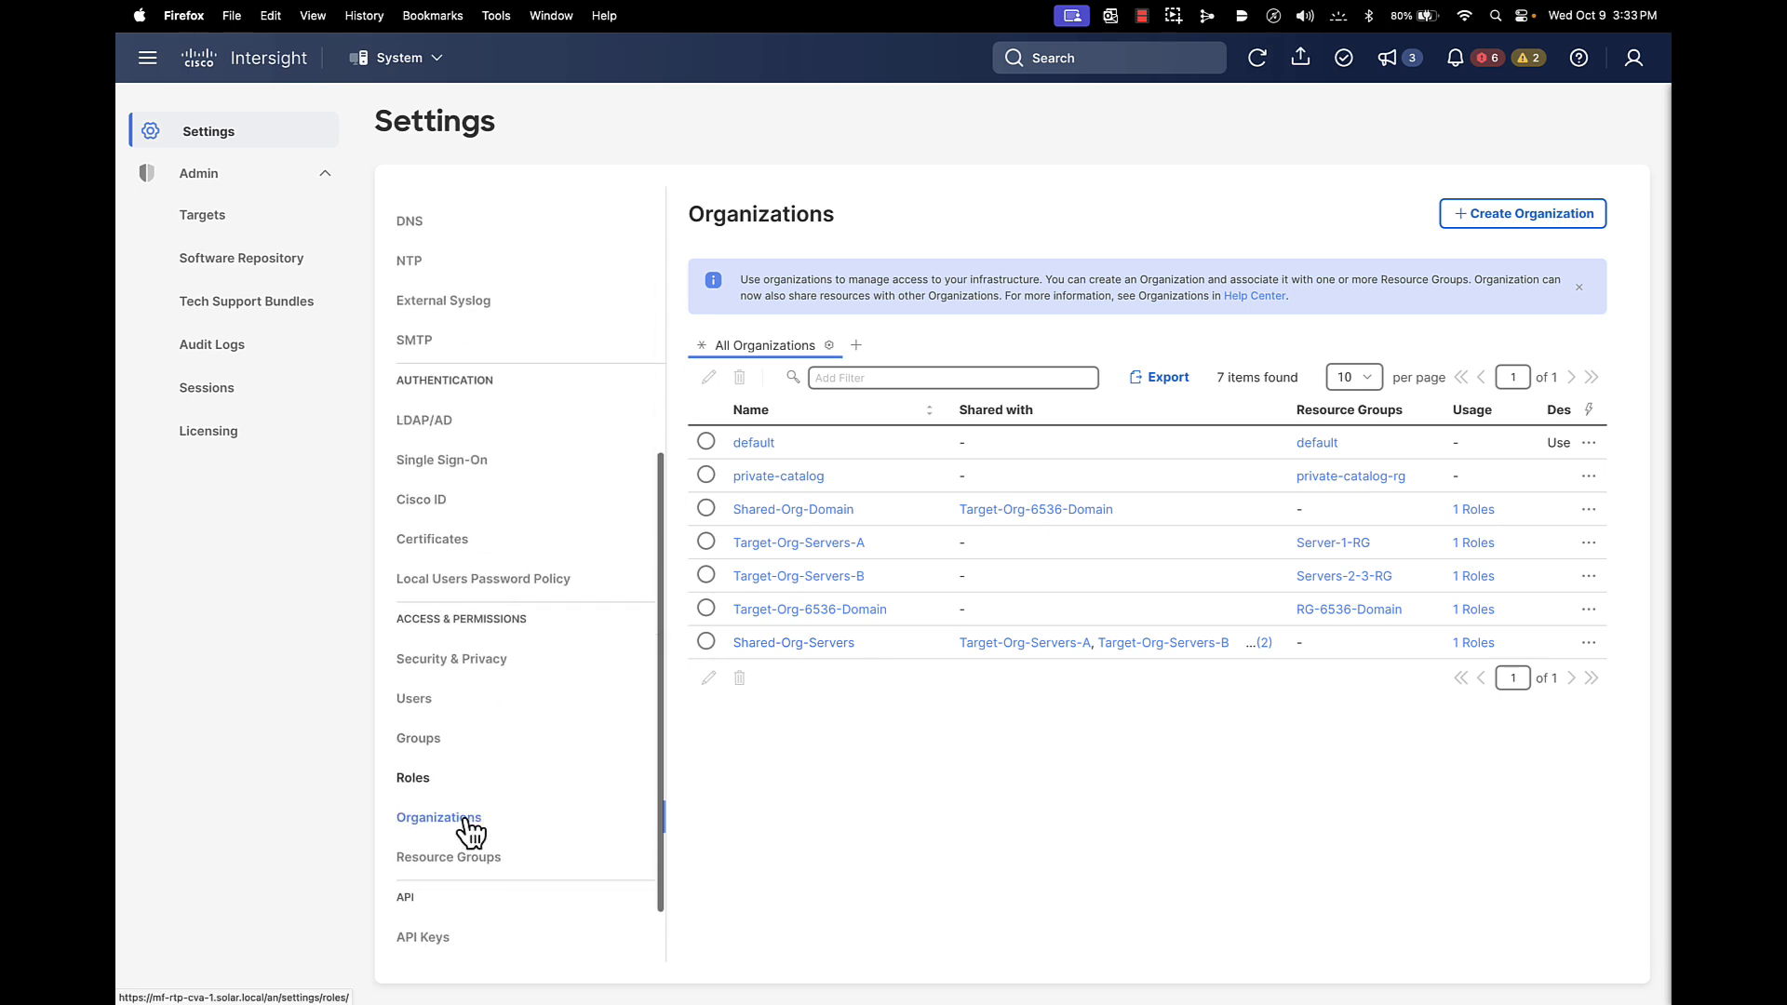
Open the user-defined Target-Org-6536-DomainAdmin role for editing and view its organization privileges
{"action": "left_click", "coordinate": [423, 771]}
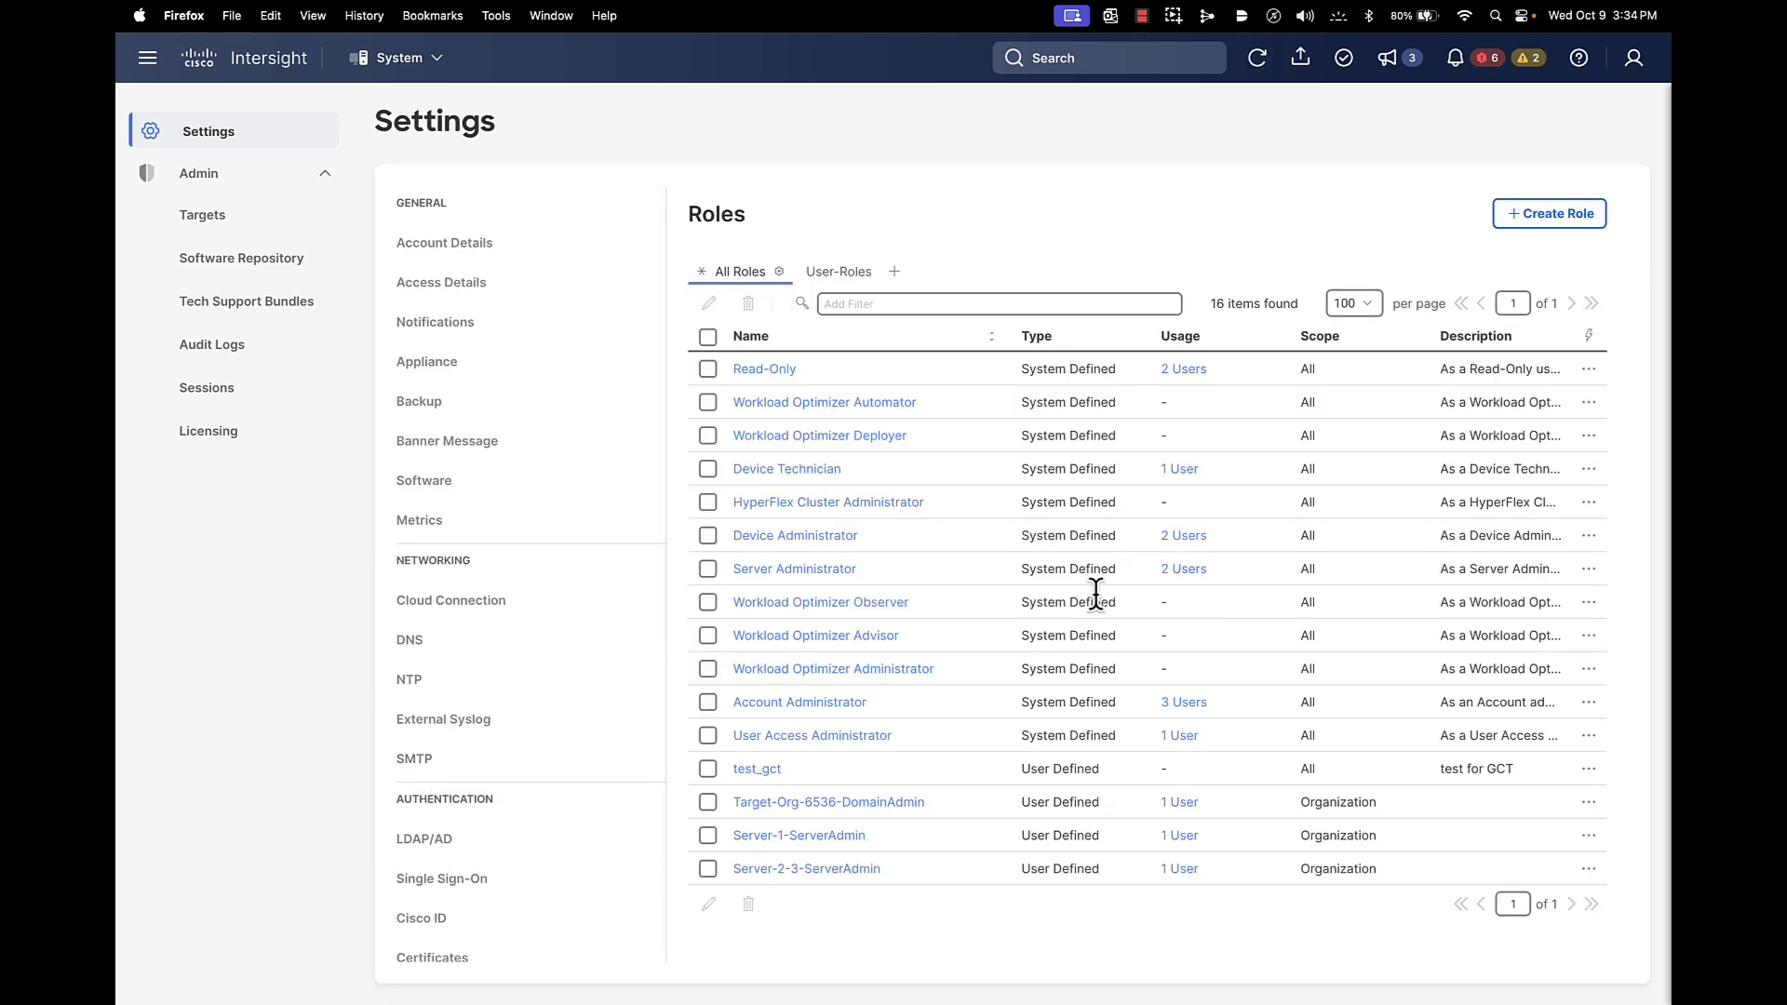
{"action": "left_click", "coordinate": [836, 273]}
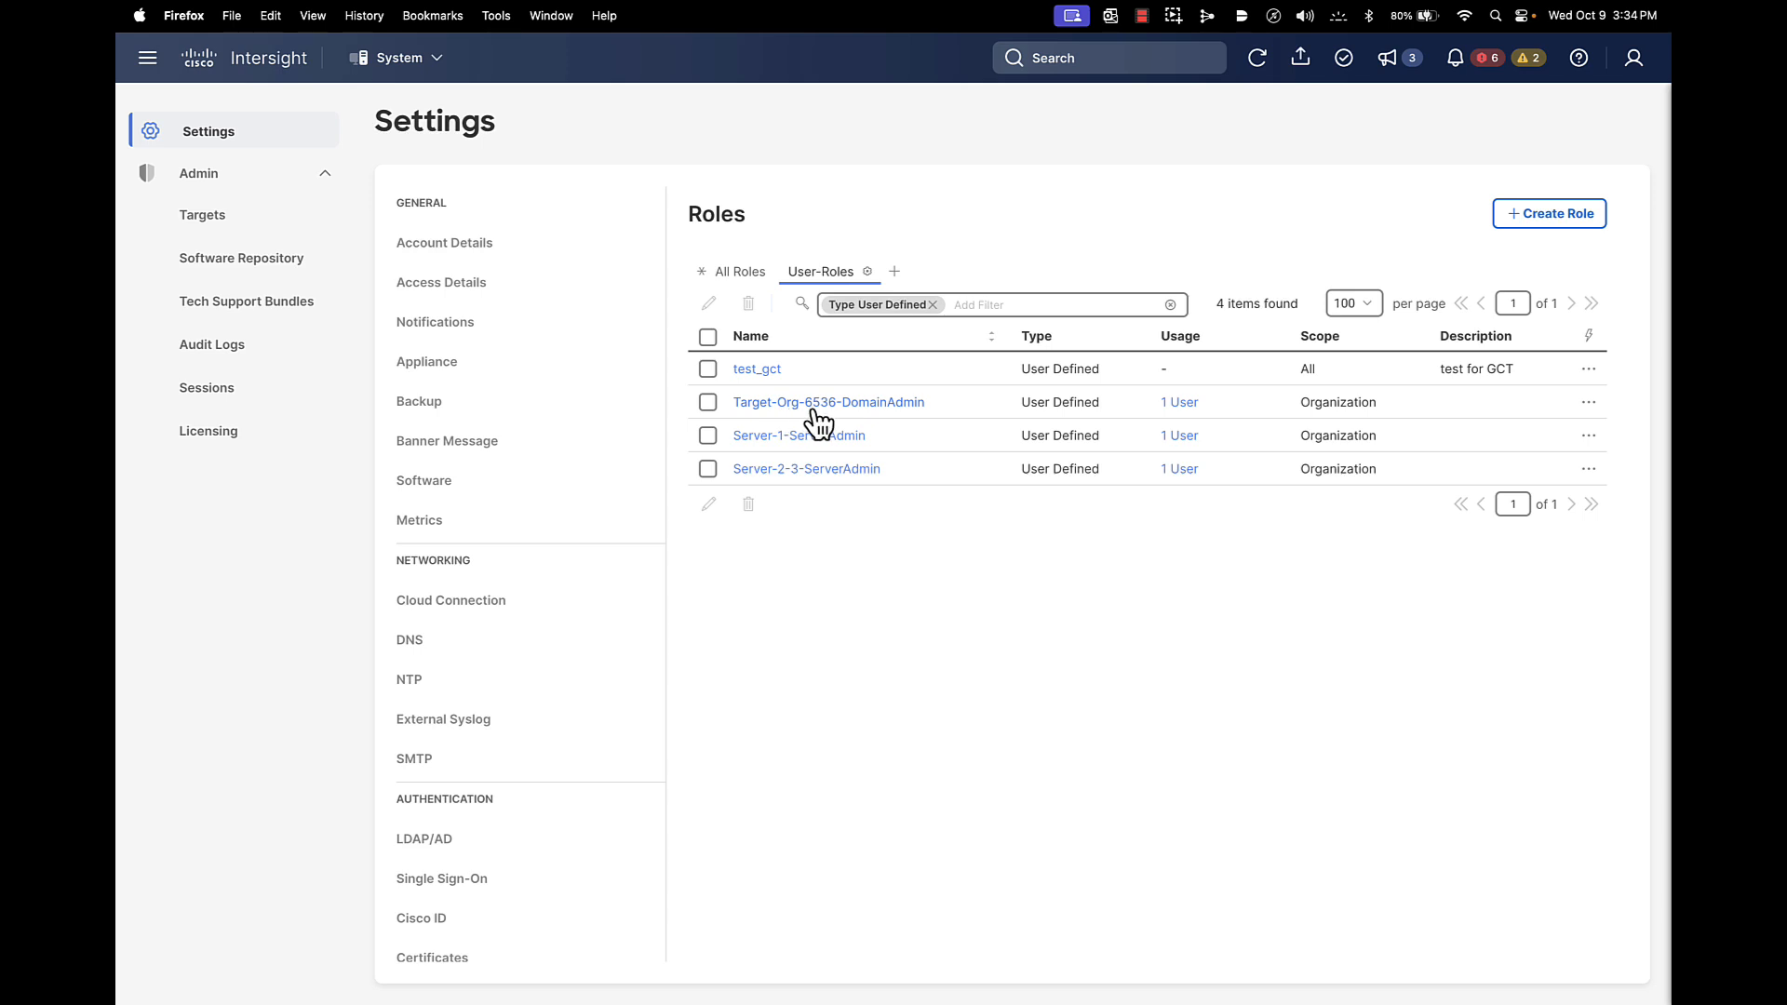
{"action": "left_click", "coordinate": [708, 402]}
{"action": "left_click", "coordinate": [708, 503]}
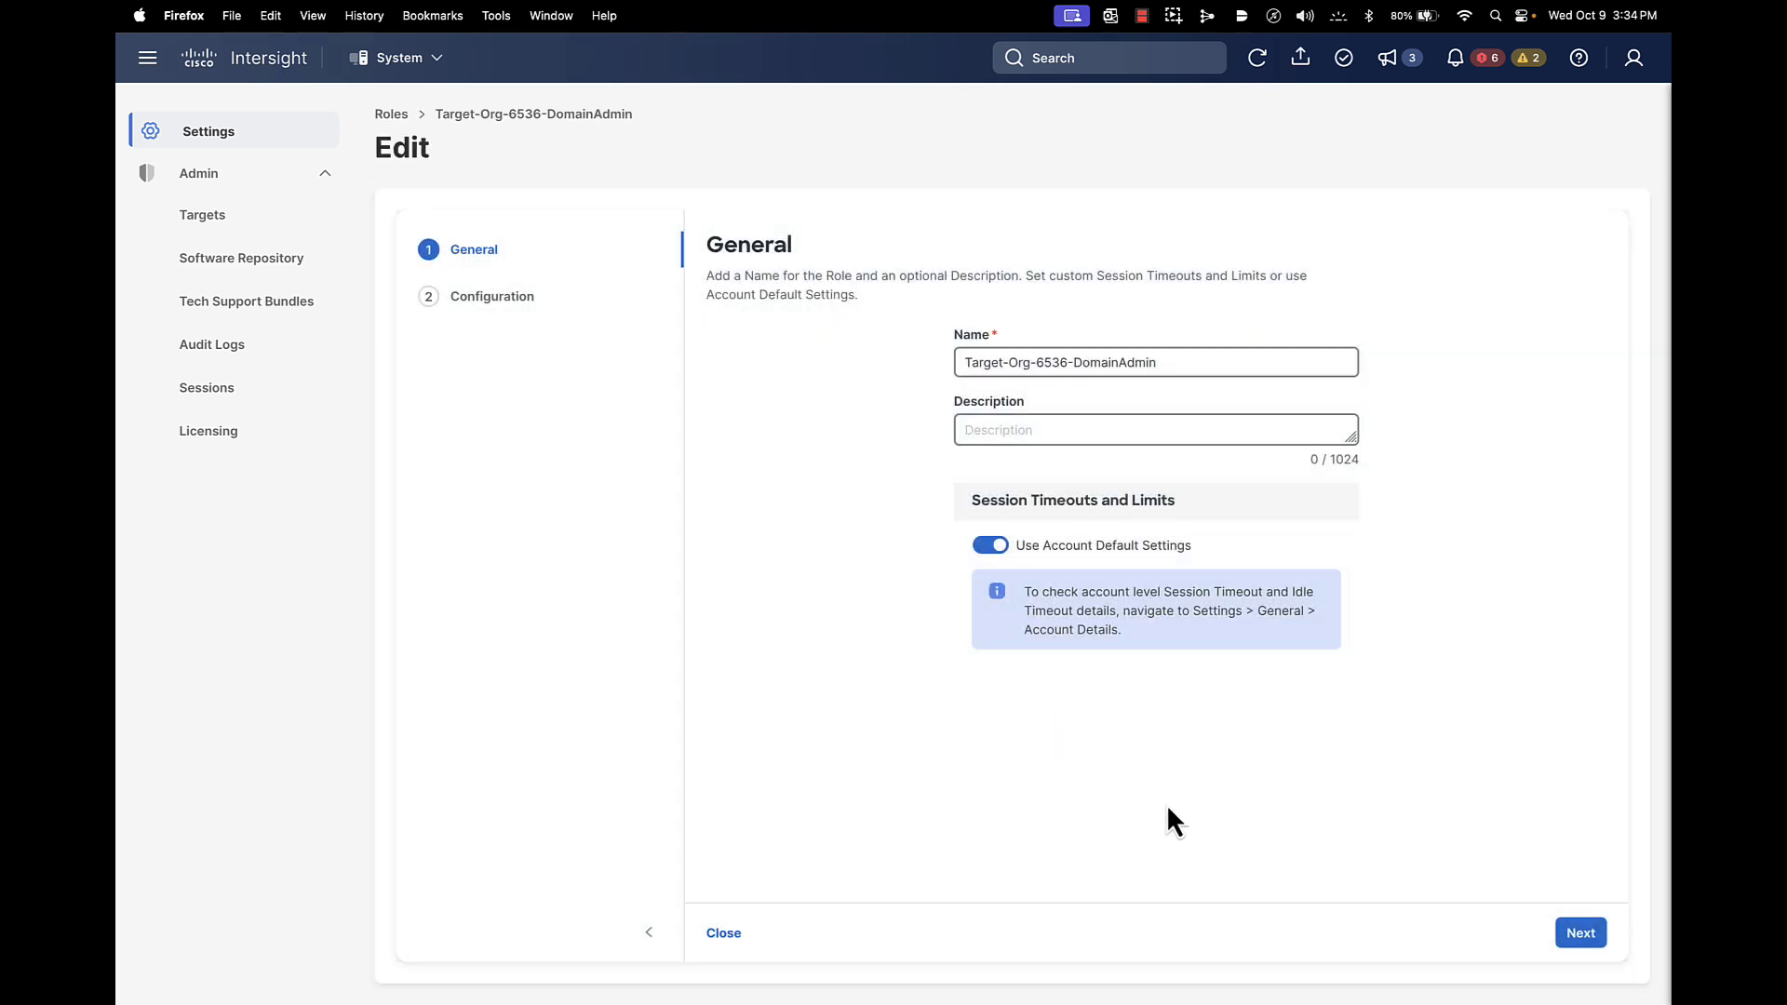
{"action": "left_click", "coordinate": [1580, 933]}
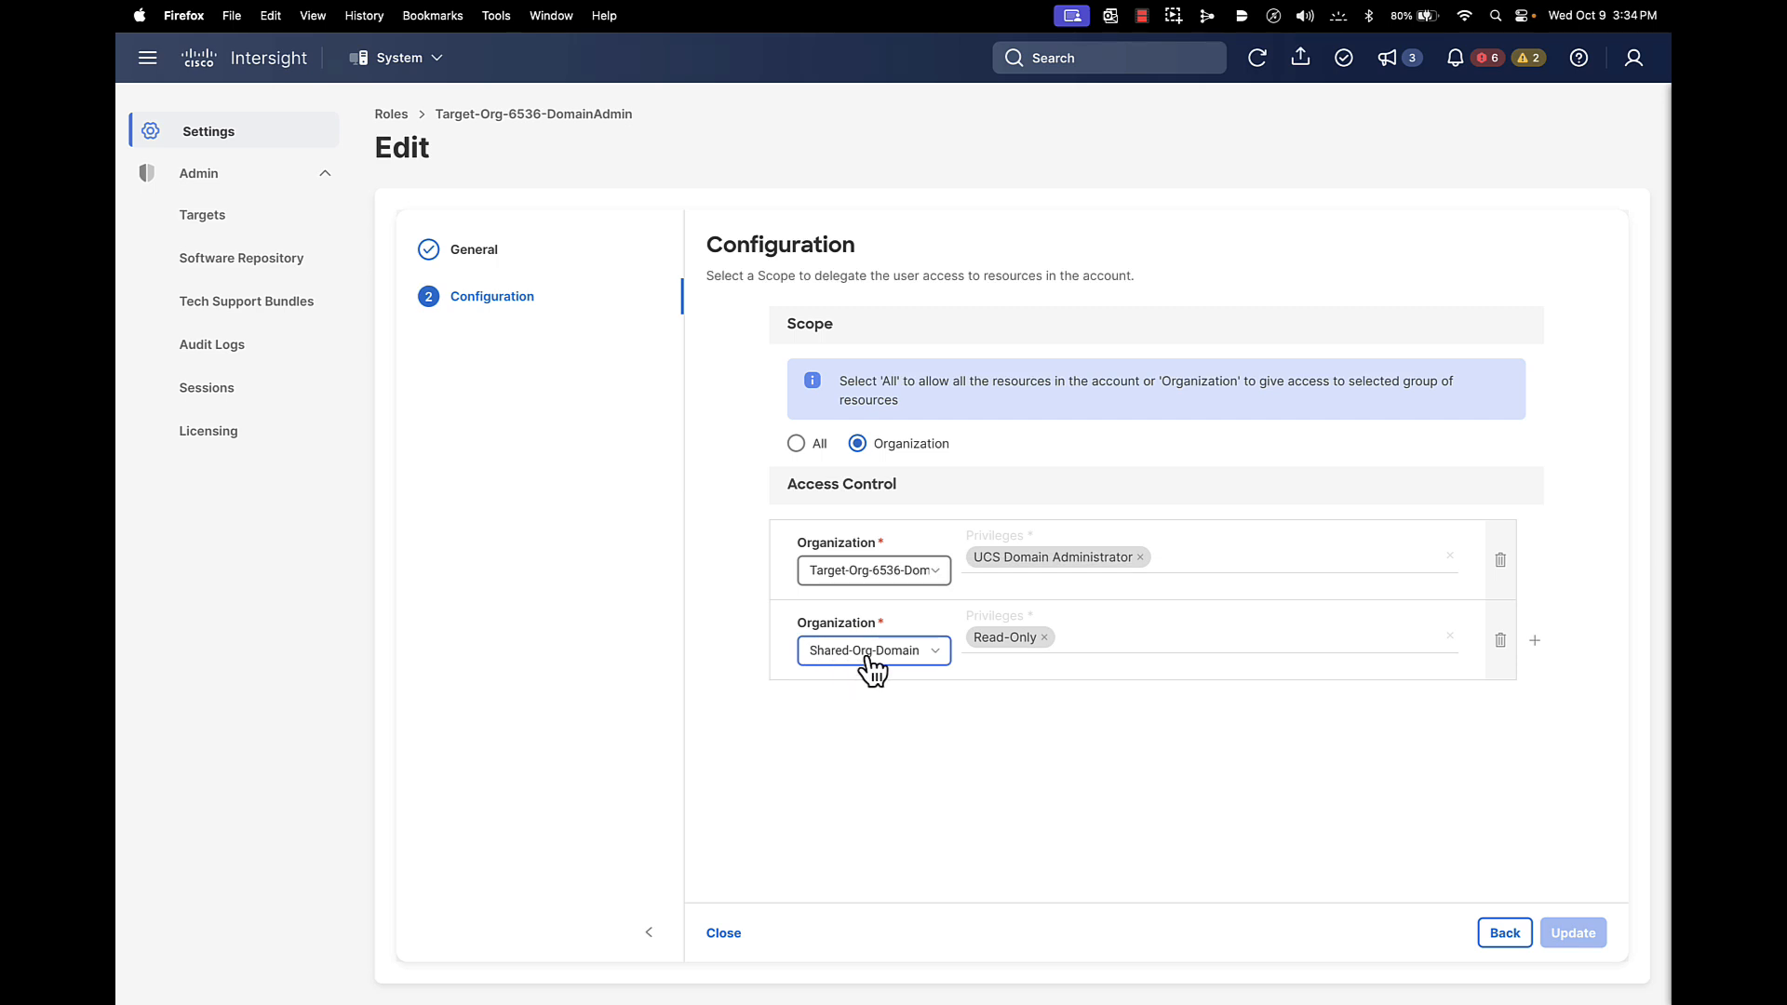
{"action": "left_click", "coordinate": [724, 933]}
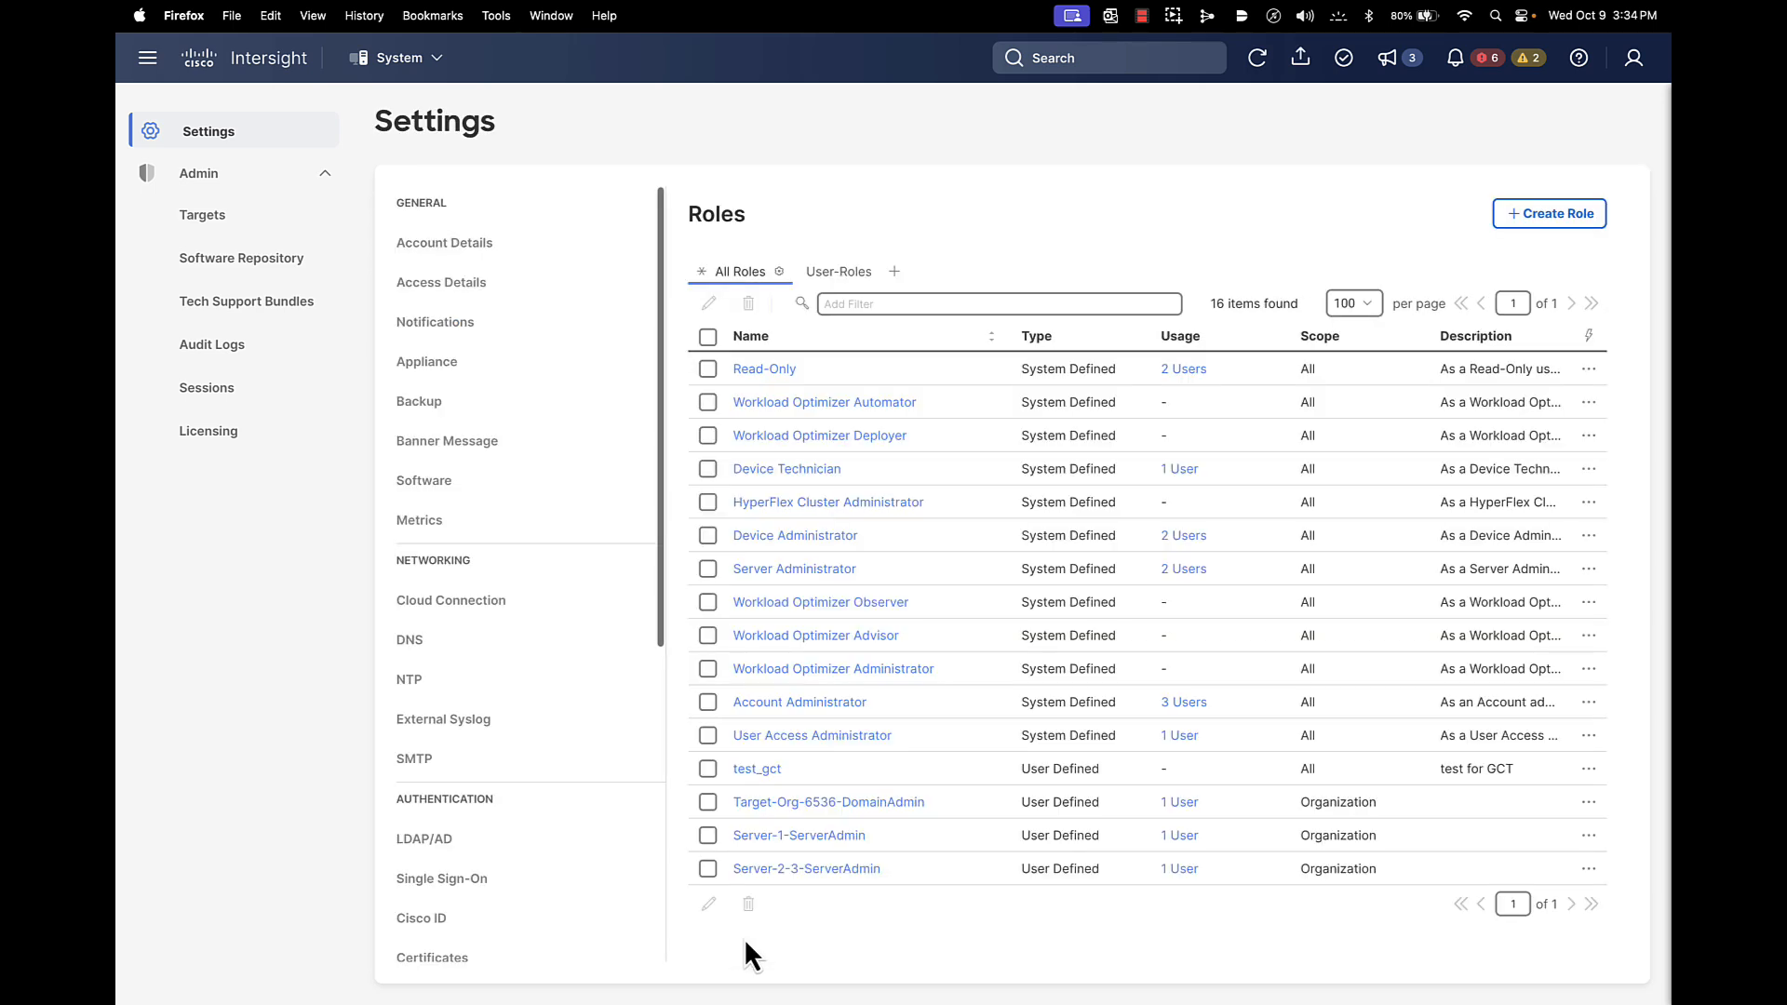
{"action": "left_click", "coordinate": [838, 271]}
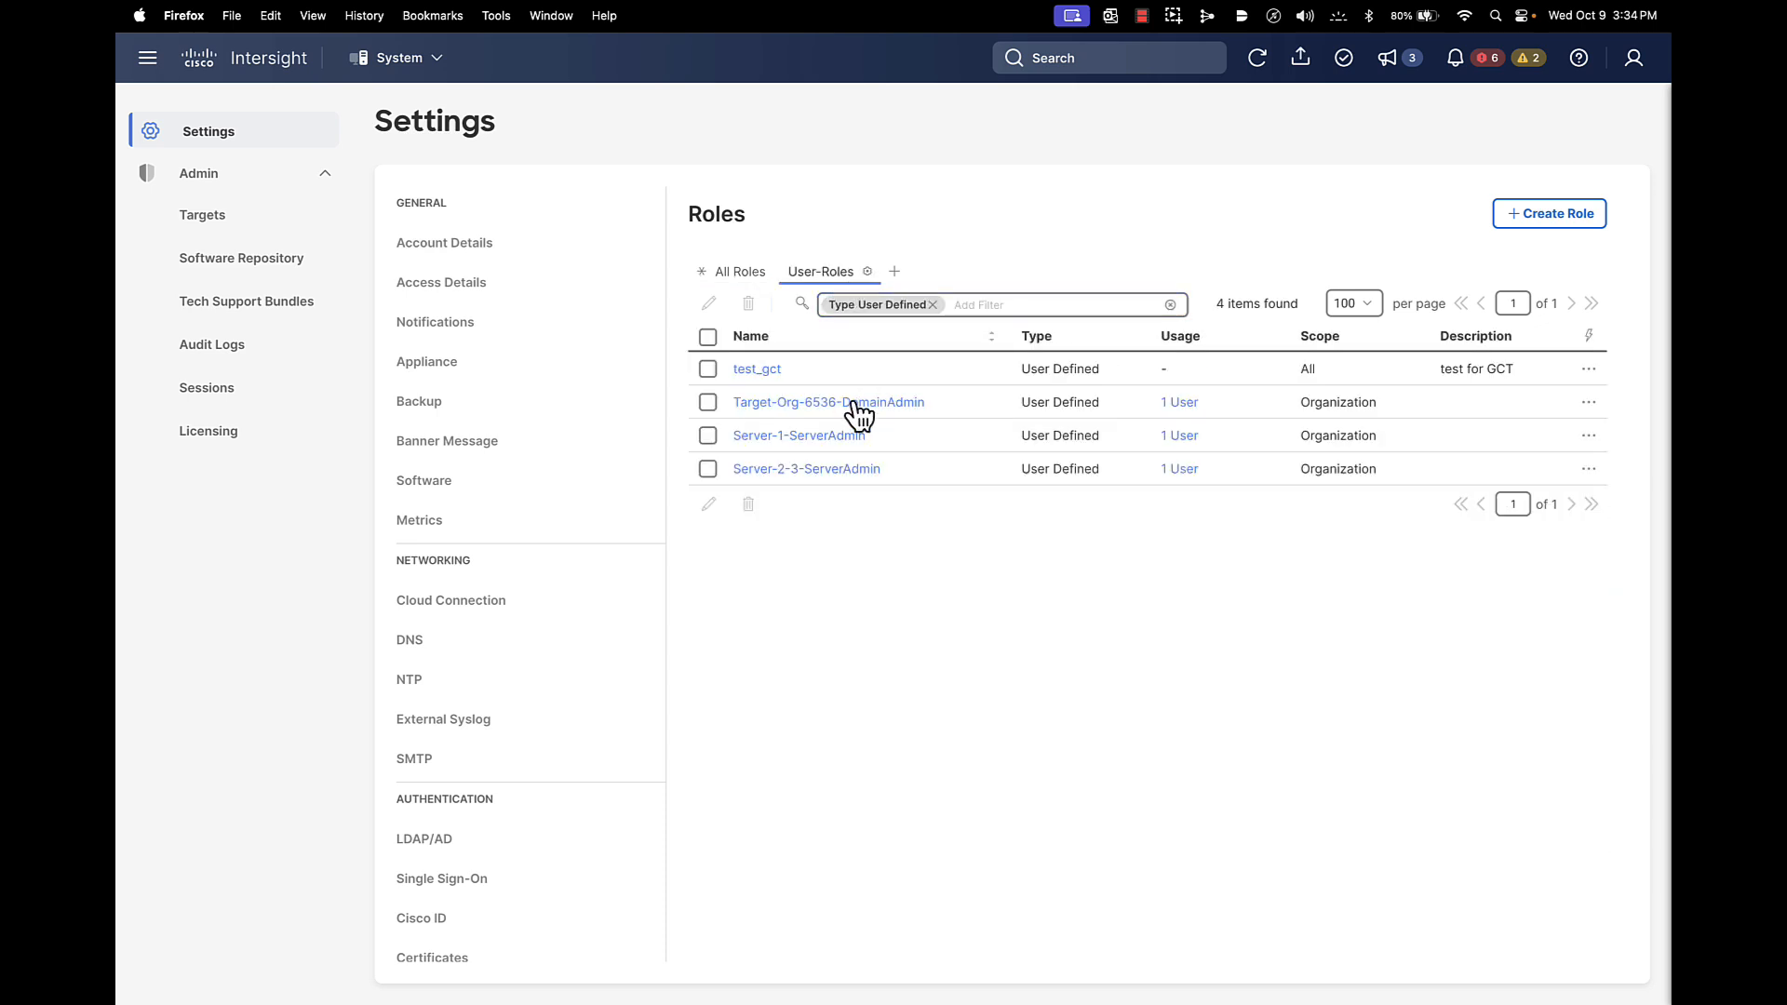
{"action": "left_click", "coordinate": [708, 436]}
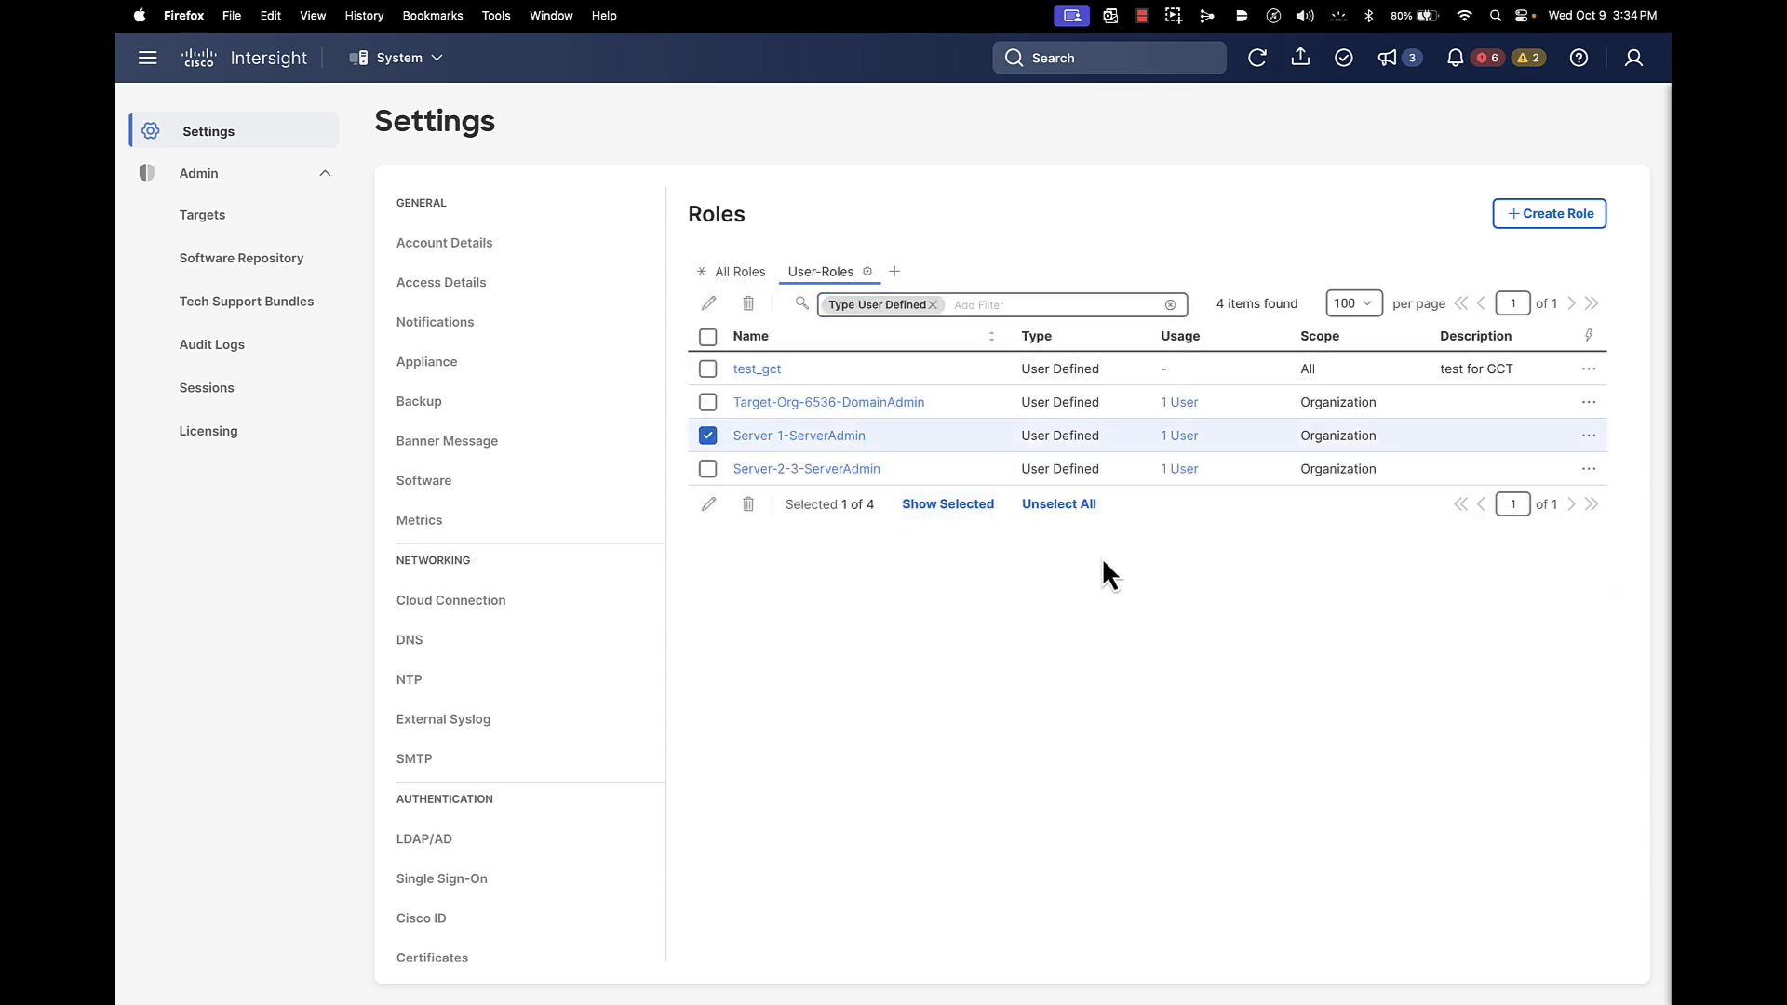
{"action": "left_click", "coordinate": [708, 505]}
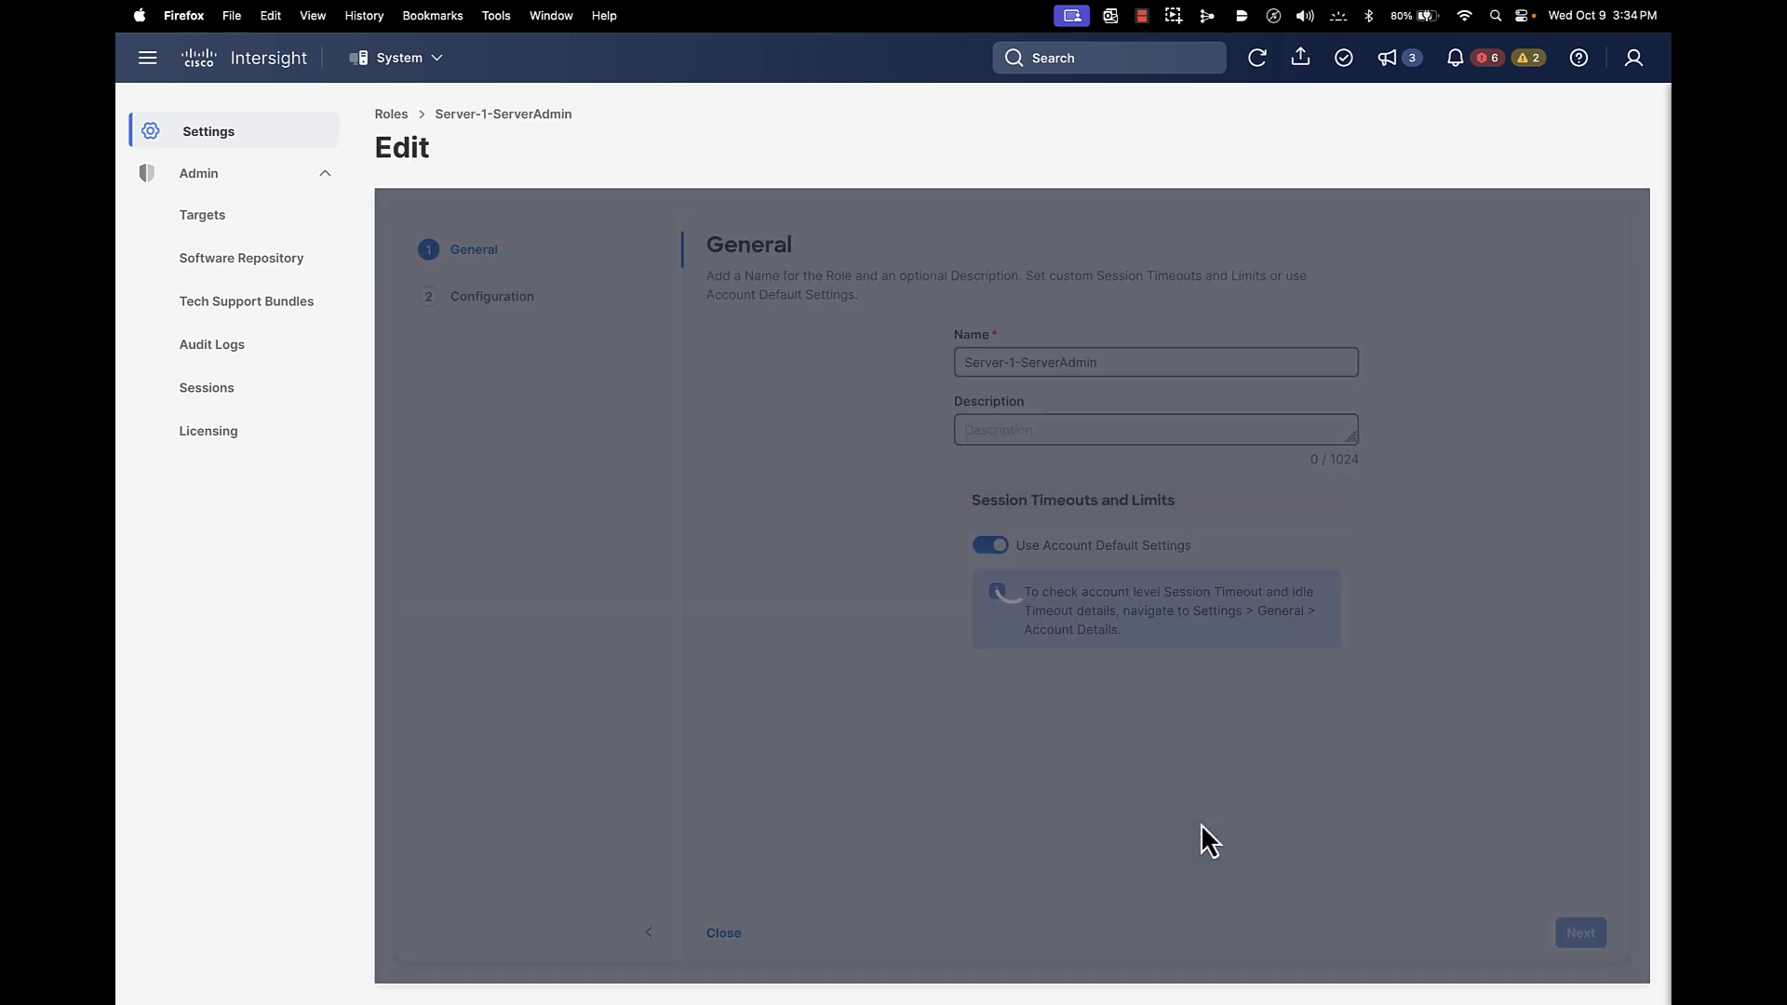
{"action": "left_click", "coordinate": [1571, 930]}
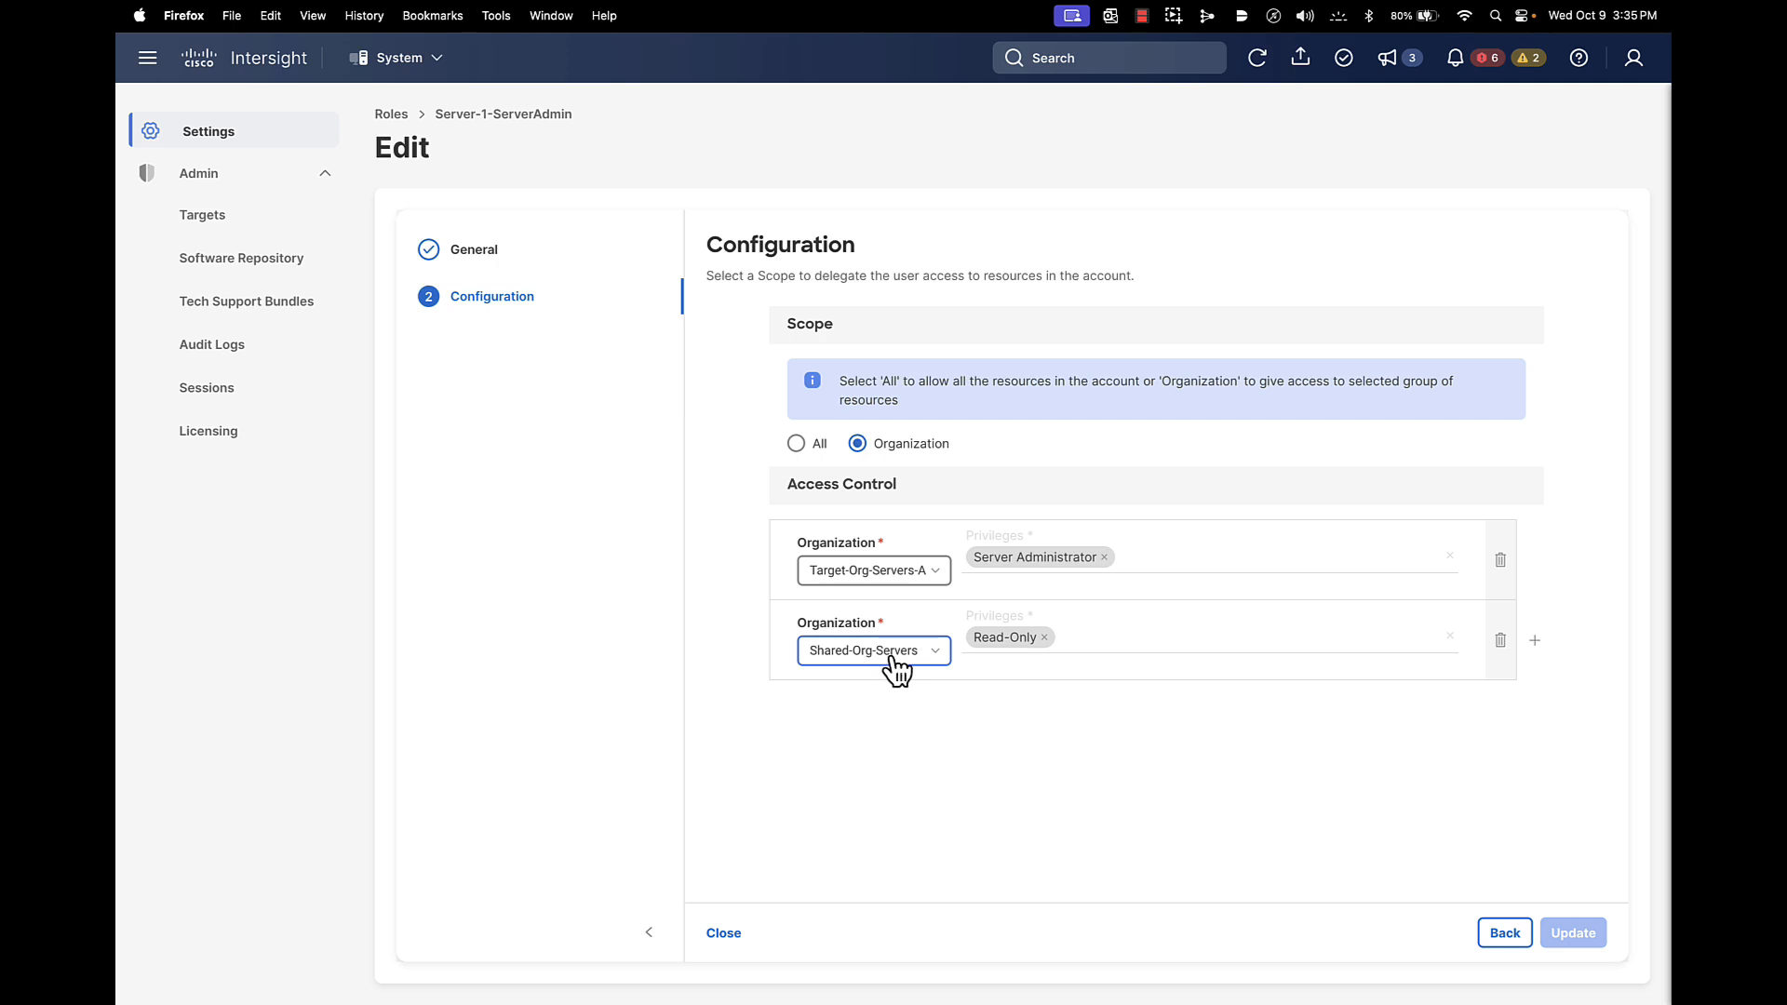
{"action": "left_click", "coordinate": [724, 934]}
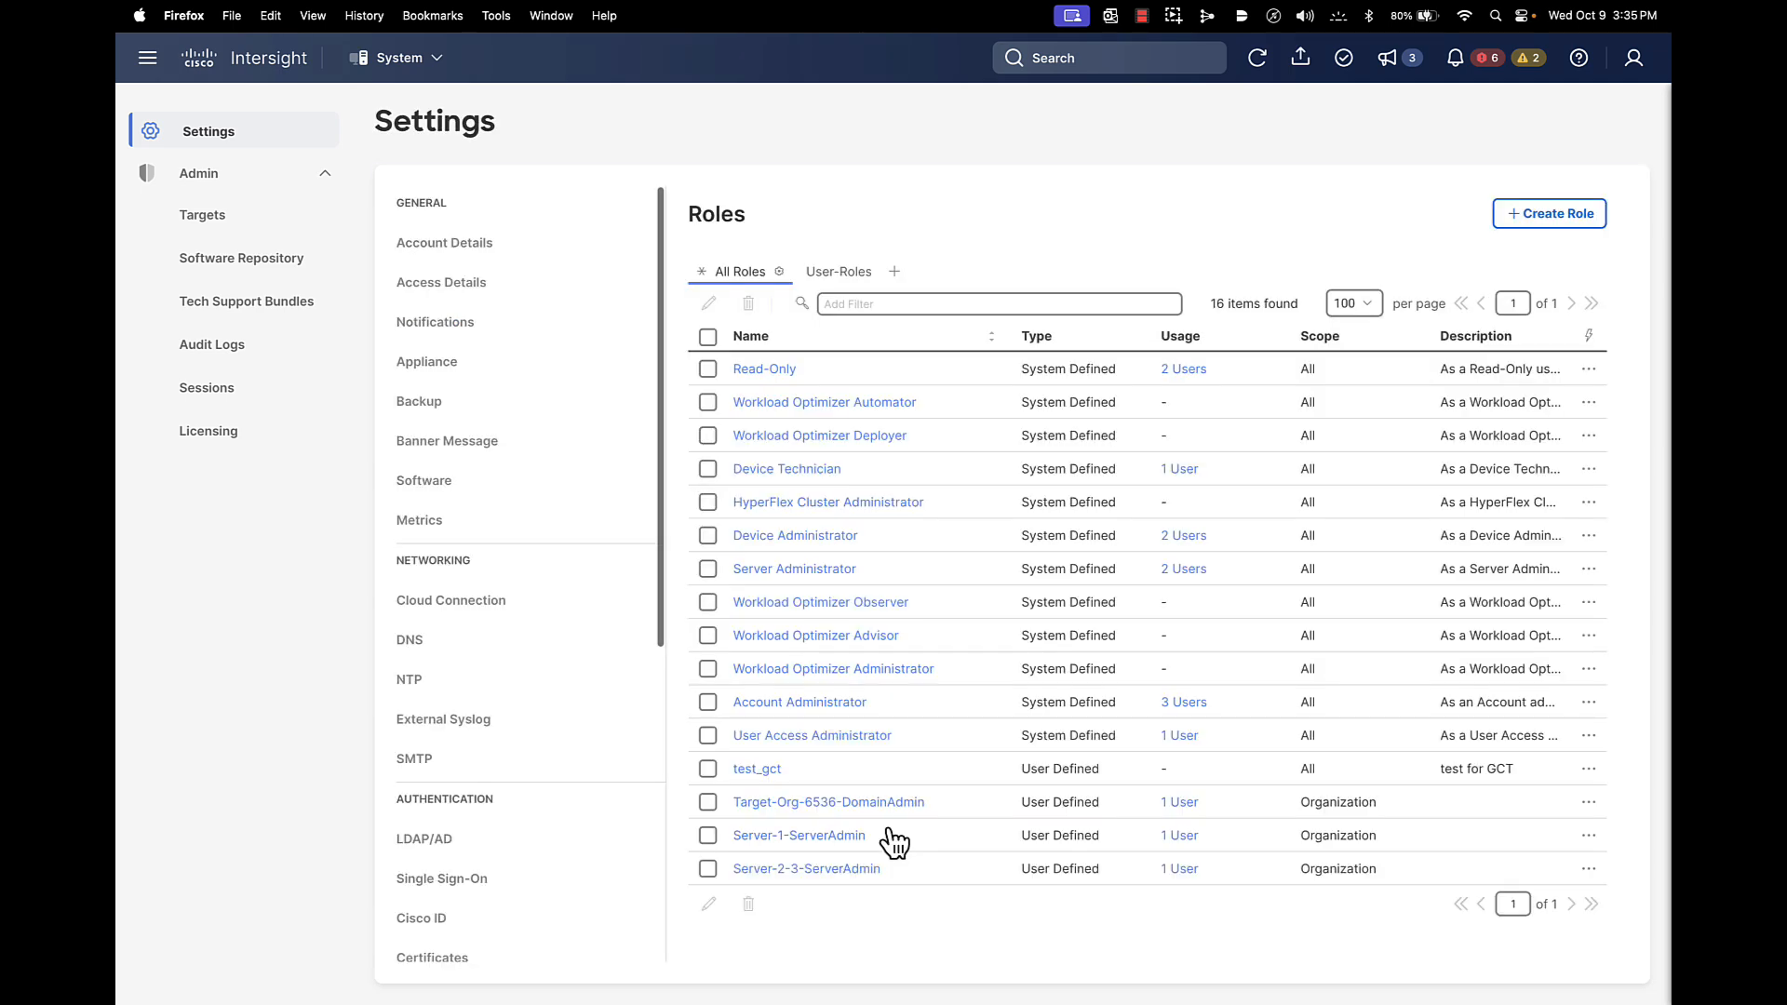
{"action": "left_click", "coordinate": [840, 278]}
{"action": "left_click", "coordinate": [708, 470]}
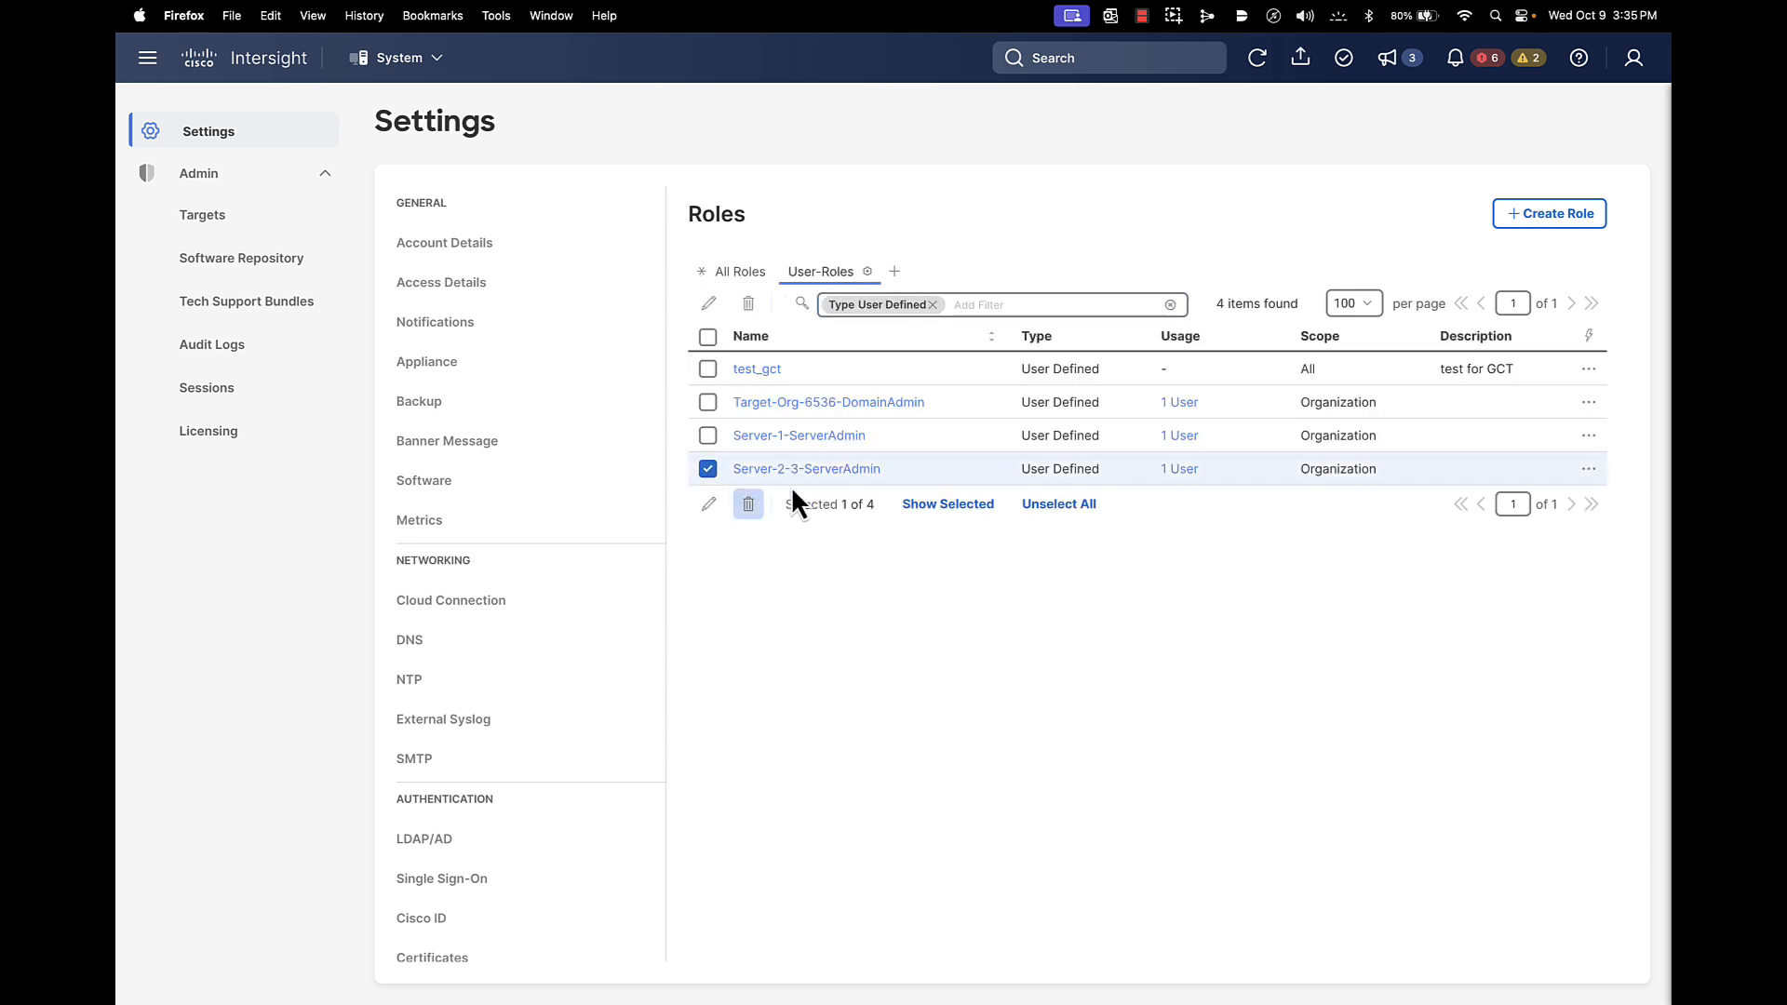
{"action": "left_click", "coordinate": [710, 505]}
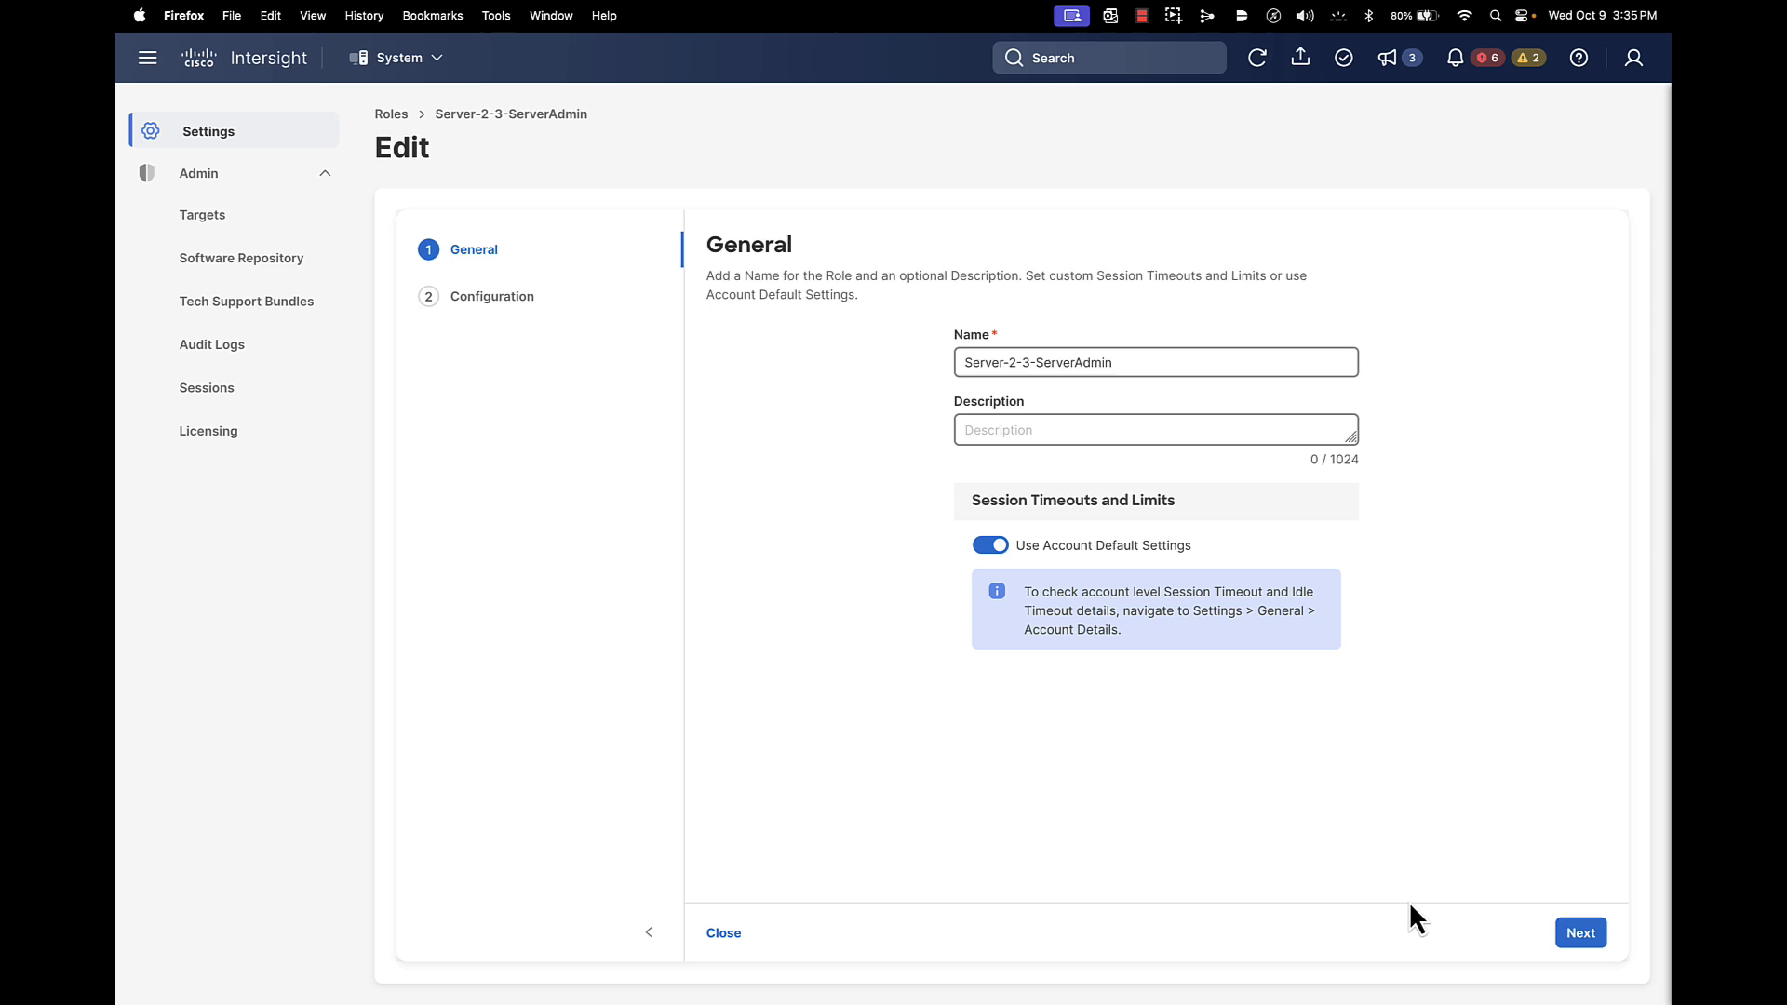
{"action": "left_click", "coordinate": [1580, 932]}
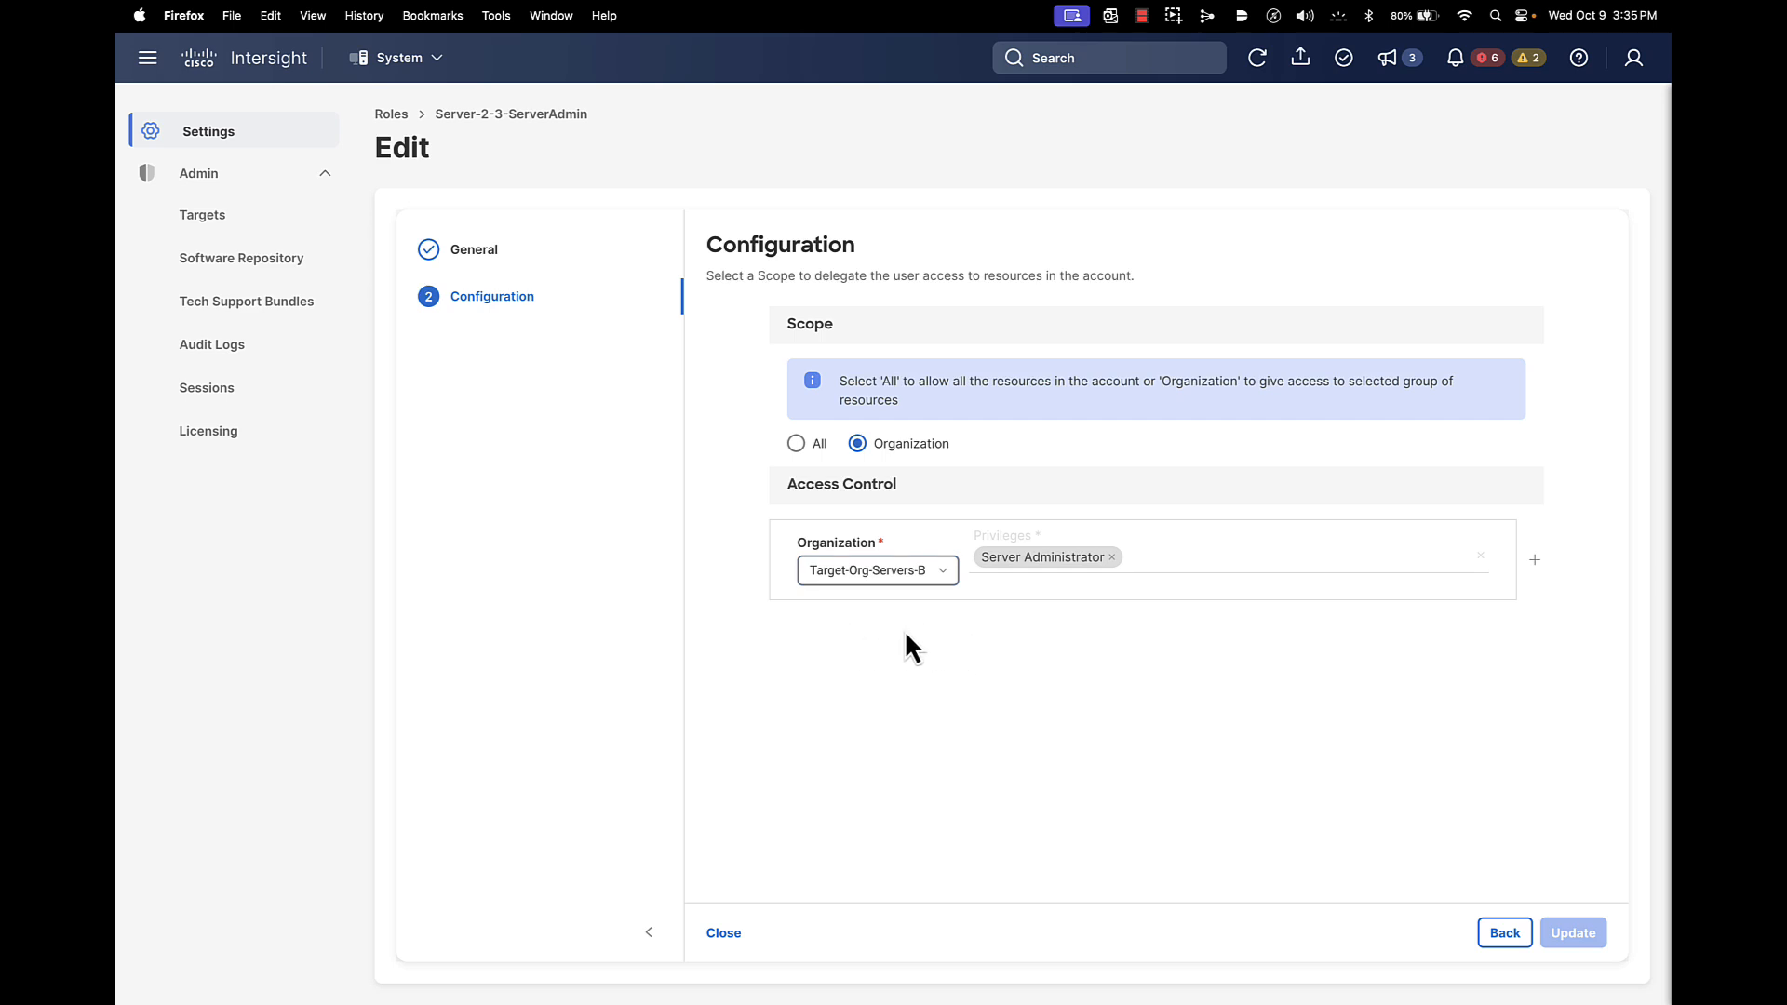
{"action": "left_click", "coordinate": [734, 938]}
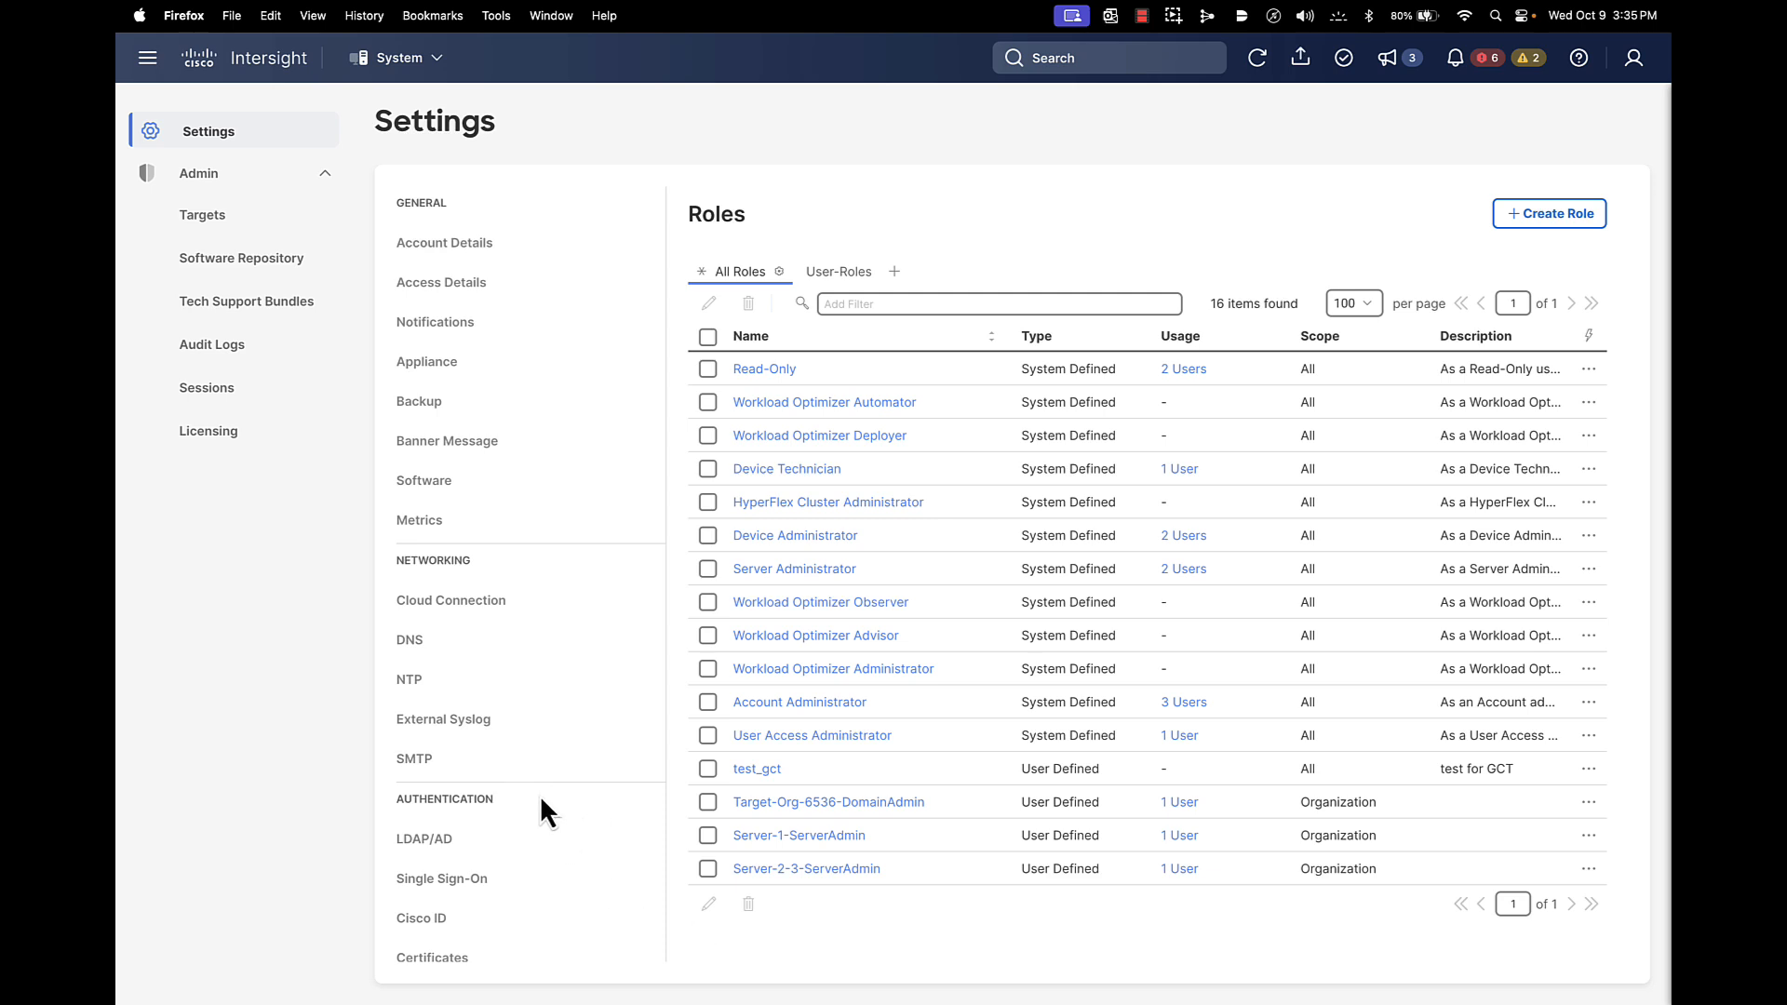
In the Users list, review the Domain Admin user's settings and close without saving
{"action": "scroll", "coordinate": [540, 809], "scroll_direction": "down", "scroll_amount": 5}
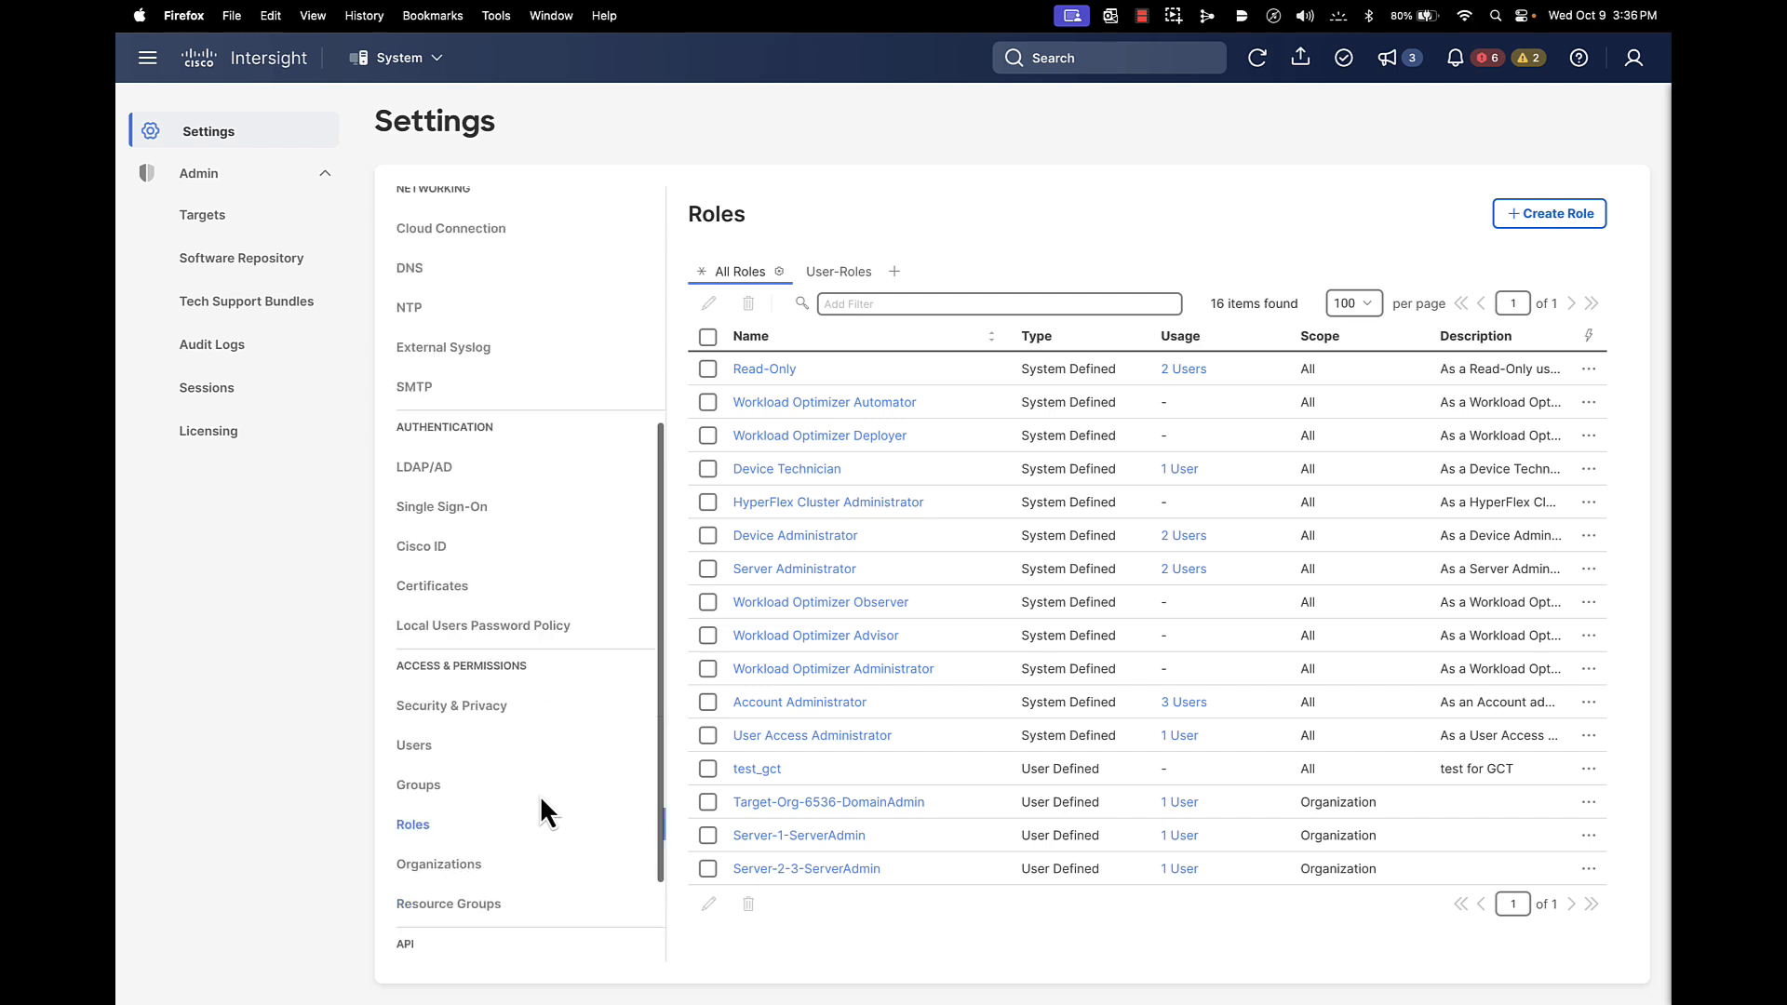
{"action": "left_click", "coordinate": [424, 731]}
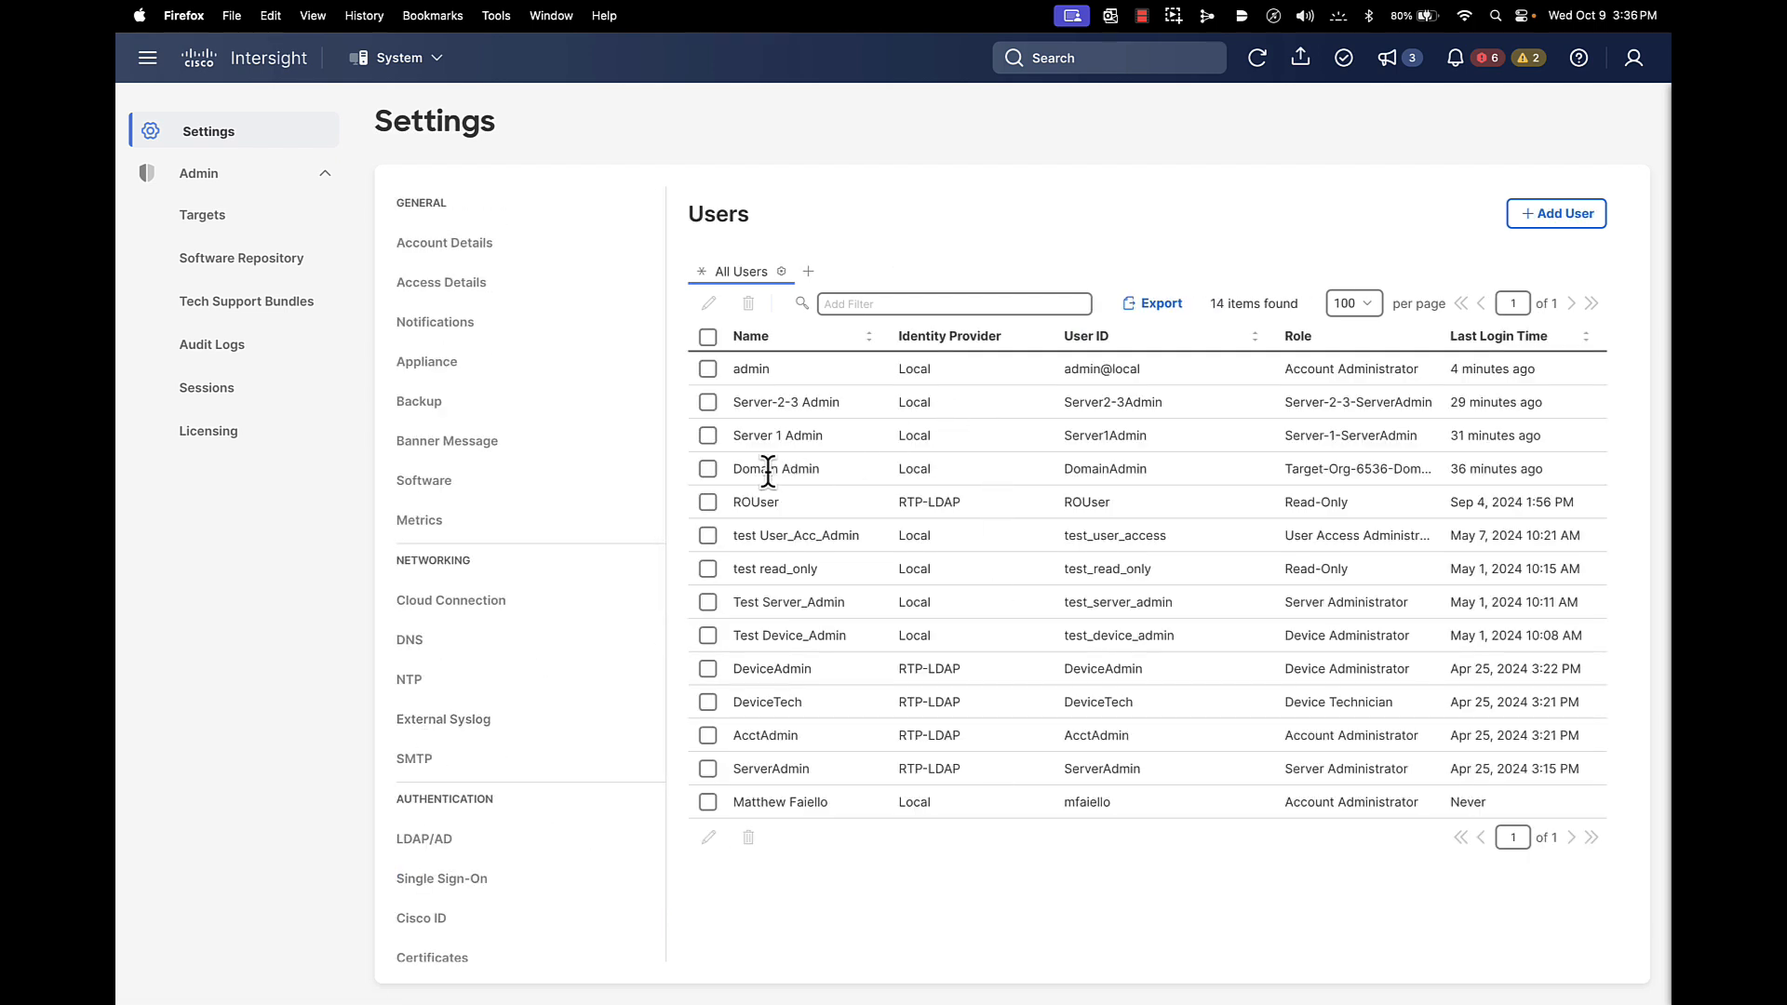
{"action": "left_click", "coordinate": [707, 402]}
{"action": "left_click", "coordinate": [707, 435]}
{"action": "left_click", "coordinate": [707, 469]}
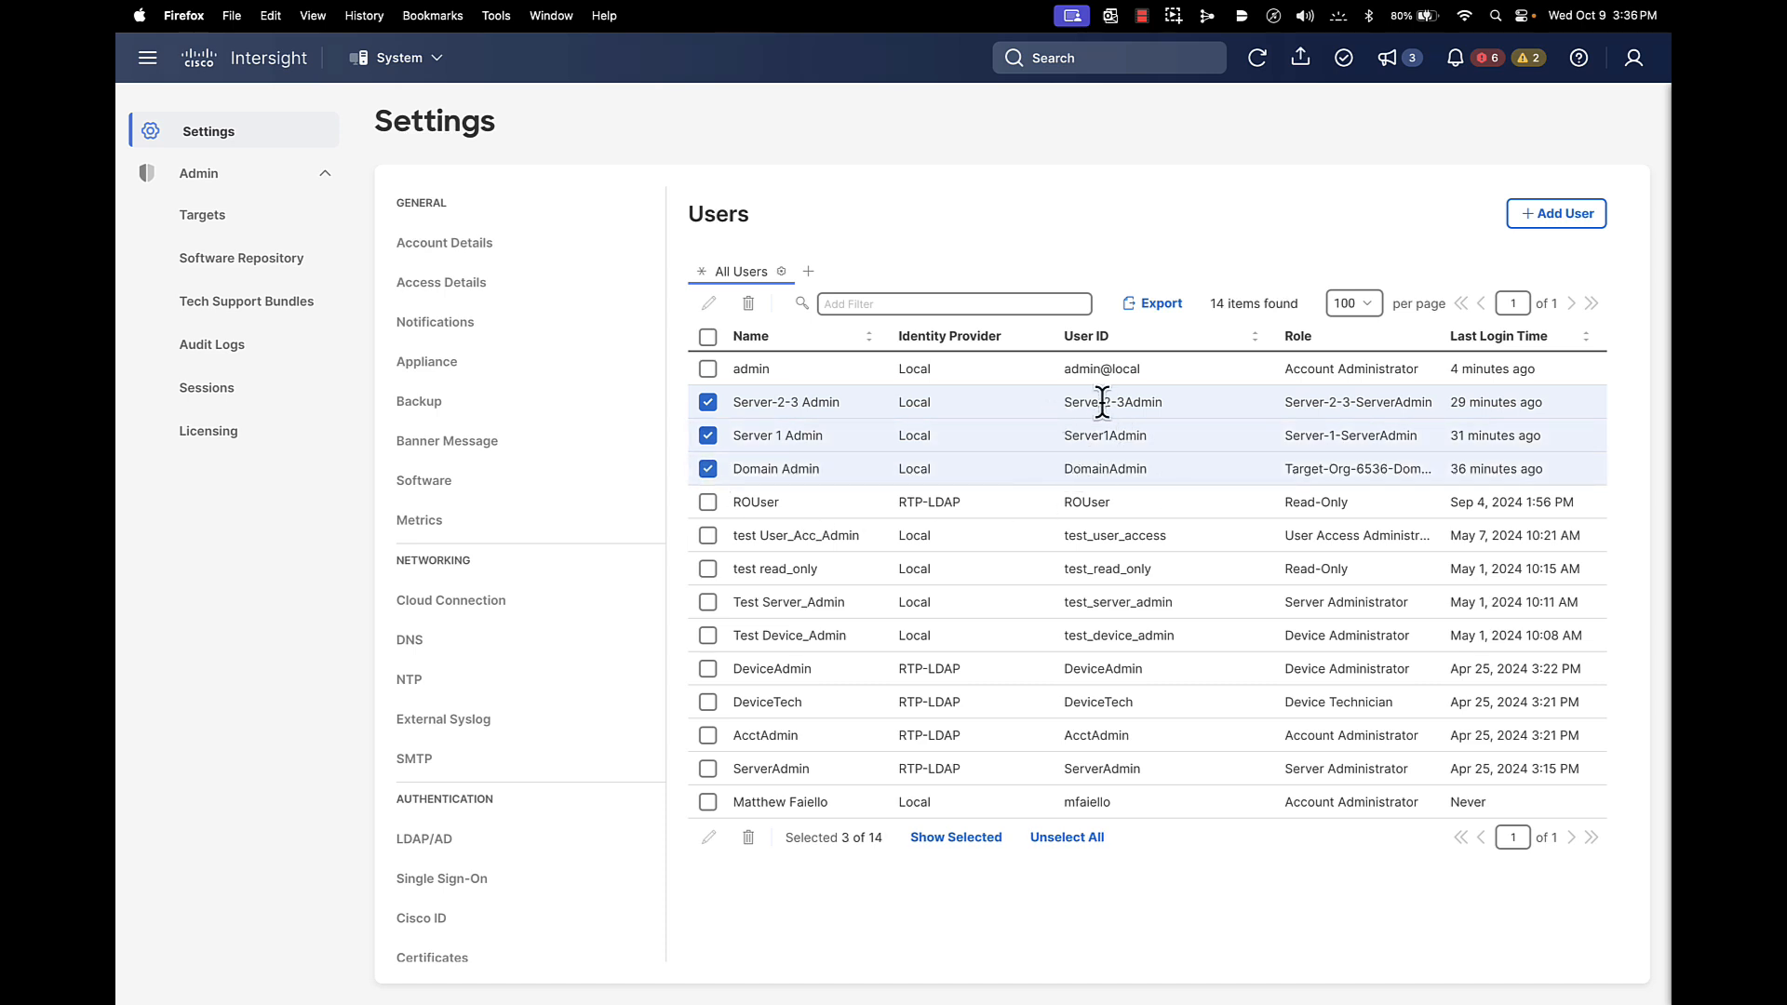
{"action": "left_click", "coordinate": [707, 436]}
{"action": "left_click", "coordinate": [708, 402]}
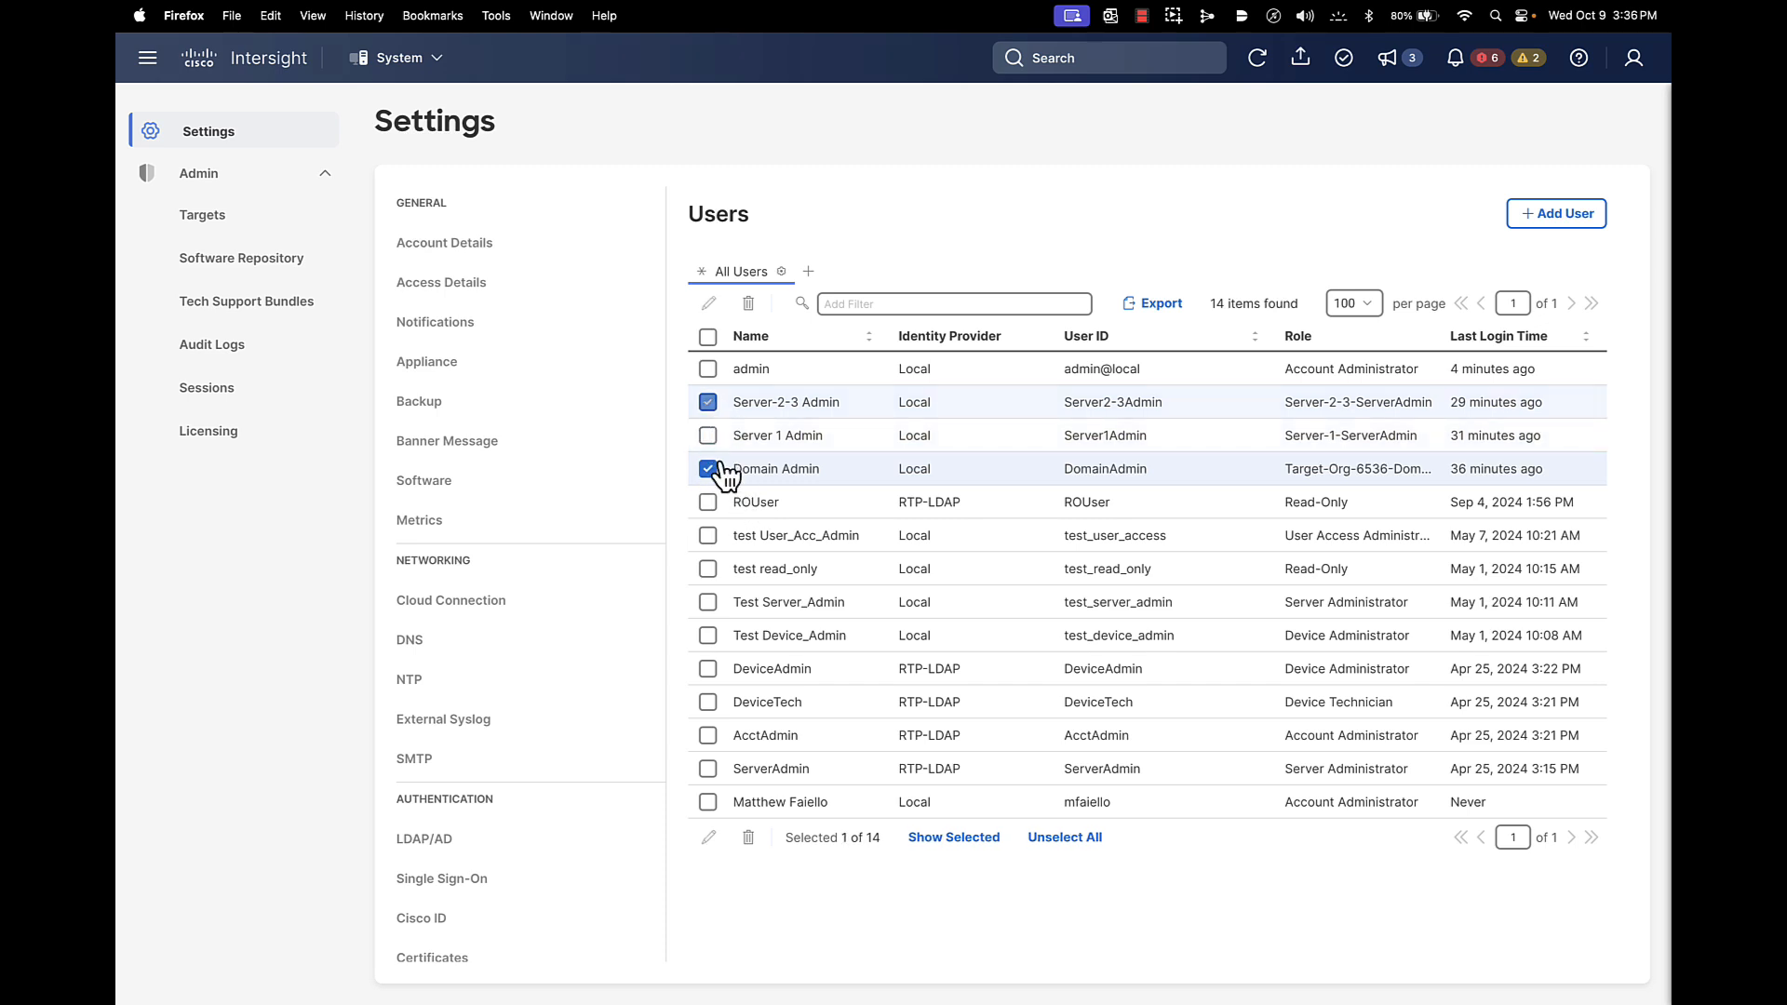
{"action": "left_click", "coordinate": [708, 837]}
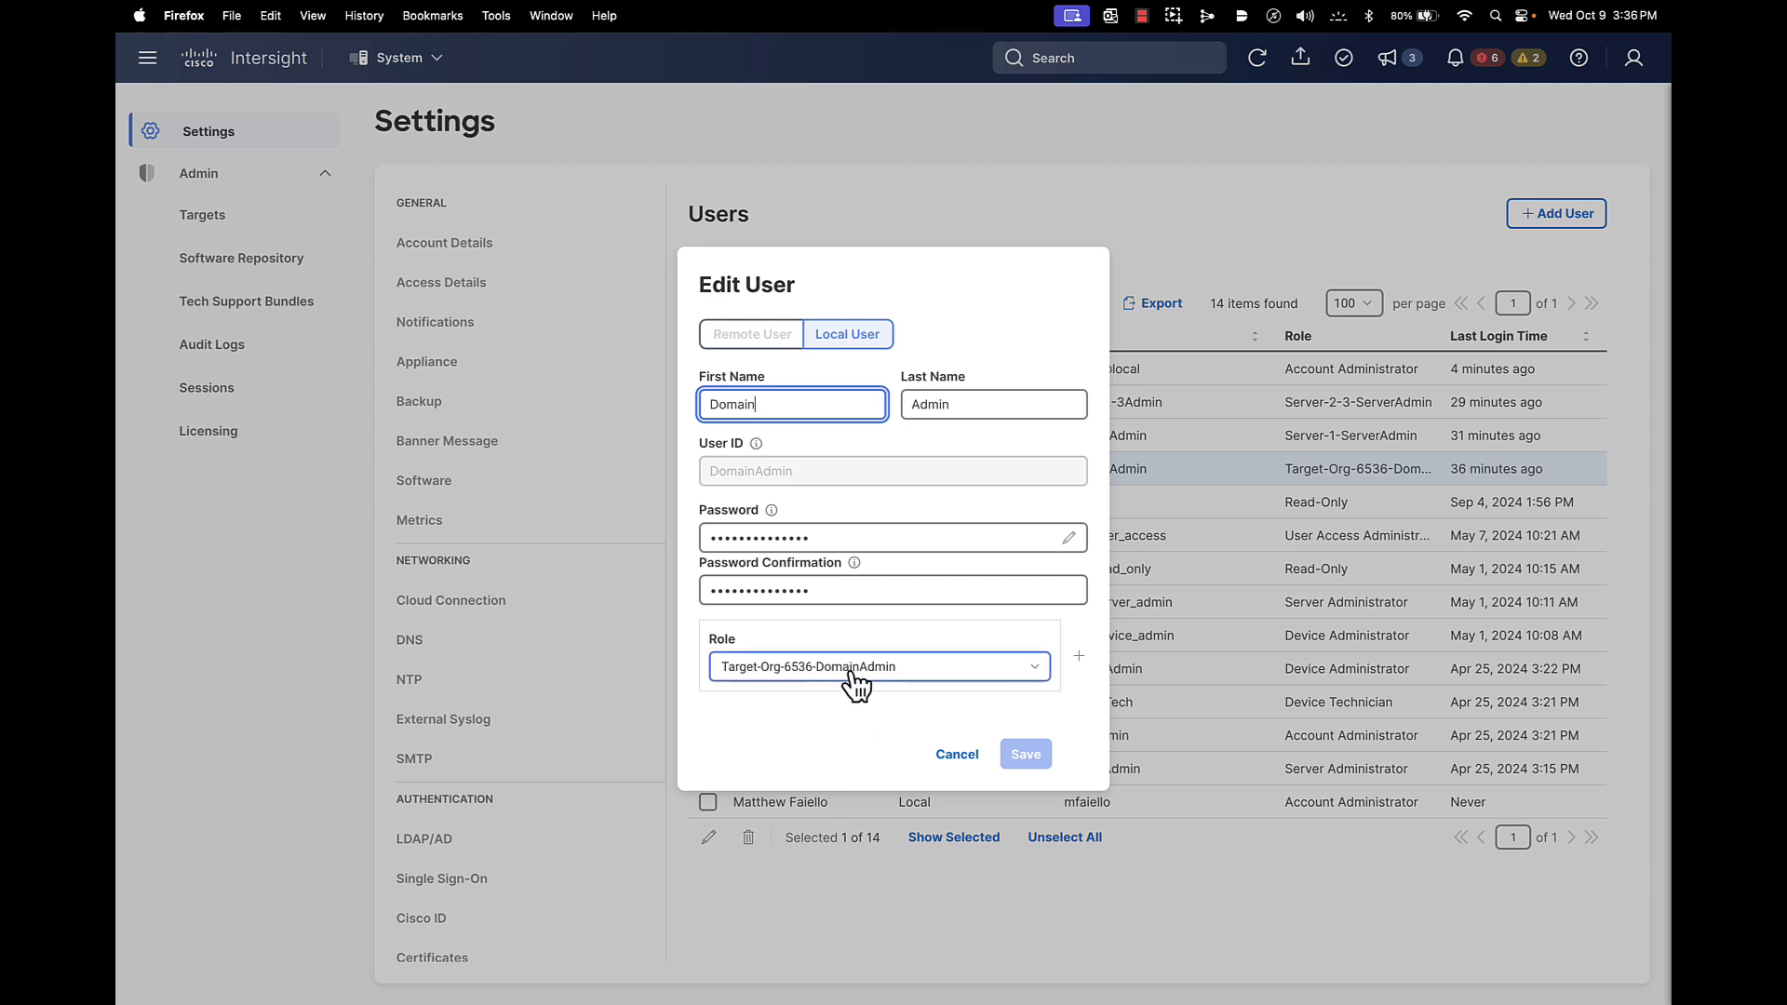
{"action": "left_click", "coordinate": [956, 754]}
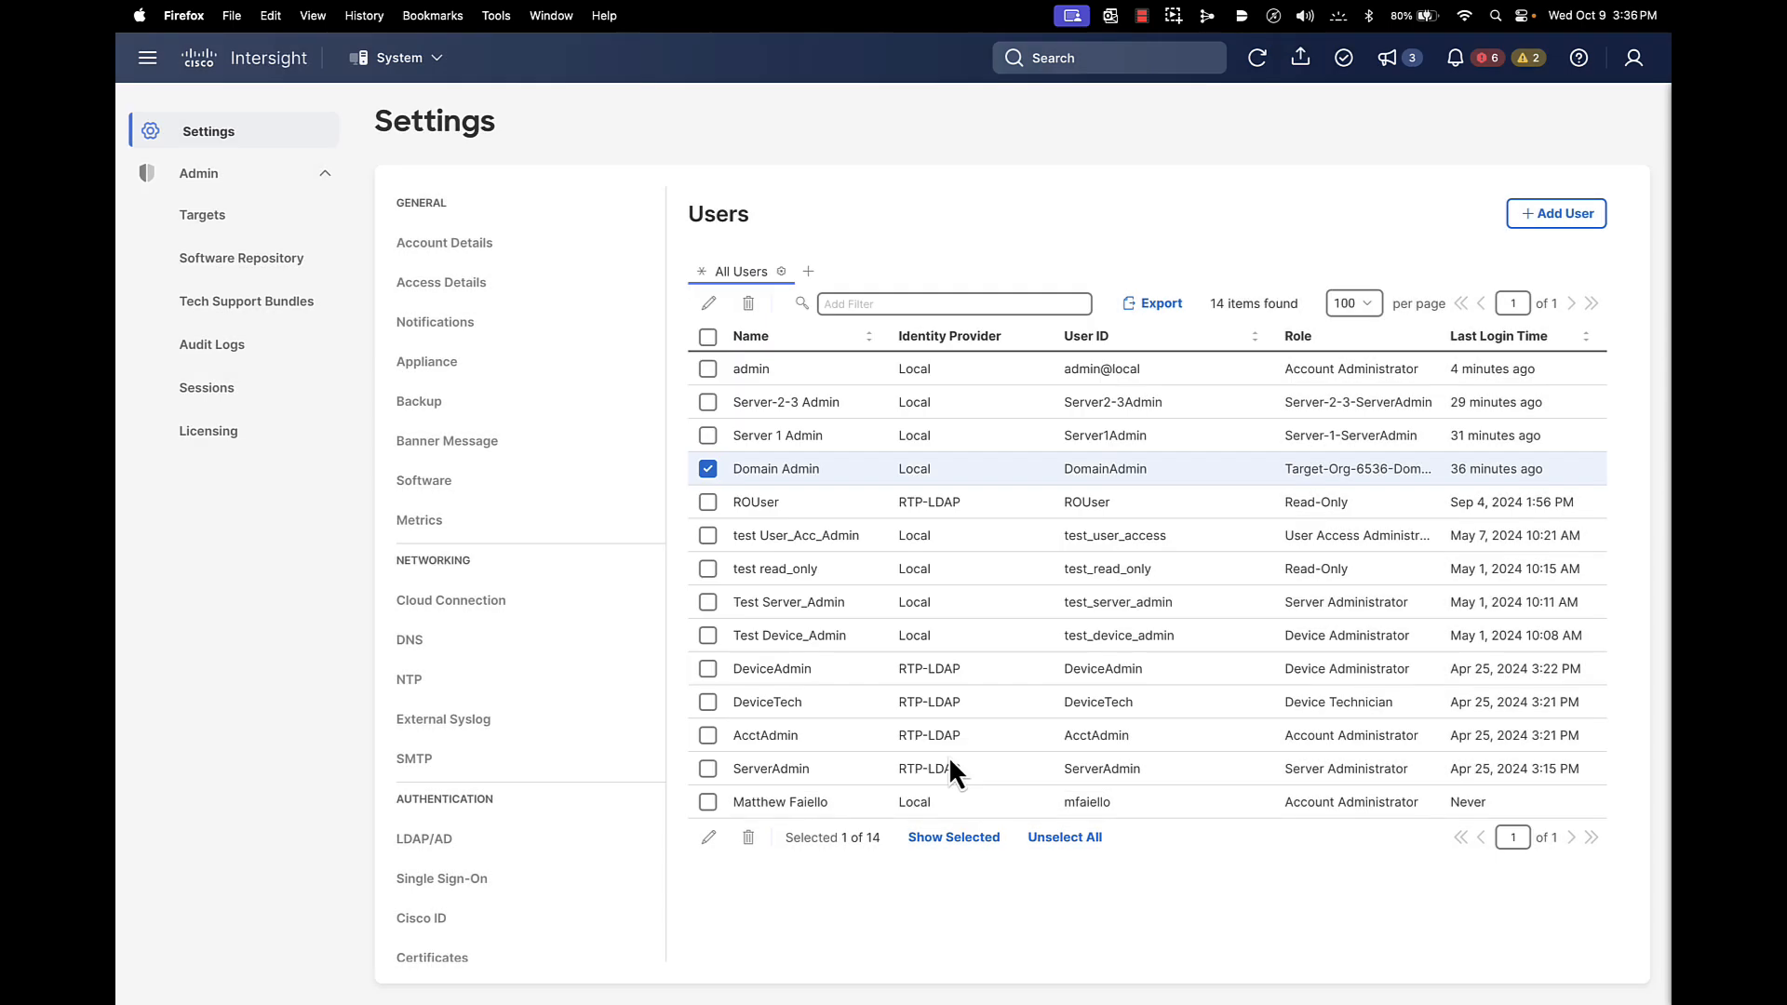
Review the Server 1 Admin user's settings and close without saving
{"action": "left_click", "coordinate": [708, 469]}
{"action": "left_click", "coordinate": [708, 436]}
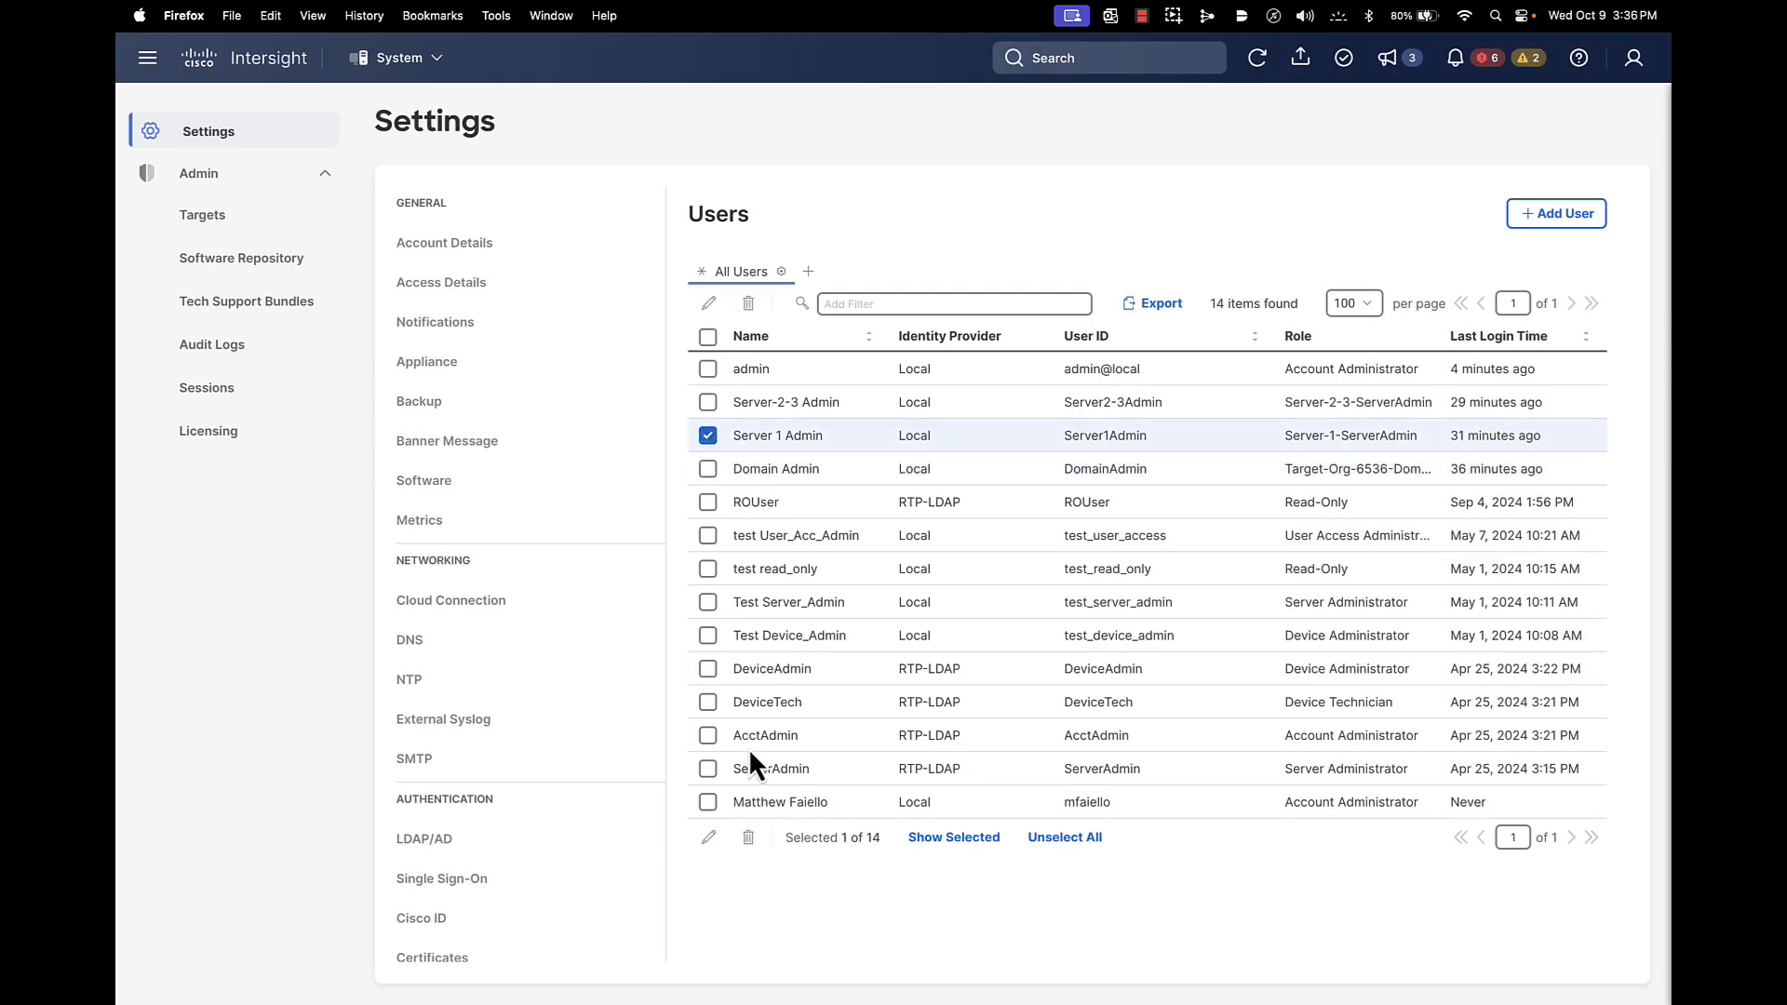
{"action": "left_click", "coordinate": [709, 837]}
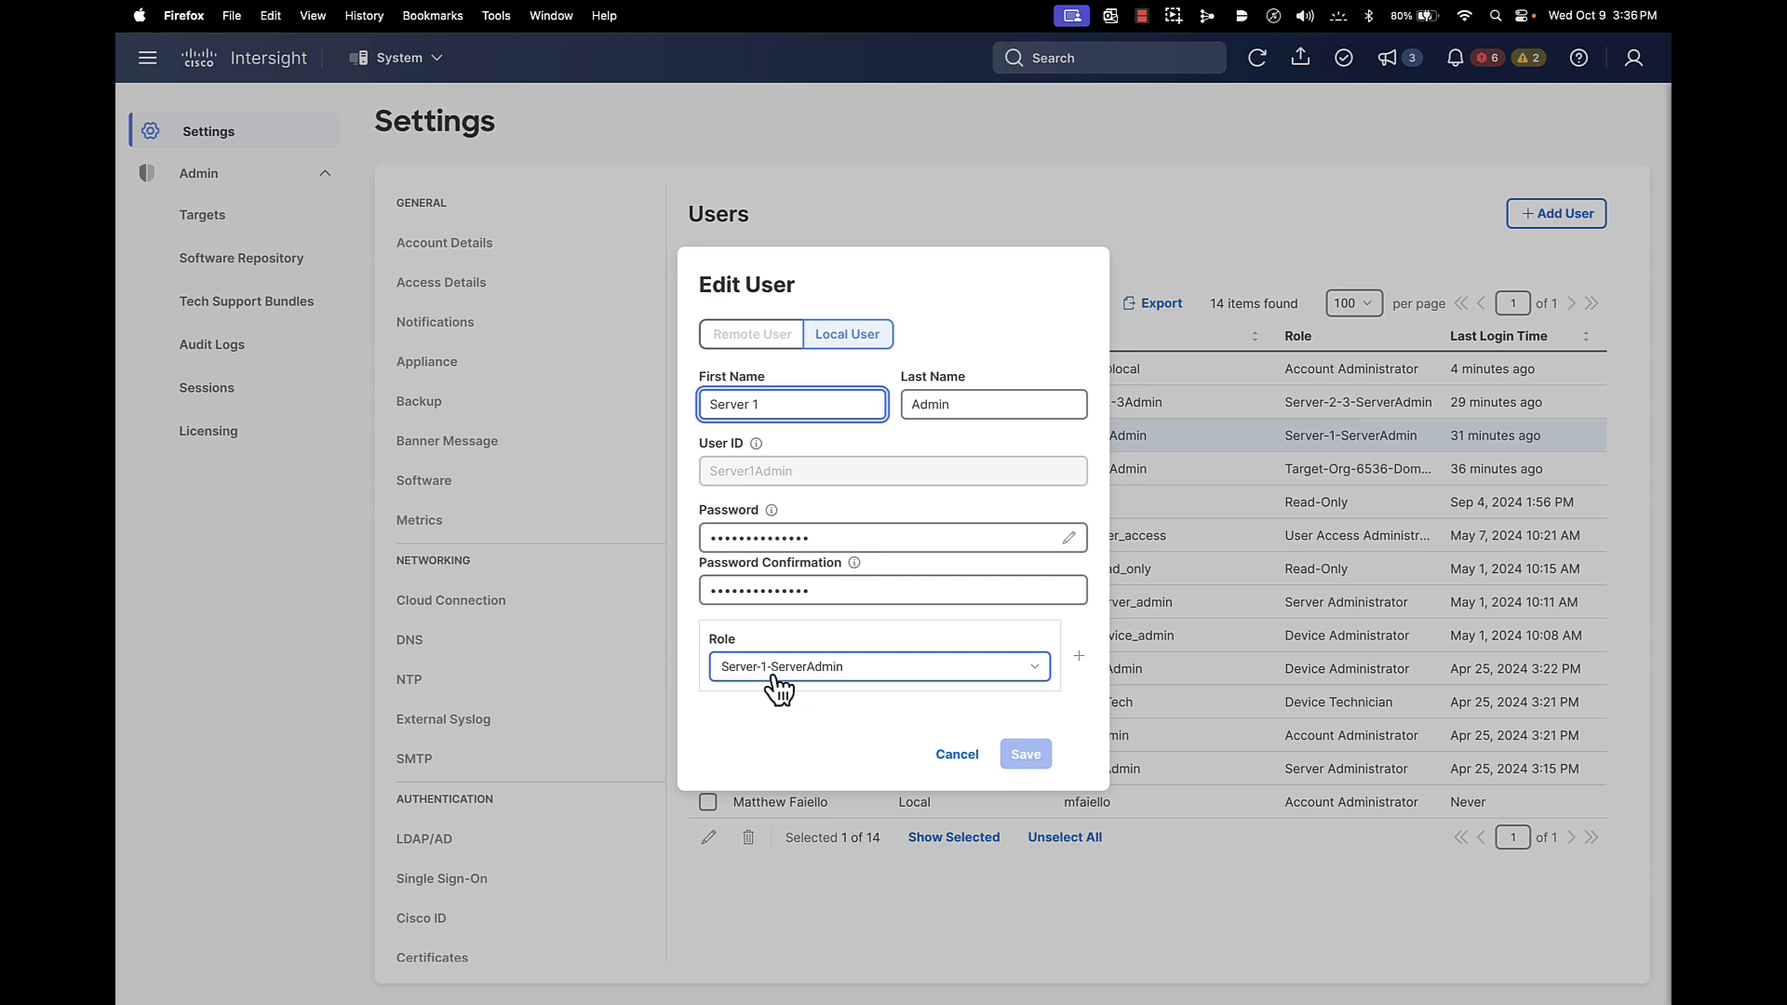
{"action": "left_click", "coordinate": [961, 758]}
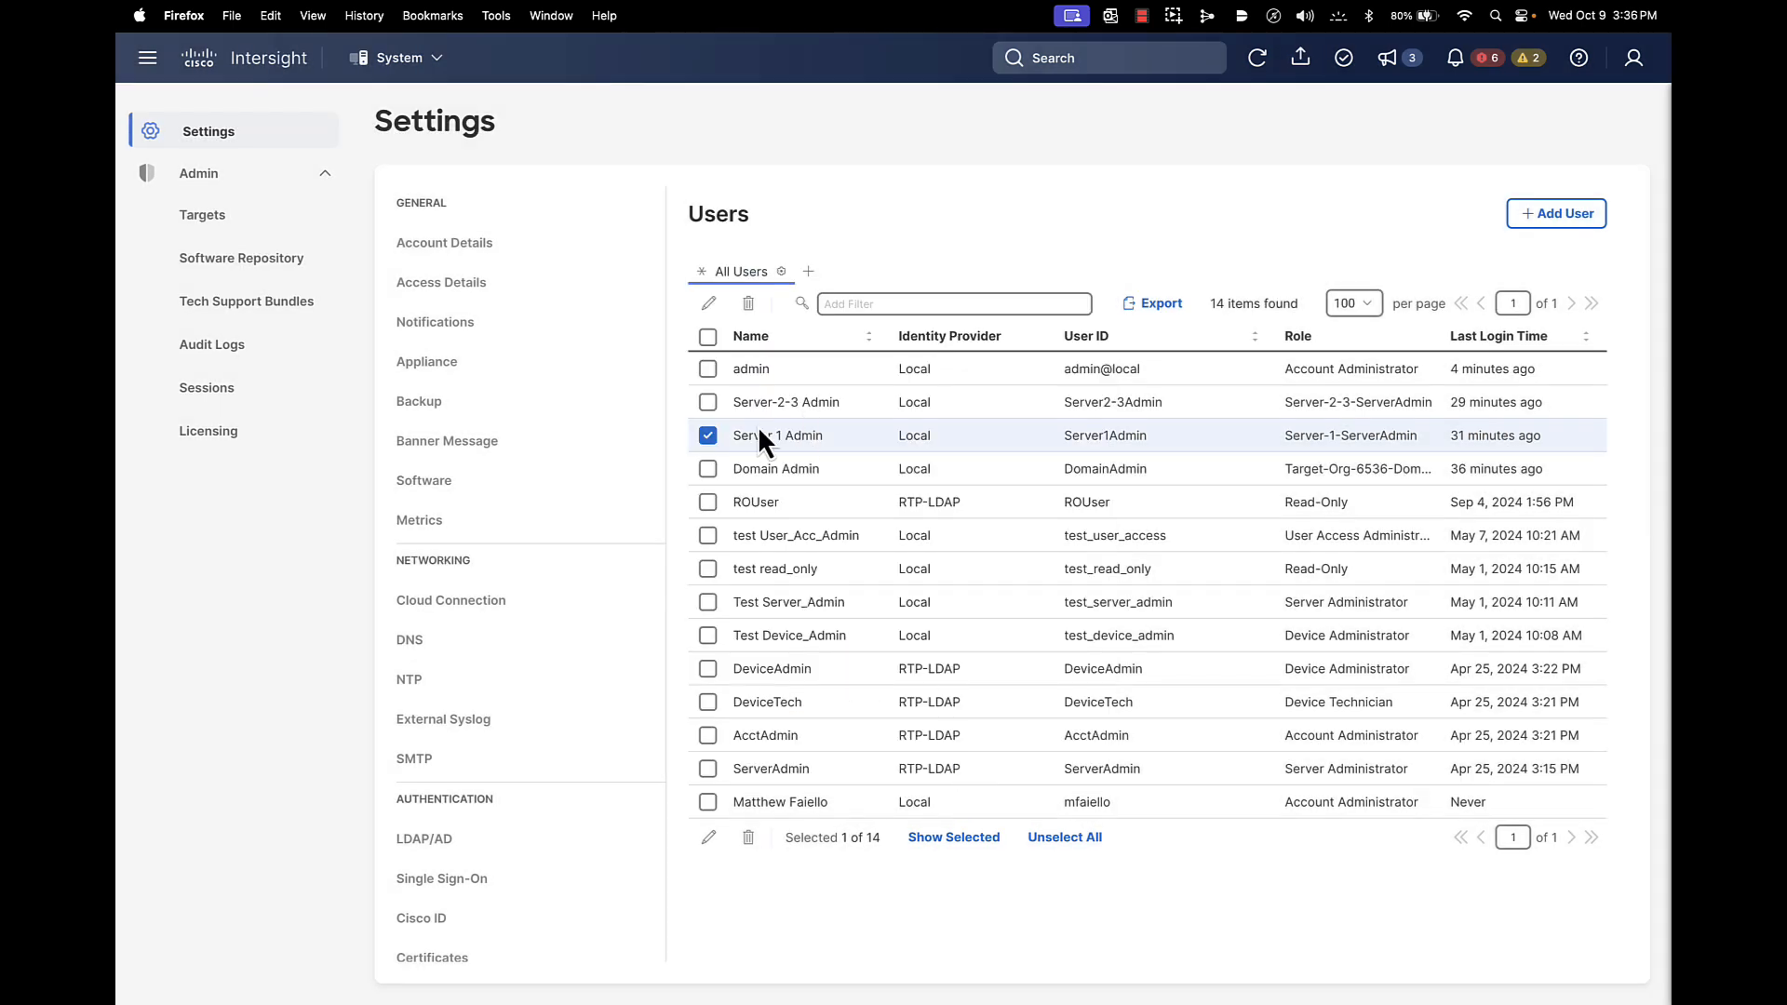
Review the Server-2-3 Admin user's role without saving, then open the service switcher
{"action": "left_click", "coordinate": [708, 404]}
{"action": "left_click", "coordinate": [709, 436]}
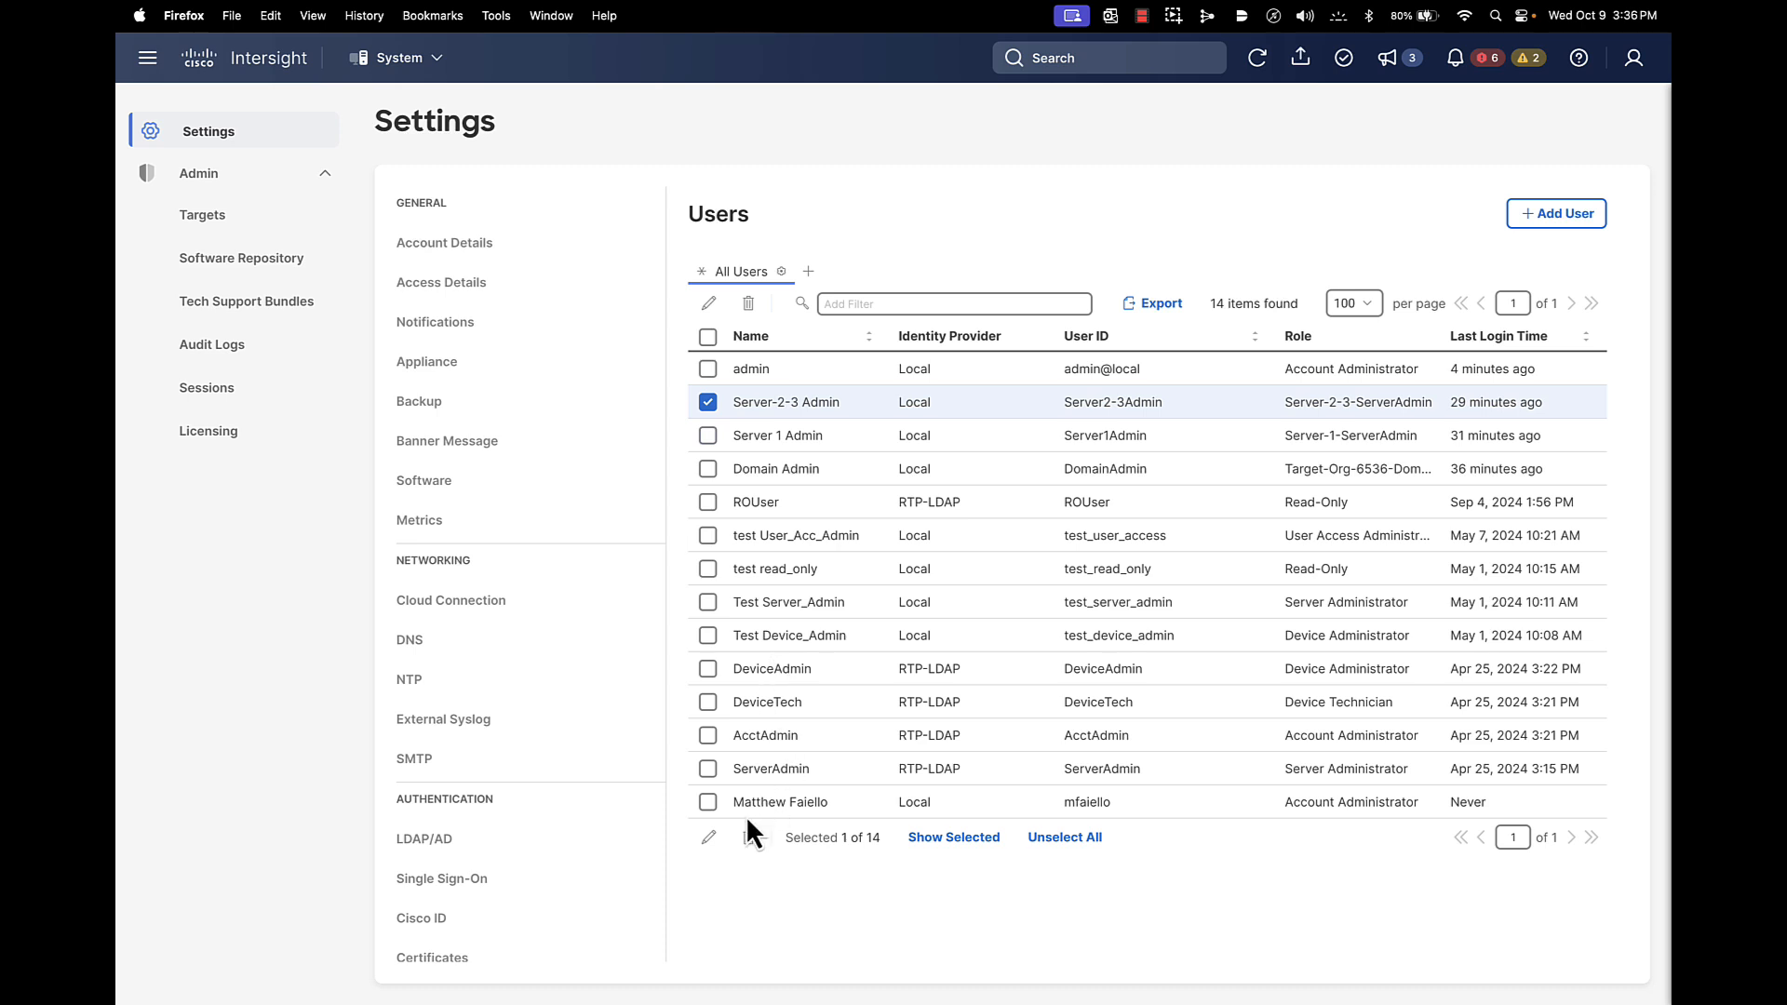
{"action": "left_click", "coordinate": [710, 837]}
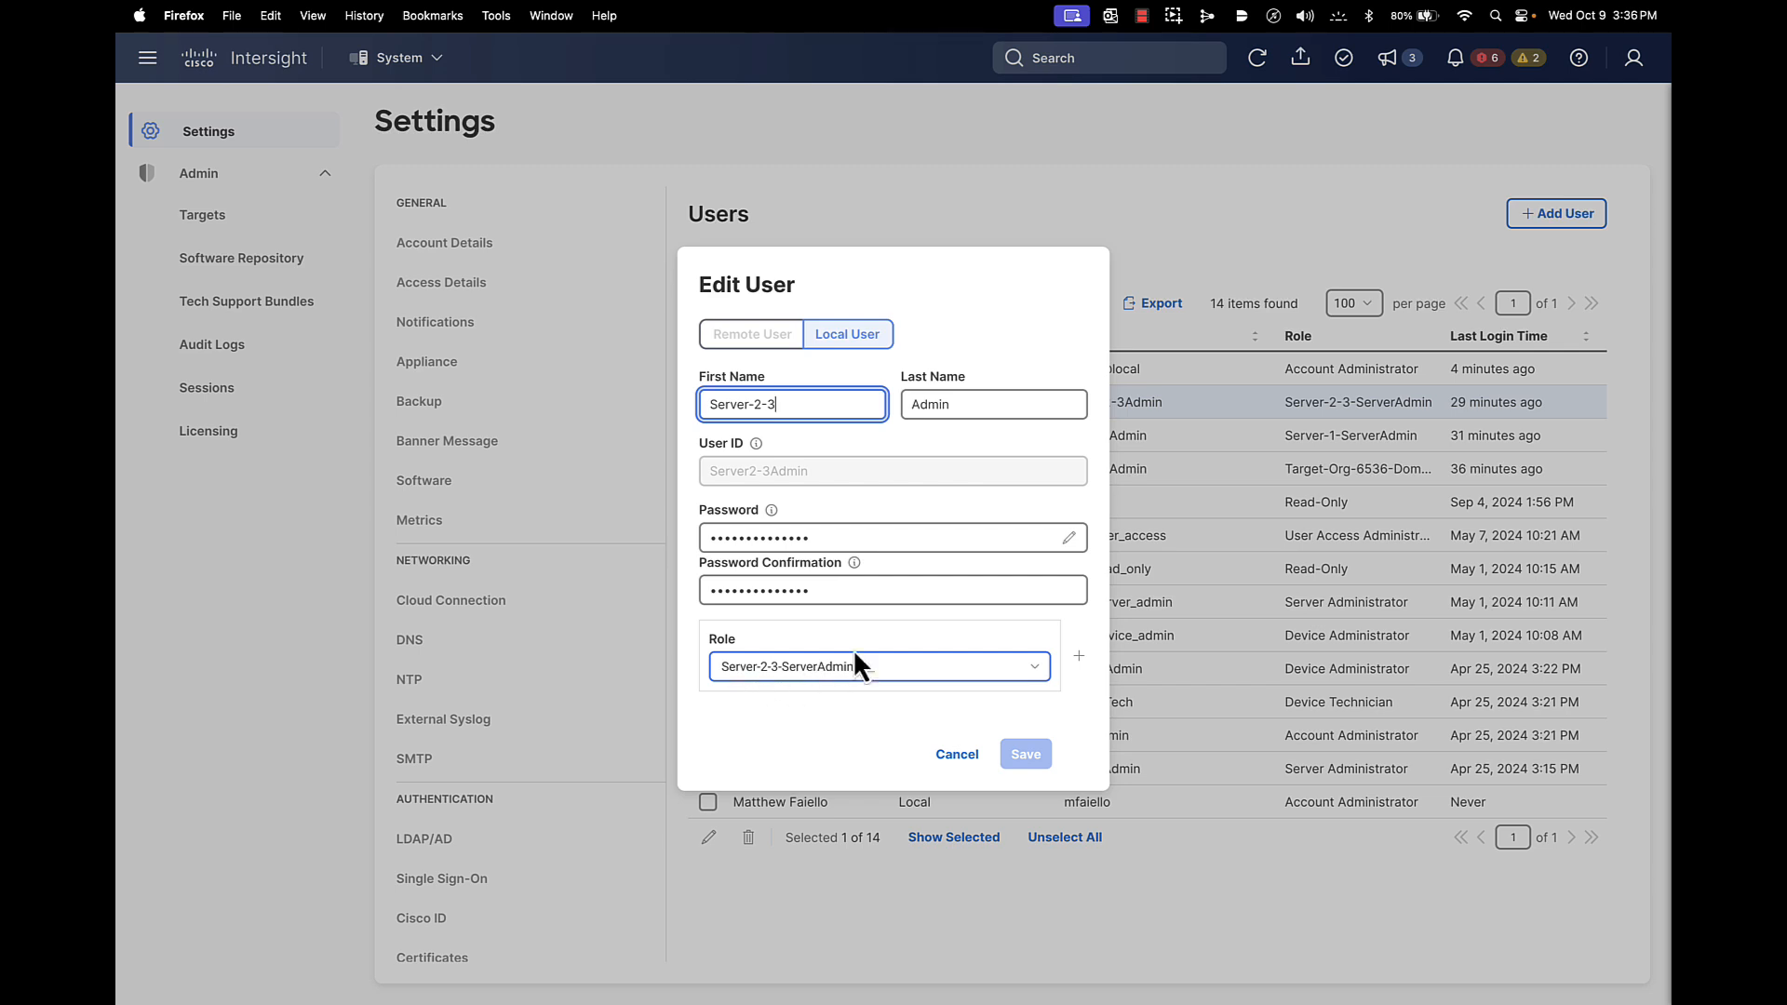
{"action": "left_click", "coordinate": [959, 755]}
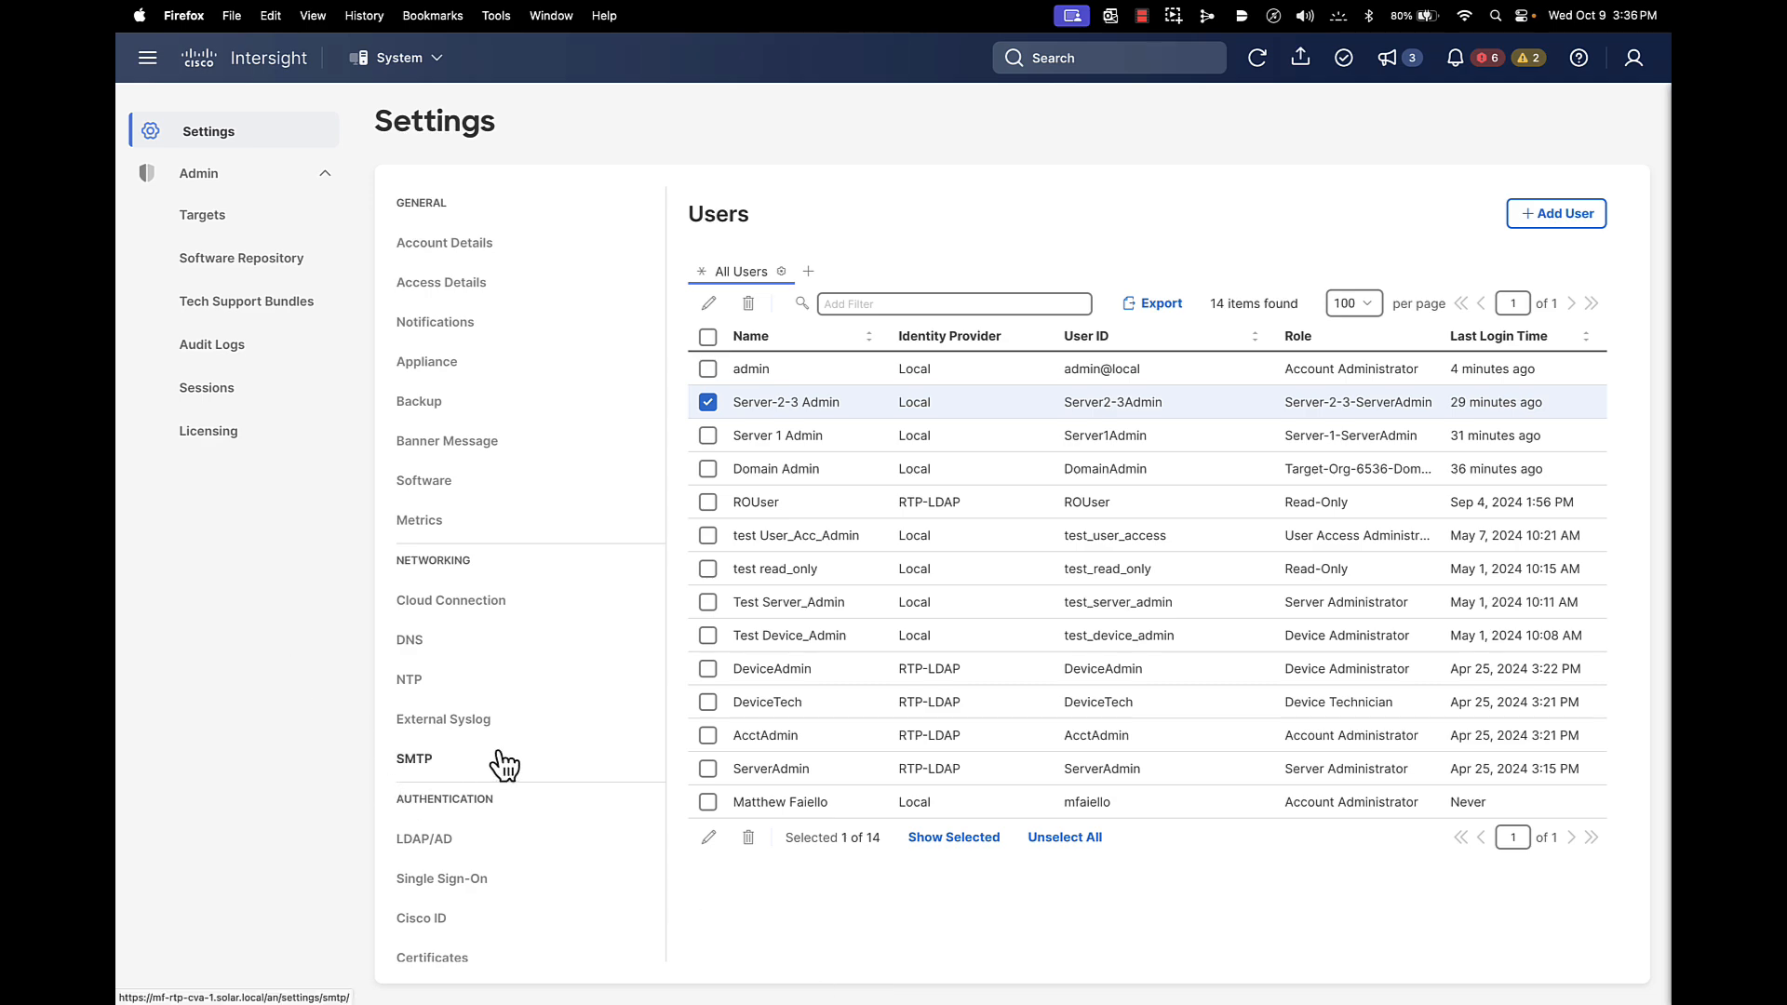
{"action": "mouse_move", "coordinate": [364, 101]}
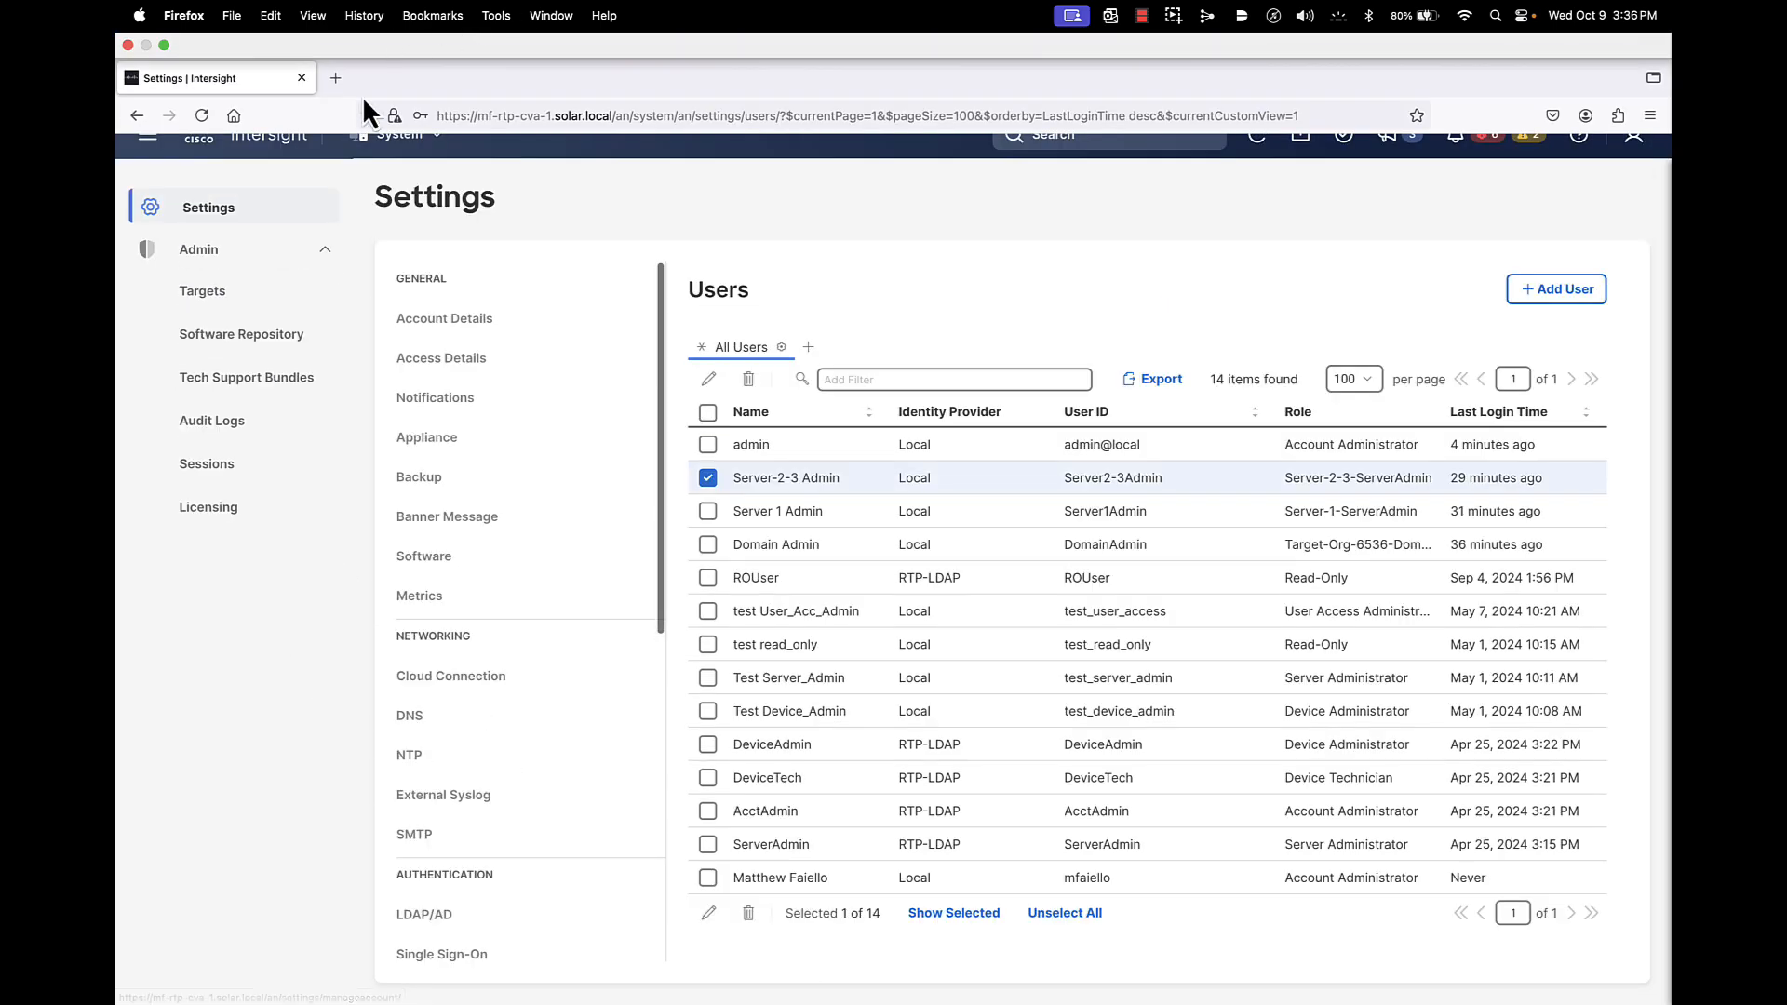
{"action": "left_click", "coordinate": [400, 63]}
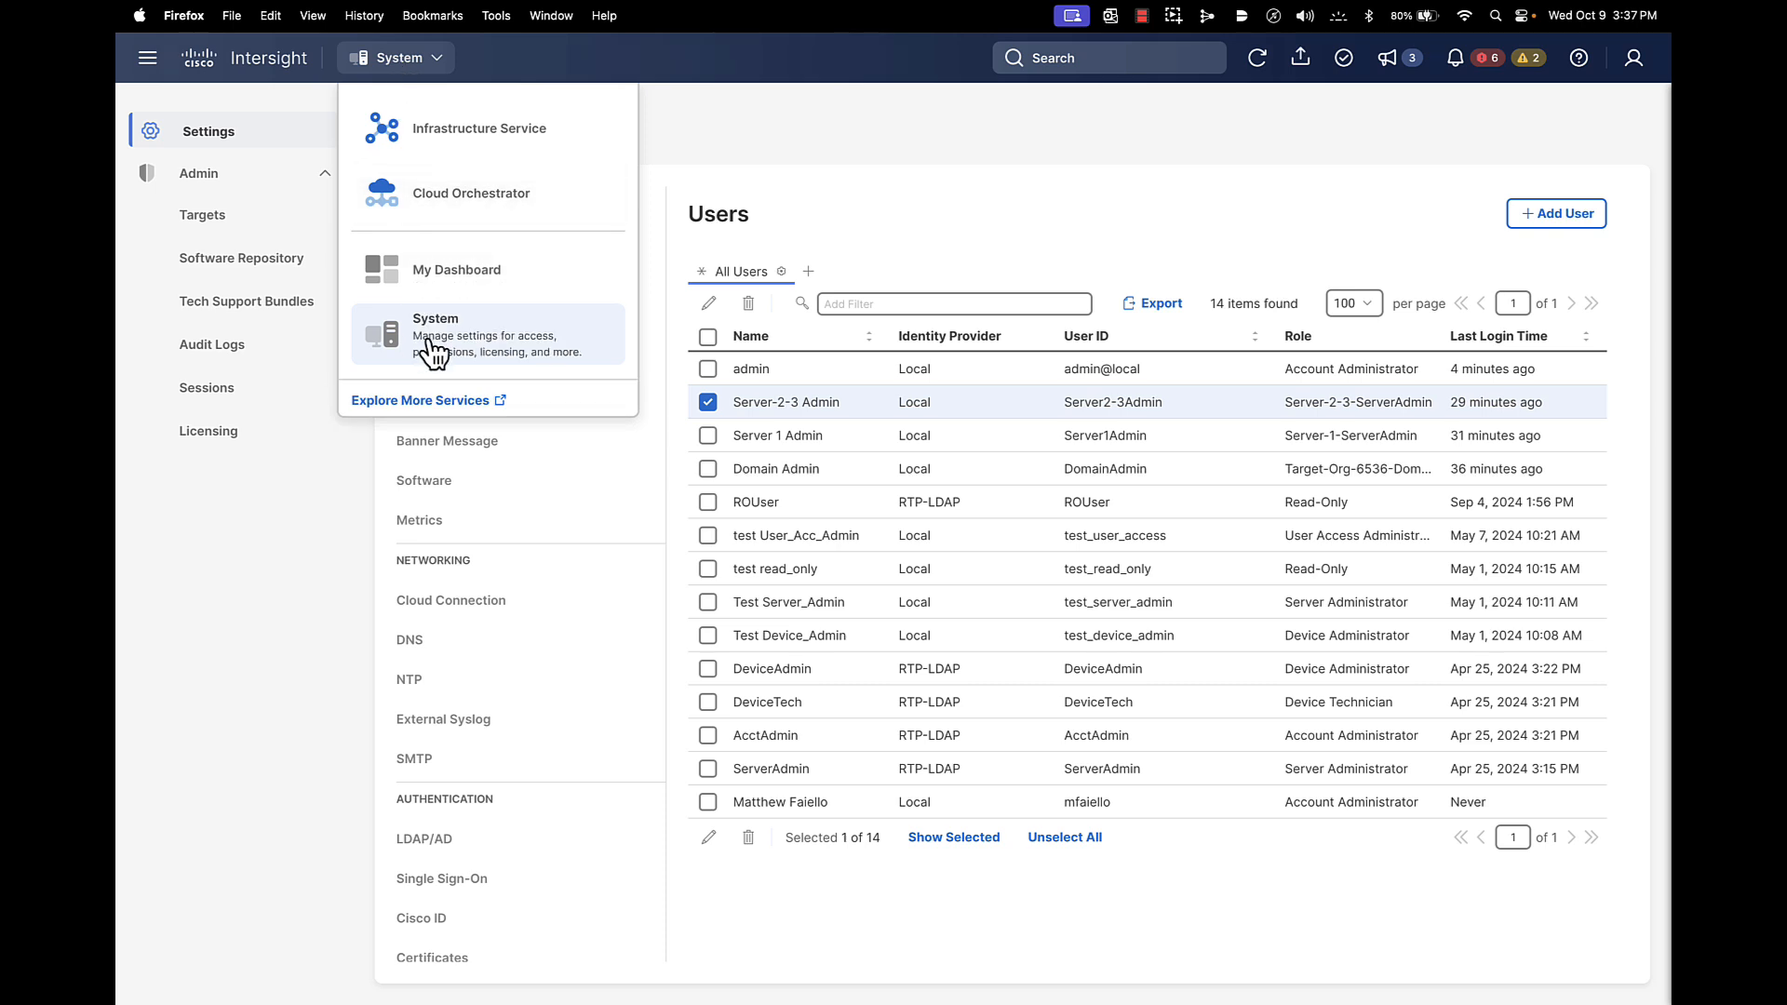
Switch to Infrastructure Service and browse Servers, Fabric Interconnects, then the SP-Template server profile template
{"action": "left_click", "coordinate": [447, 154]}
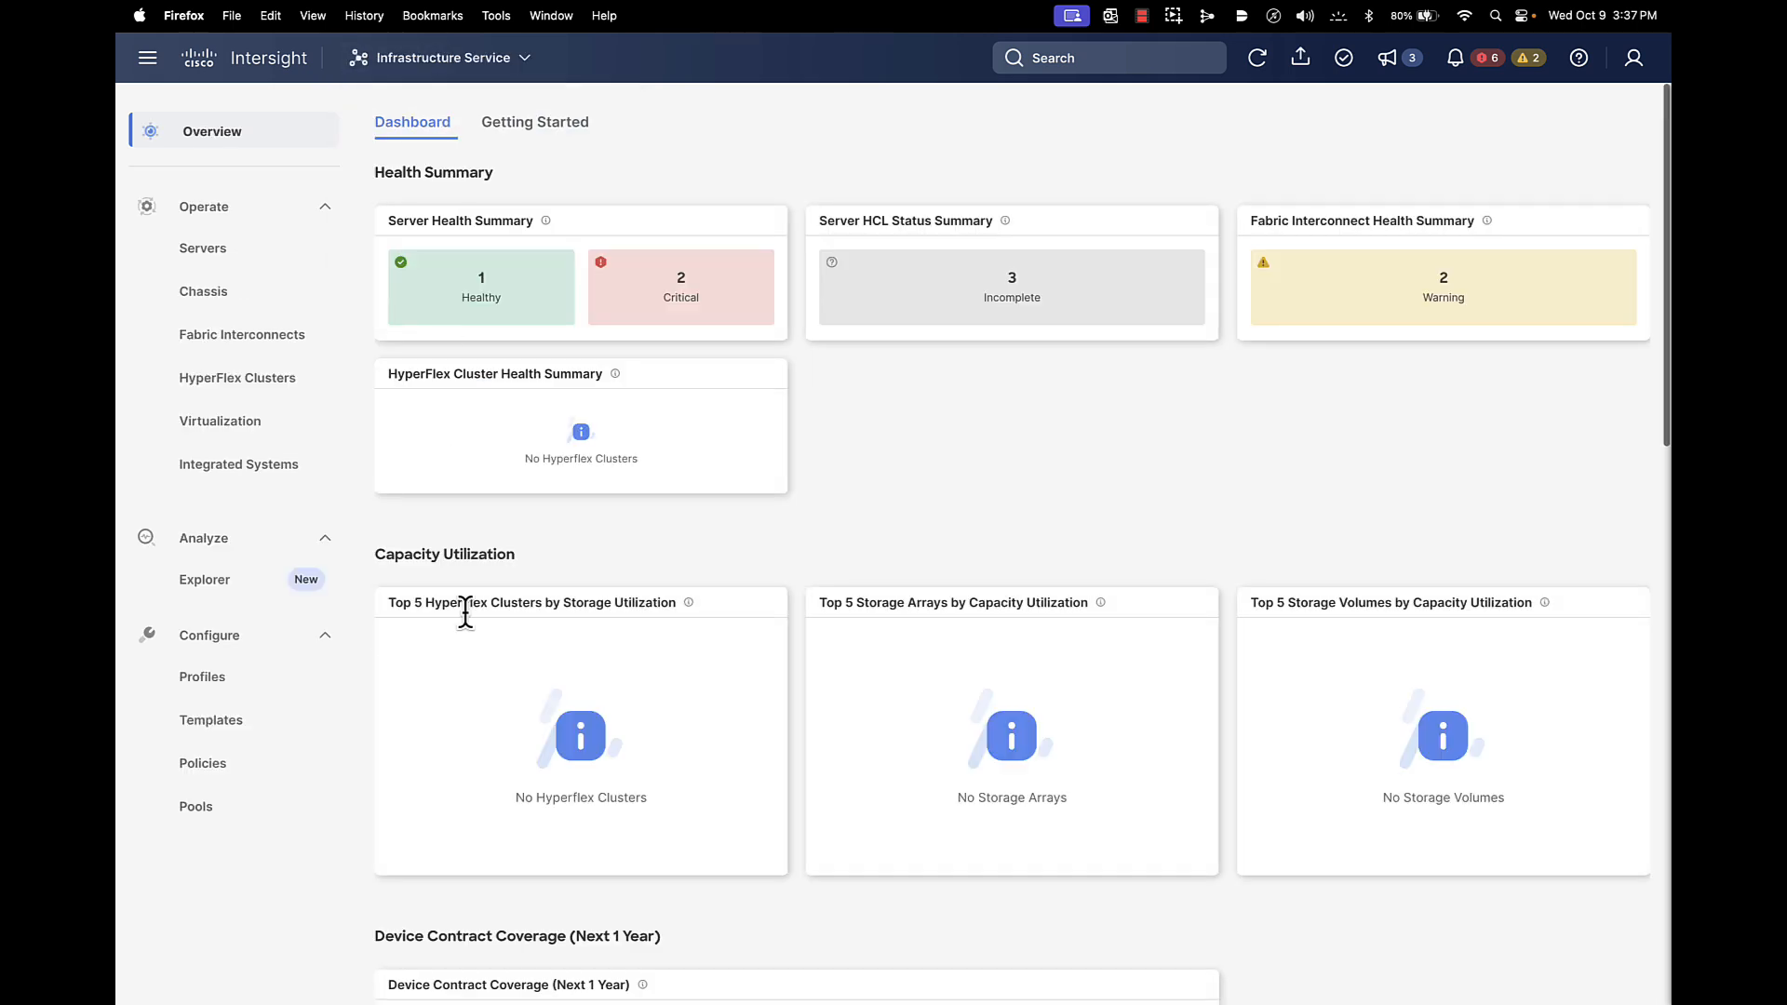
{"action": "left_click", "coordinate": [247, 251]}
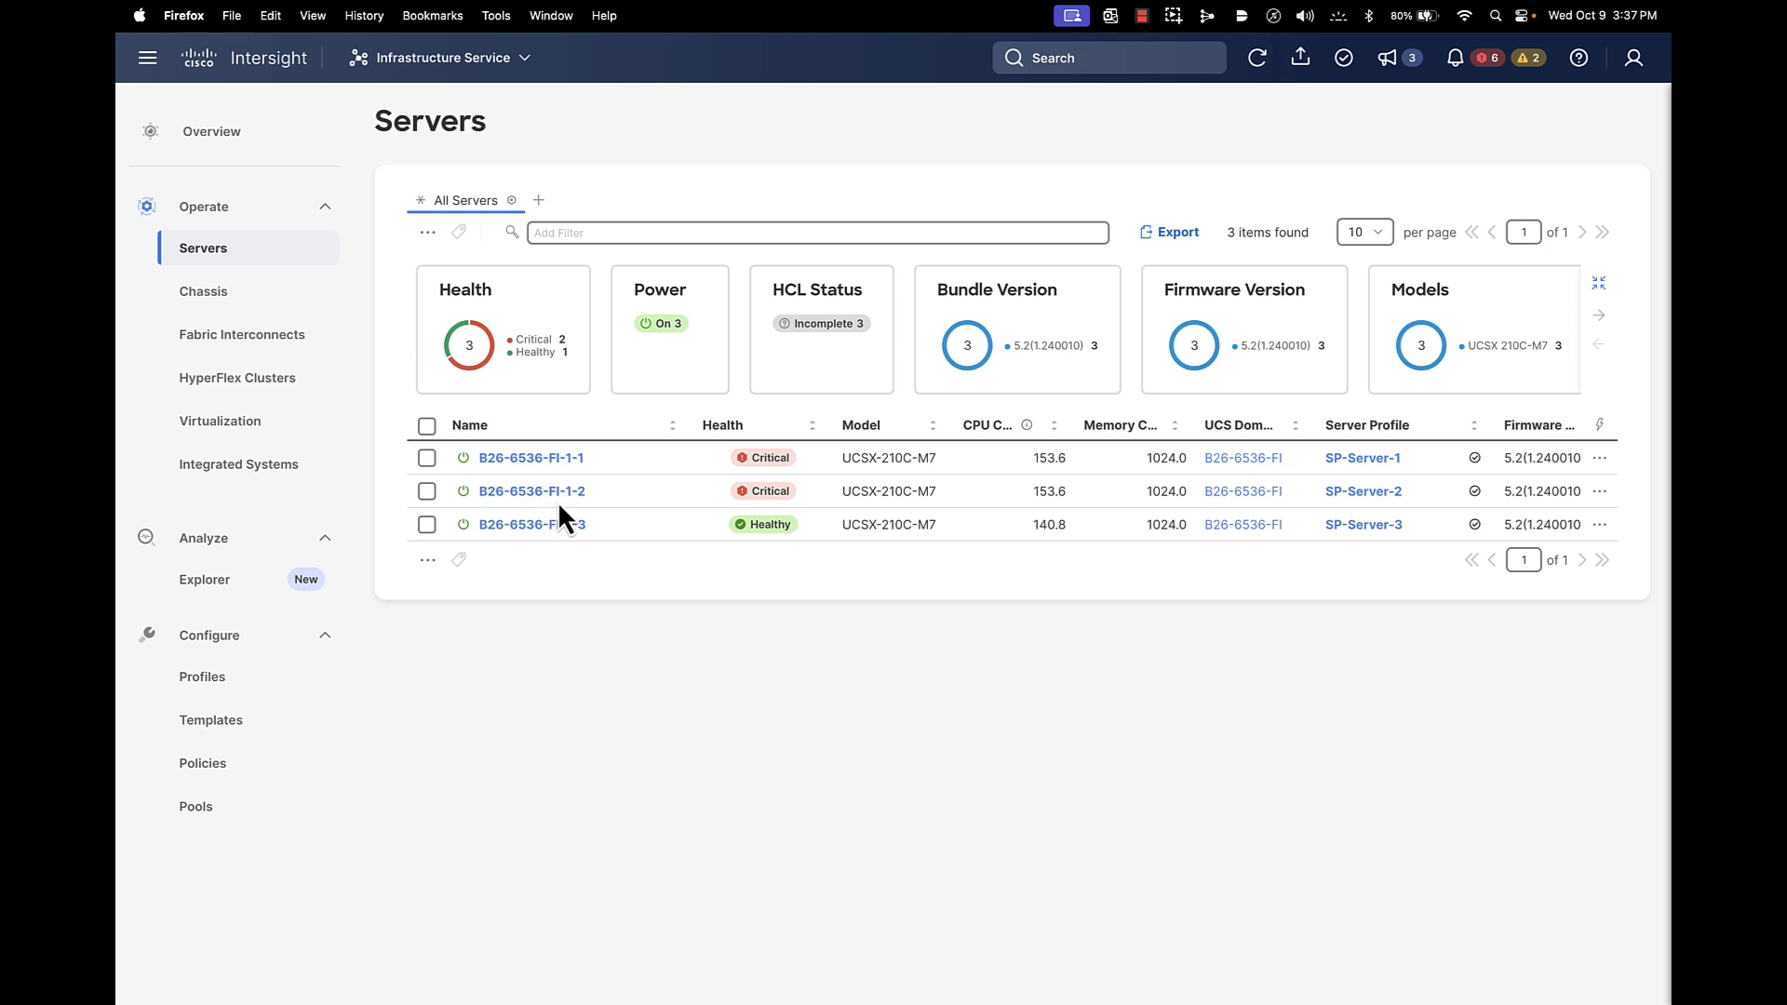
{"action": "left_click", "coordinate": [199, 336]}
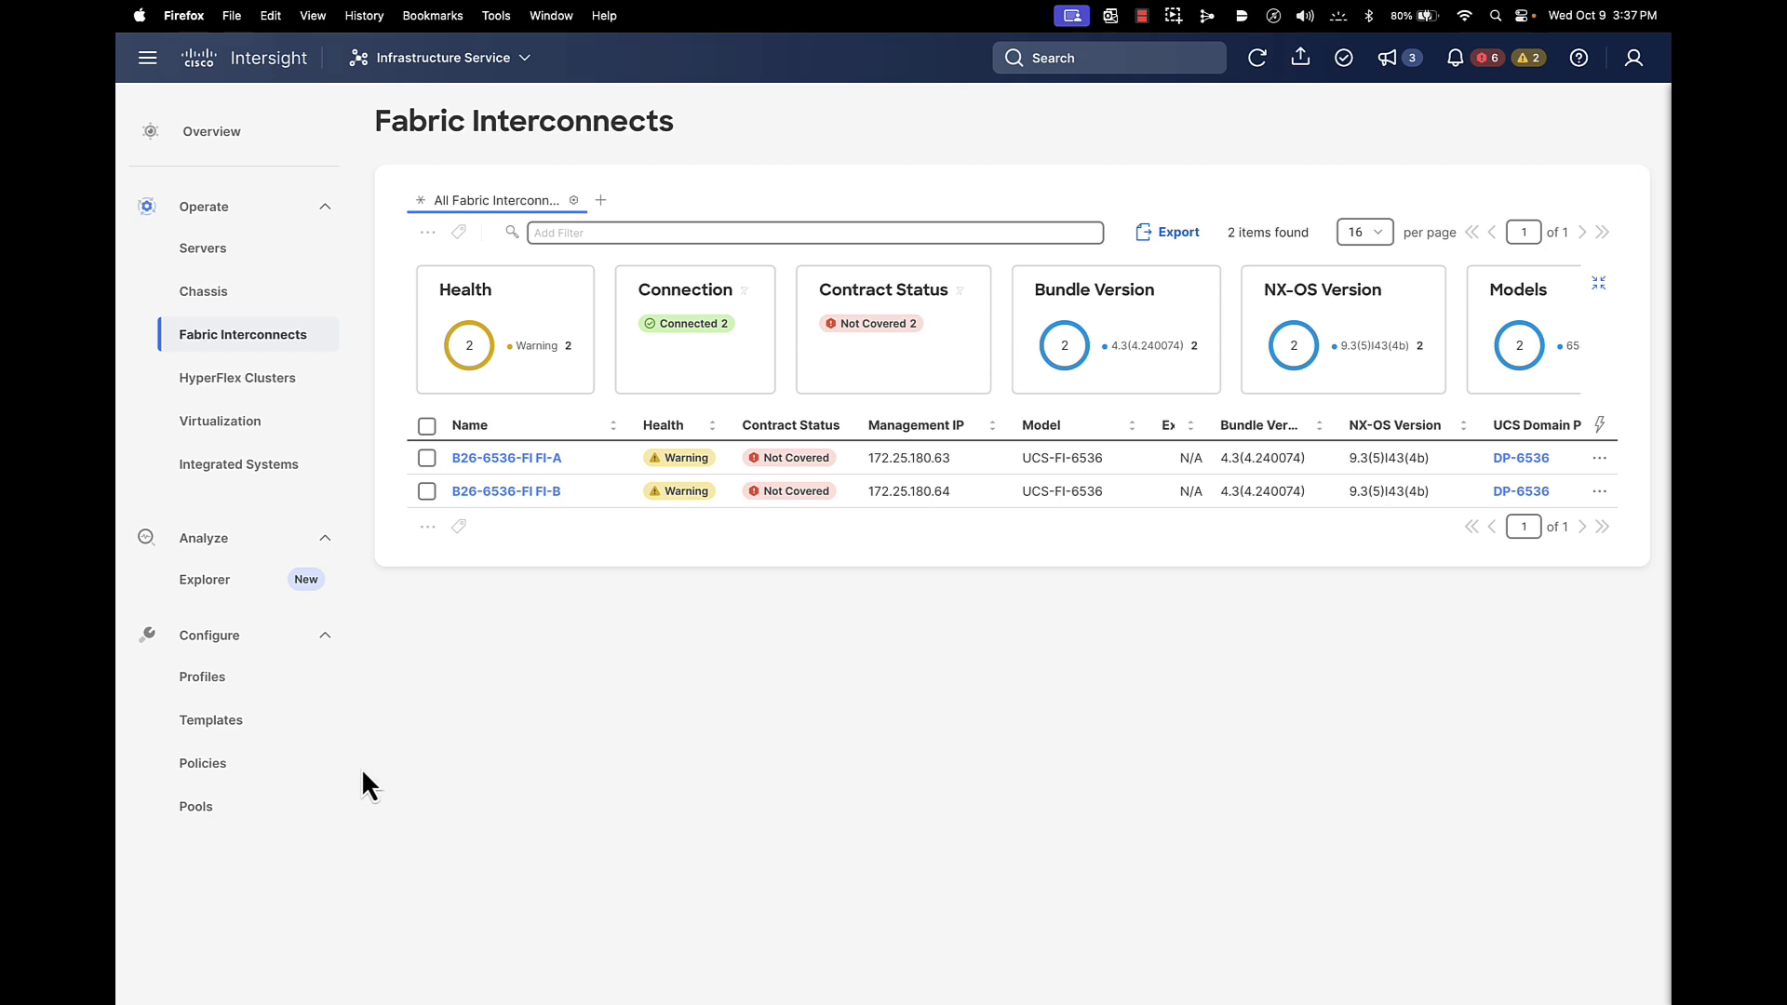
{"action": "left_click", "coordinate": [219, 726]}
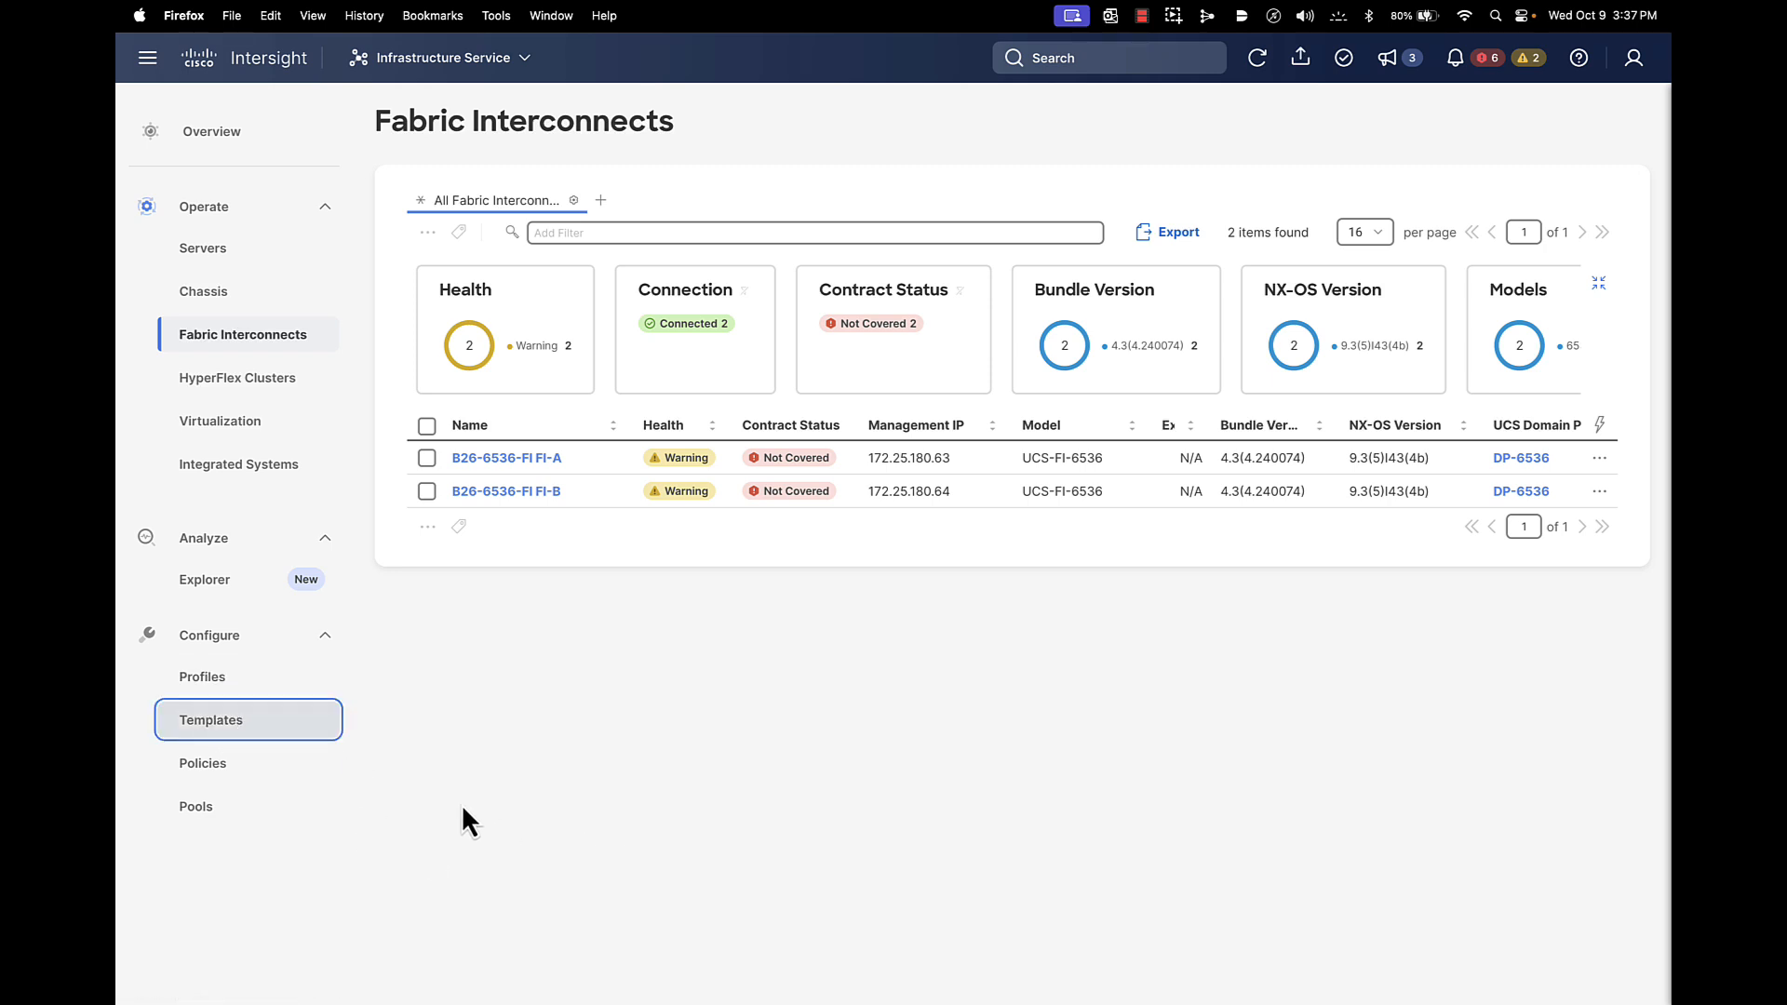
{"action": "left_click", "coordinate": [220, 721]}
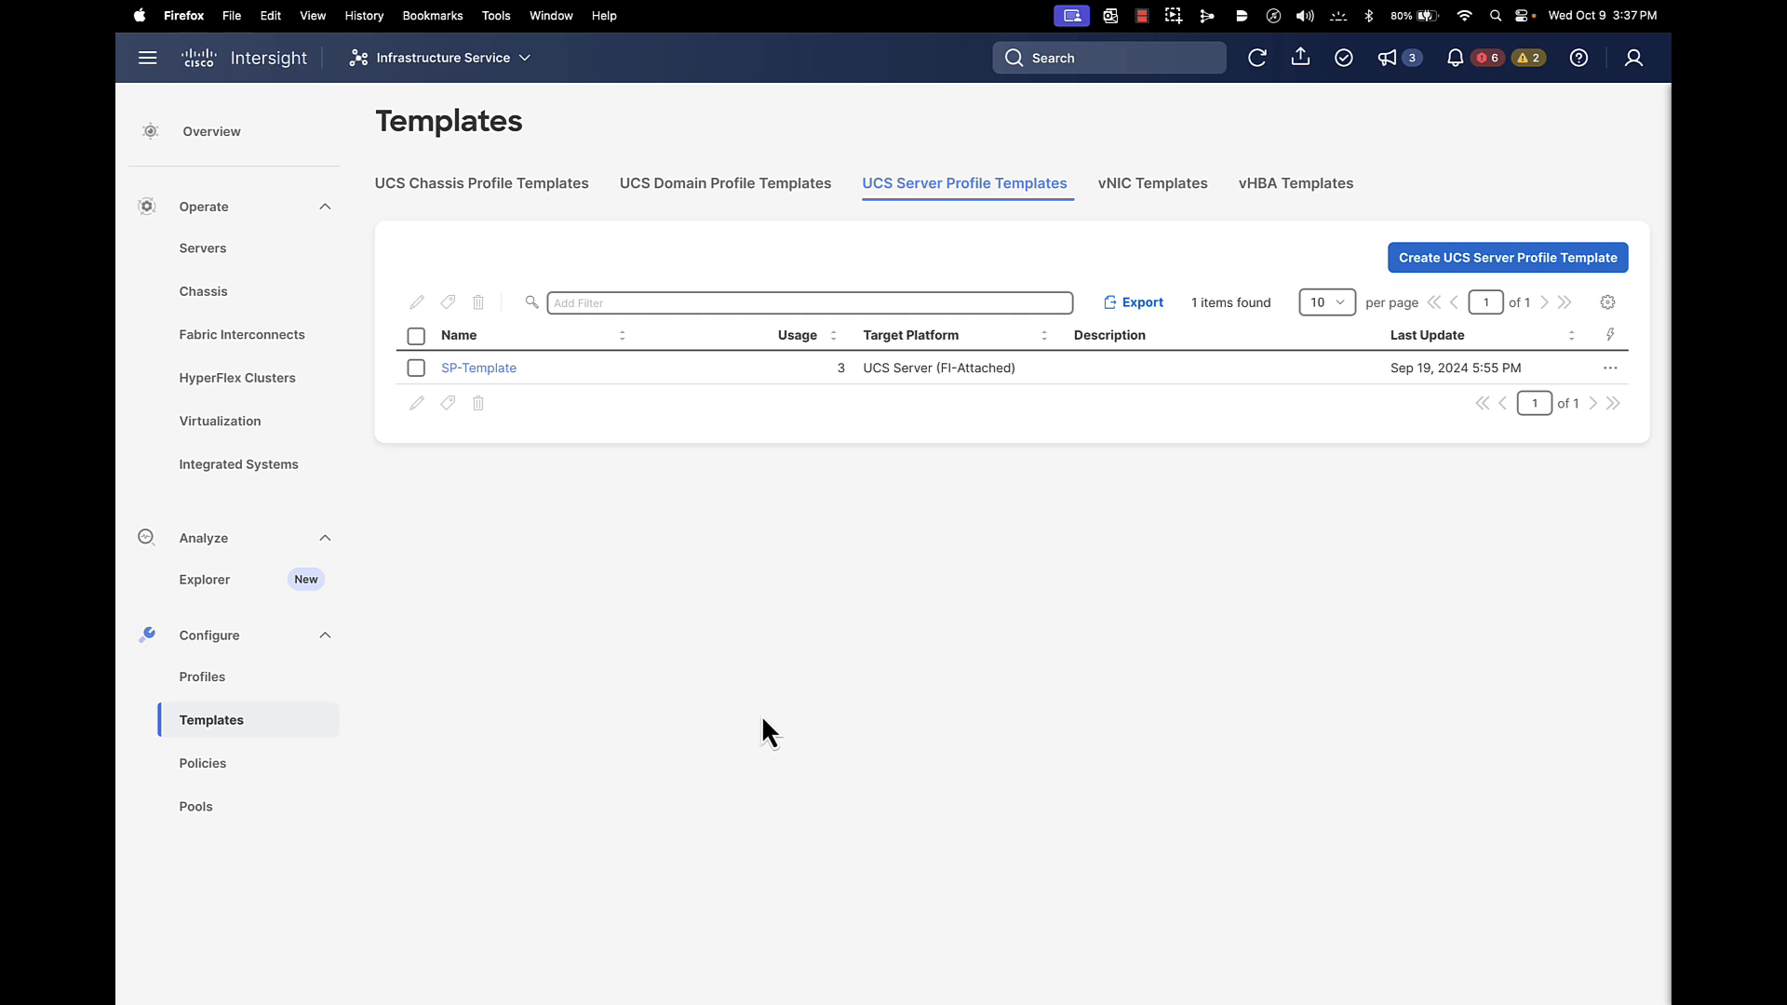
Review the domain and server profile templates and B26-Domain/B26-Server policy views, then sign out
{"action": "left_click", "coordinate": [699, 184]}
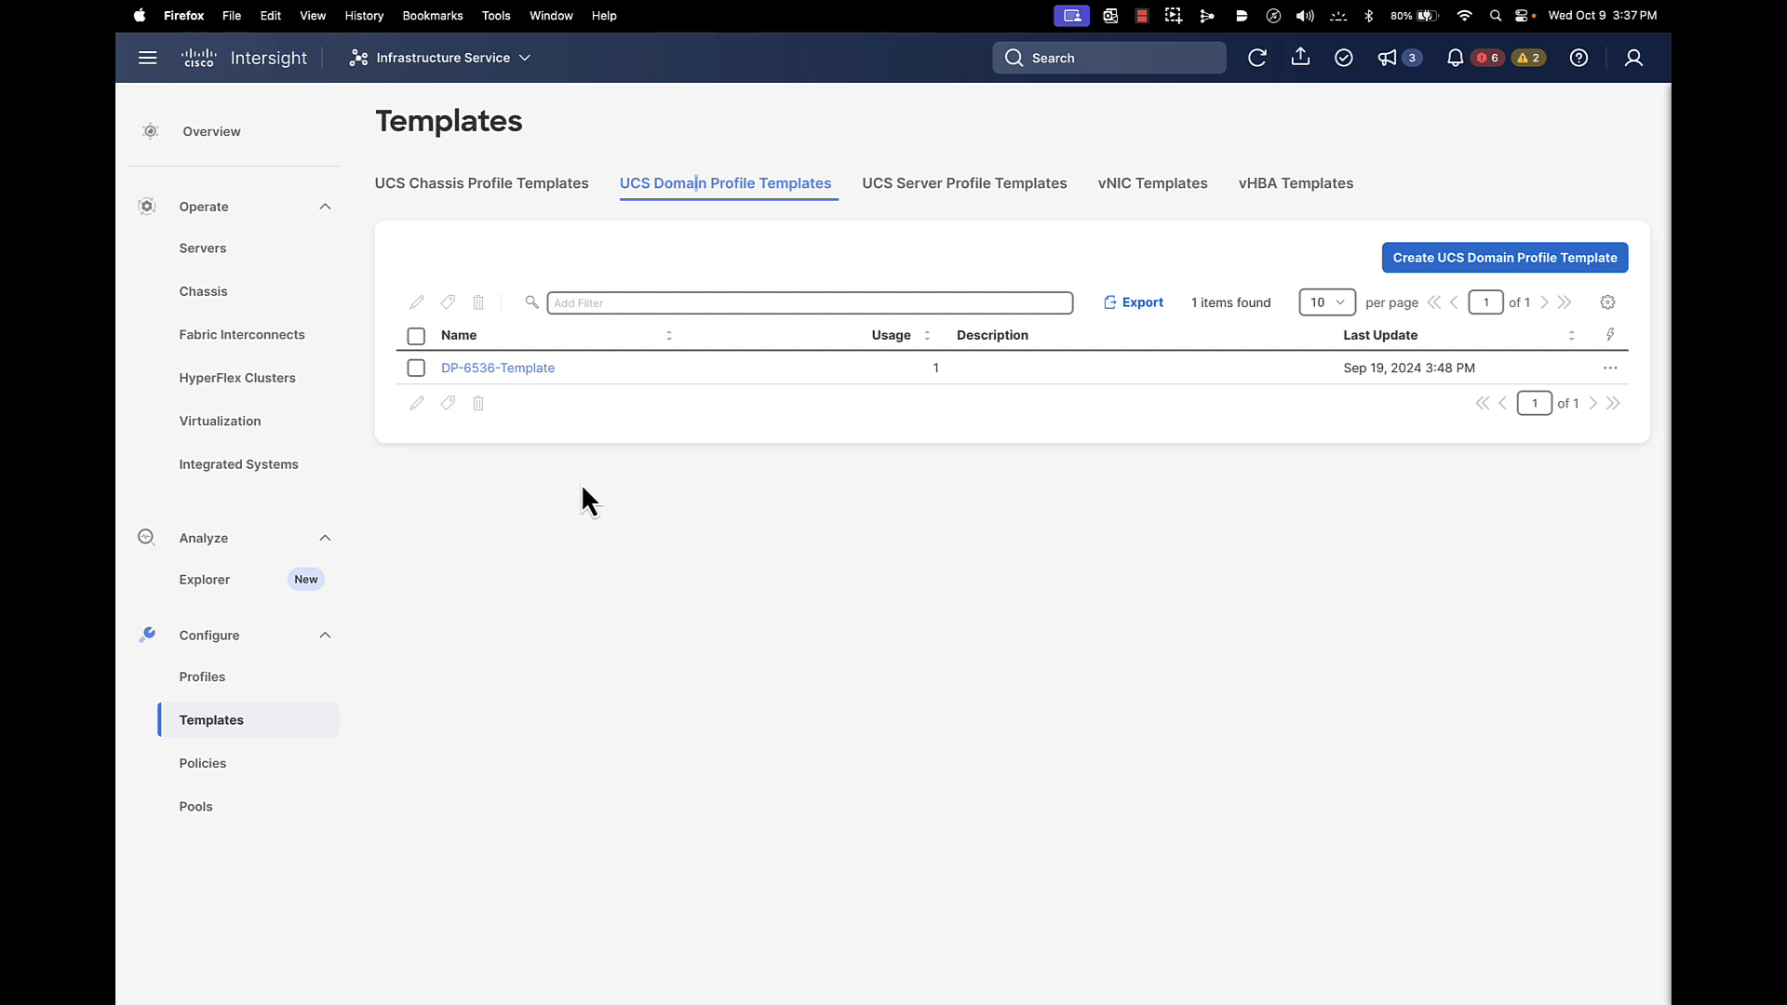
{"action": "left_click", "coordinate": [977, 183]}
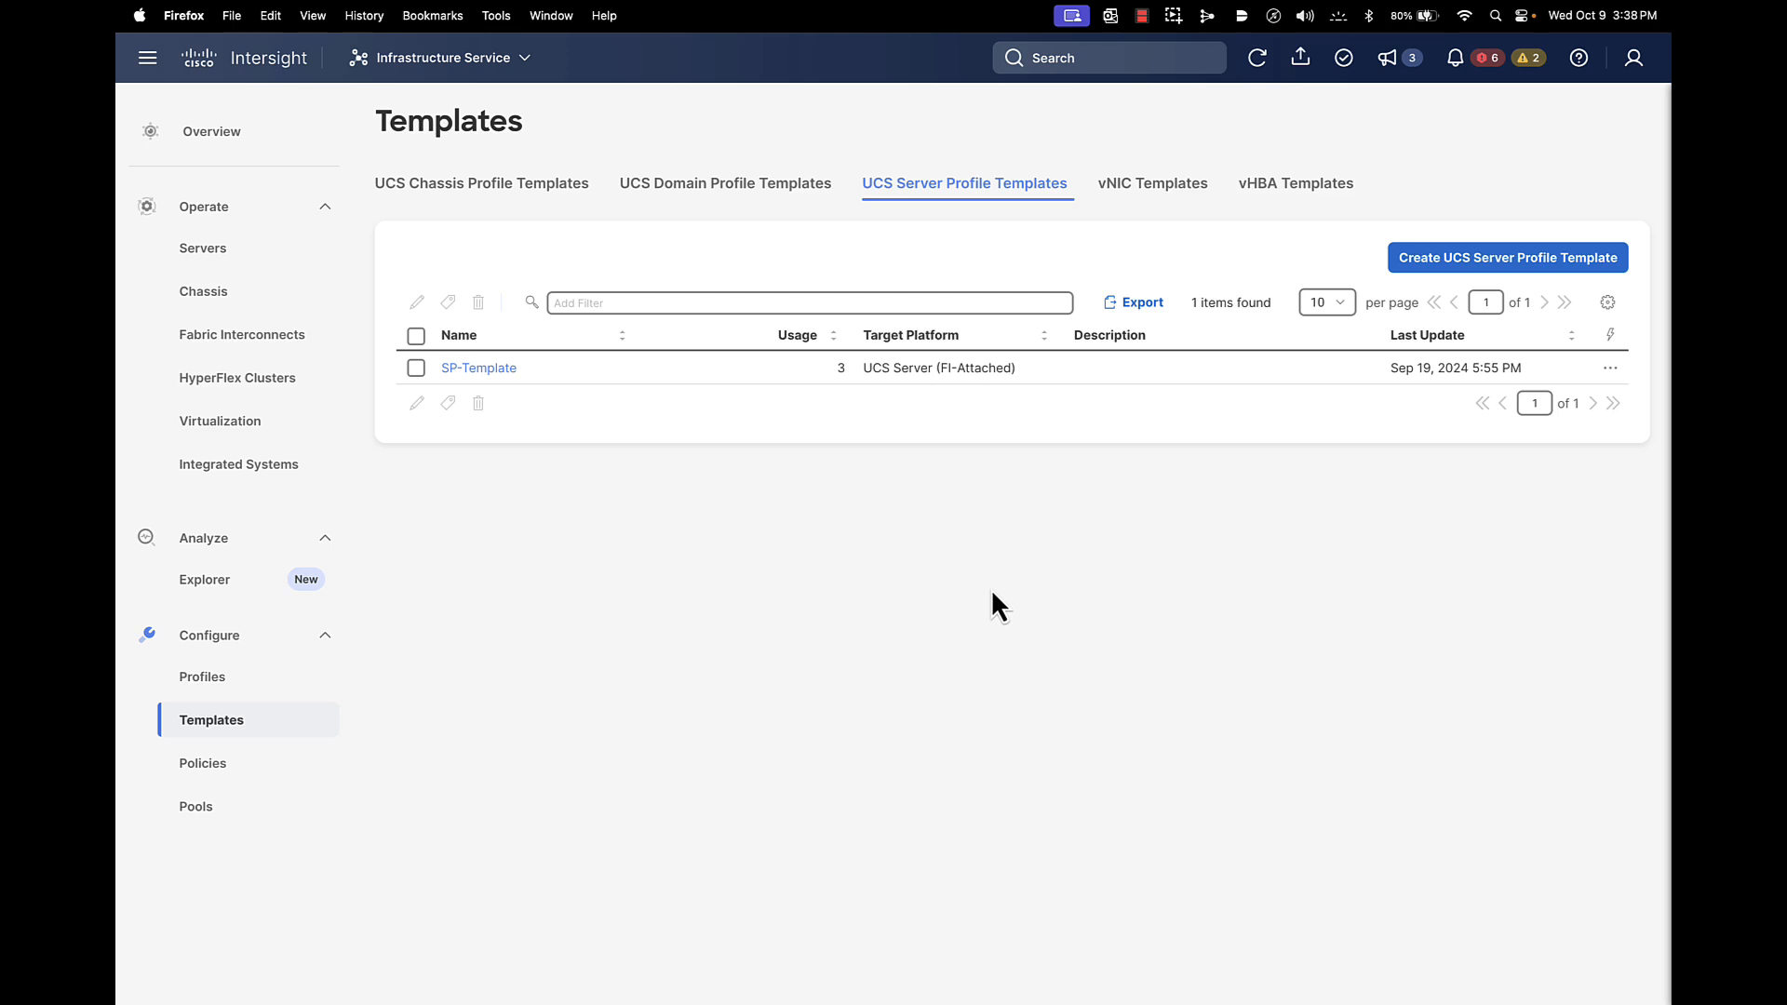
{"action": "left_click", "coordinate": [233, 774]}
{"action": "left_click", "coordinate": [570, 207]}
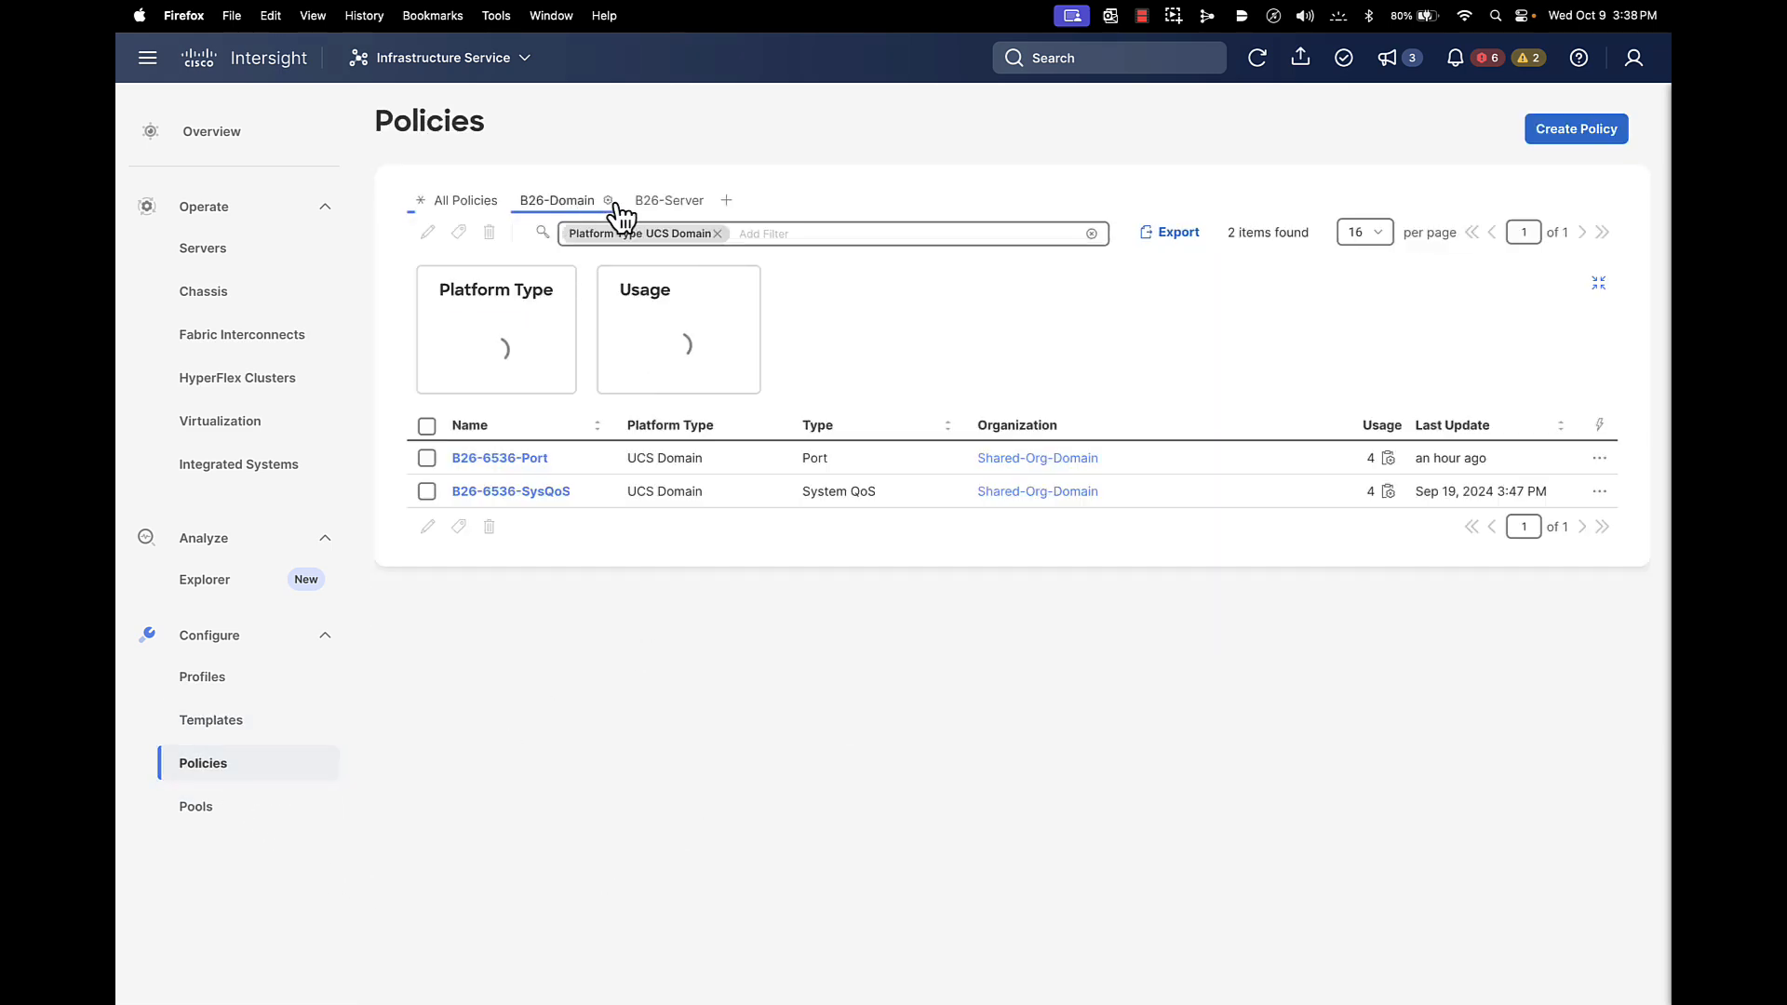
{"action": "left_click", "coordinate": [675, 203]}
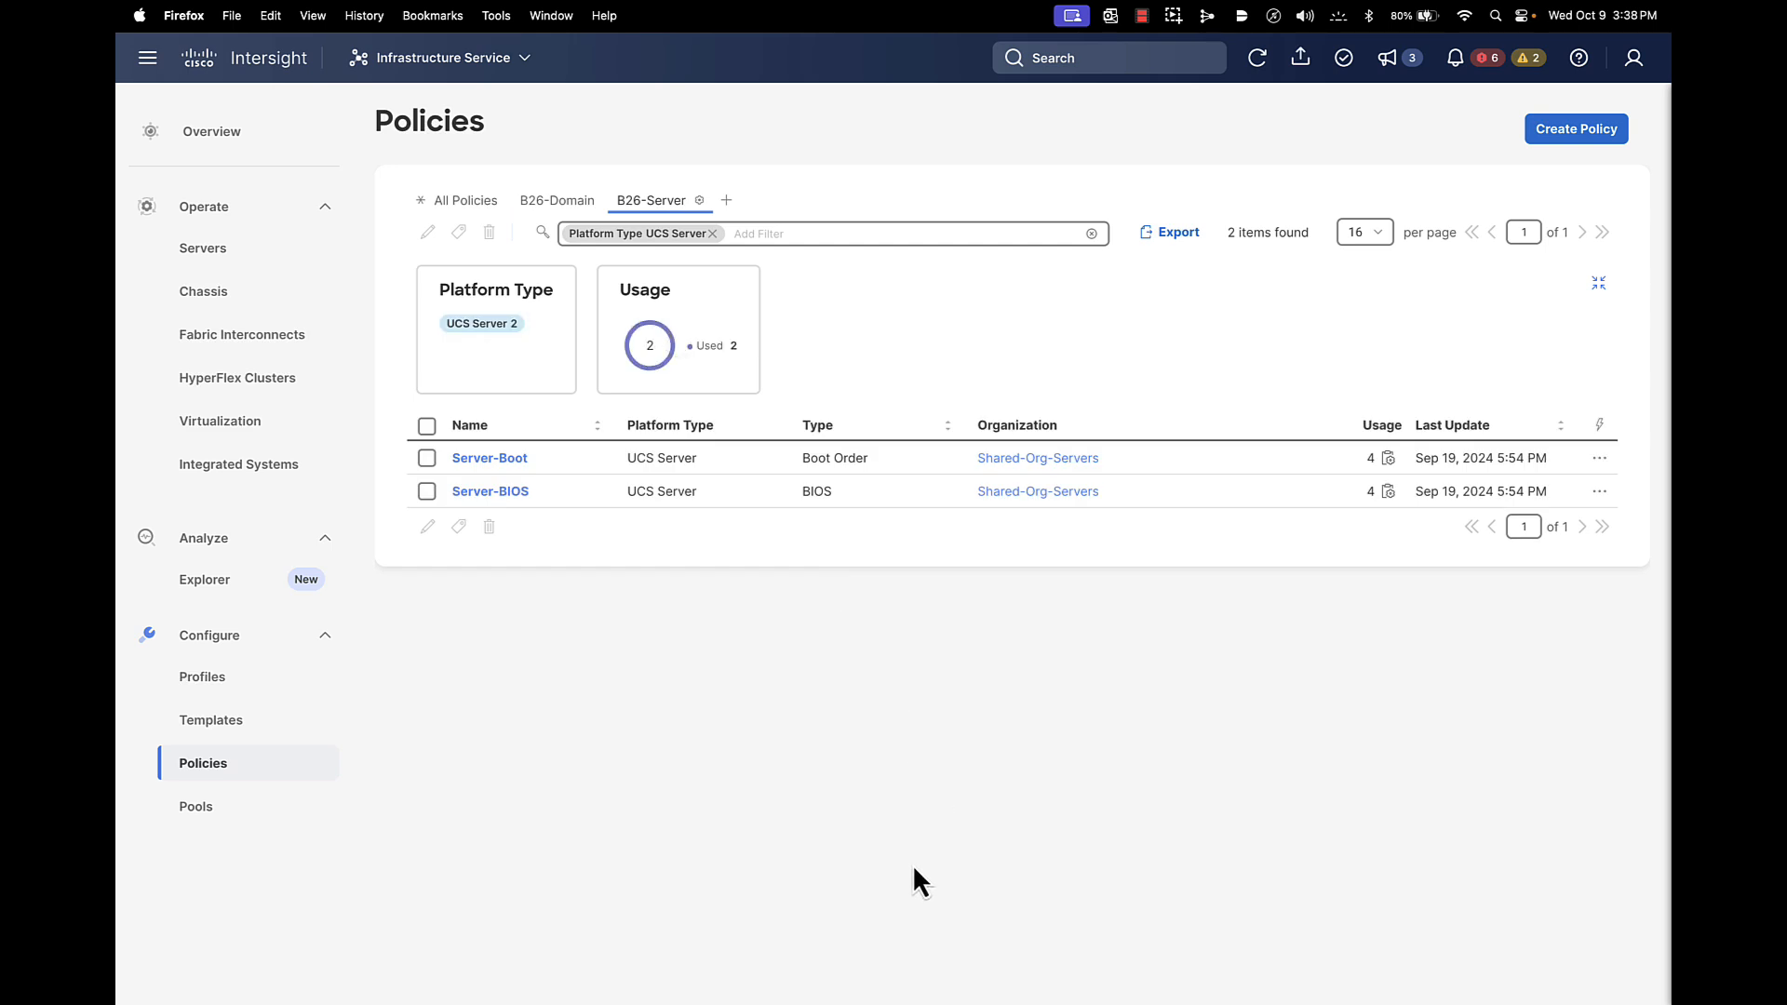
{"action": "left_click", "coordinate": [1634, 57]}
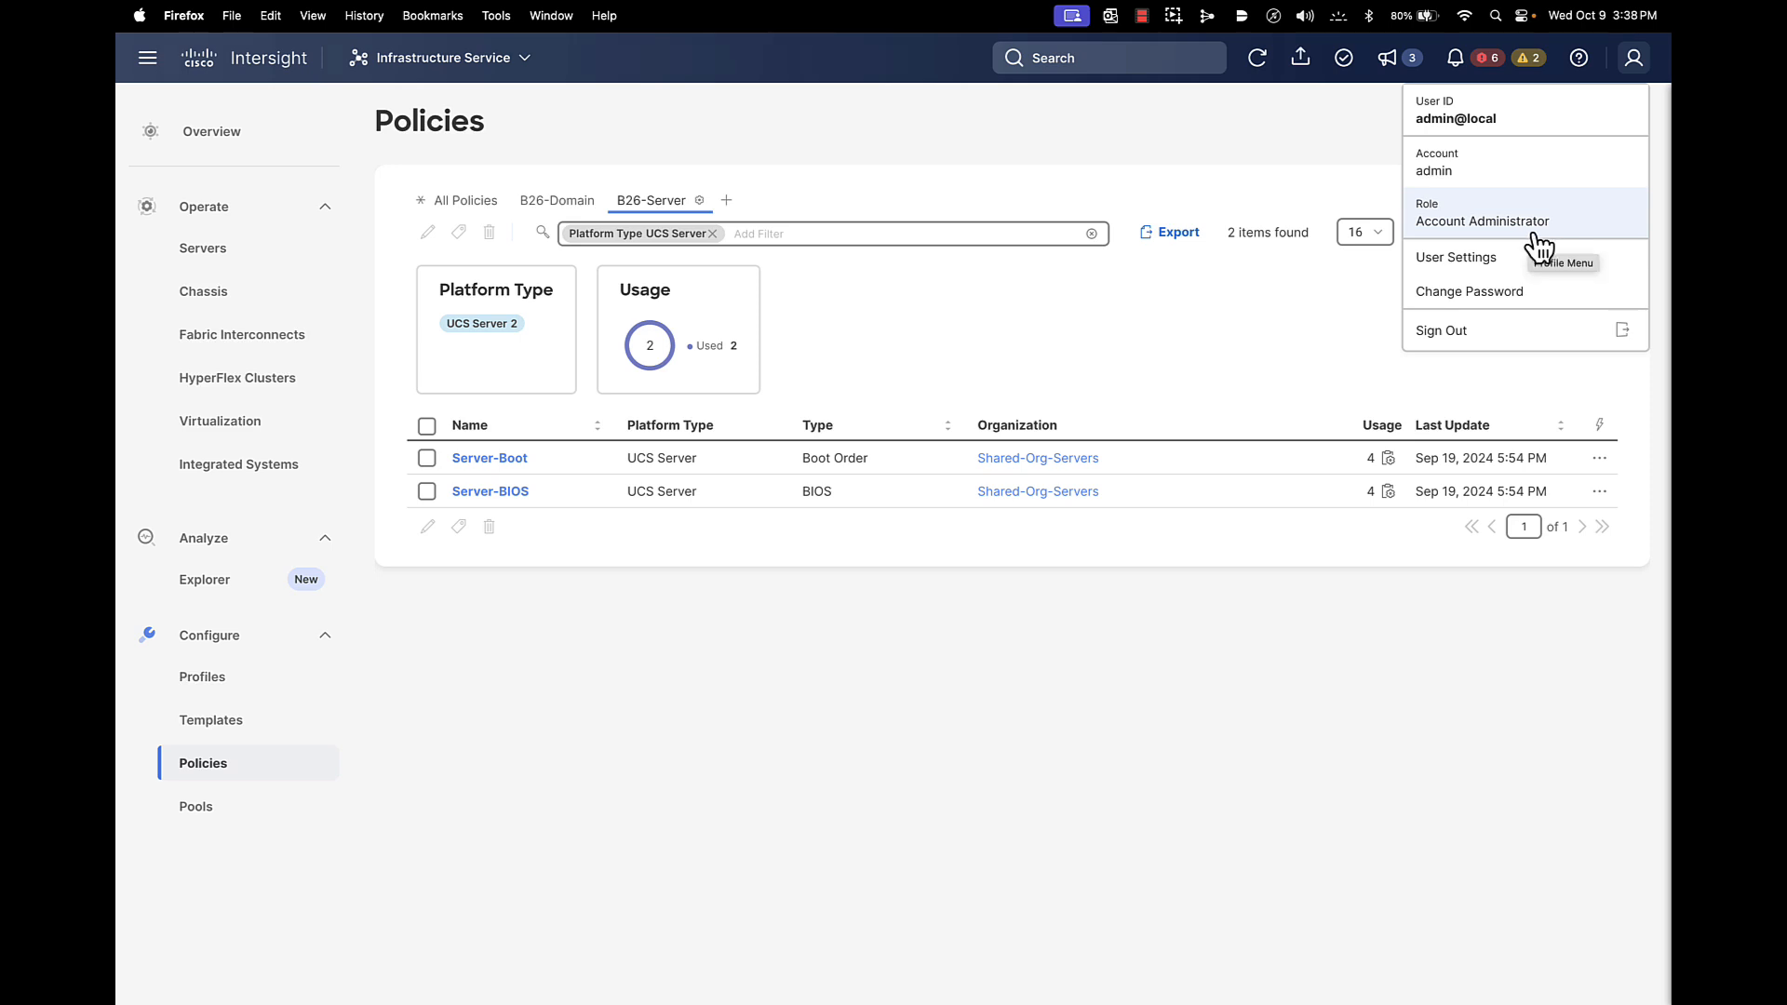
{"action": "left_click", "coordinate": [1456, 335]}
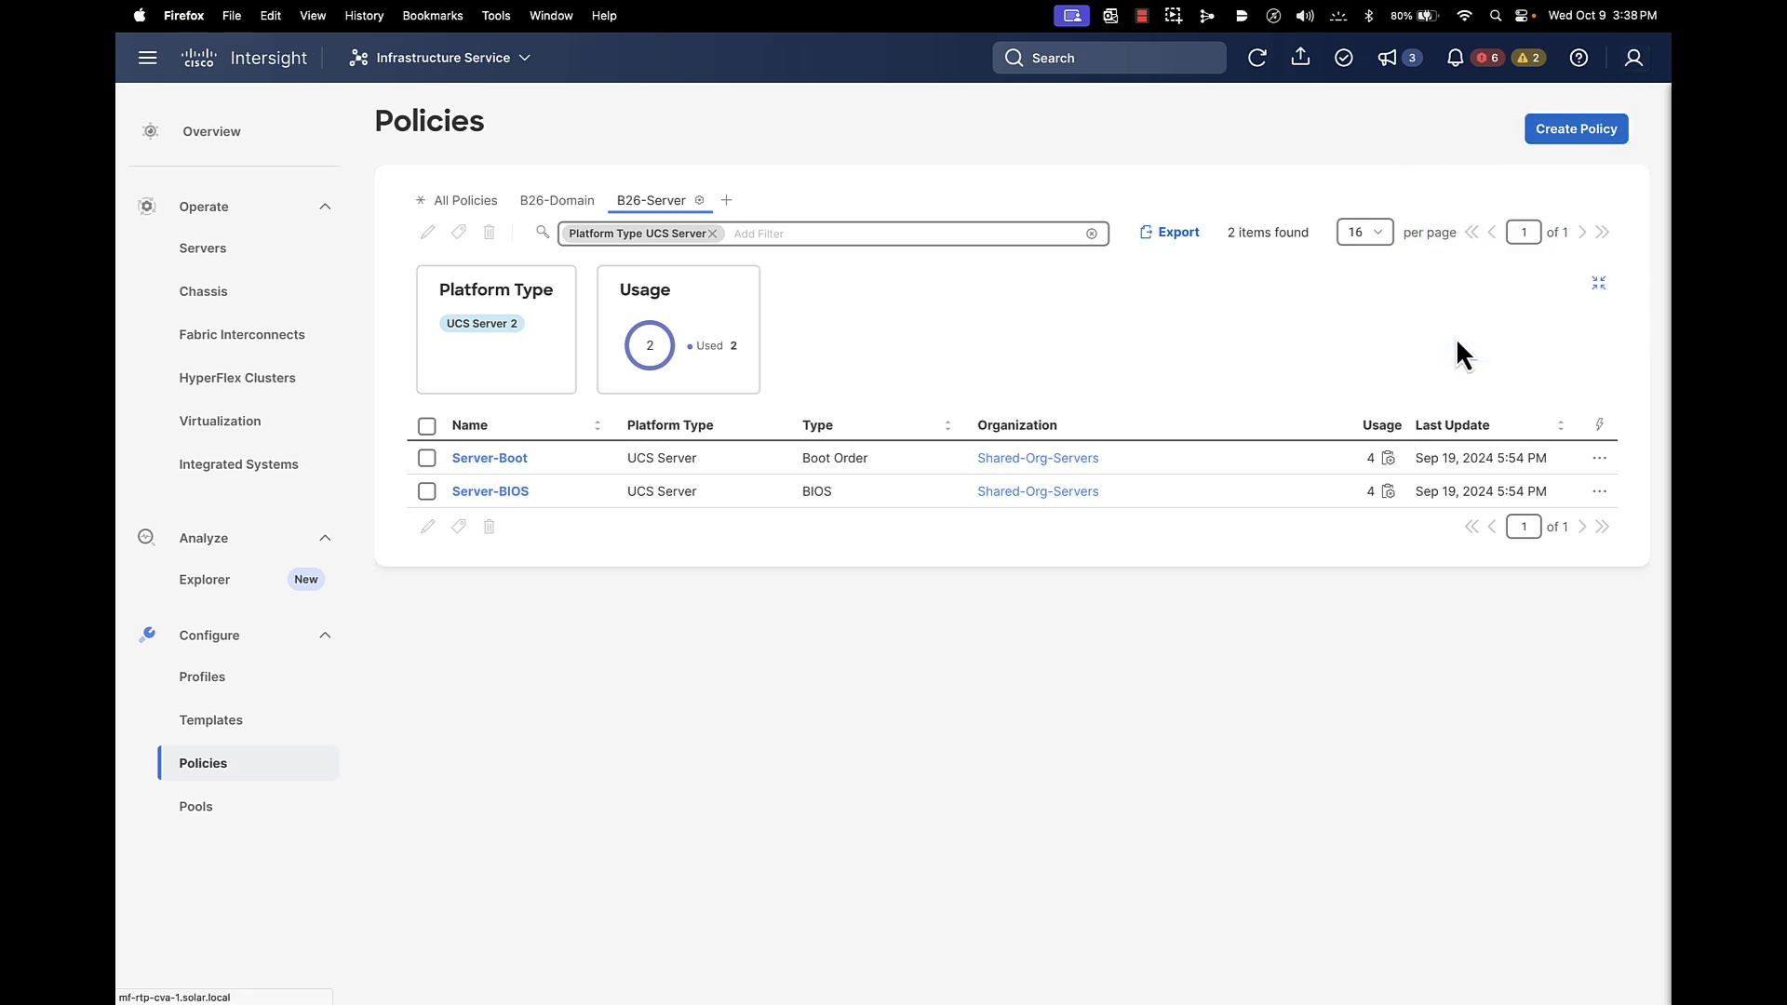
Sign in with the Domain Admin user's username and password
{"action": "left_click", "coordinate": [1401, 573]}
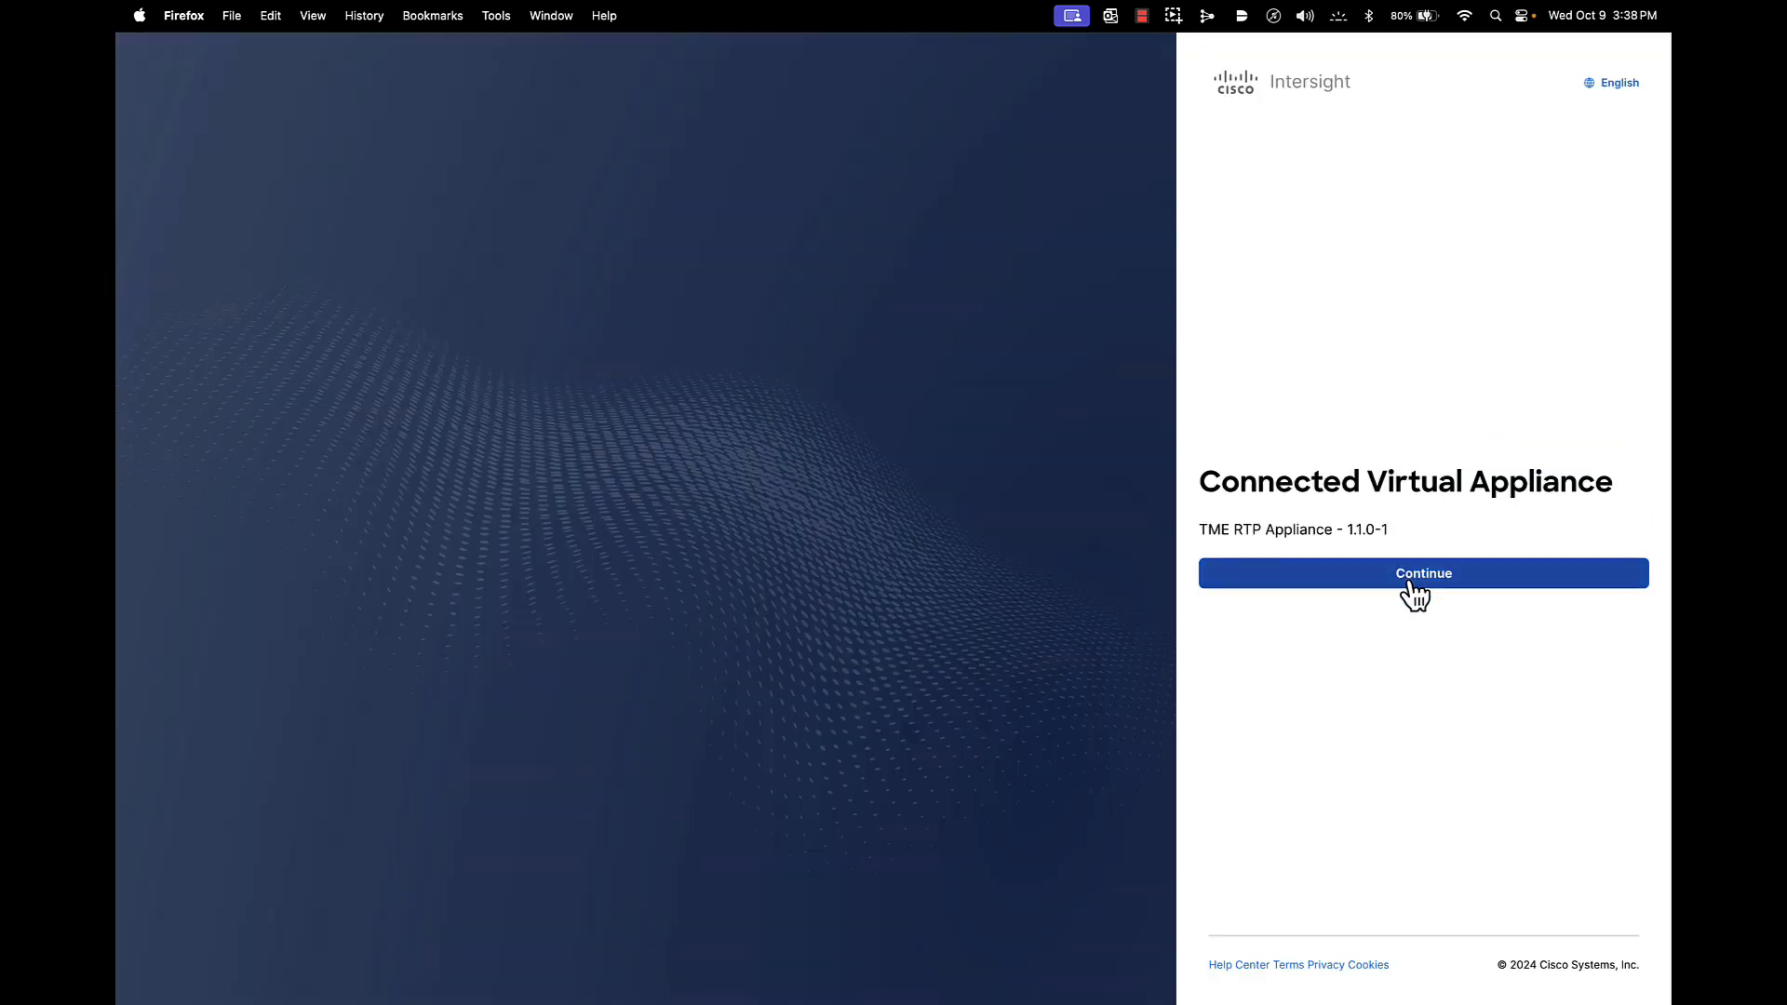
{"action": "left_click", "coordinate": [1276, 407]}
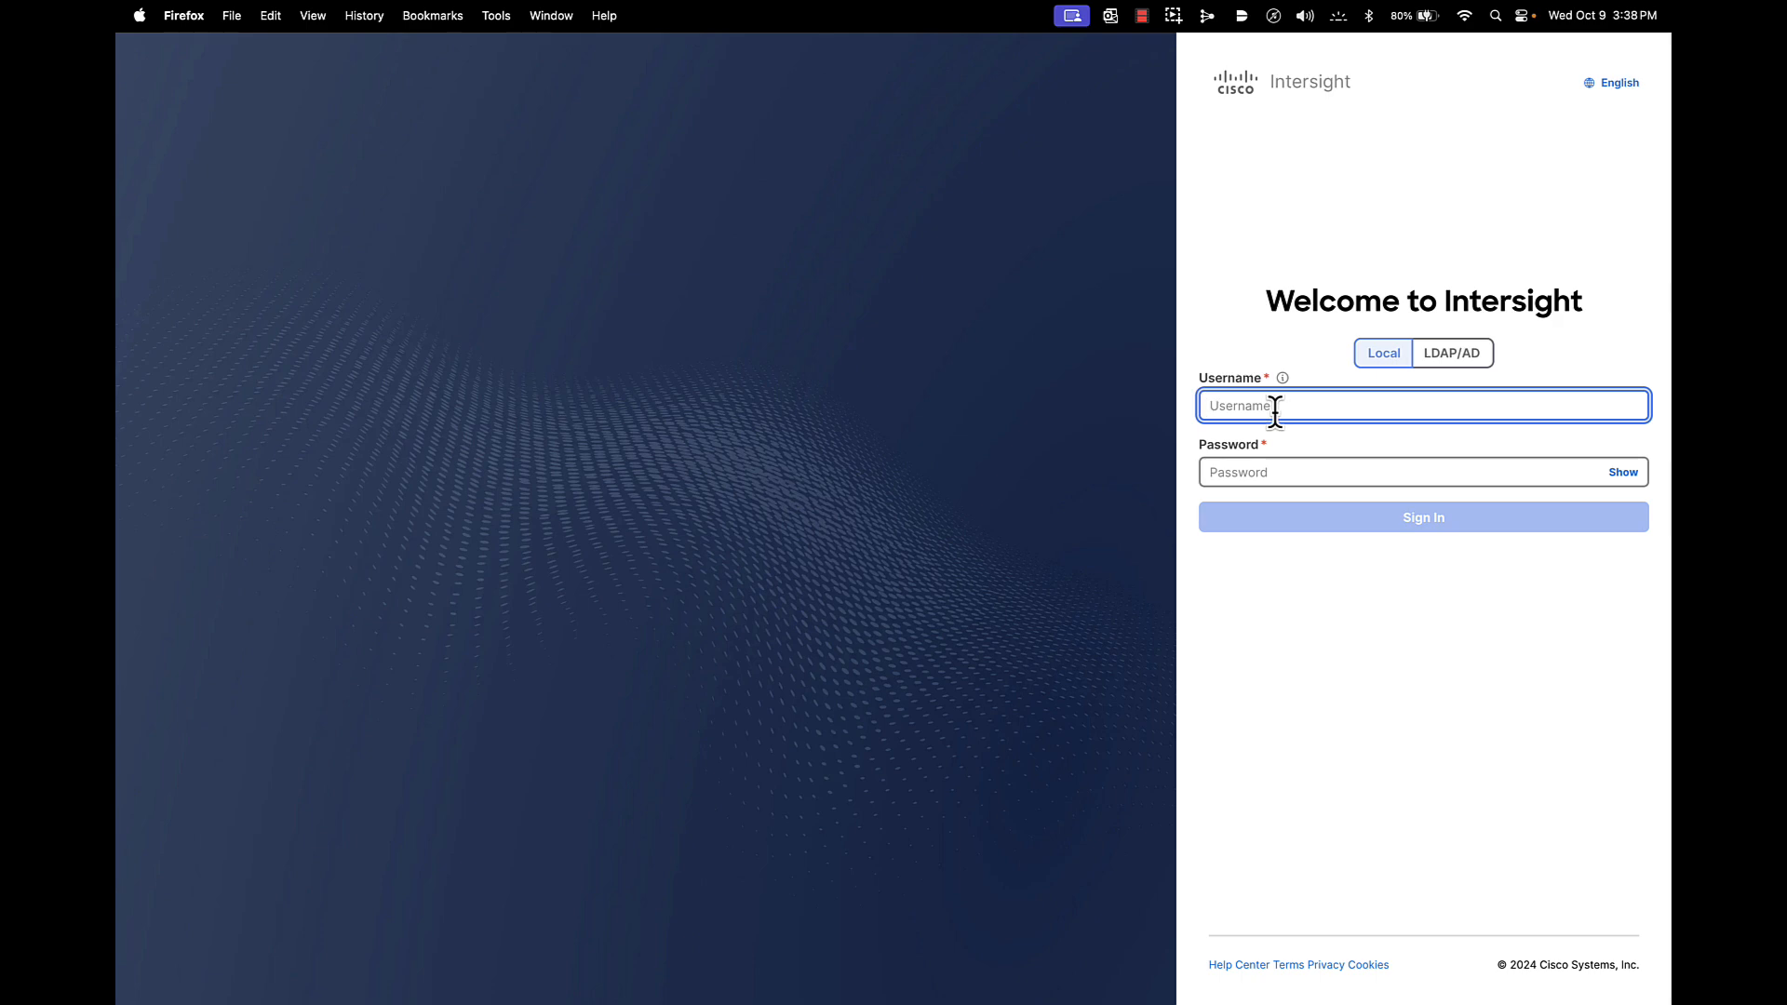
{"action": "type", "text": "DomainAdmin"}
{"action": "left_click", "coordinate": [1248, 468]}
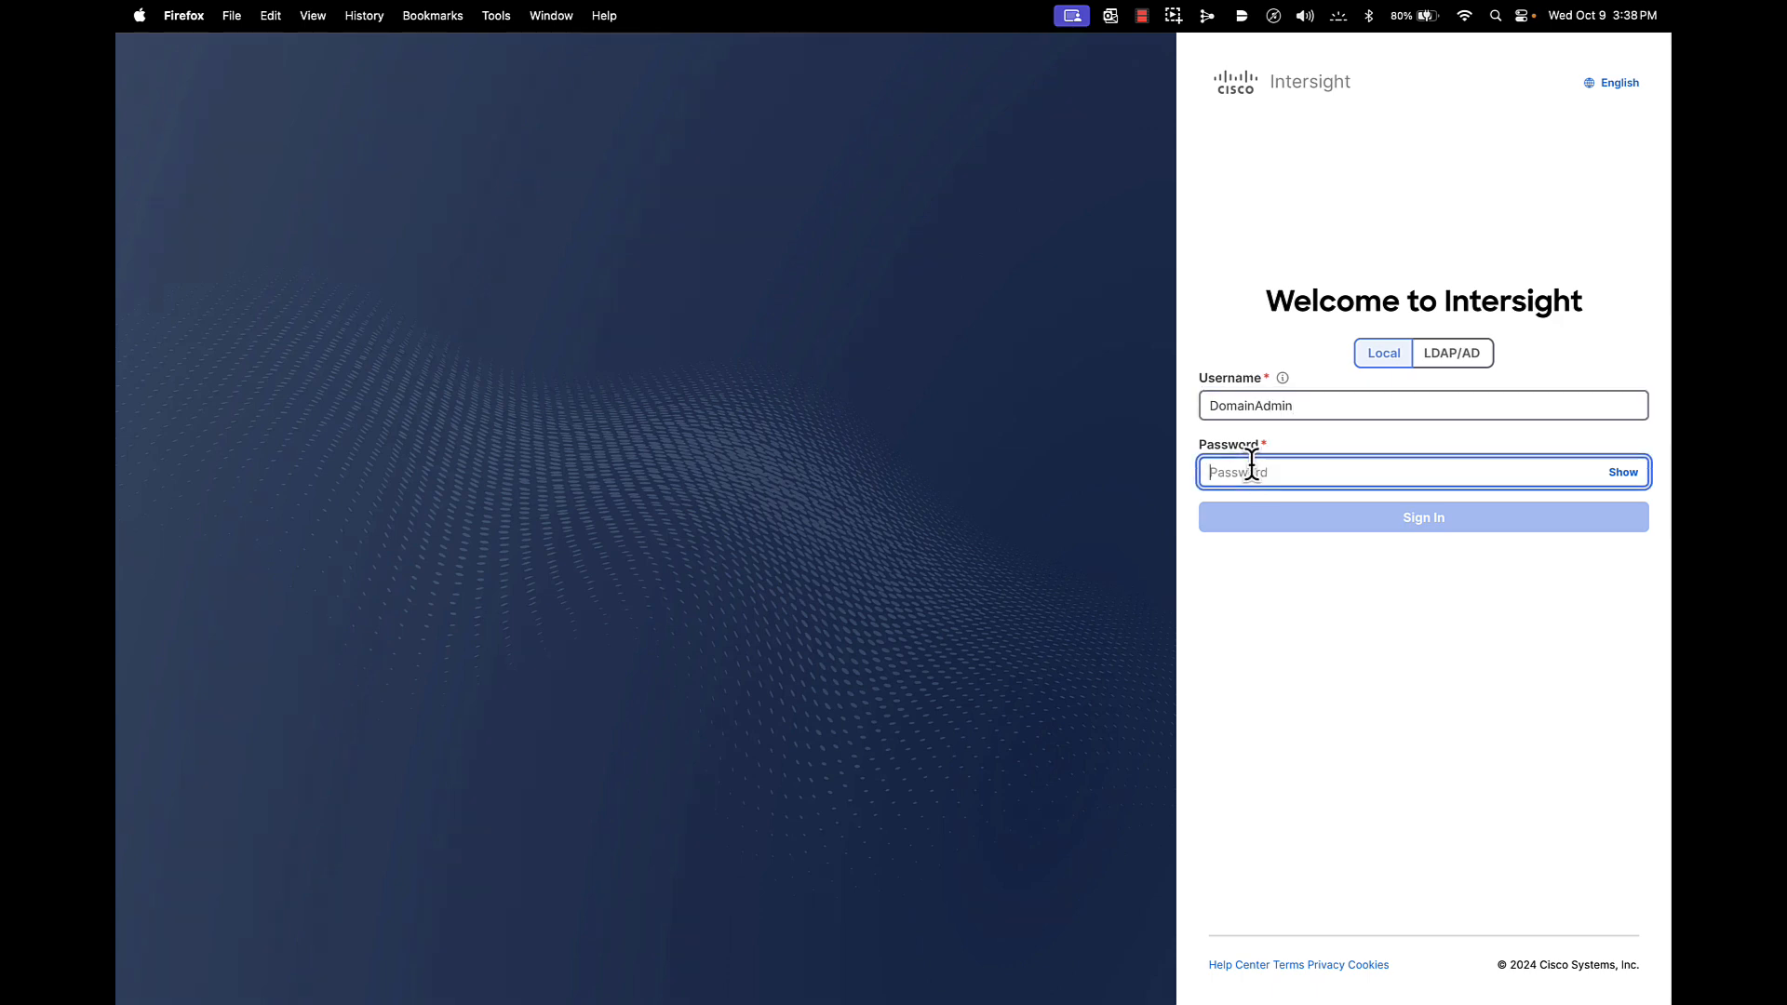
{"action": "type", "text": "••"}
{"action": "type", "text": "****"}
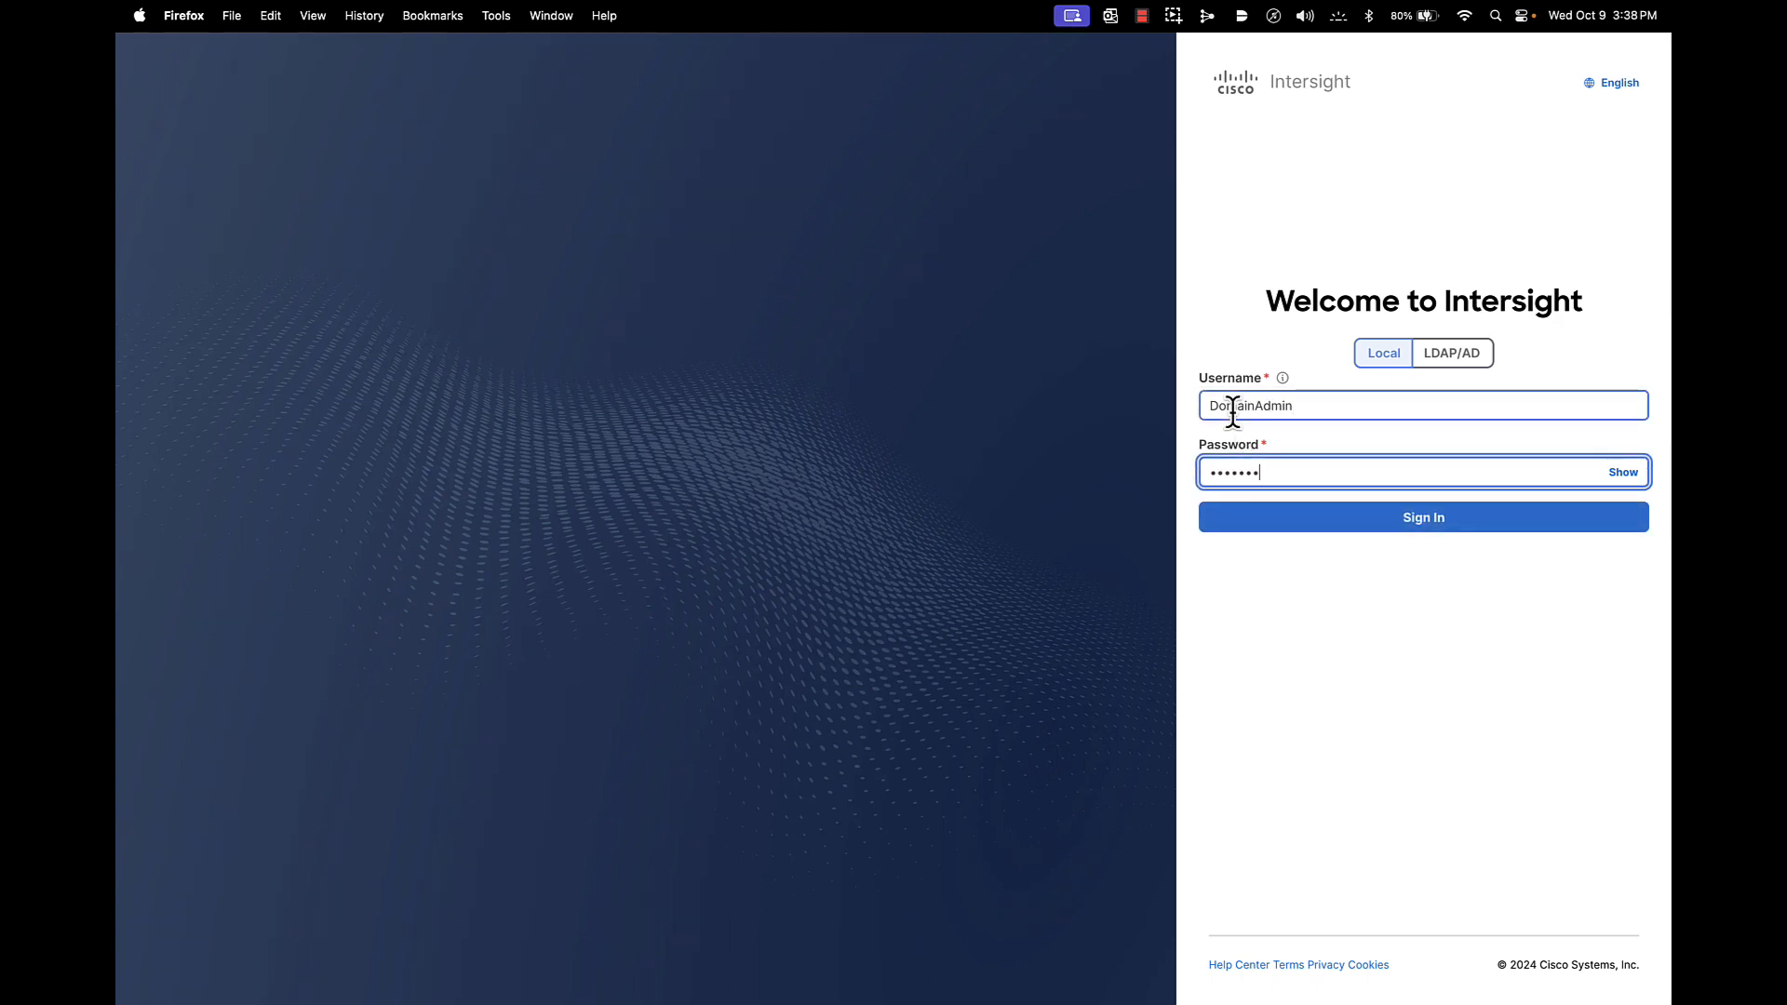
{"action": "left_click", "coordinate": [1356, 529]}
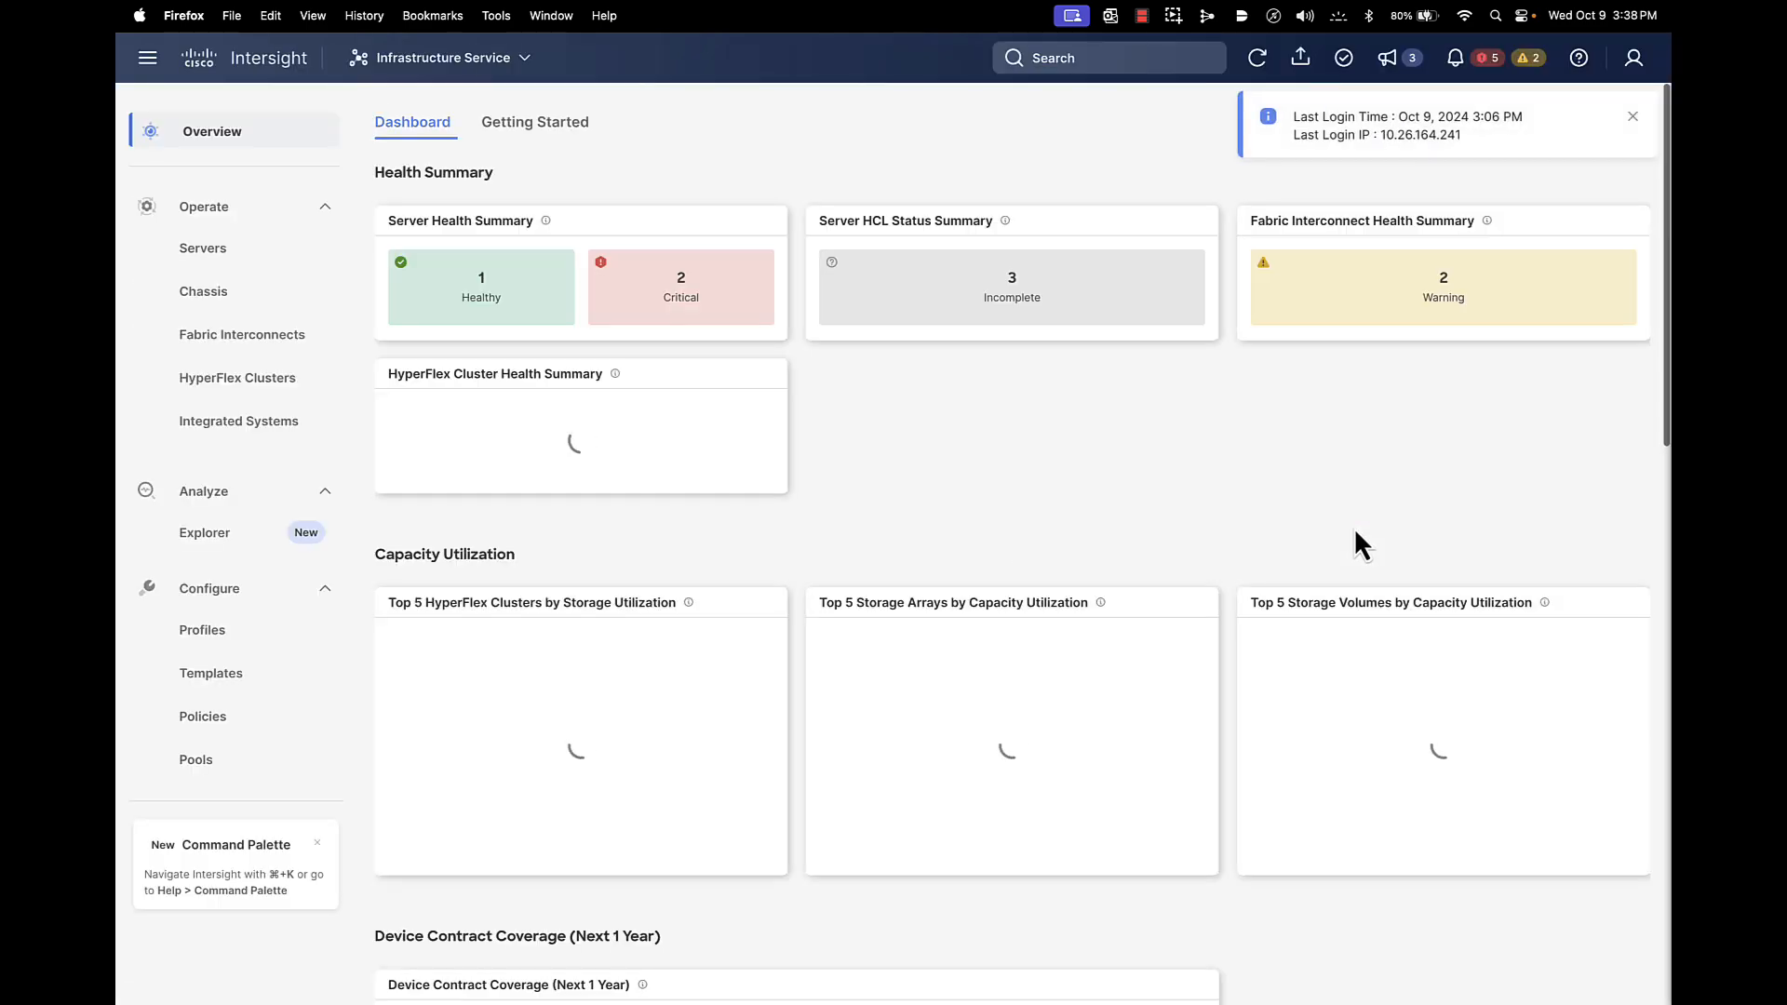
Dismiss the last-login notice and confirm the account holds the Target-Org-6536-DomainAdmin role
{"action": "left_click", "coordinate": [1632, 118]}
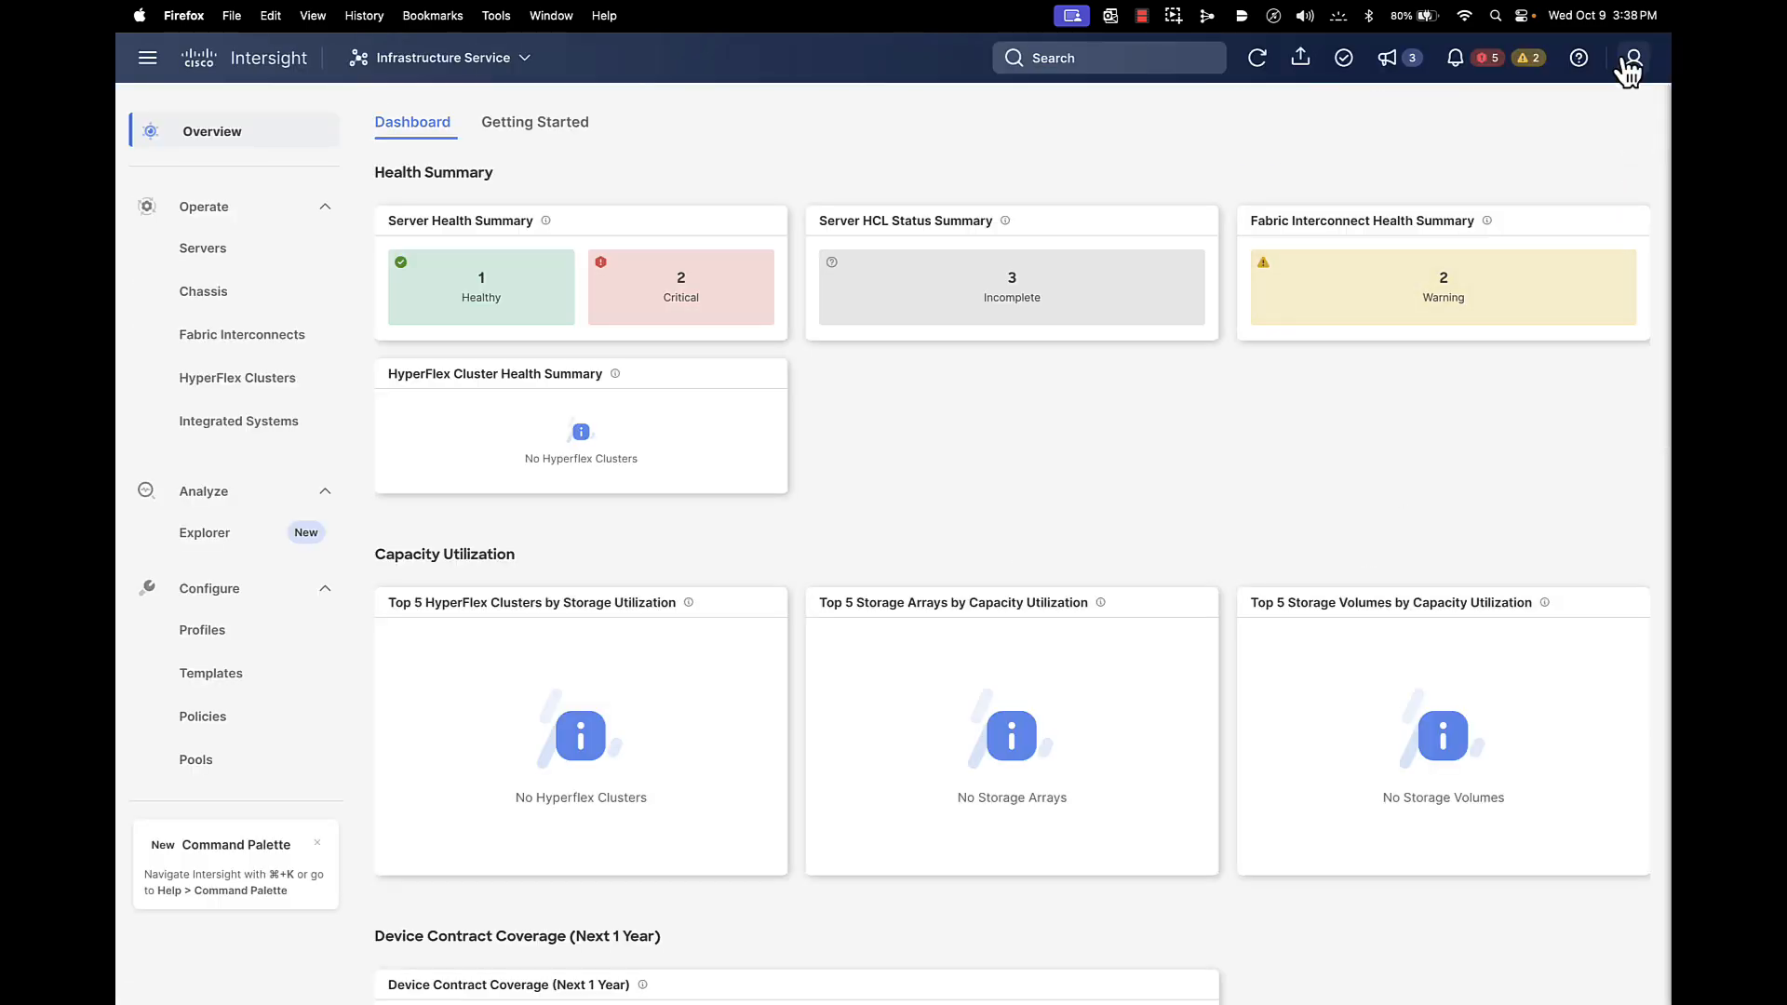
{"action": "left_click", "coordinate": [1634, 57]}
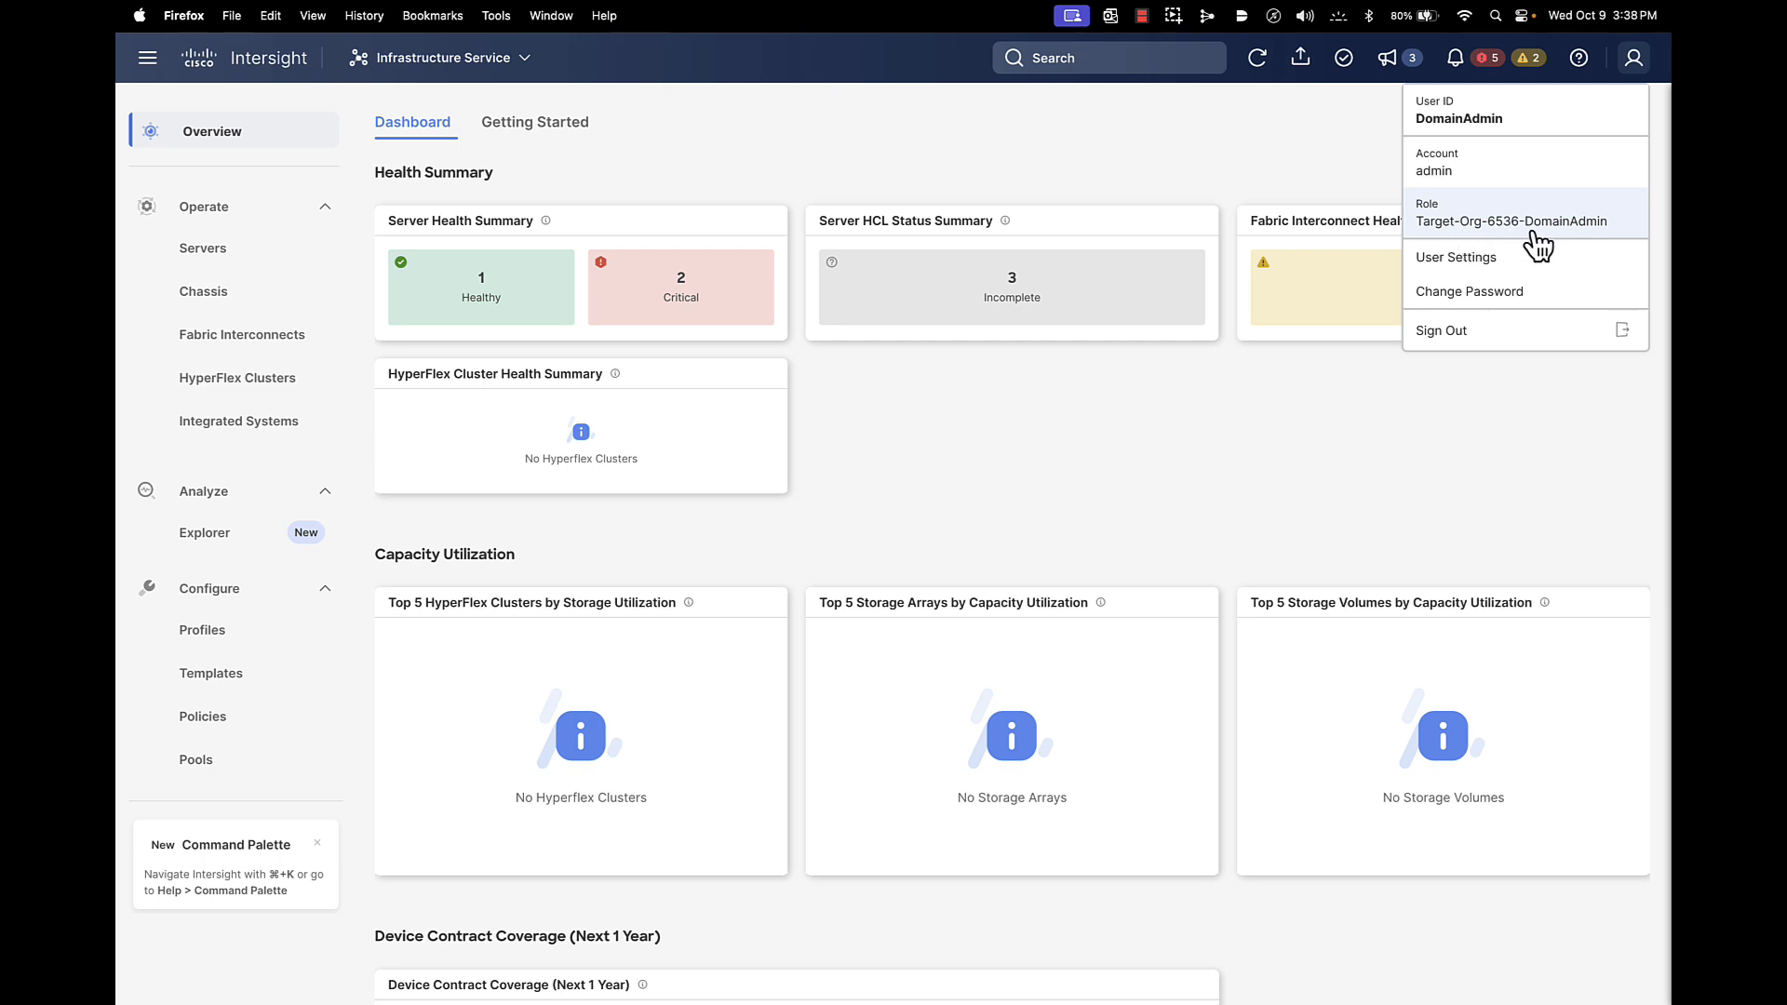
{"action": "left_click", "coordinate": [1096, 475]}
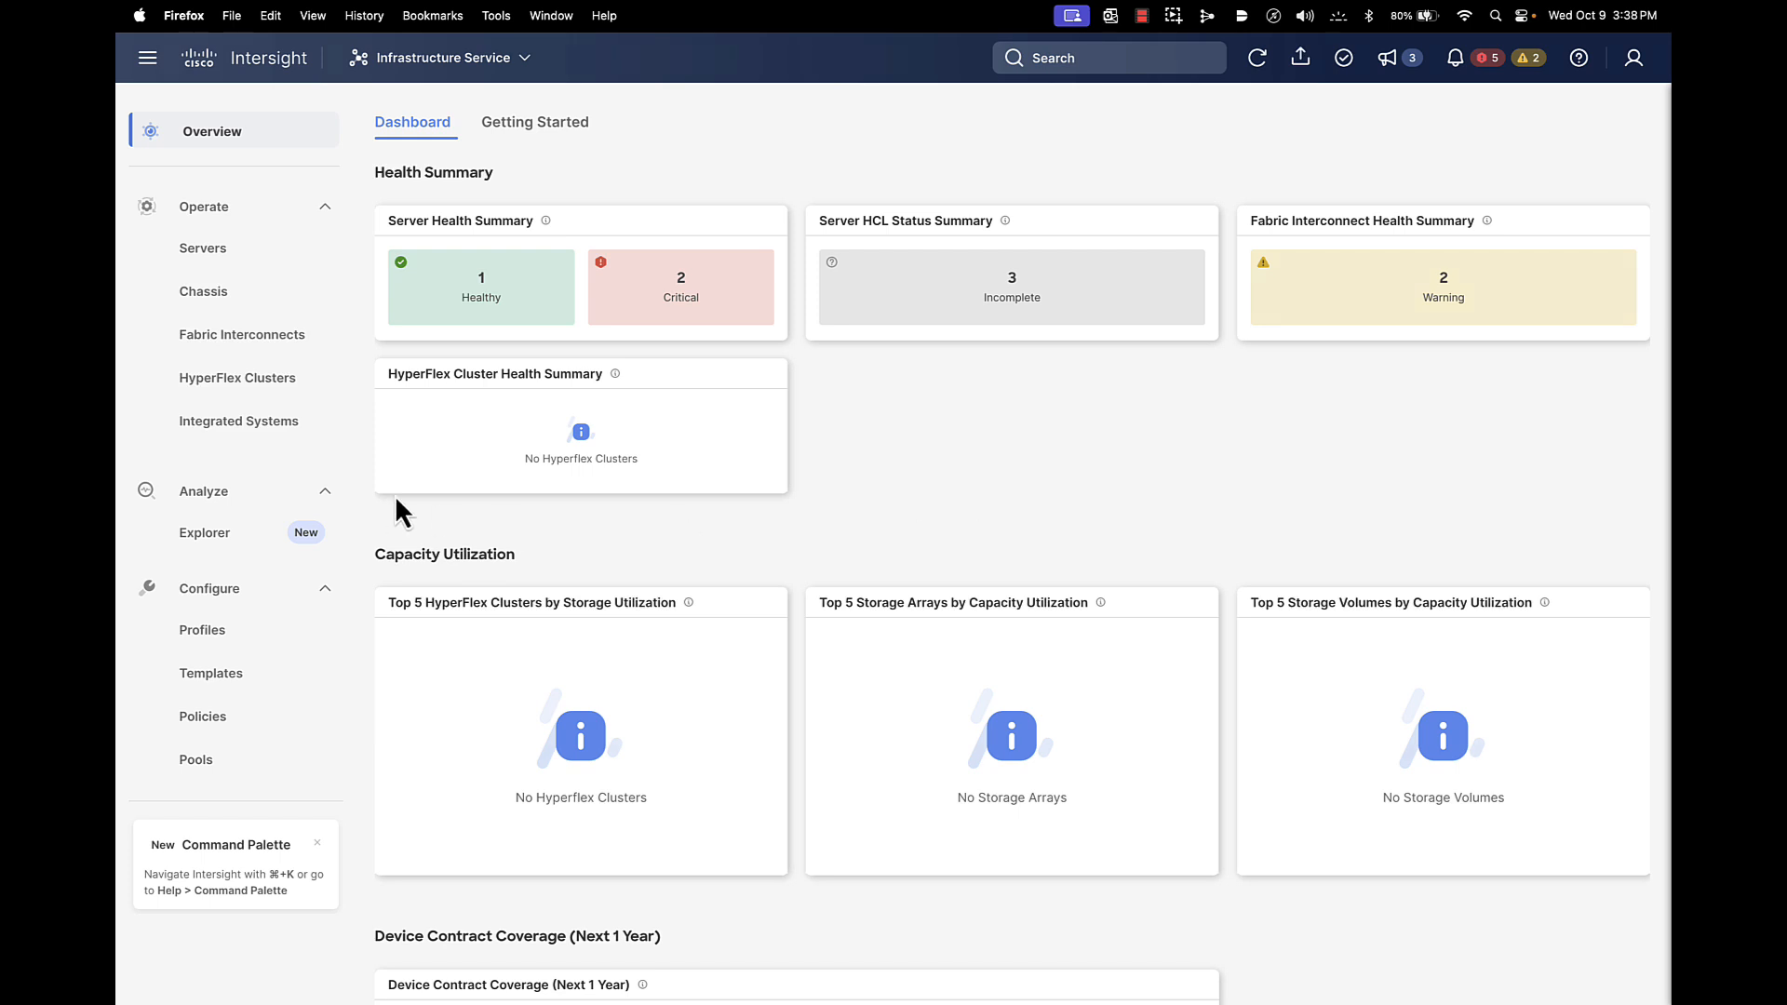
{"action": "left_click", "coordinate": [200, 248]}
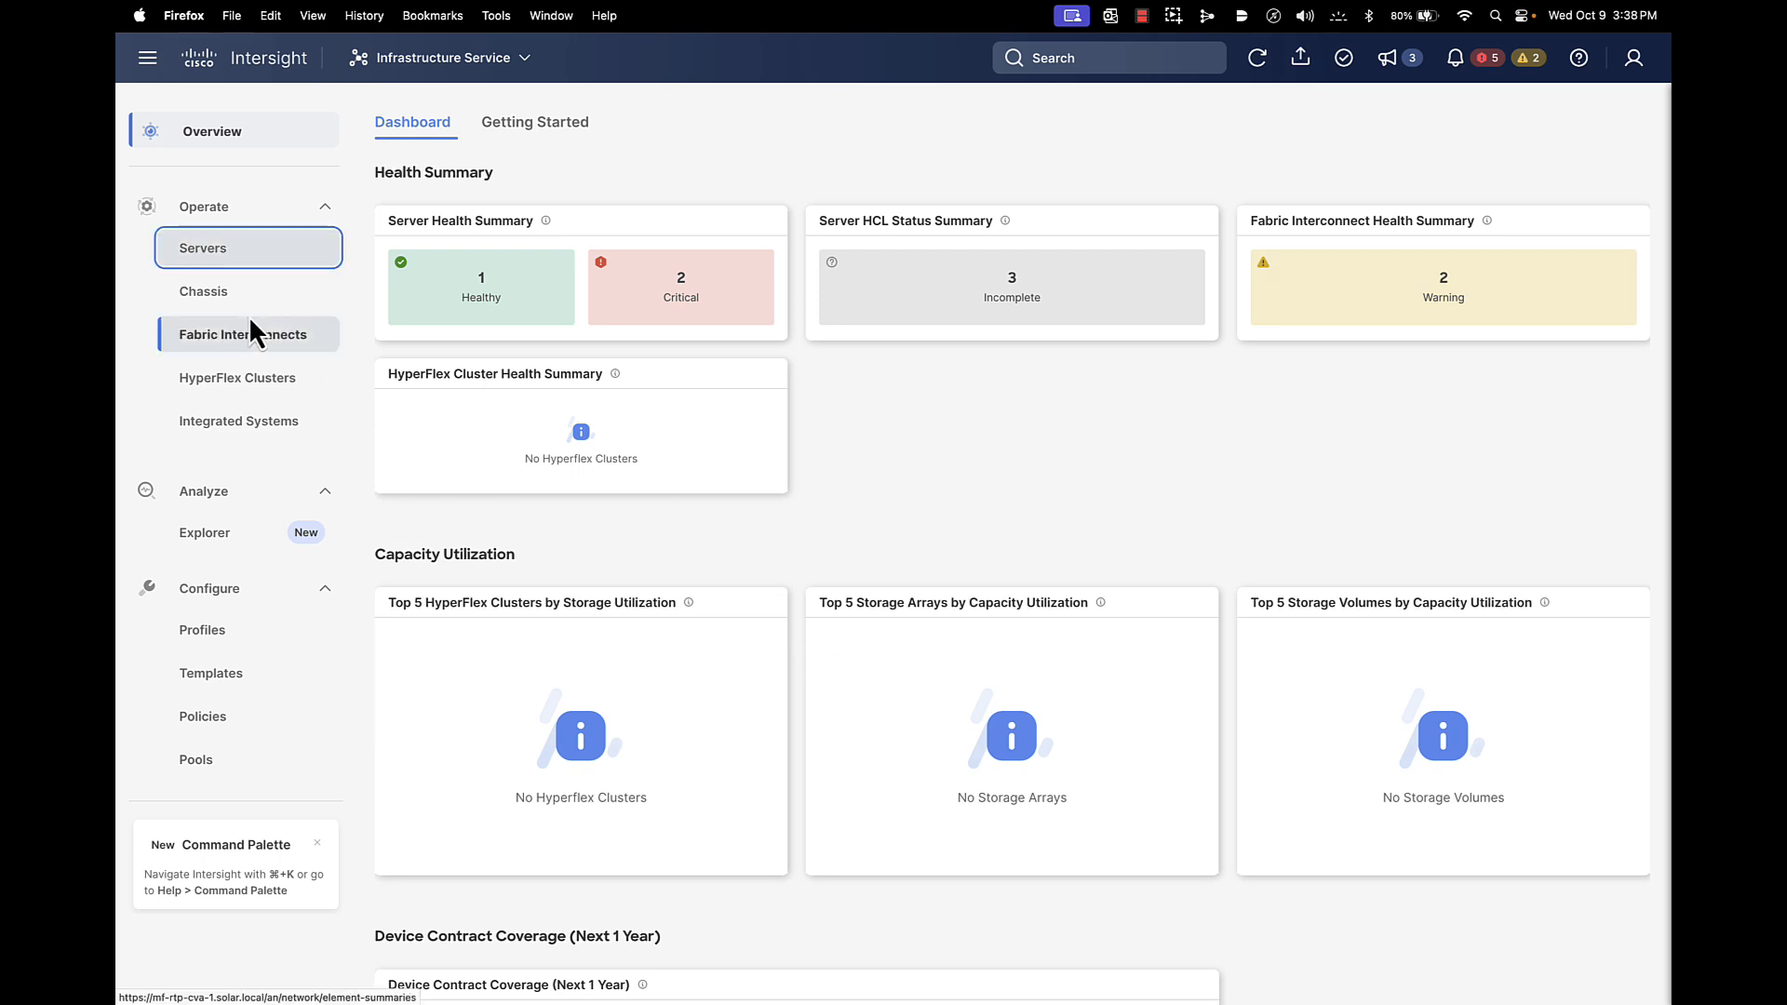
As the domain admin, view server B26-6536-FI-1-1's inventory and topology, then list the fabric interconnects
{"action": "left_click", "coordinate": [224, 251]}
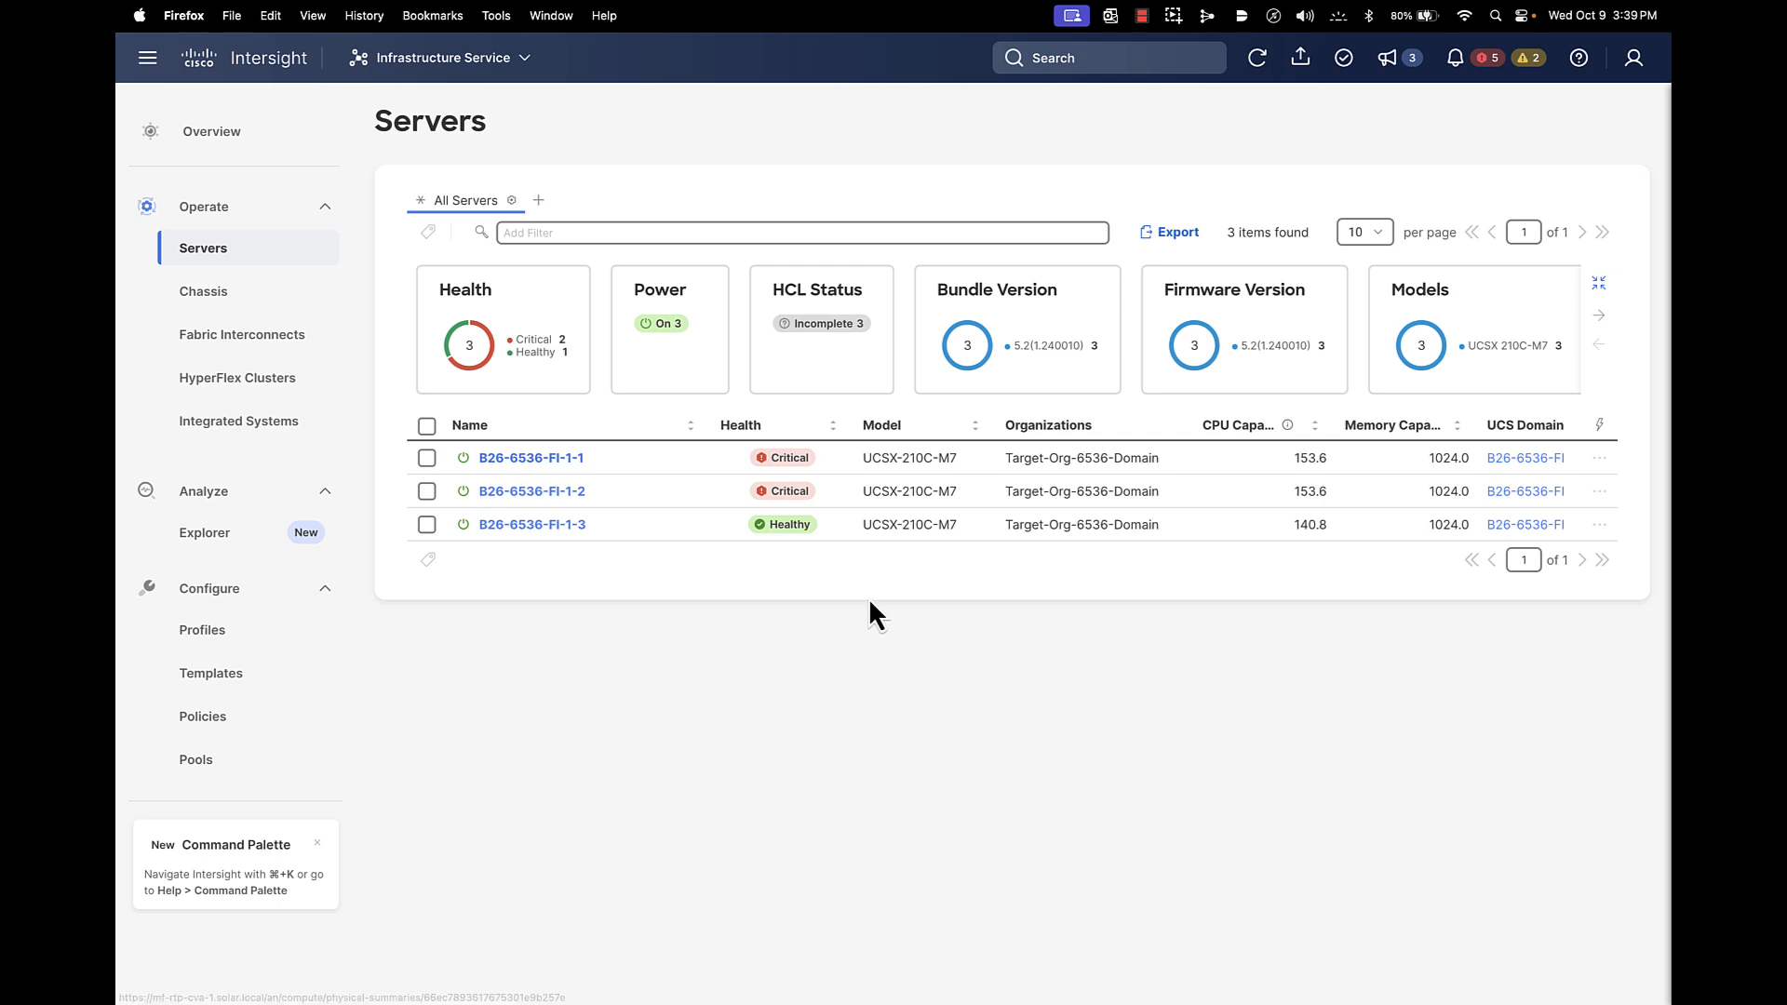
{"action": "left_click", "coordinate": [549, 459]}
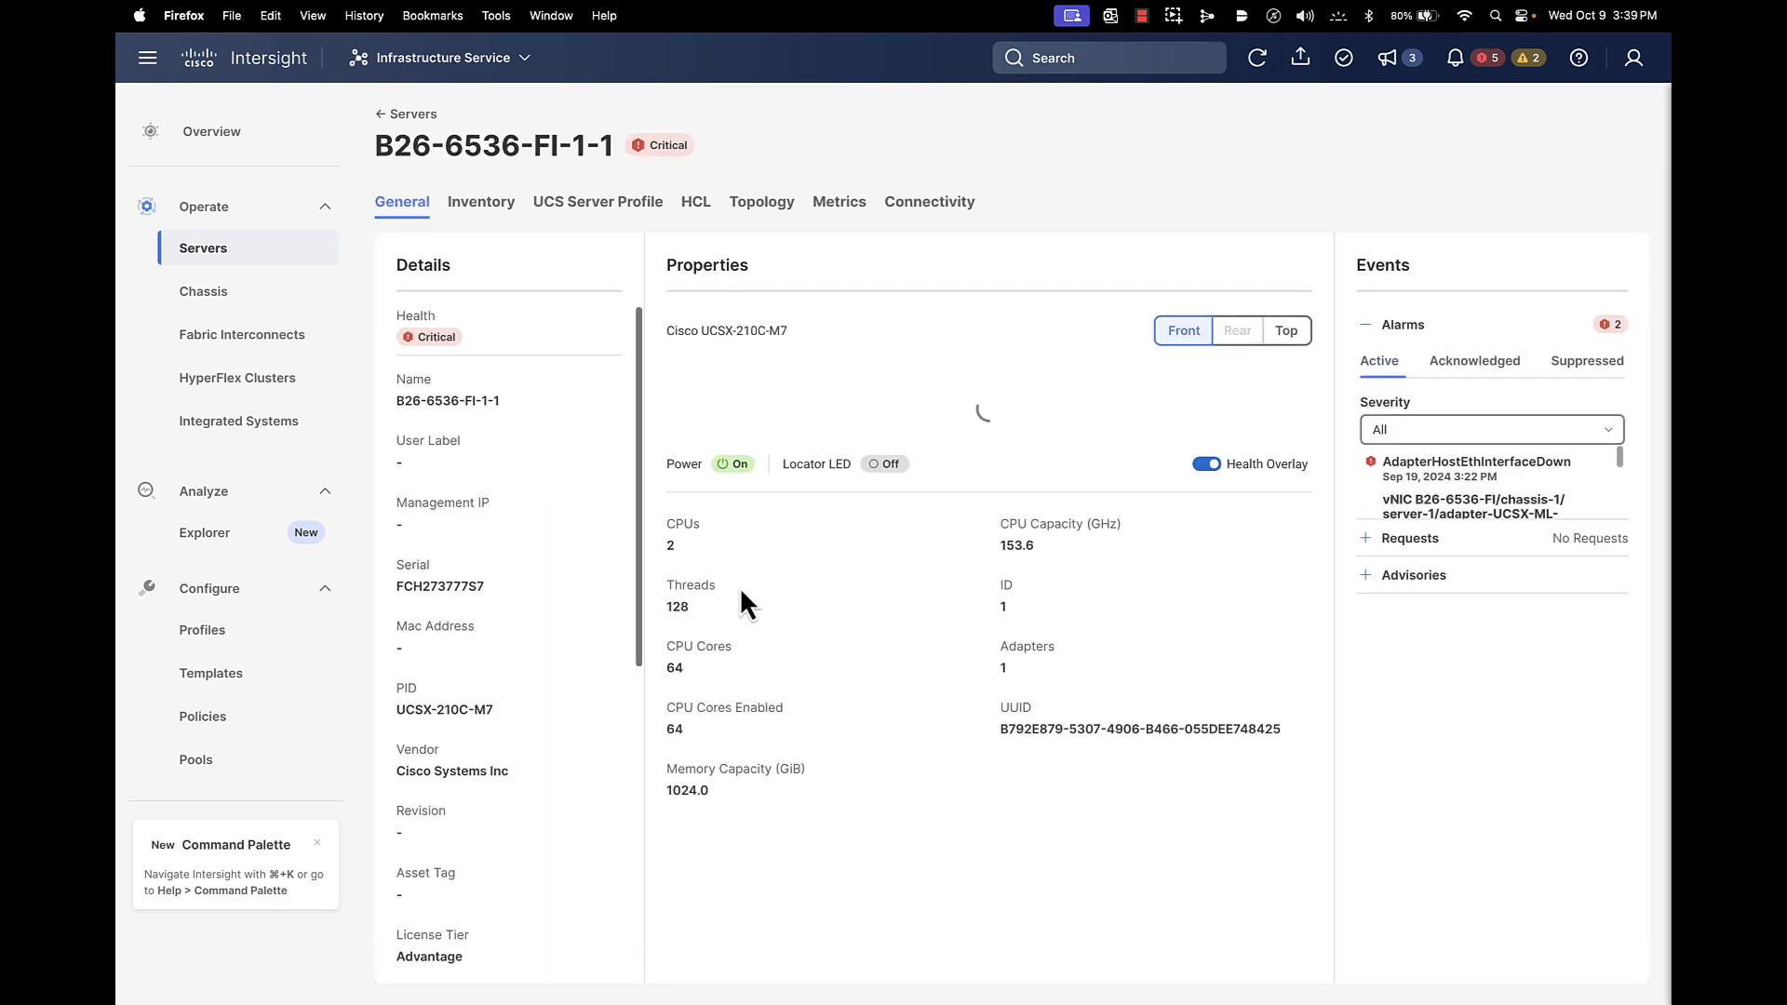
{"action": "left_click", "coordinate": [497, 210]}
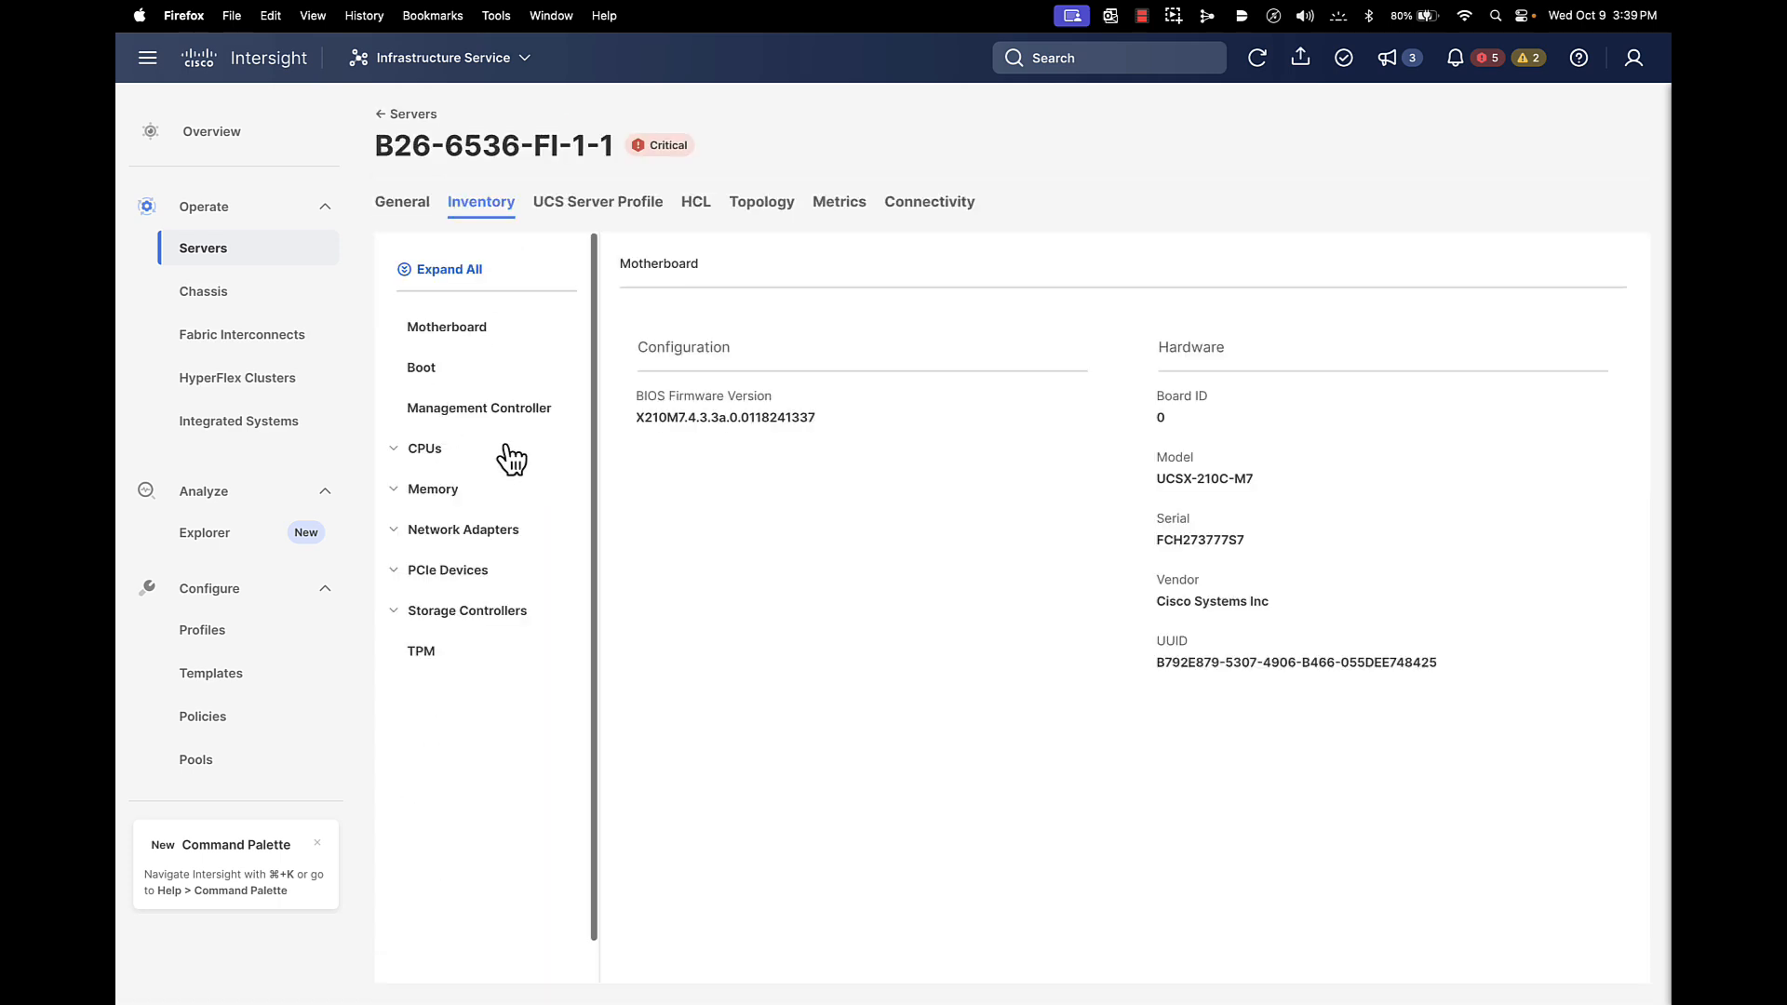
{"action": "left_click", "coordinate": [759, 216]}
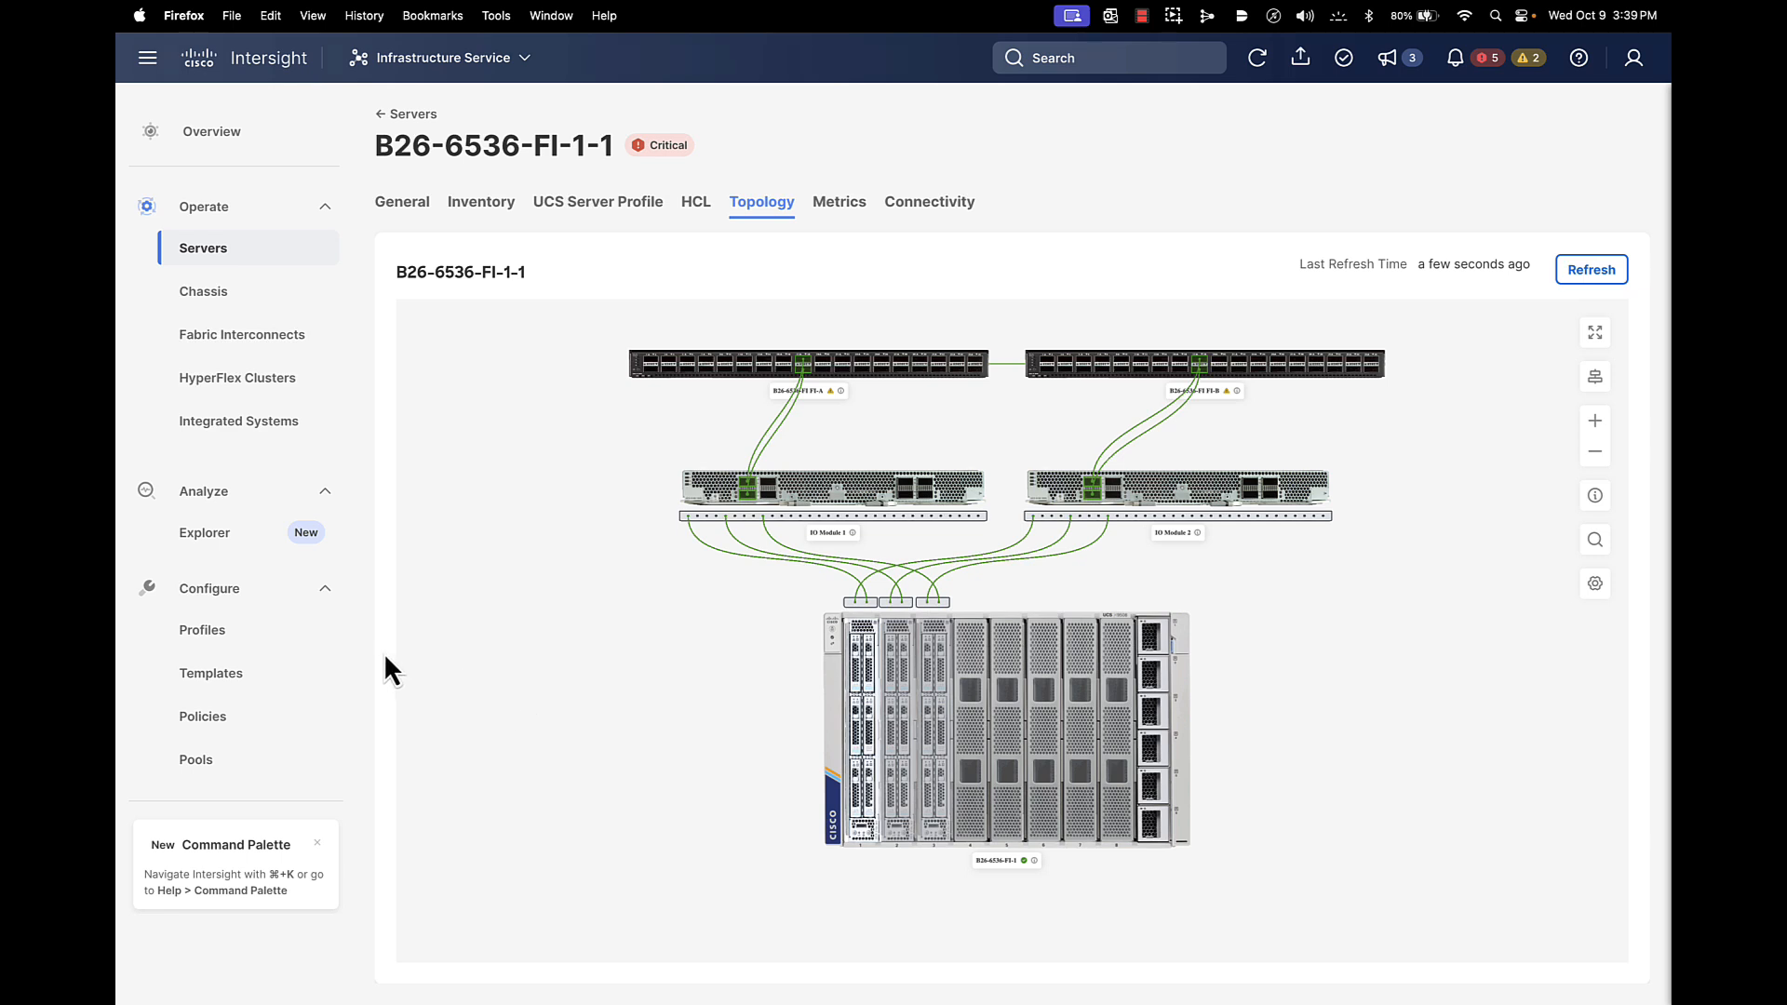
{"action": "left_click", "coordinate": [277, 339]}
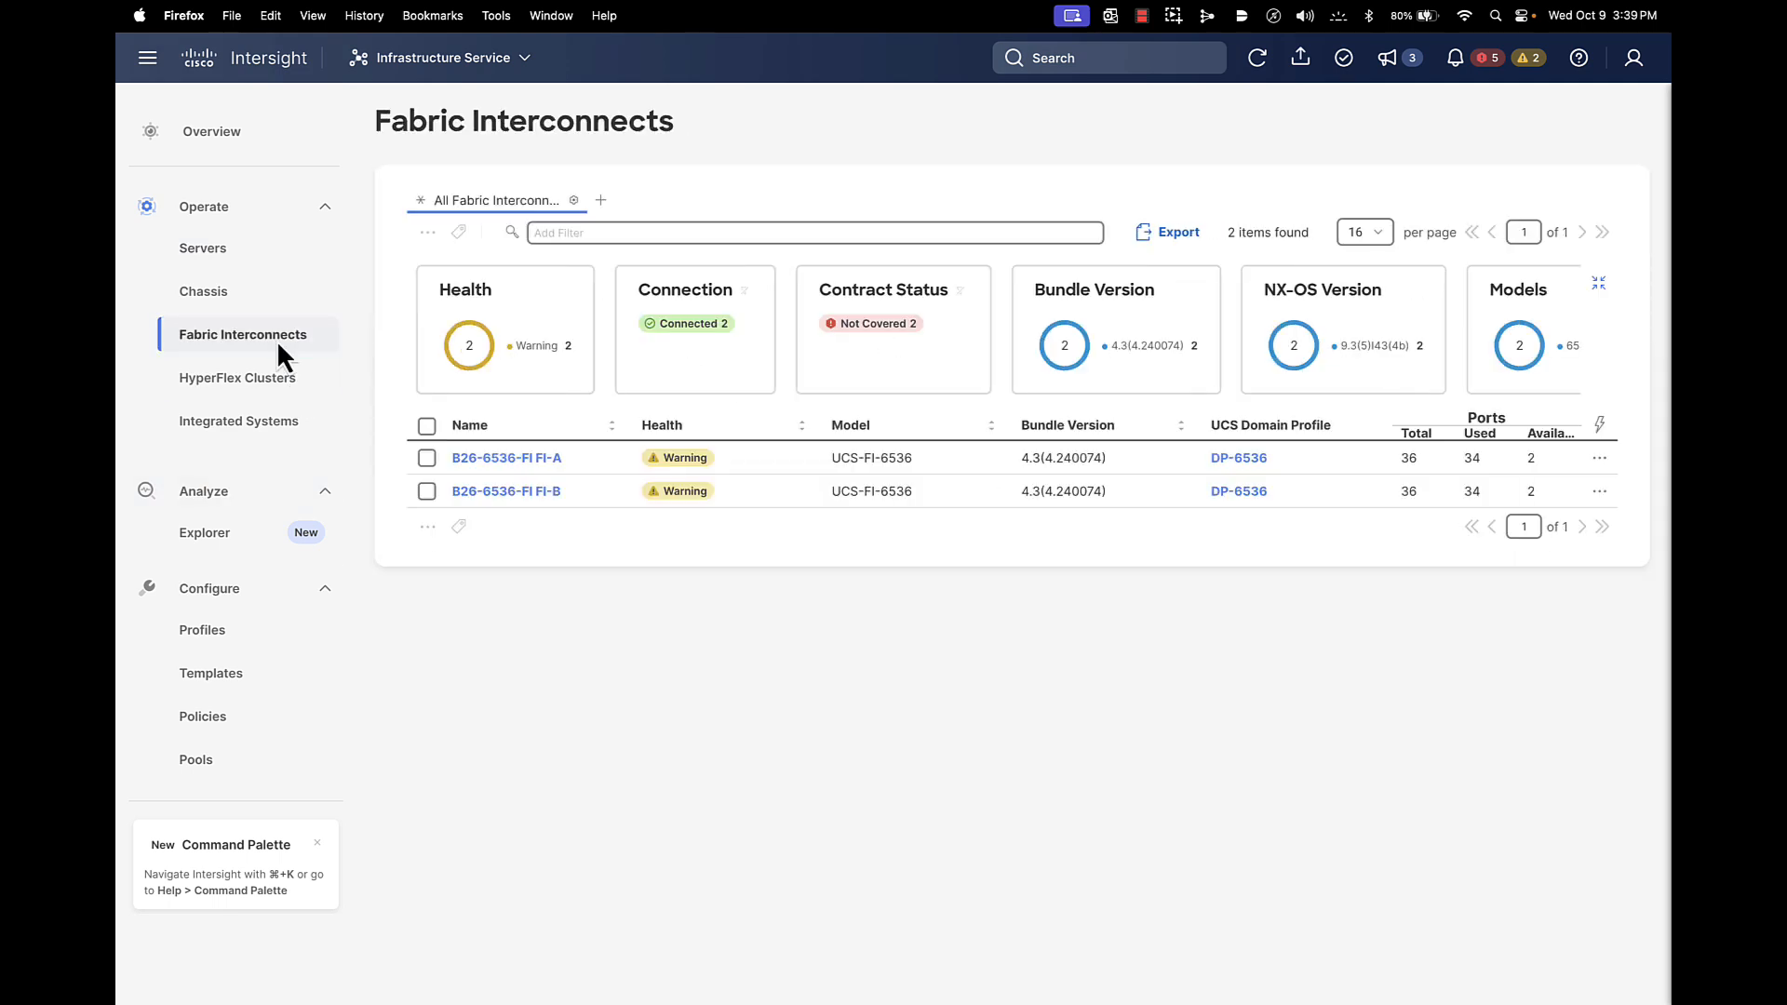
Start a firmware upgrade on fabric interconnect FI-A, cancel it, and go to Templates
{"action": "left_click", "coordinate": [426, 458]}
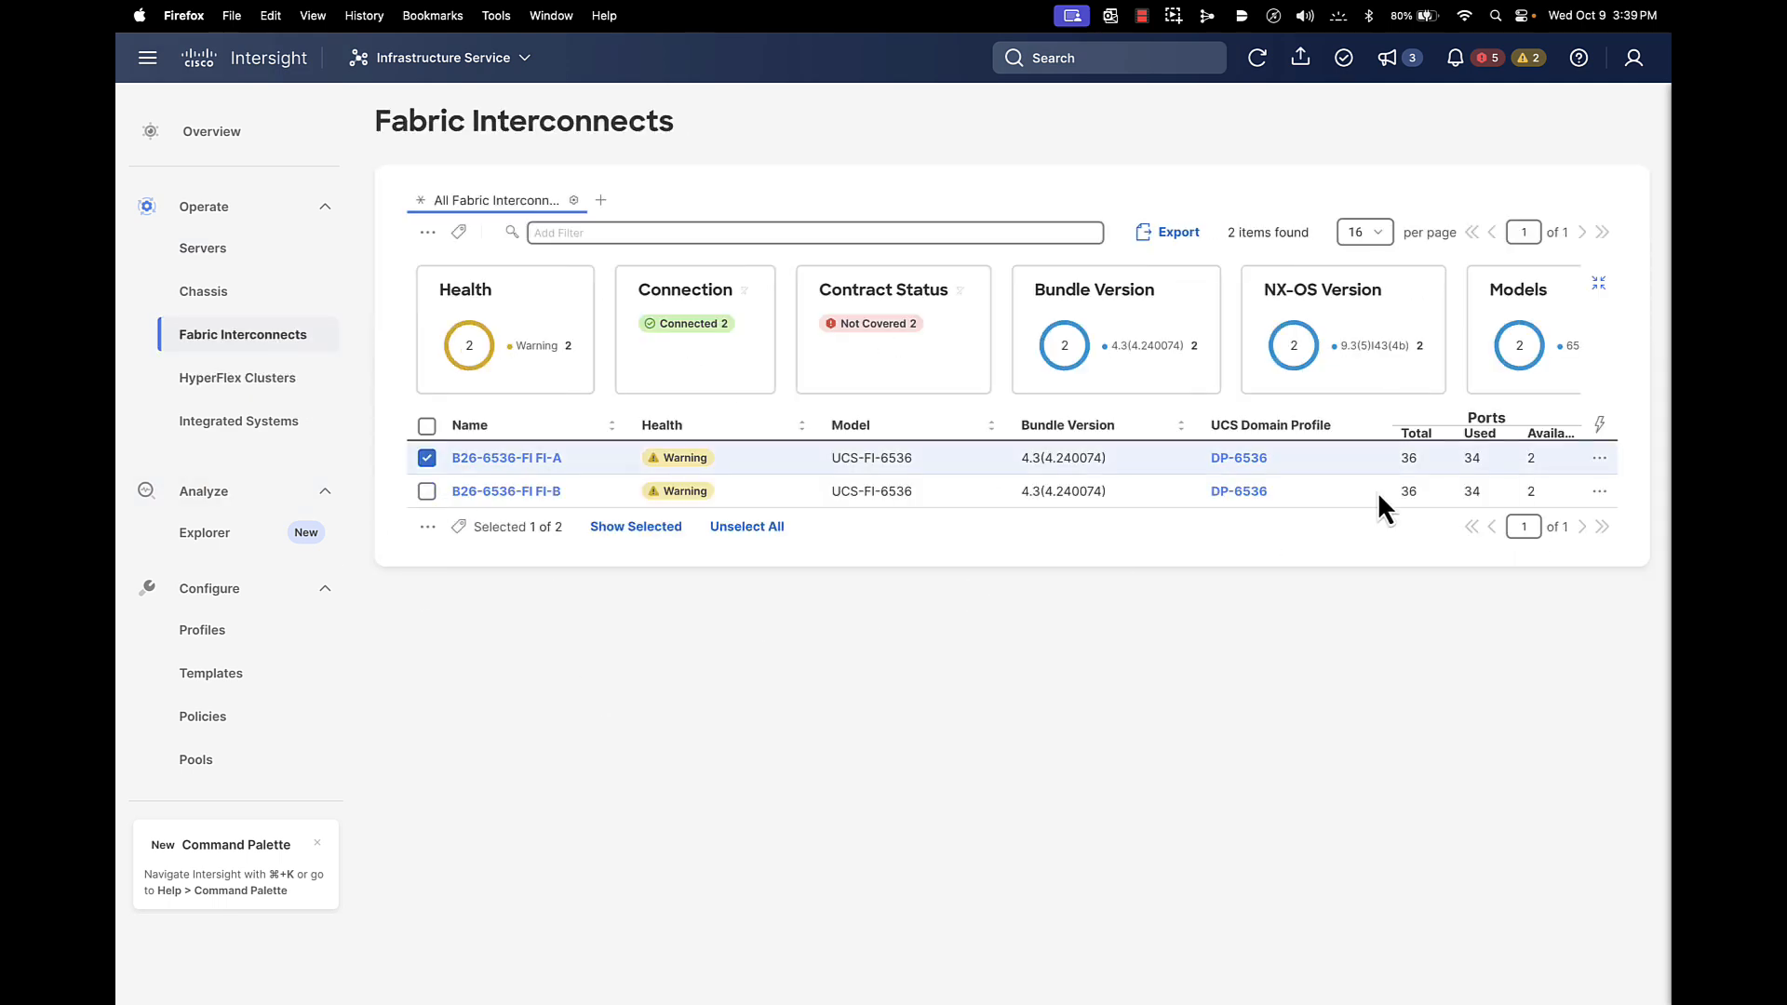
{"action": "left_click", "coordinate": [1599, 459]}
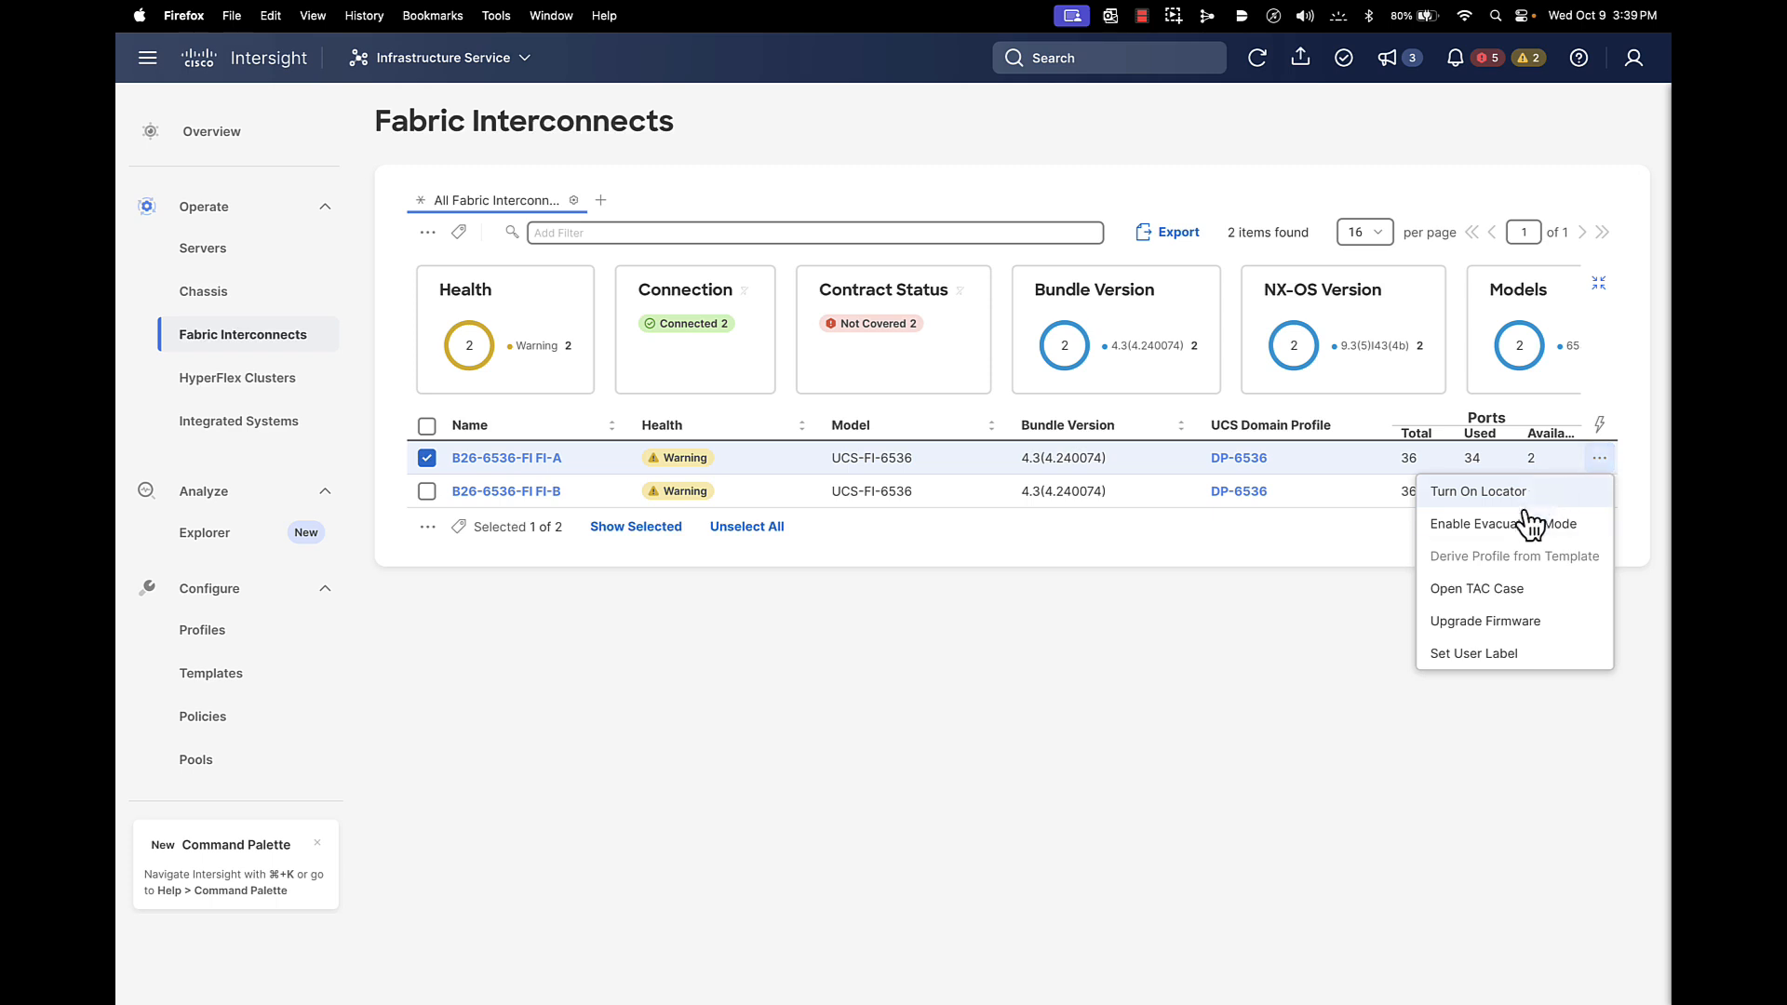
{"action": "left_click", "coordinate": [1513, 620]}
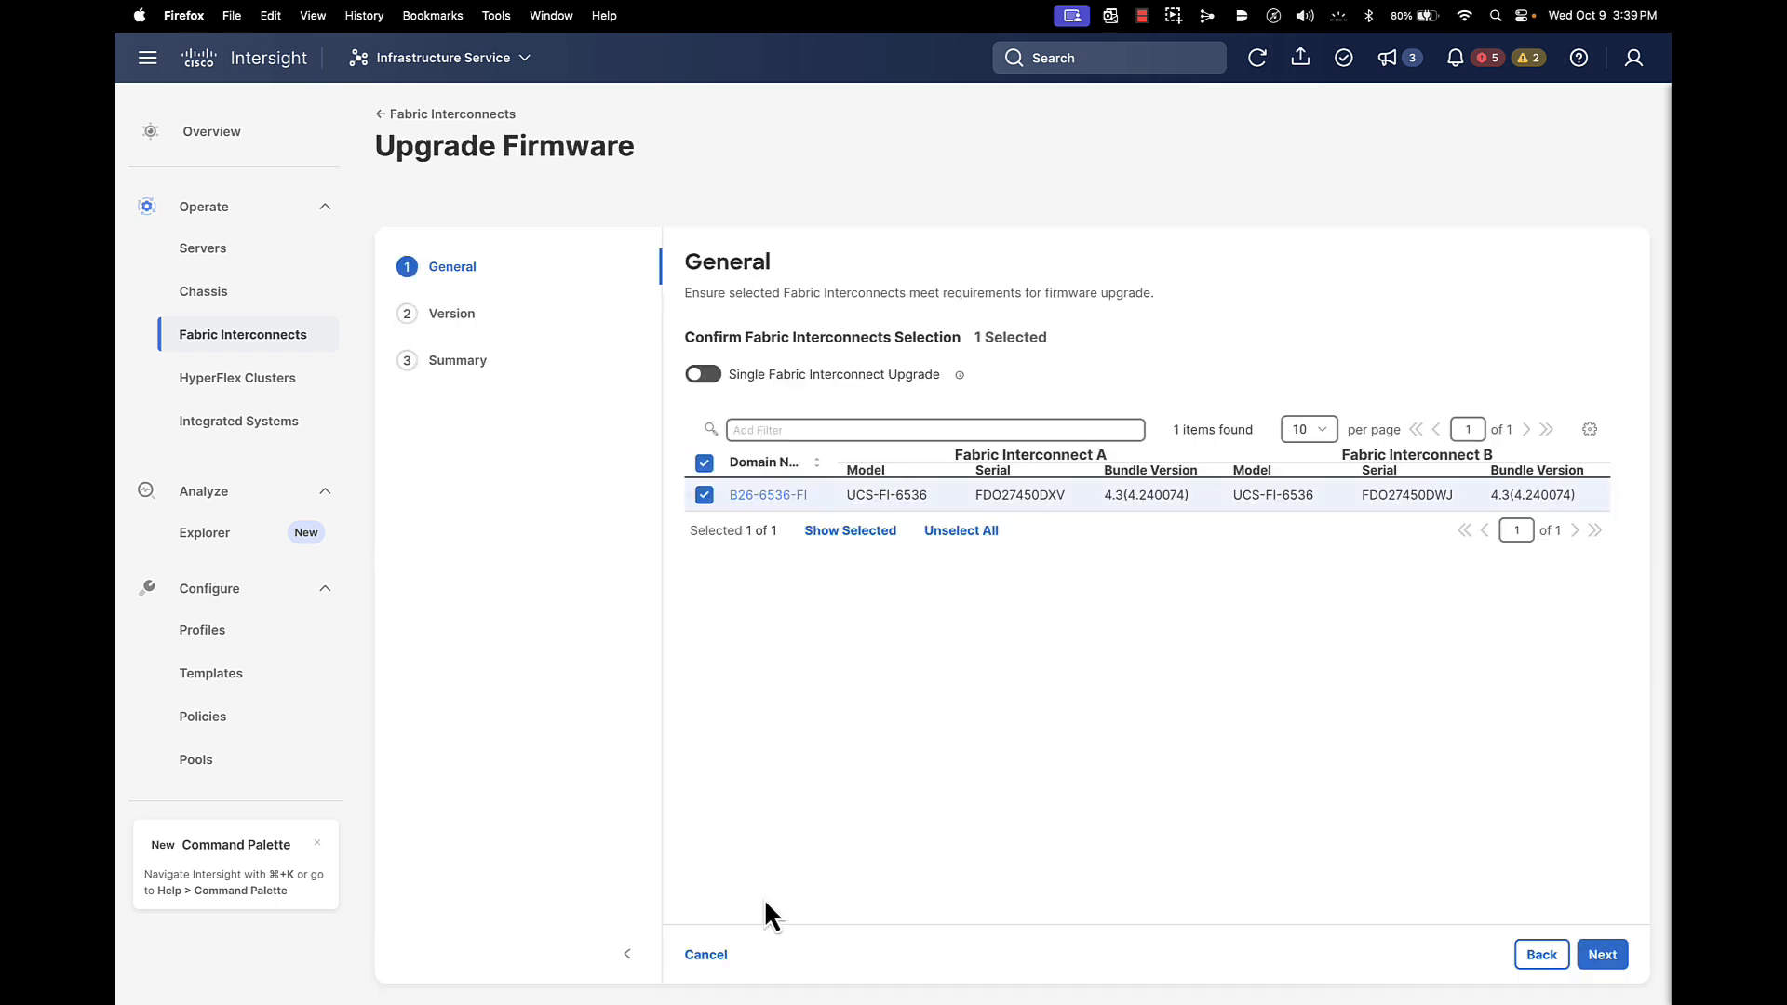
{"action": "left_click", "coordinate": [705, 955]}
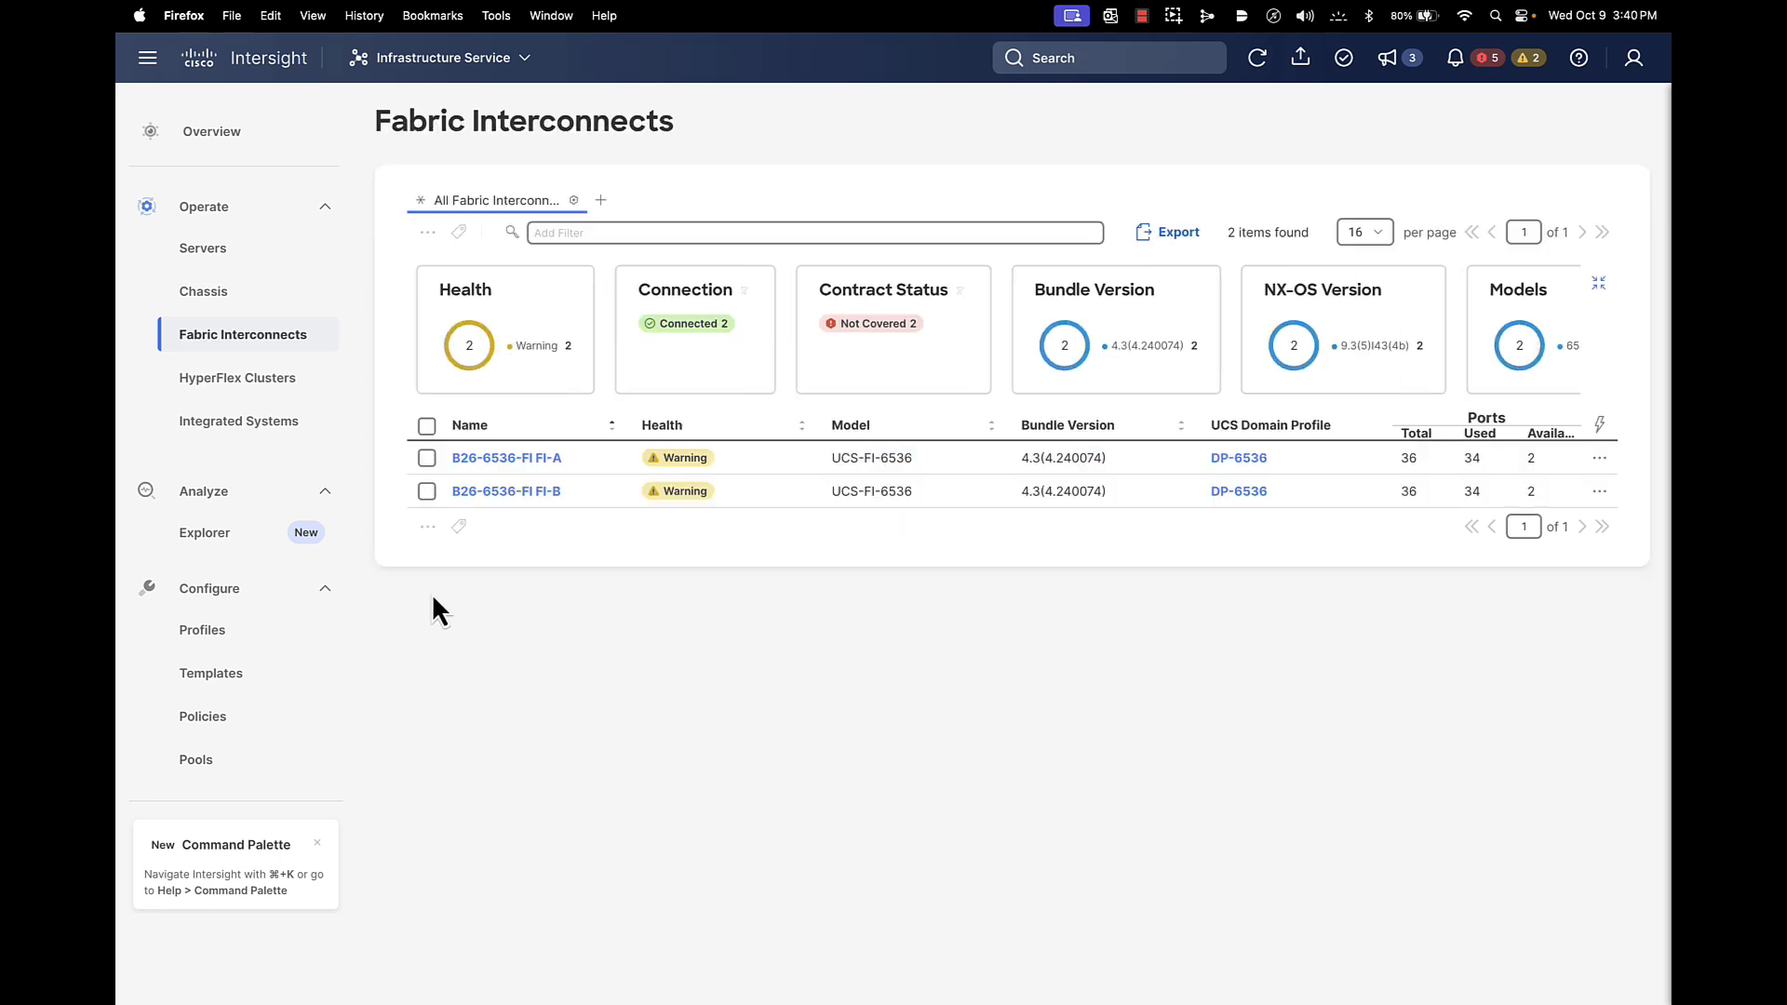
{"action": "left_click", "coordinate": [207, 676]}
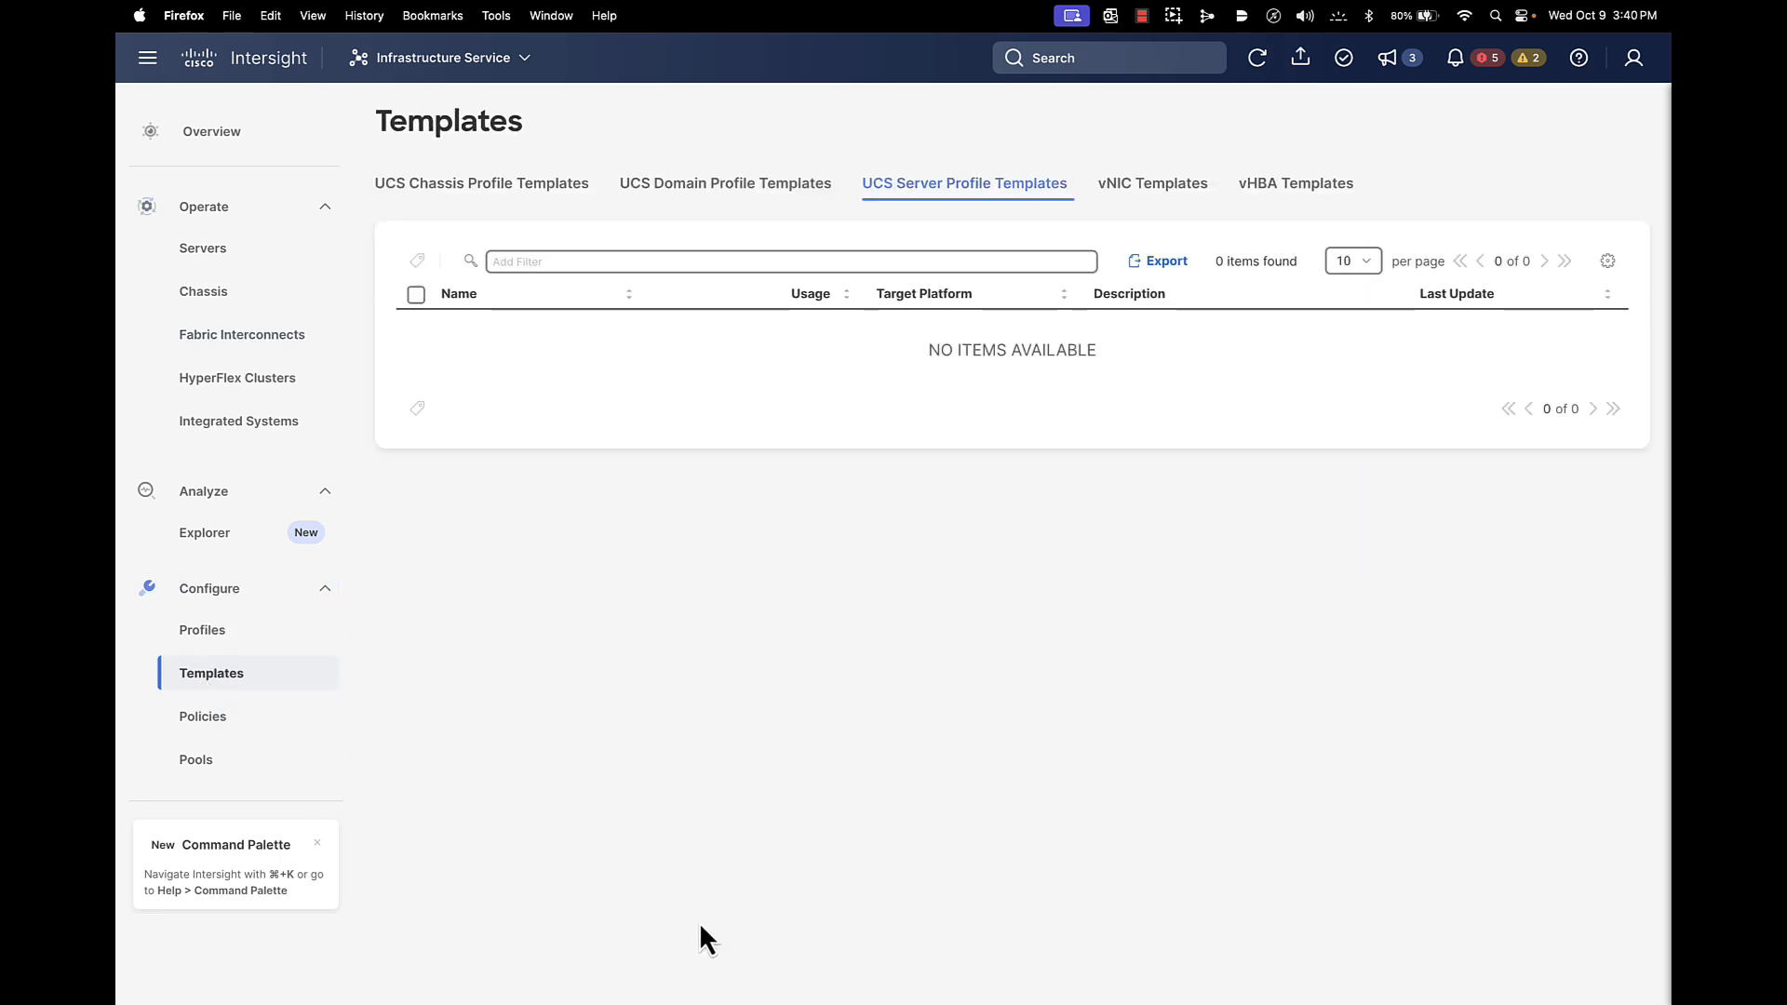
Try editing DP-6536-Template under UCS Domain Profile Templates and dismiss the operation-forbidden error
{"action": "left_click", "coordinate": [746, 186]}
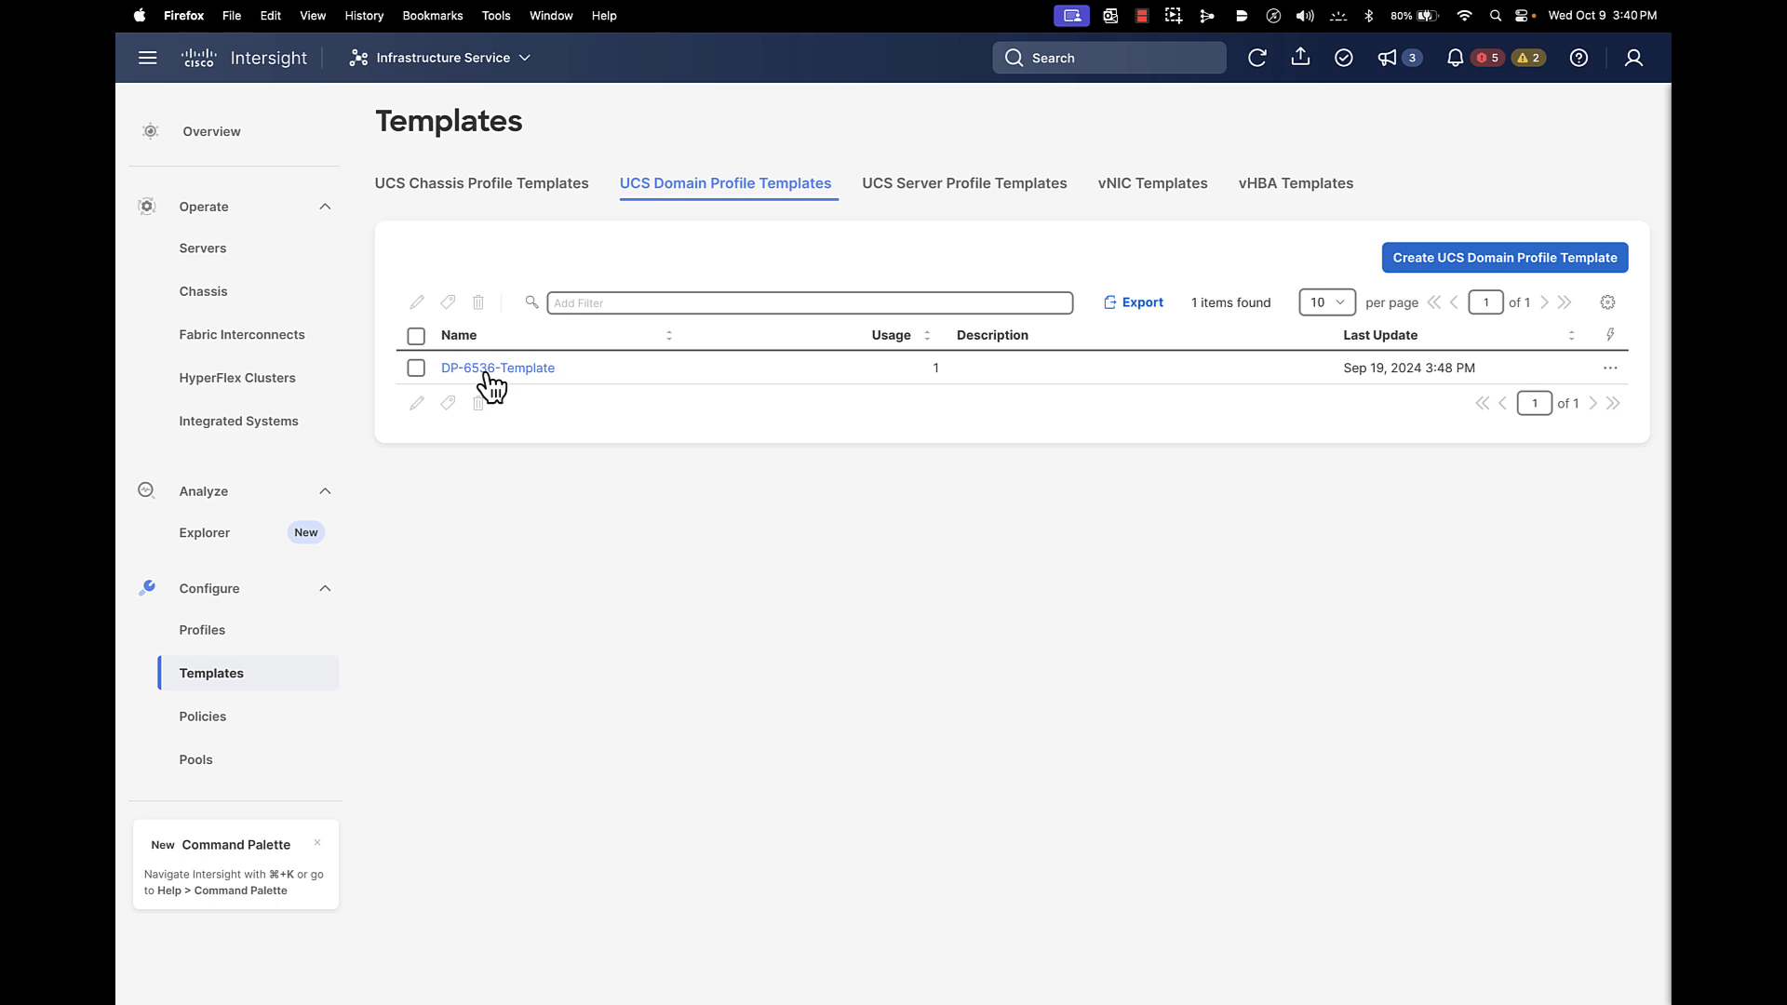
{"action": "left_click", "coordinate": [416, 369]}
{"action": "left_click", "coordinate": [416, 403]}
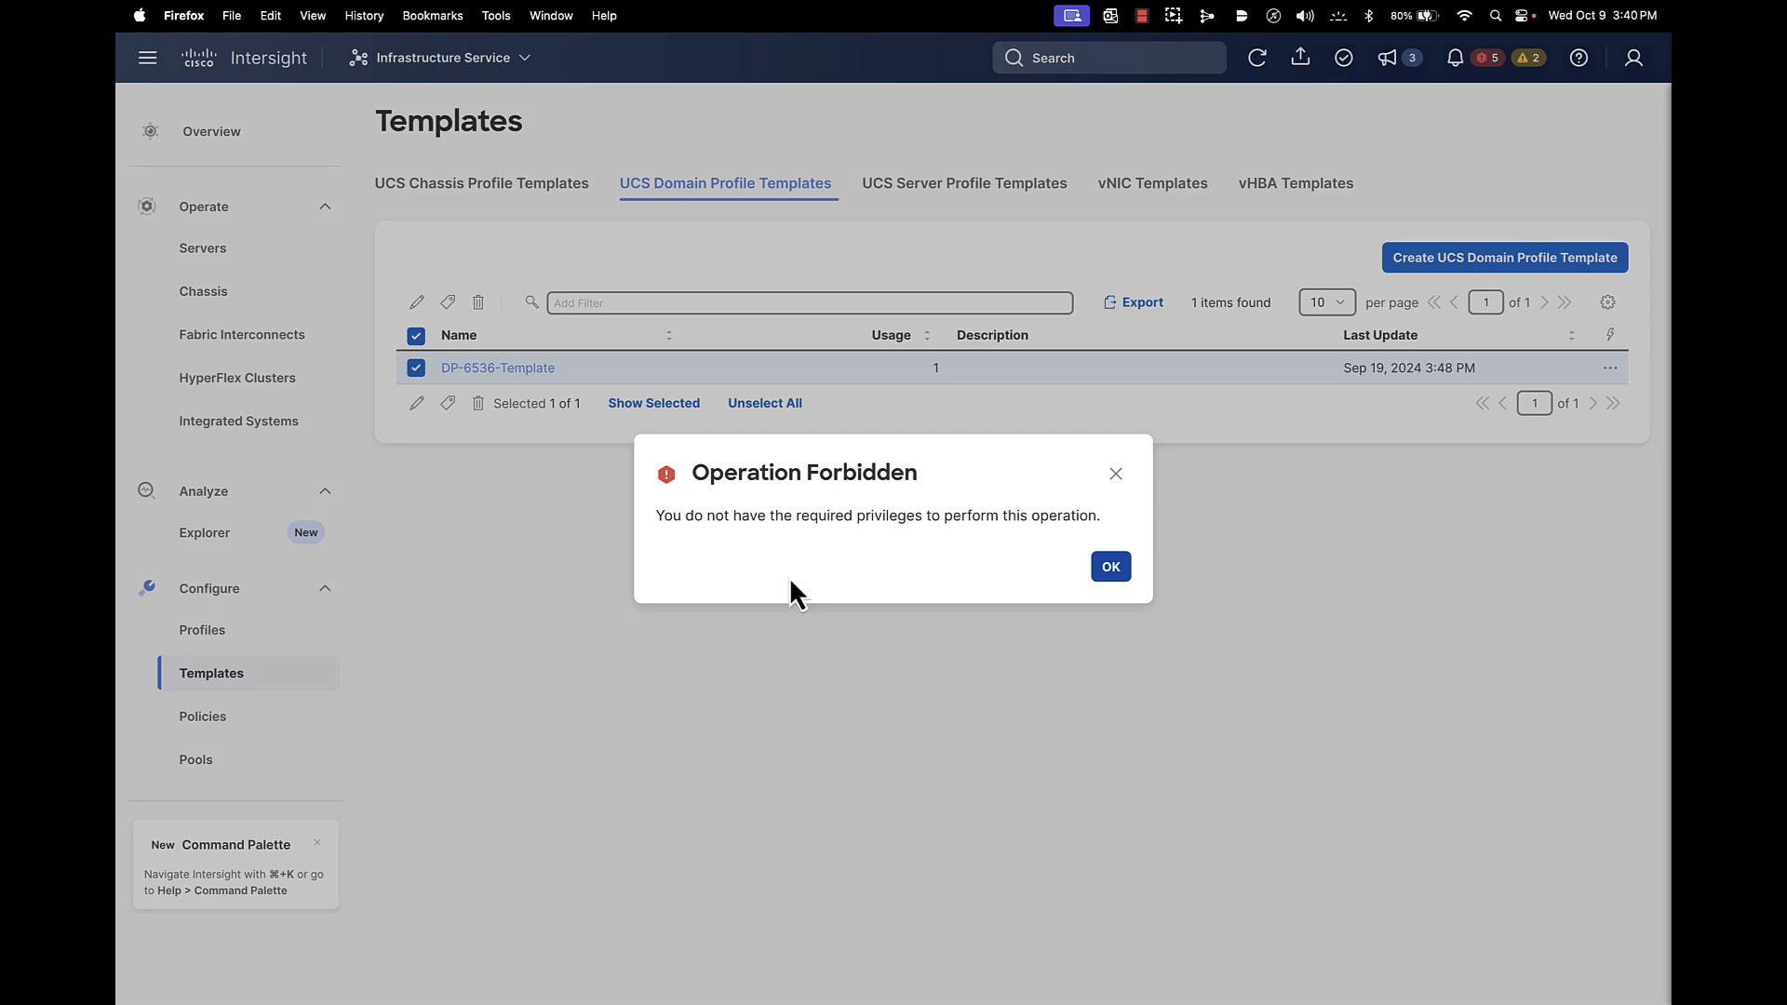
{"action": "left_click", "coordinate": [1112, 568]}
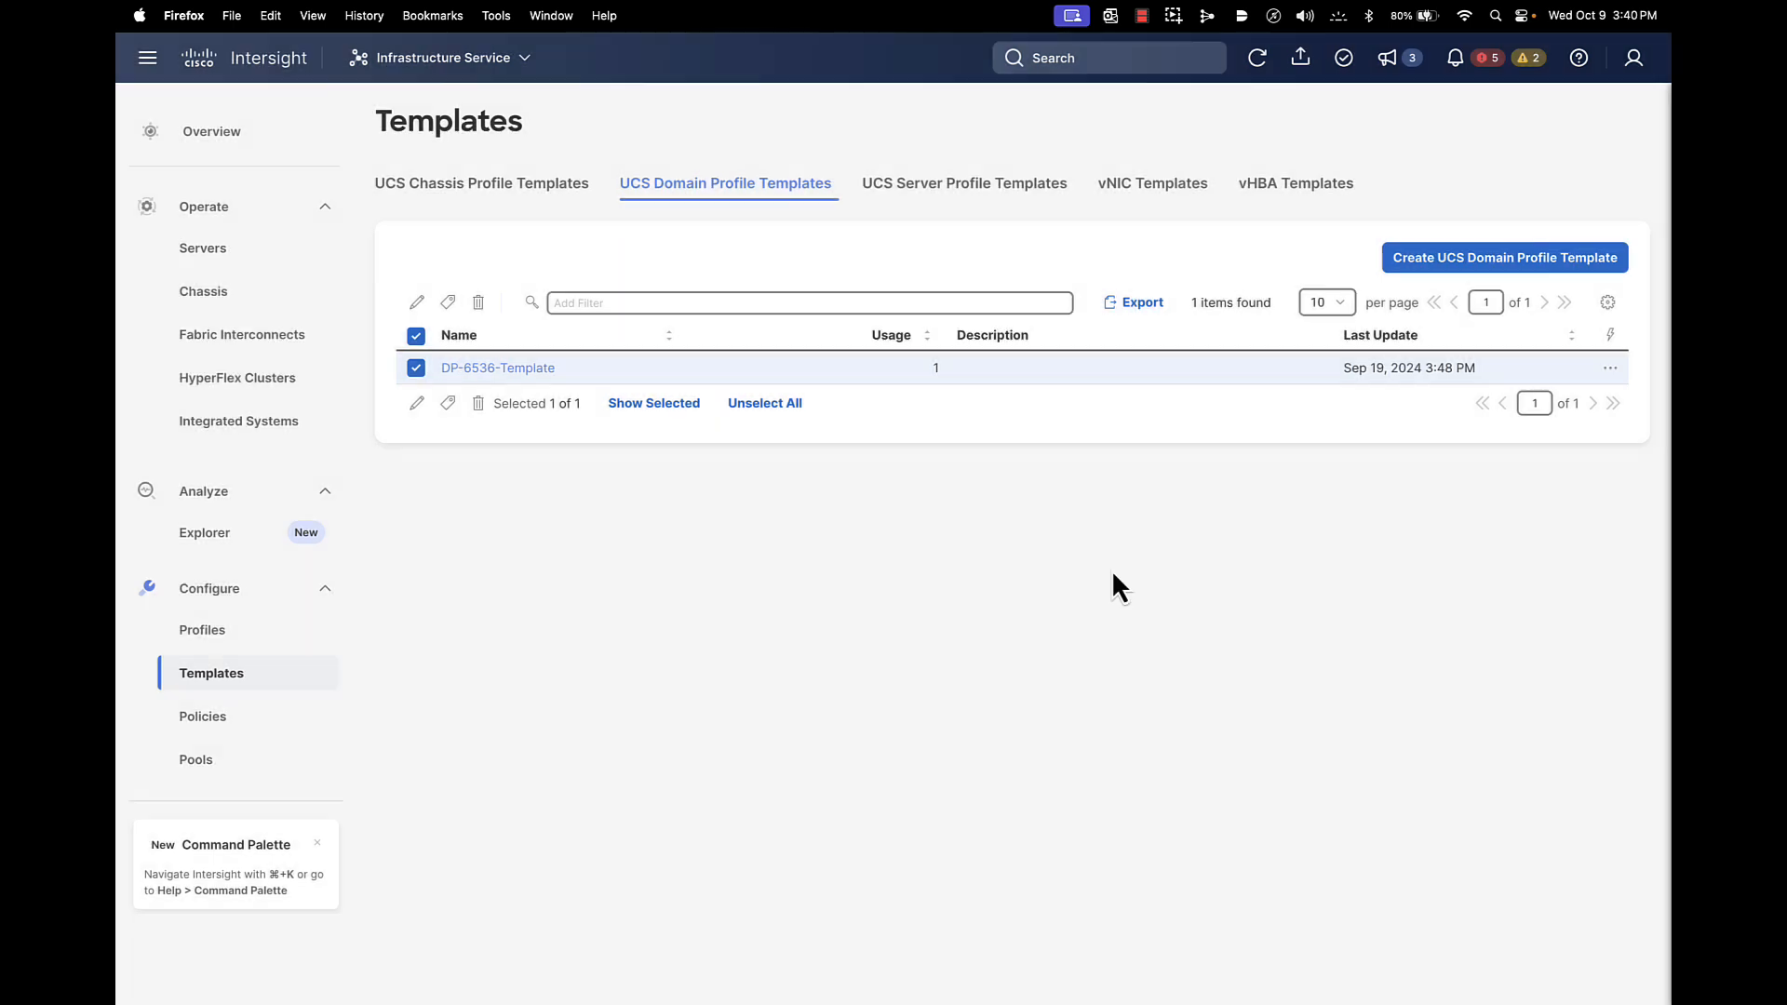
Start deriving profiles from DP-6536-Template with Assign Later, then close without deriving
{"action": "left_click", "coordinate": [1615, 371]}
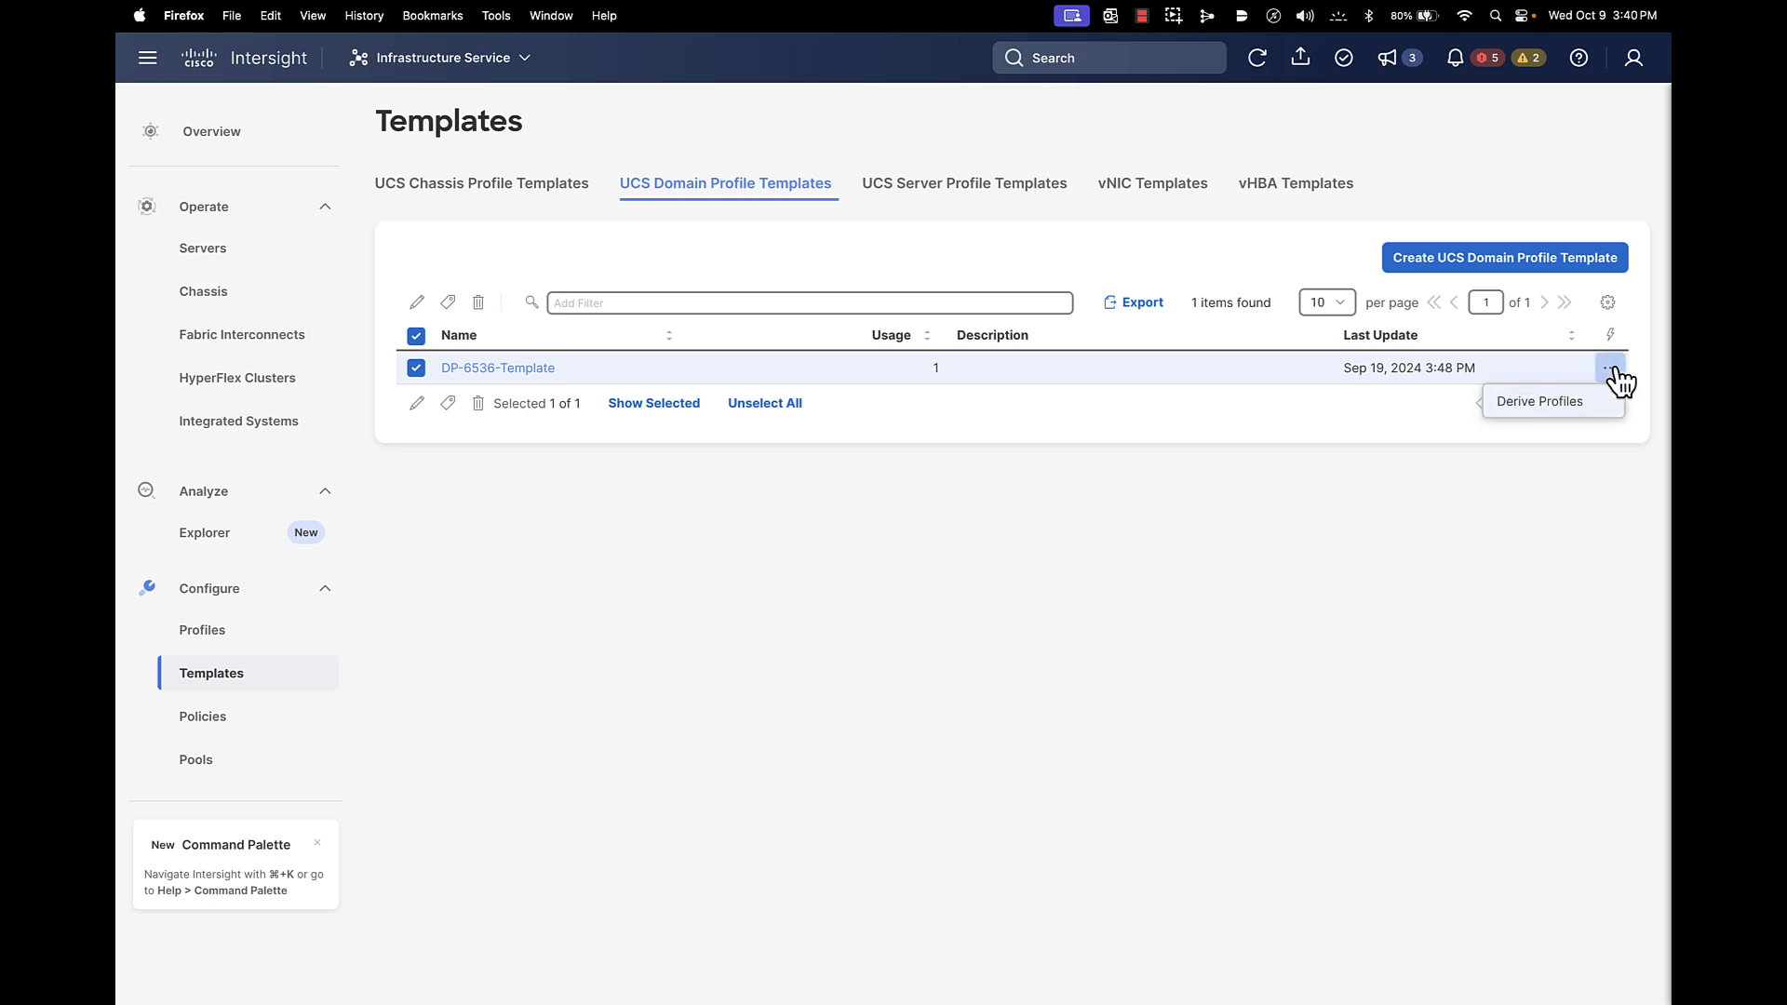
{"action": "left_click", "coordinate": [1581, 410]}
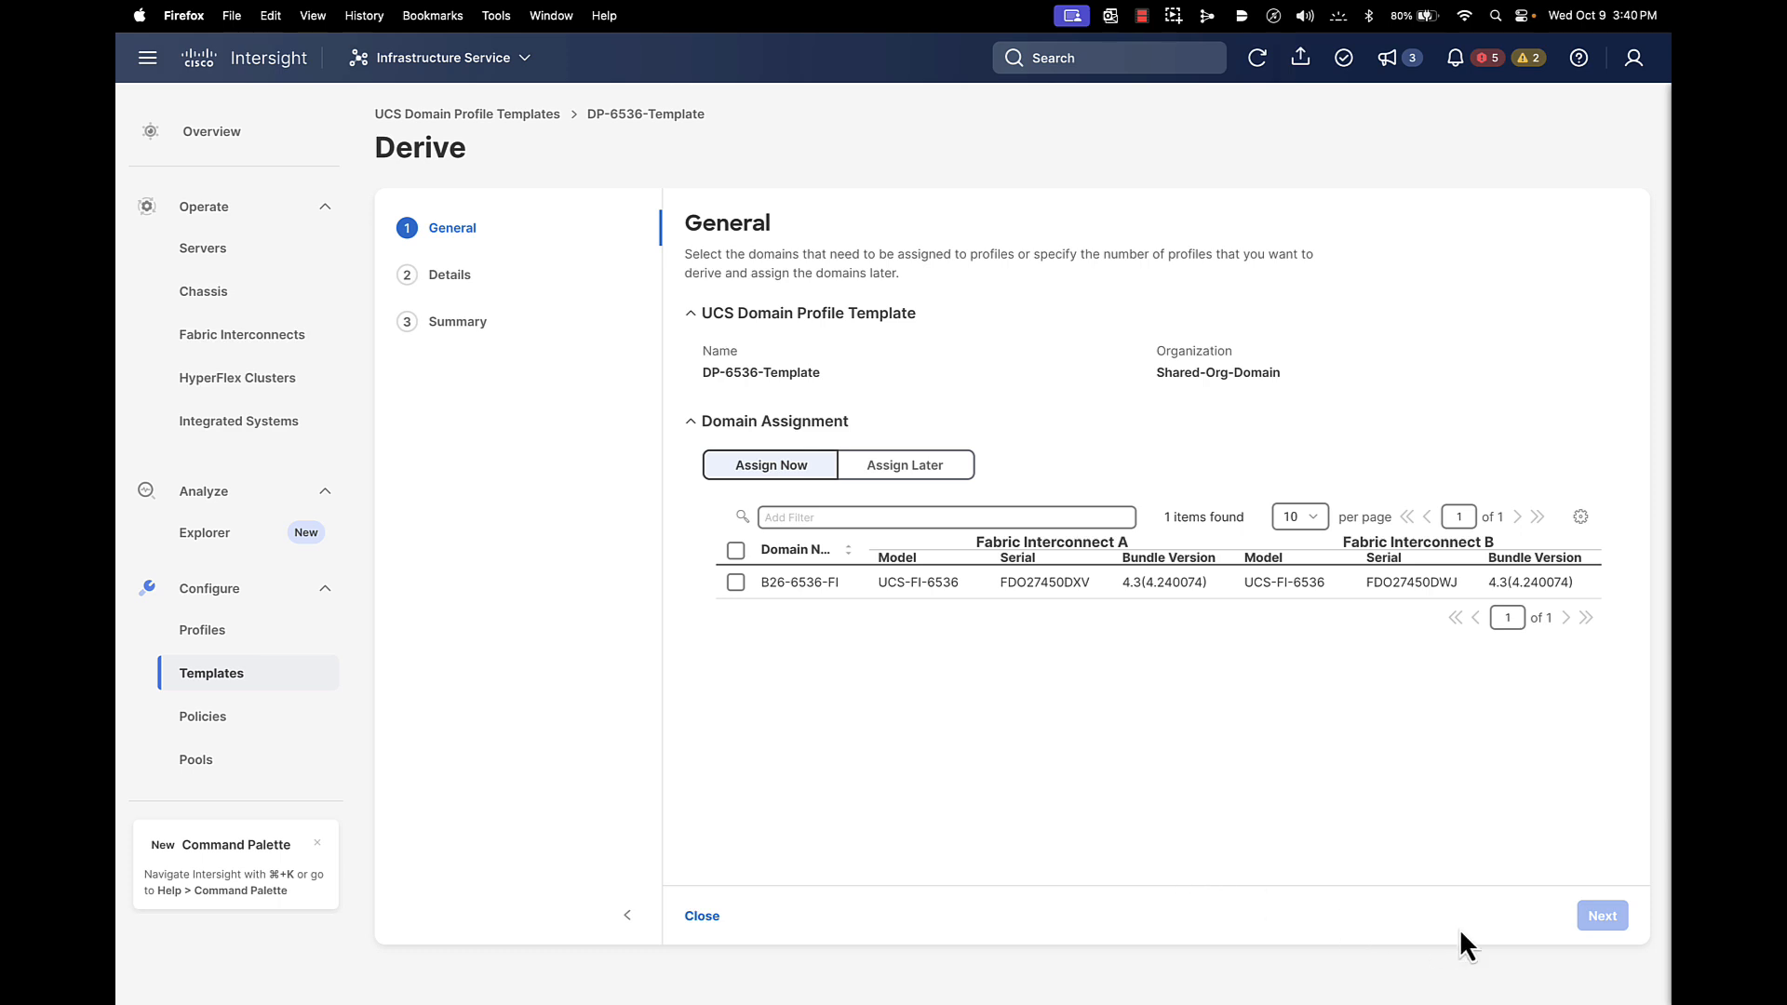
{"action": "left_click", "coordinate": [883, 468]}
{"action": "left_click", "coordinate": [1601, 915]}
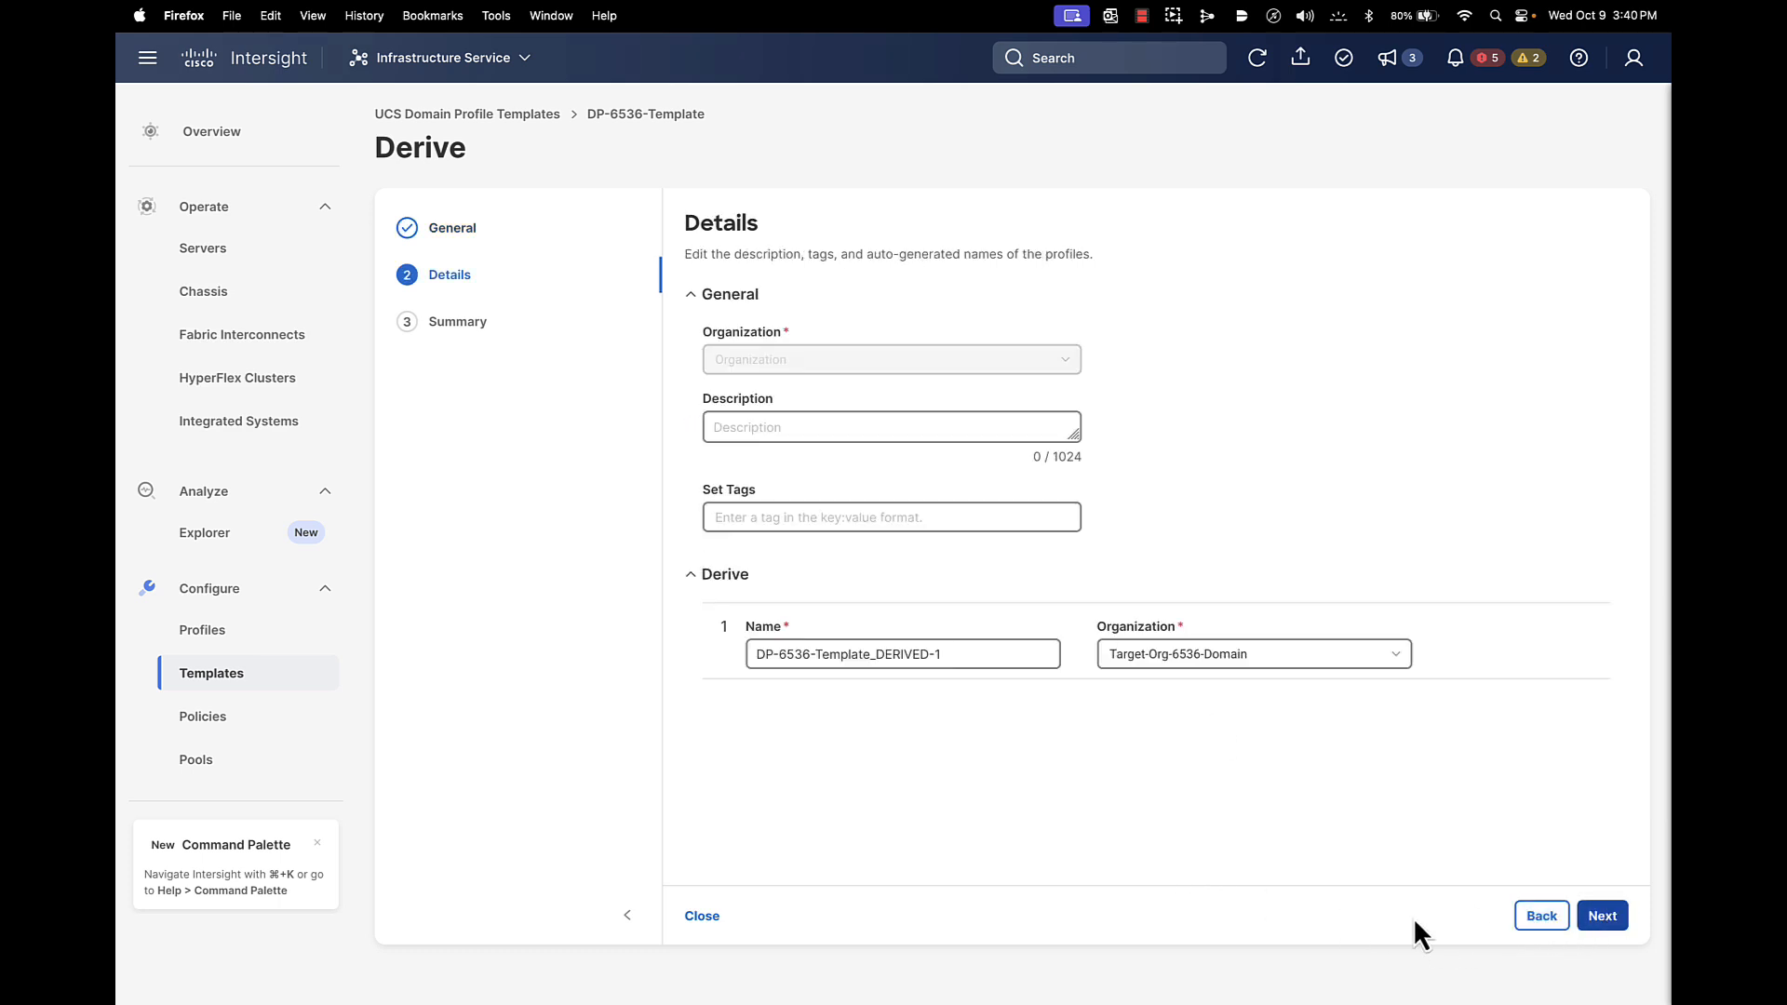
{"action": "left_click", "coordinate": [715, 915]}
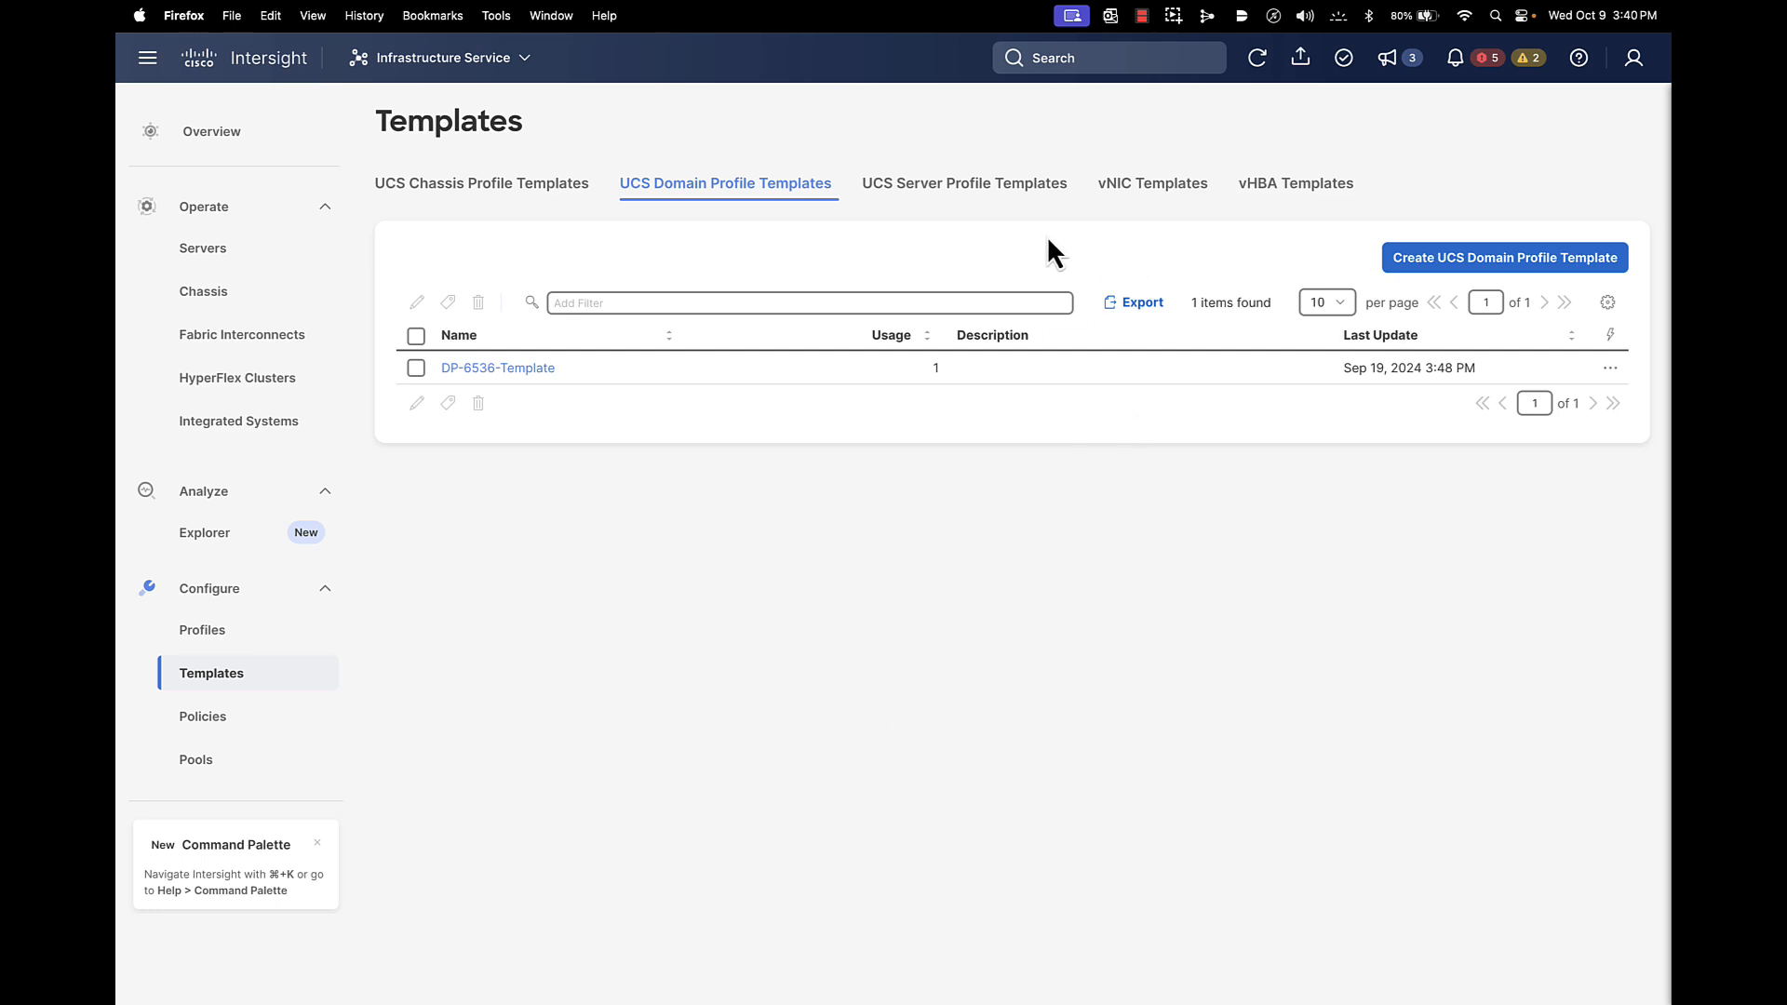
Confirm the B26-6536-Port policy can't be edited, then show the account's Target-Org-6536-DomainAdmin role
{"action": "left_click", "coordinate": [982, 191]}
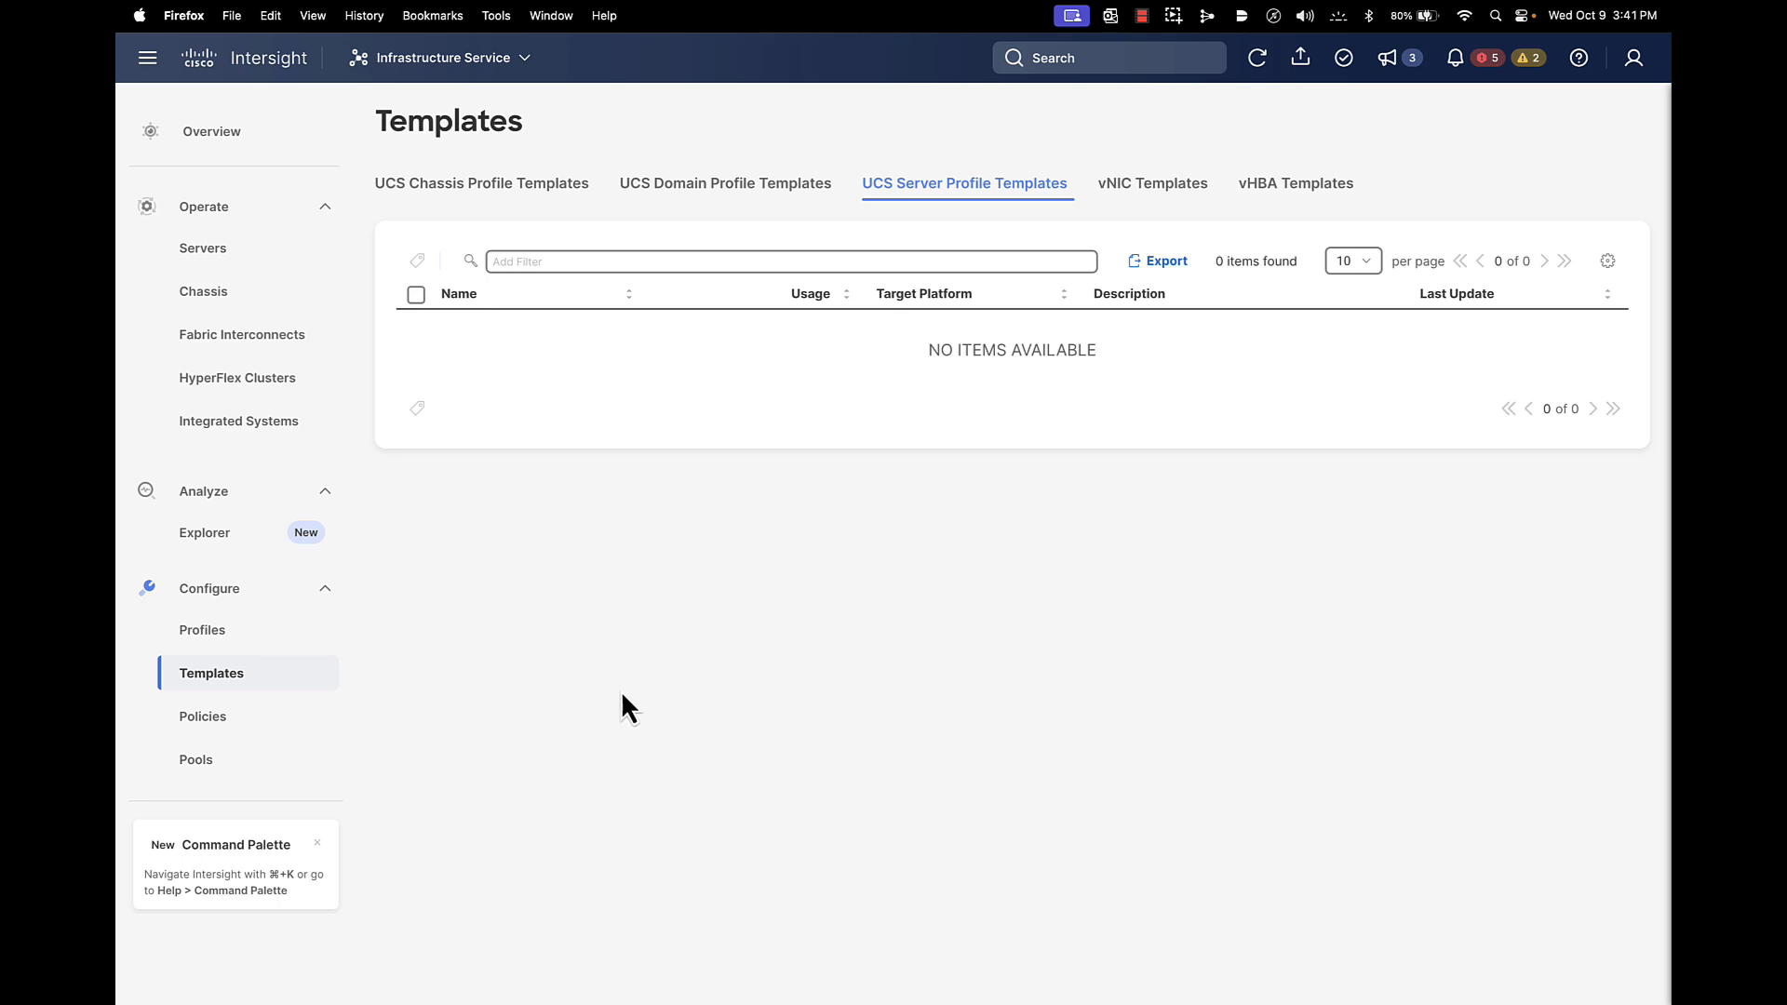
{"action": "left_click", "coordinate": [233, 720]}
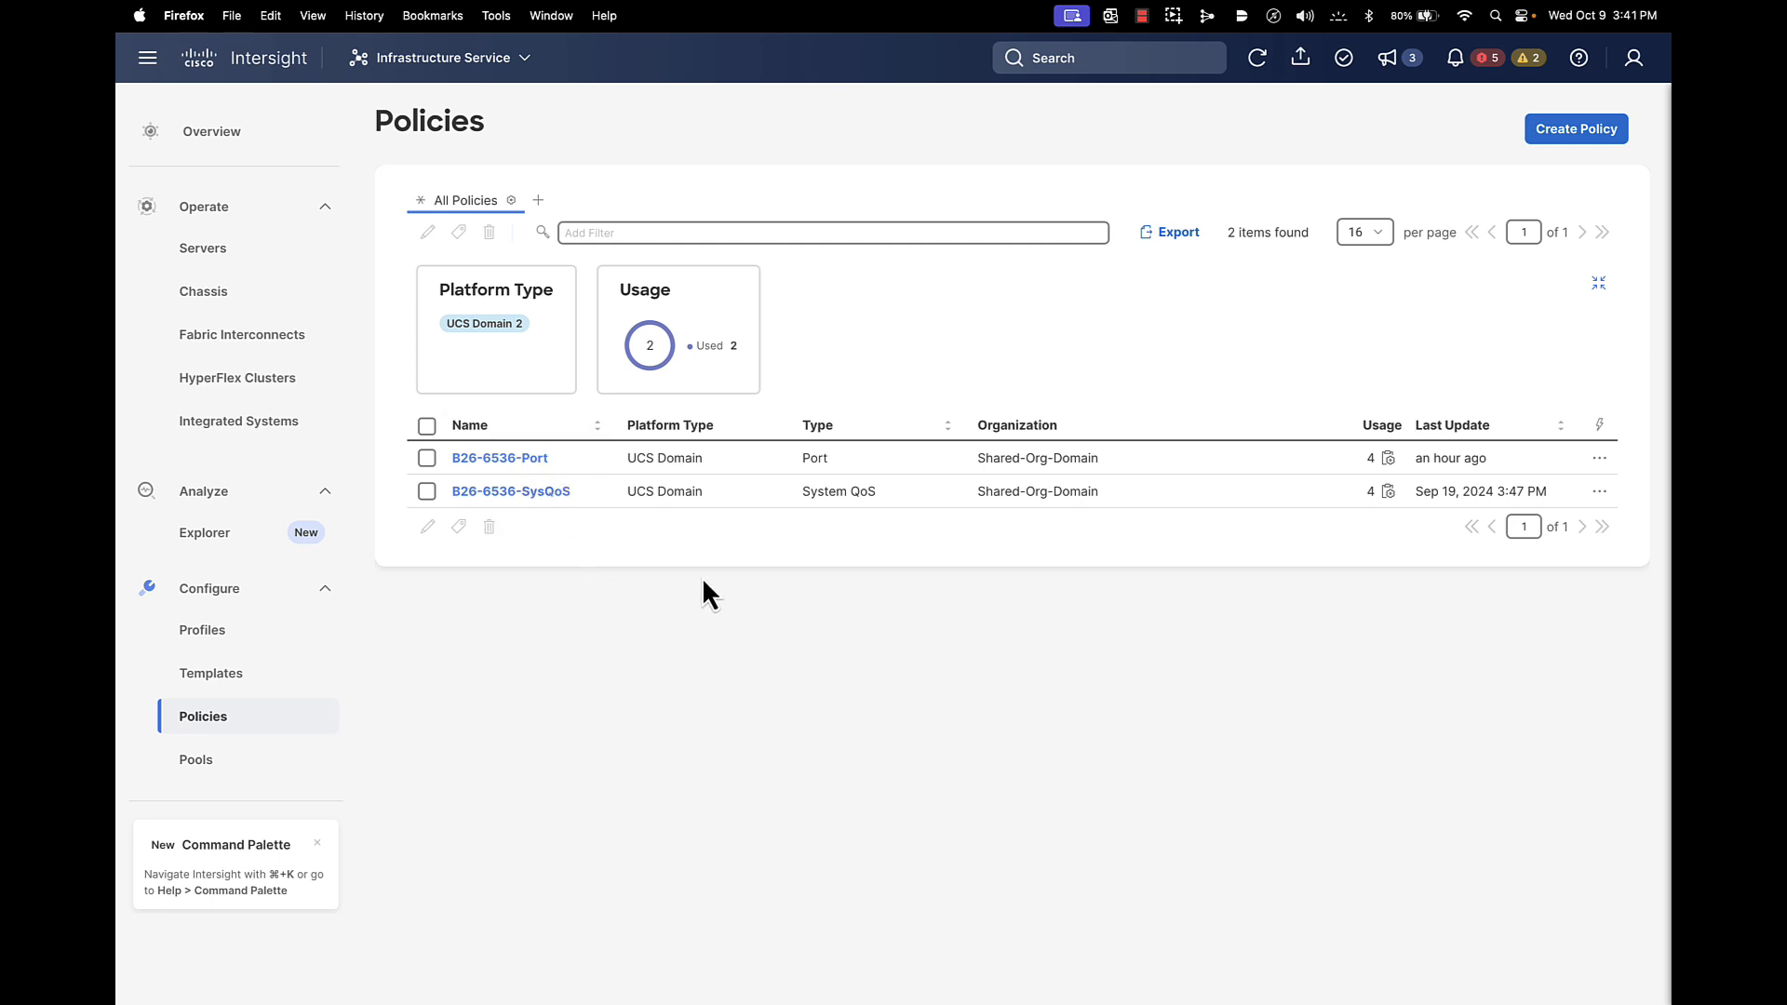
{"action": "left_click", "coordinate": [426, 457]}
{"action": "left_click", "coordinate": [427, 527]}
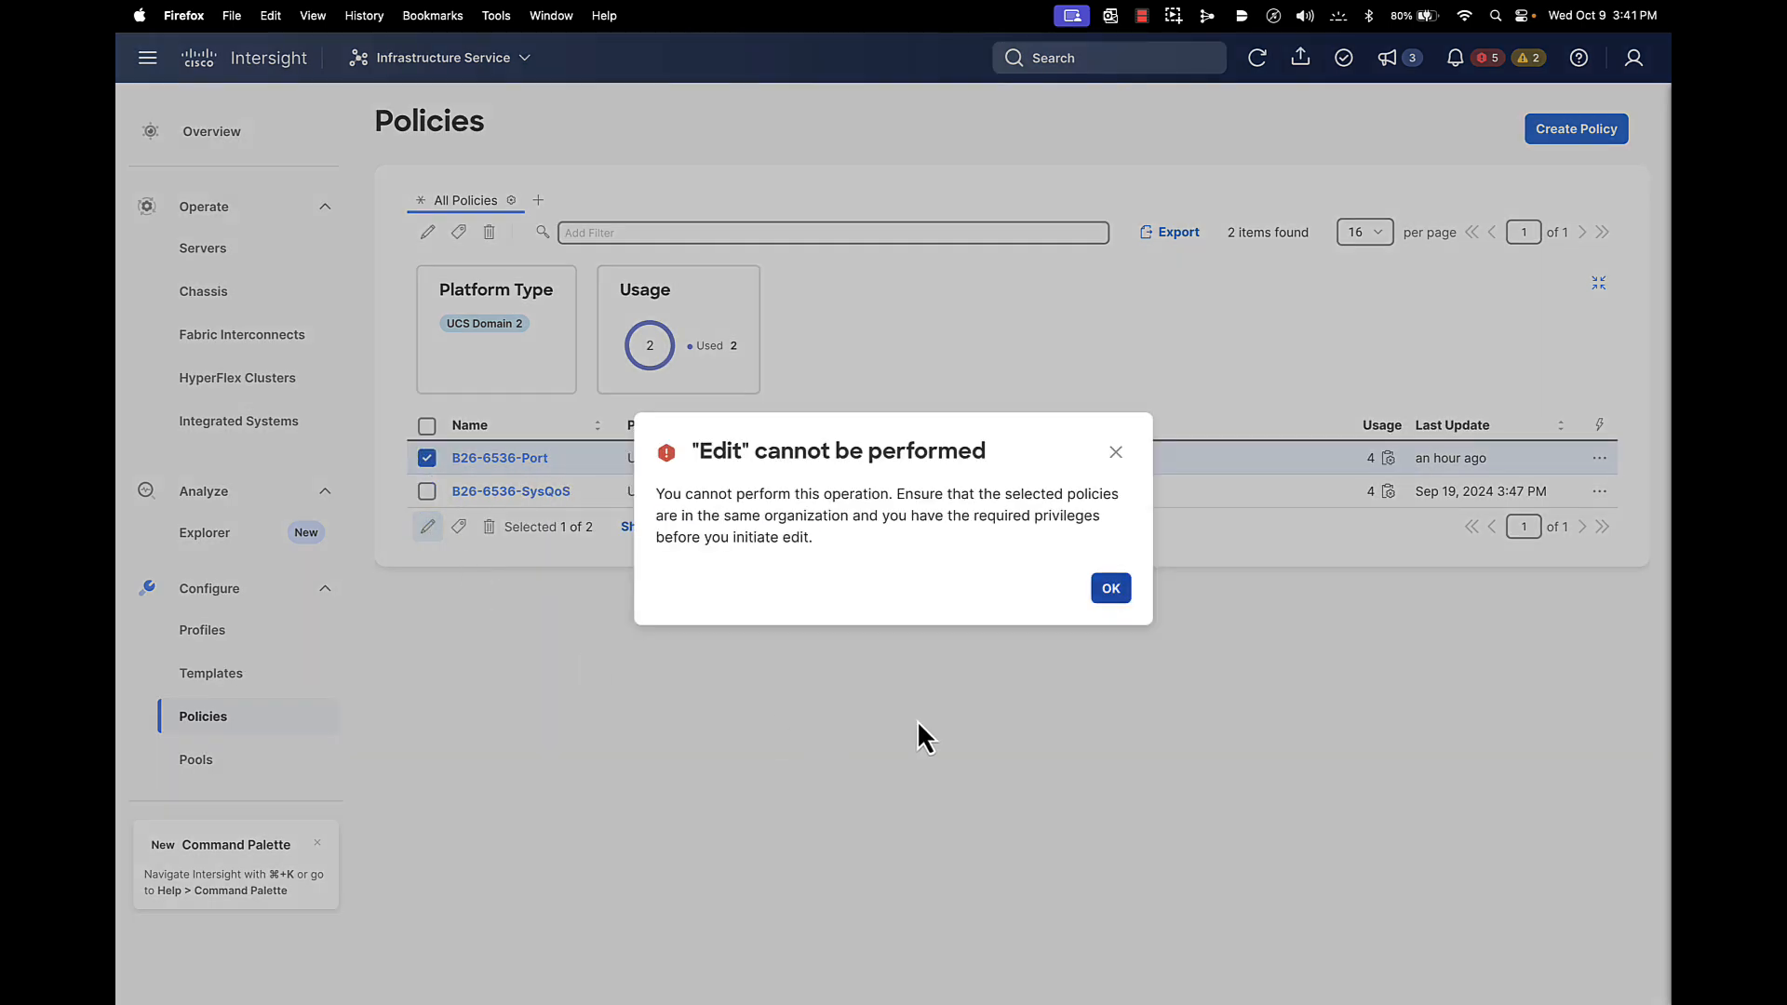
{"action": "left_click", "coordinate": [1111, 588]}
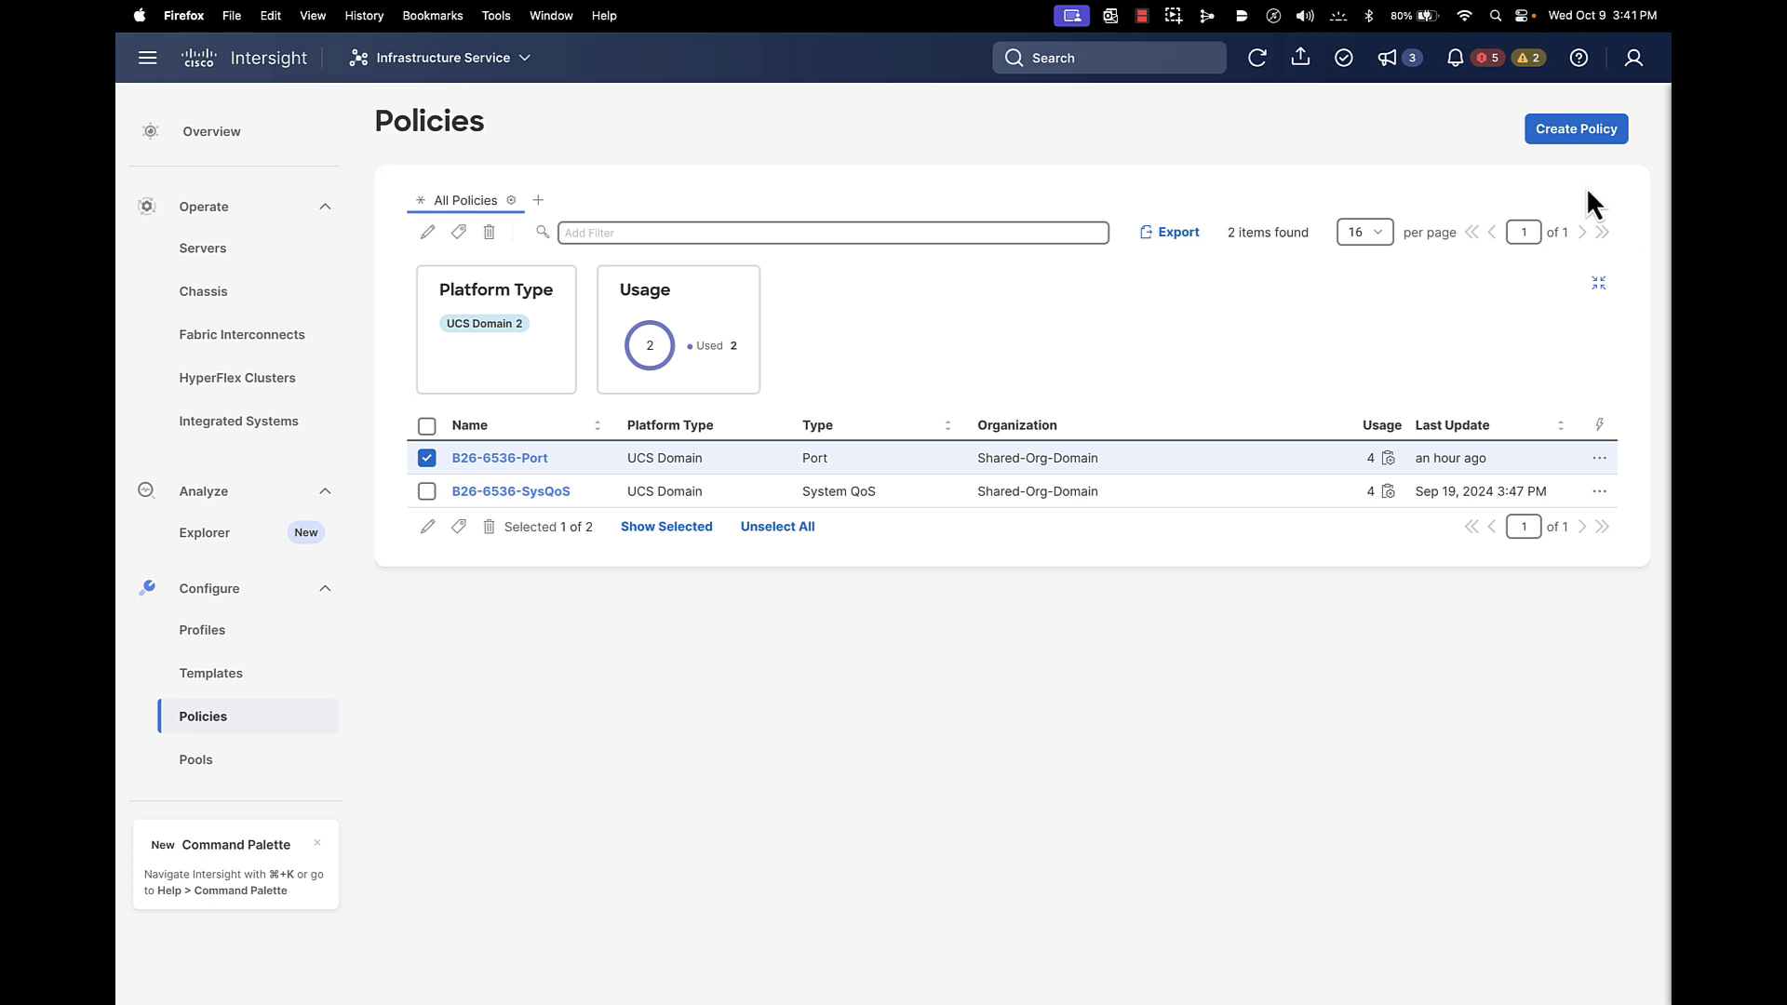
{"action": "left_click", "coordinate": [1631, 67]}
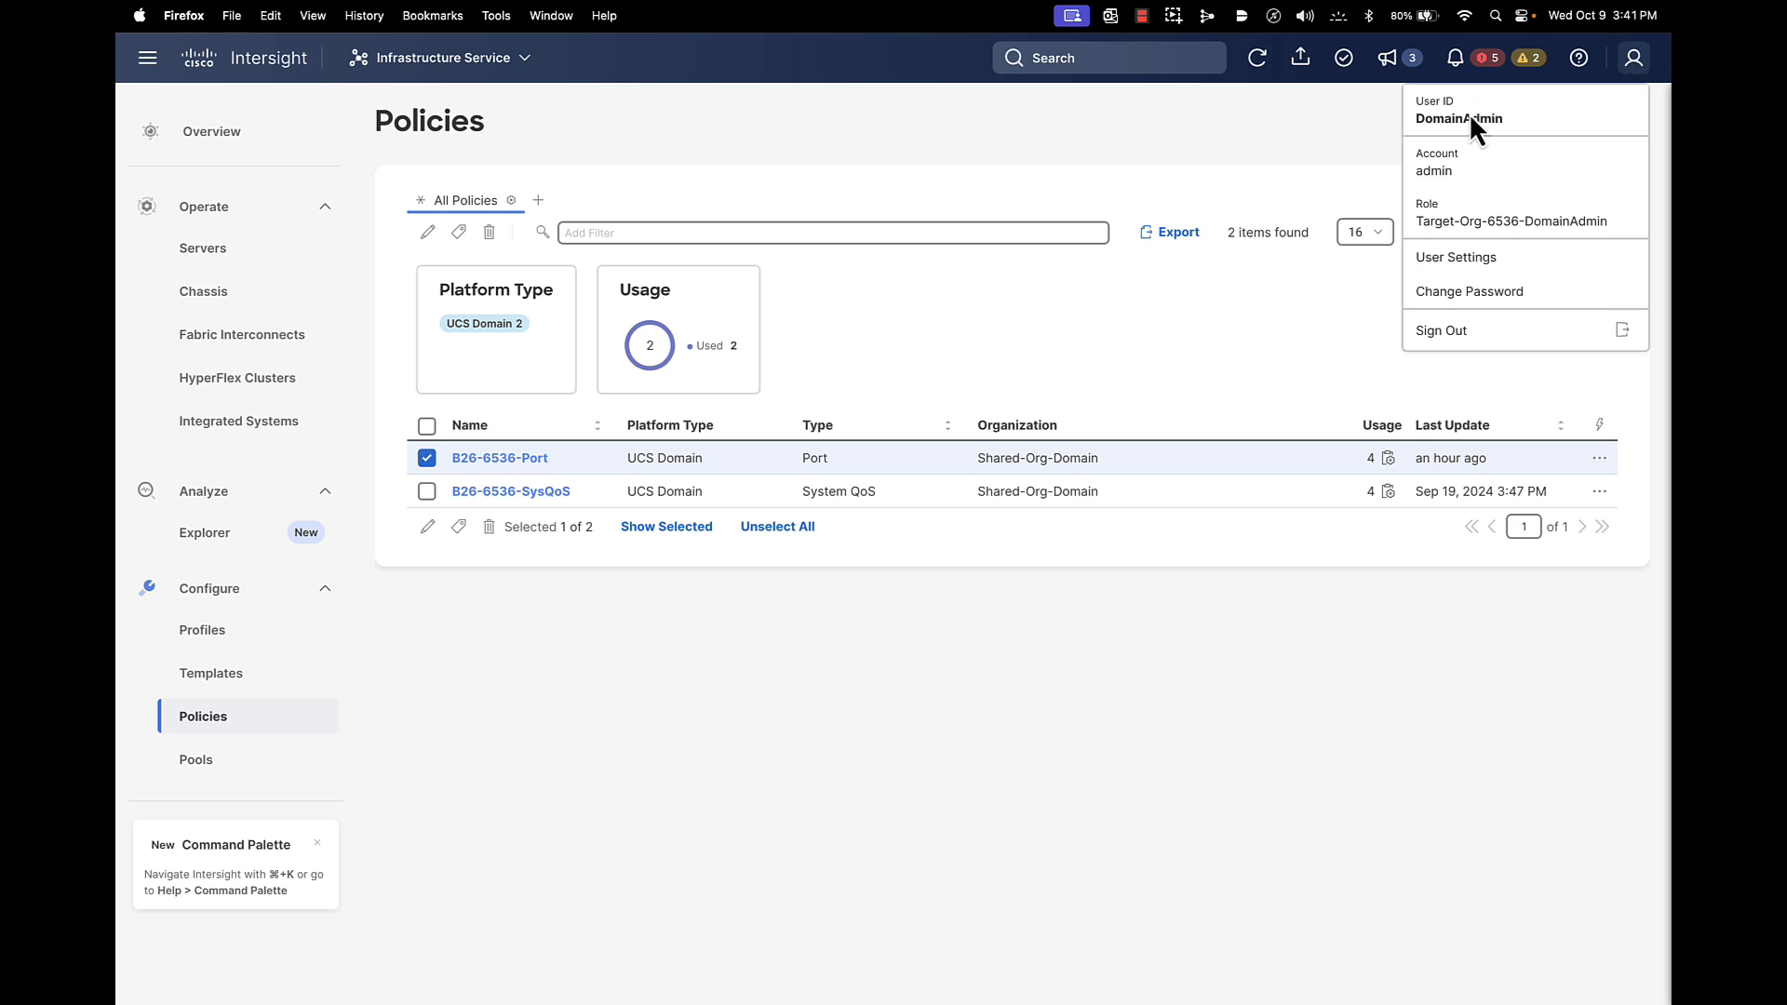
Sign out of the domain admin and sign in locally as the Server 1 admin user
{"action": "left_click", "coordinate": [1443, 333]}
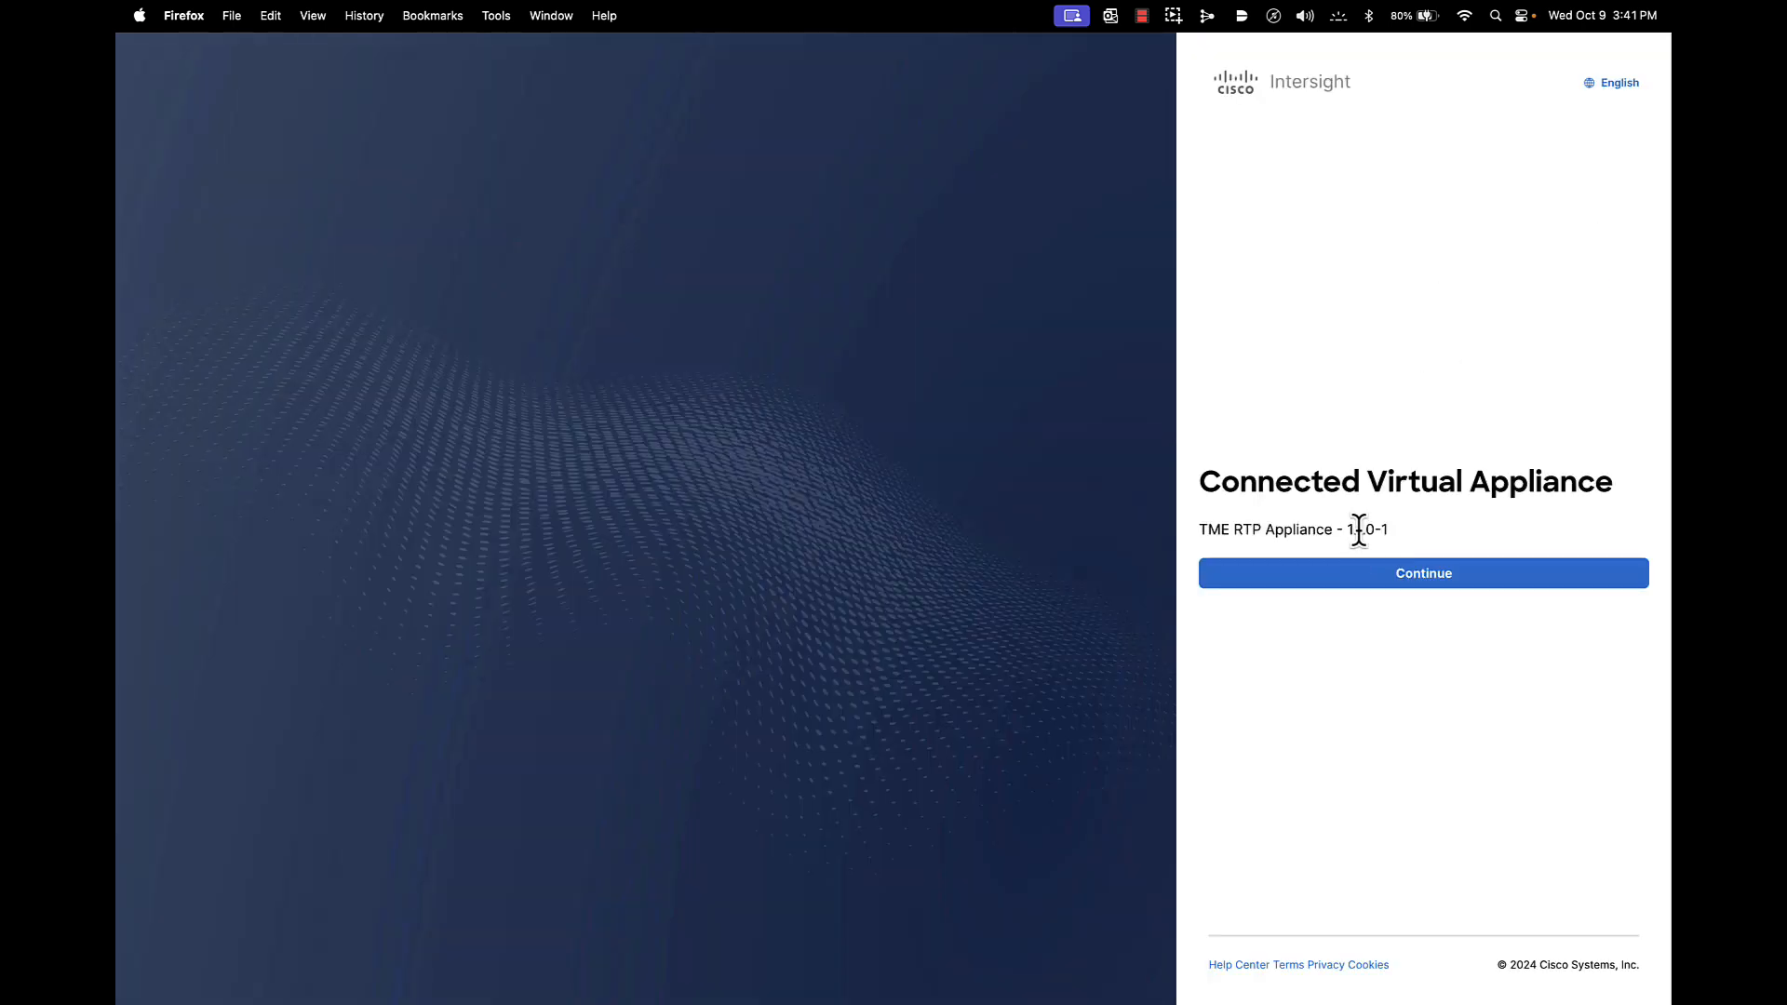
{"action": "left_click", "coordinate": [1368, 586]}
{"action": "left_click", "coordinate": [1278, 407]}
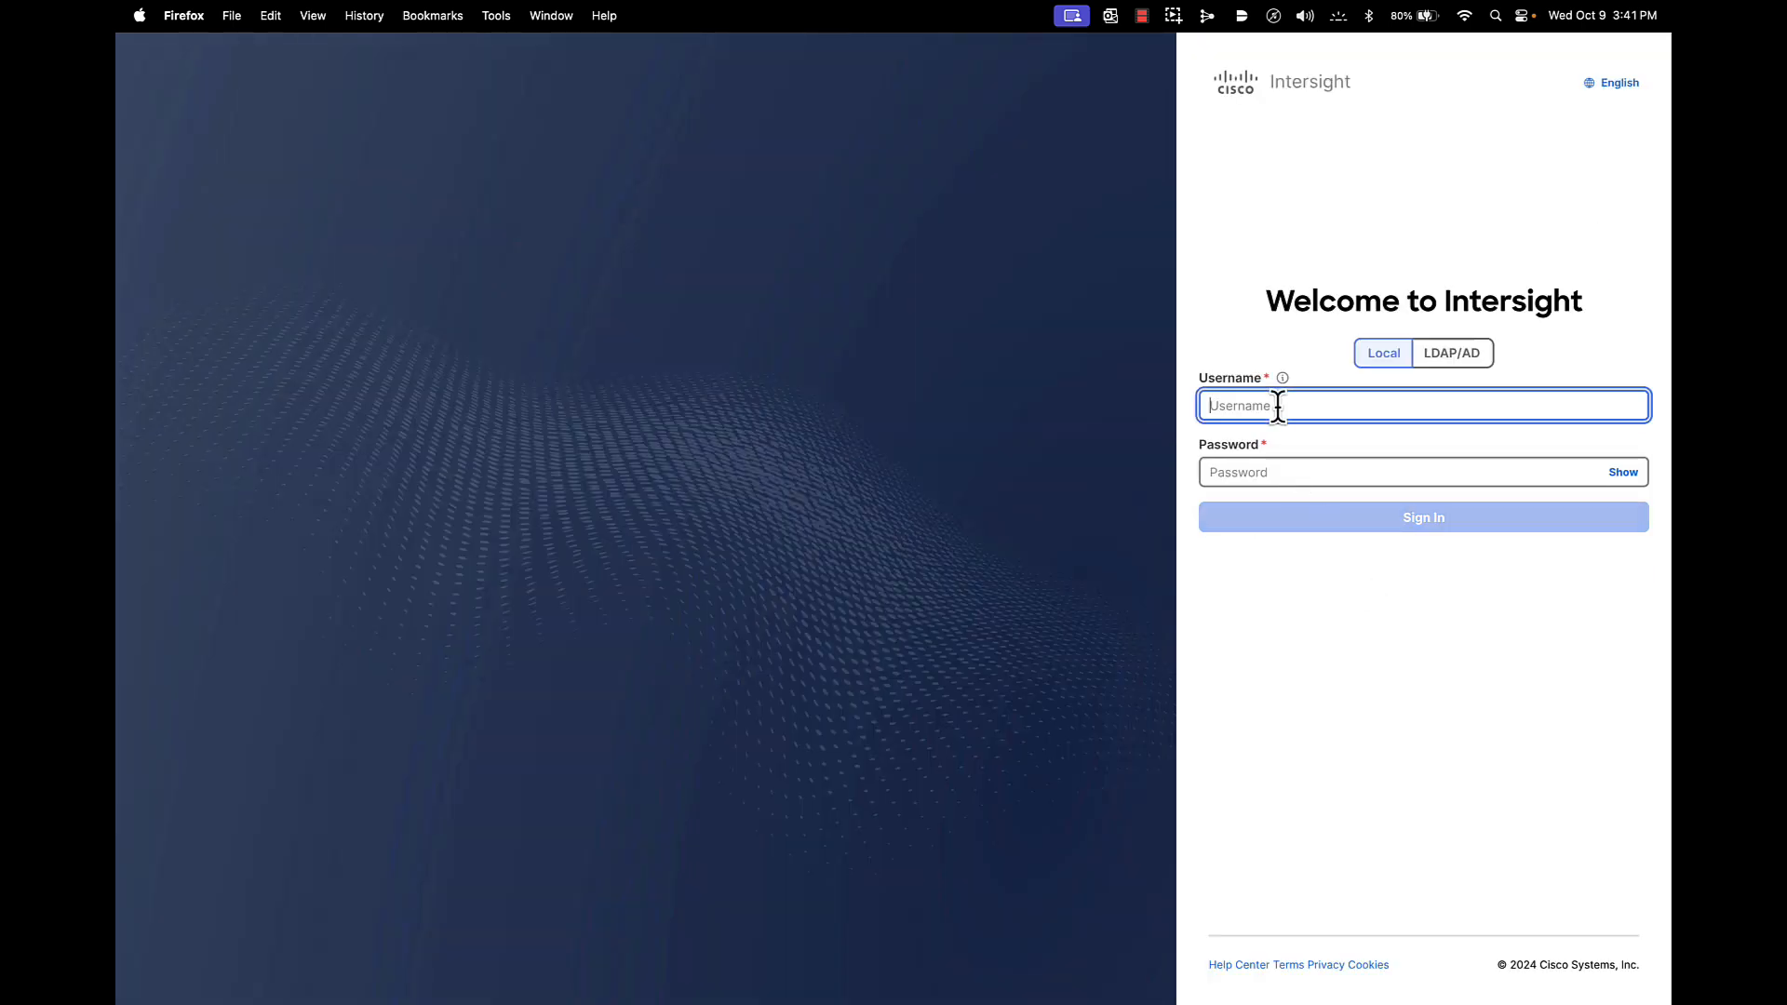
{"action": "type", "text": "Server1Admin"}
{"action": "left_click", "coordinate": [1278, 468]}
{"action": "type", "text": "••"}
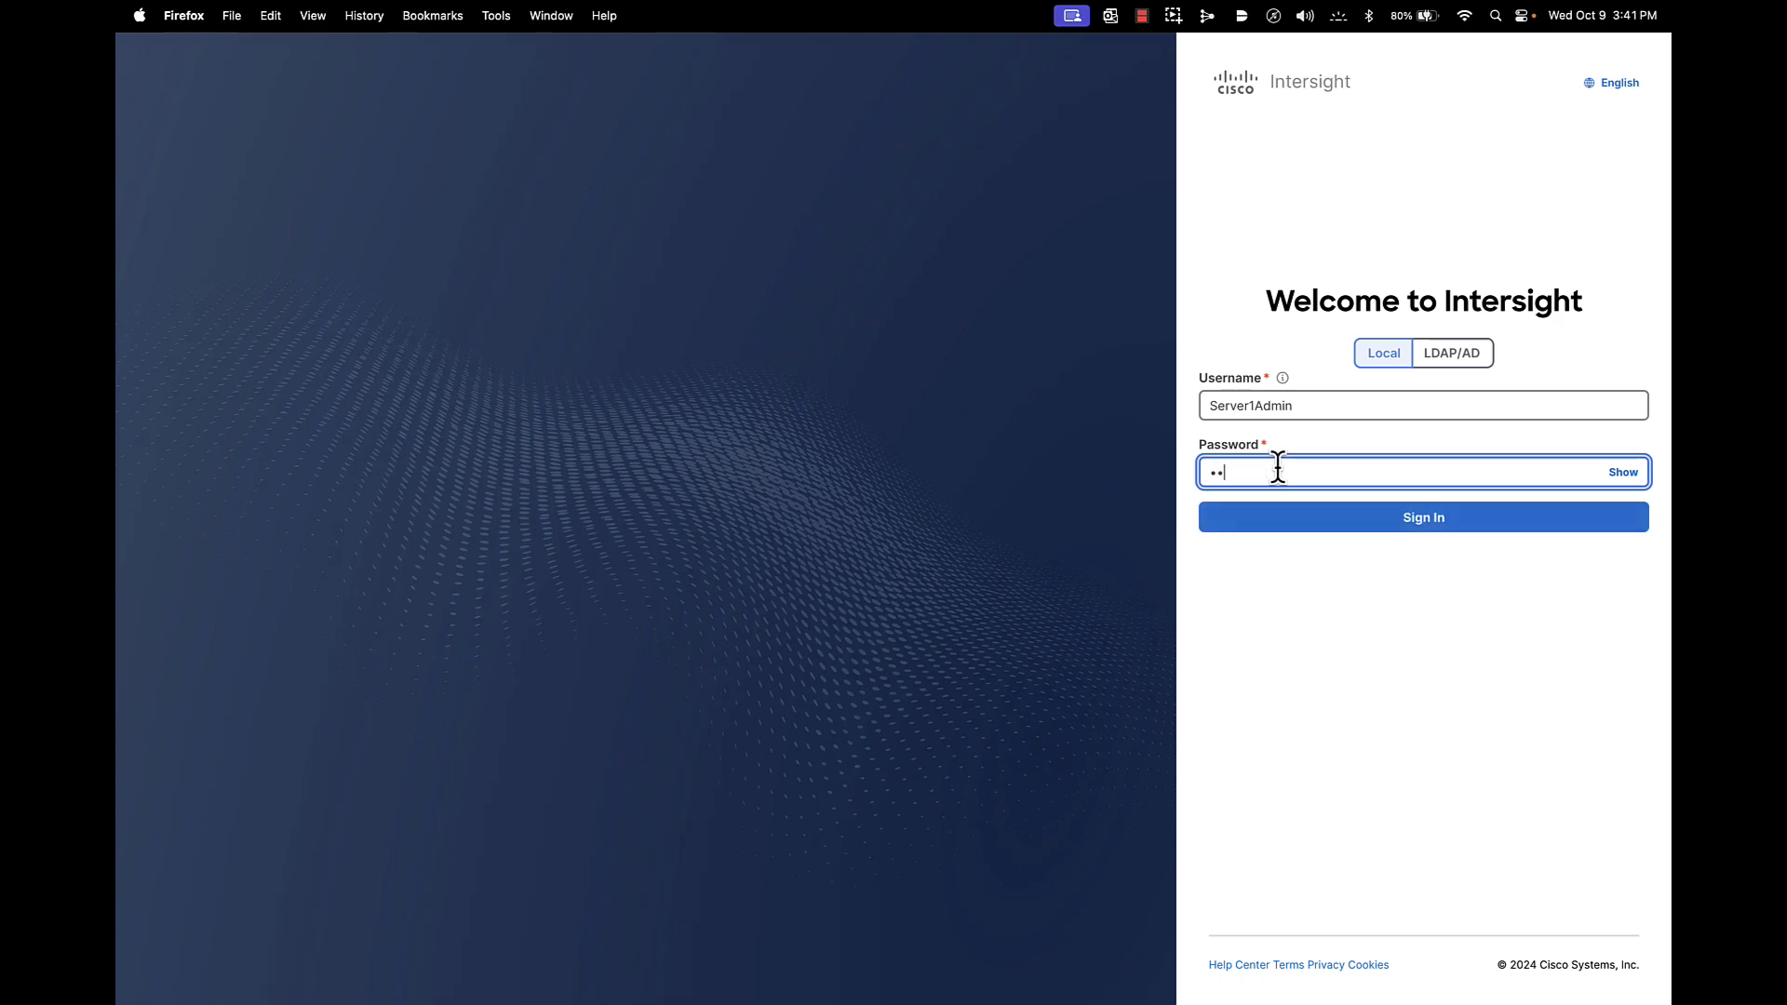
{"action": "type", "text": "•••••"}
{"action": "left_click", "coordinate": [1422, 514]}
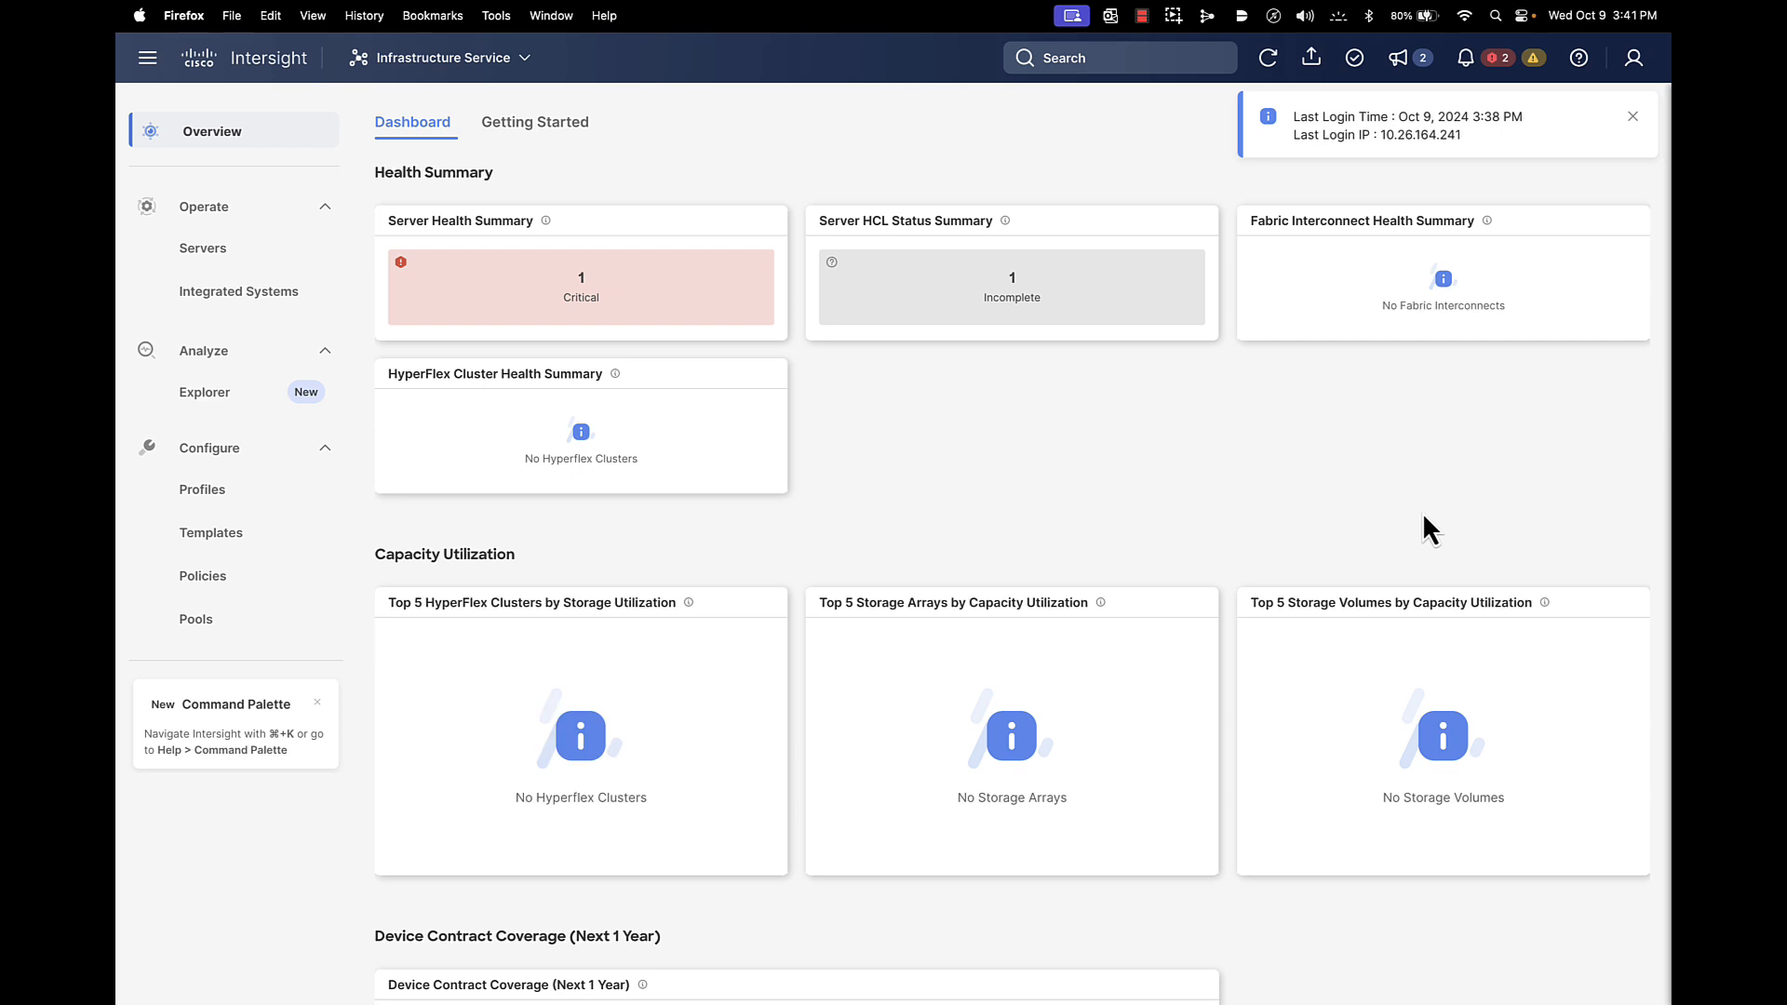
Check the allowed actions on server B26-6536-FI-1-1, then go to the Templates page showing SP-Template
{"action": "left_click", "coordinate": [1632, 116]}
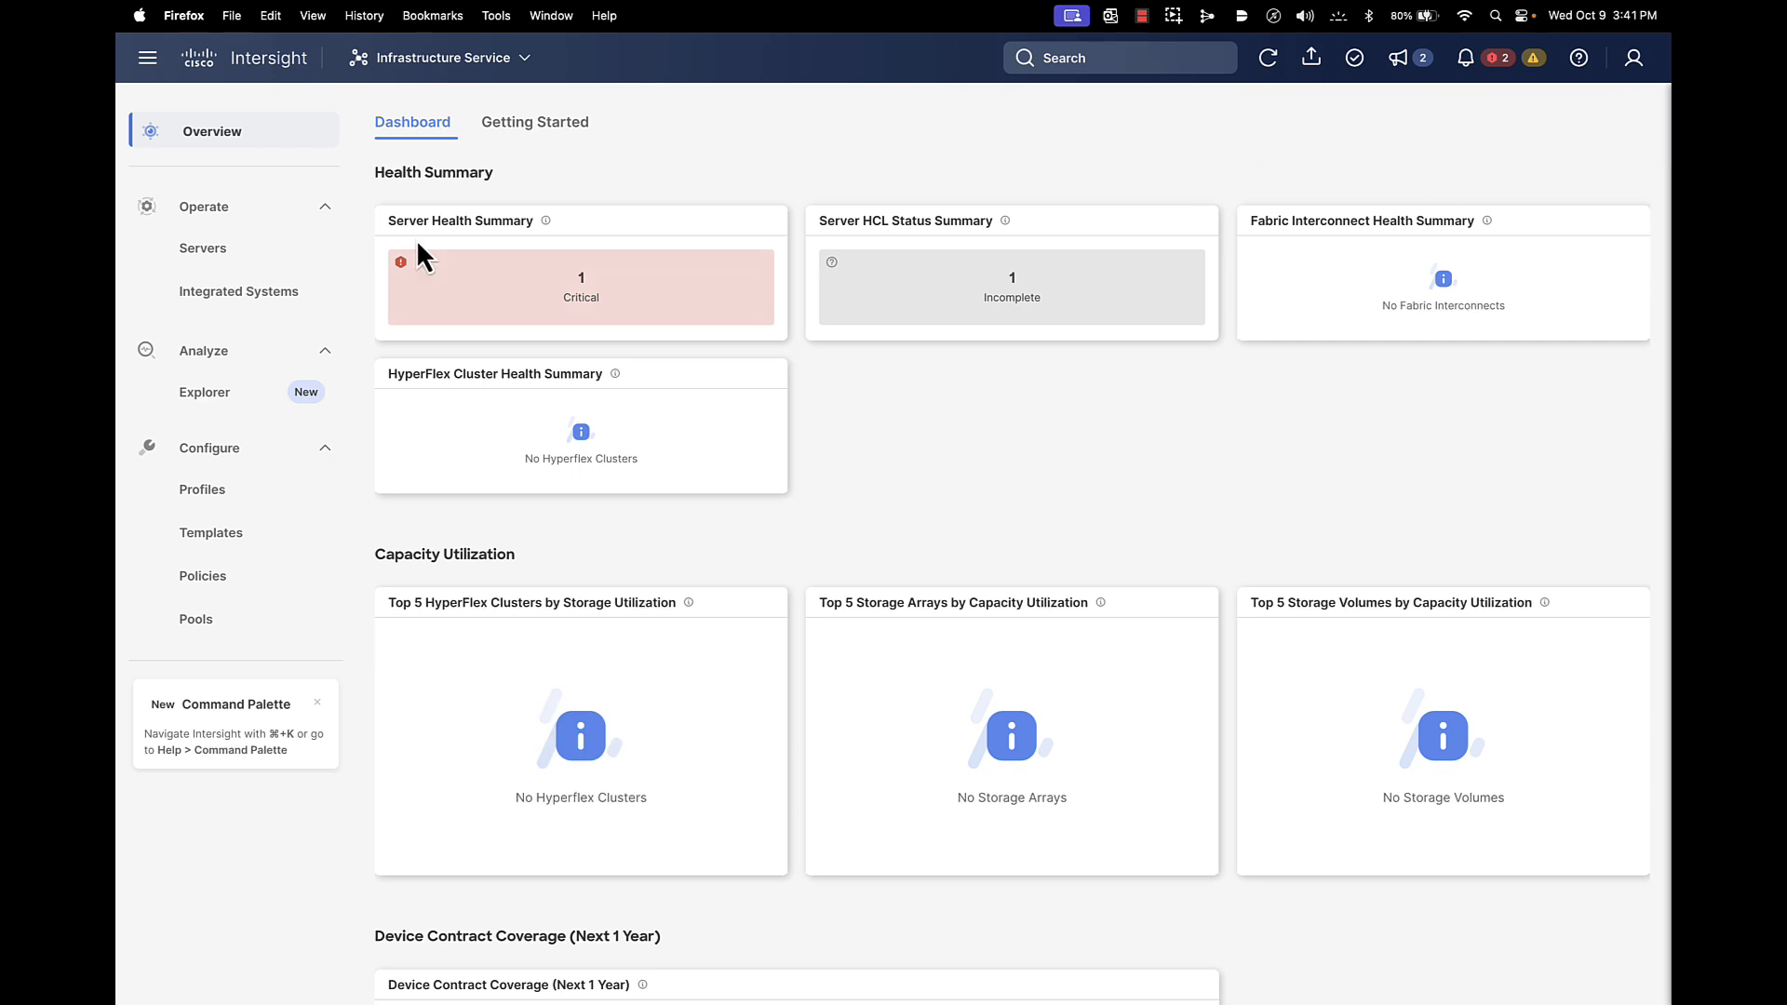
{"action": "left_click", "coordinate": [202, 247]}
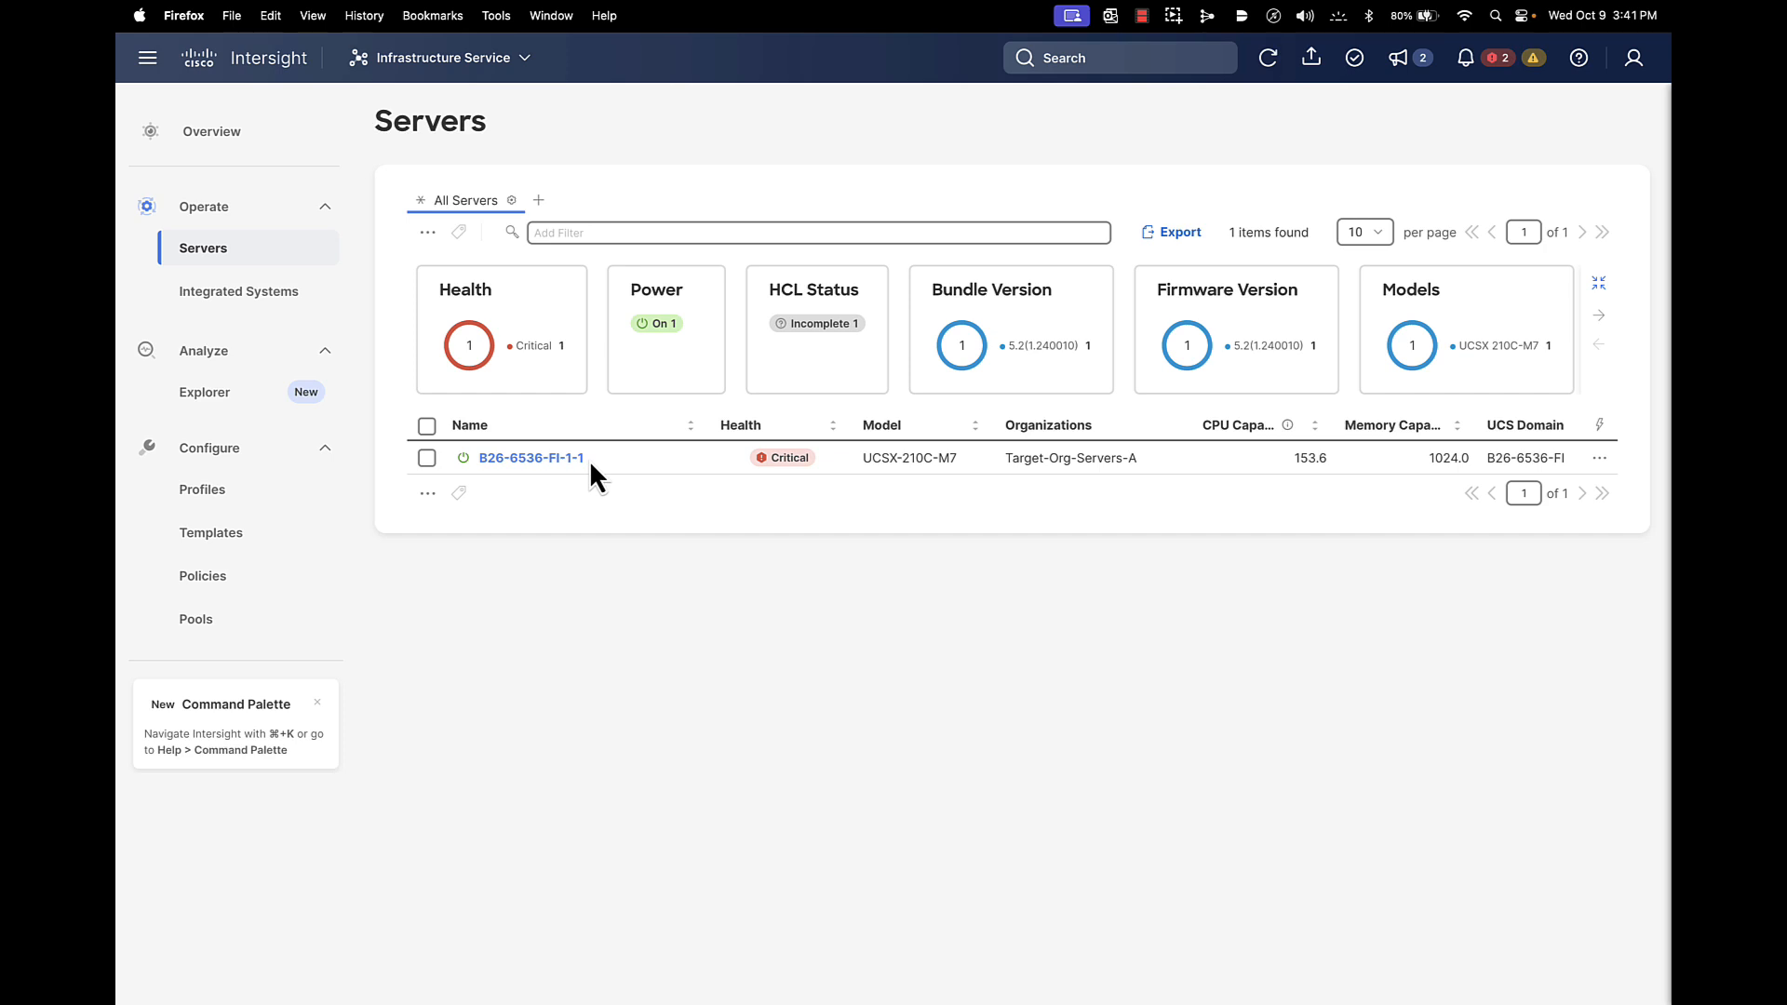
{"action": "left_click", "coordinate": [427, 457]}
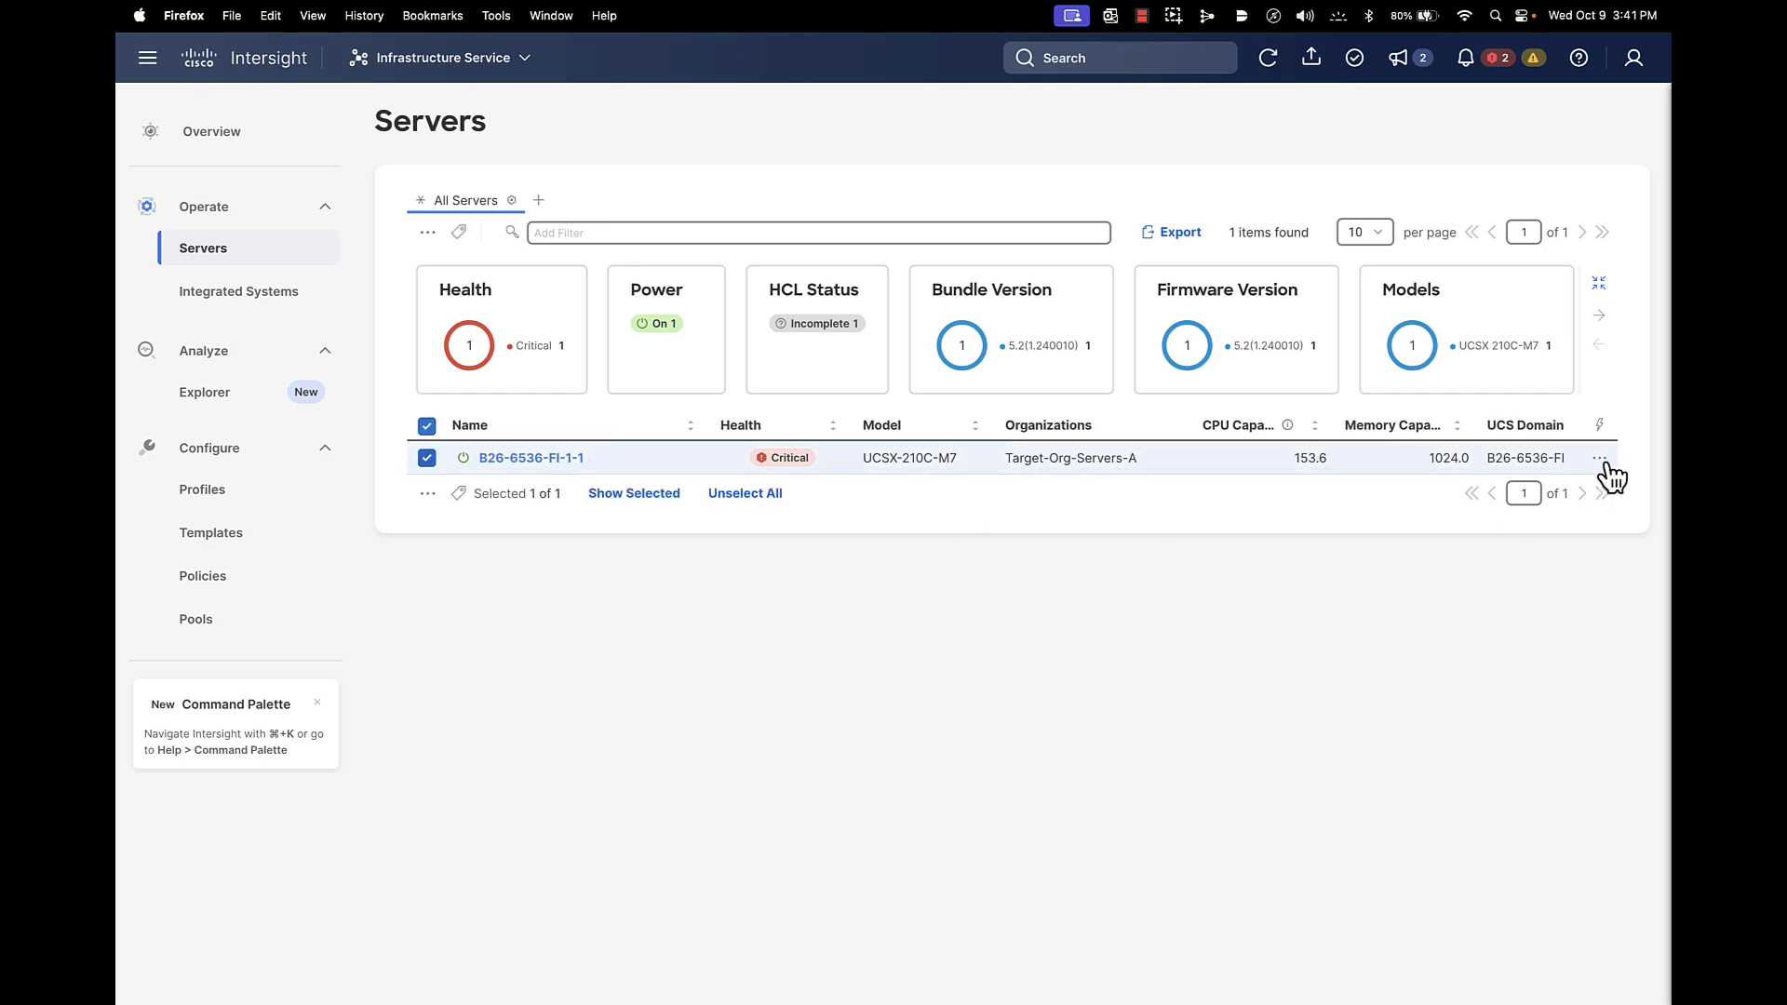
{"action": "left_click", "coordinate": [1599, 458]}
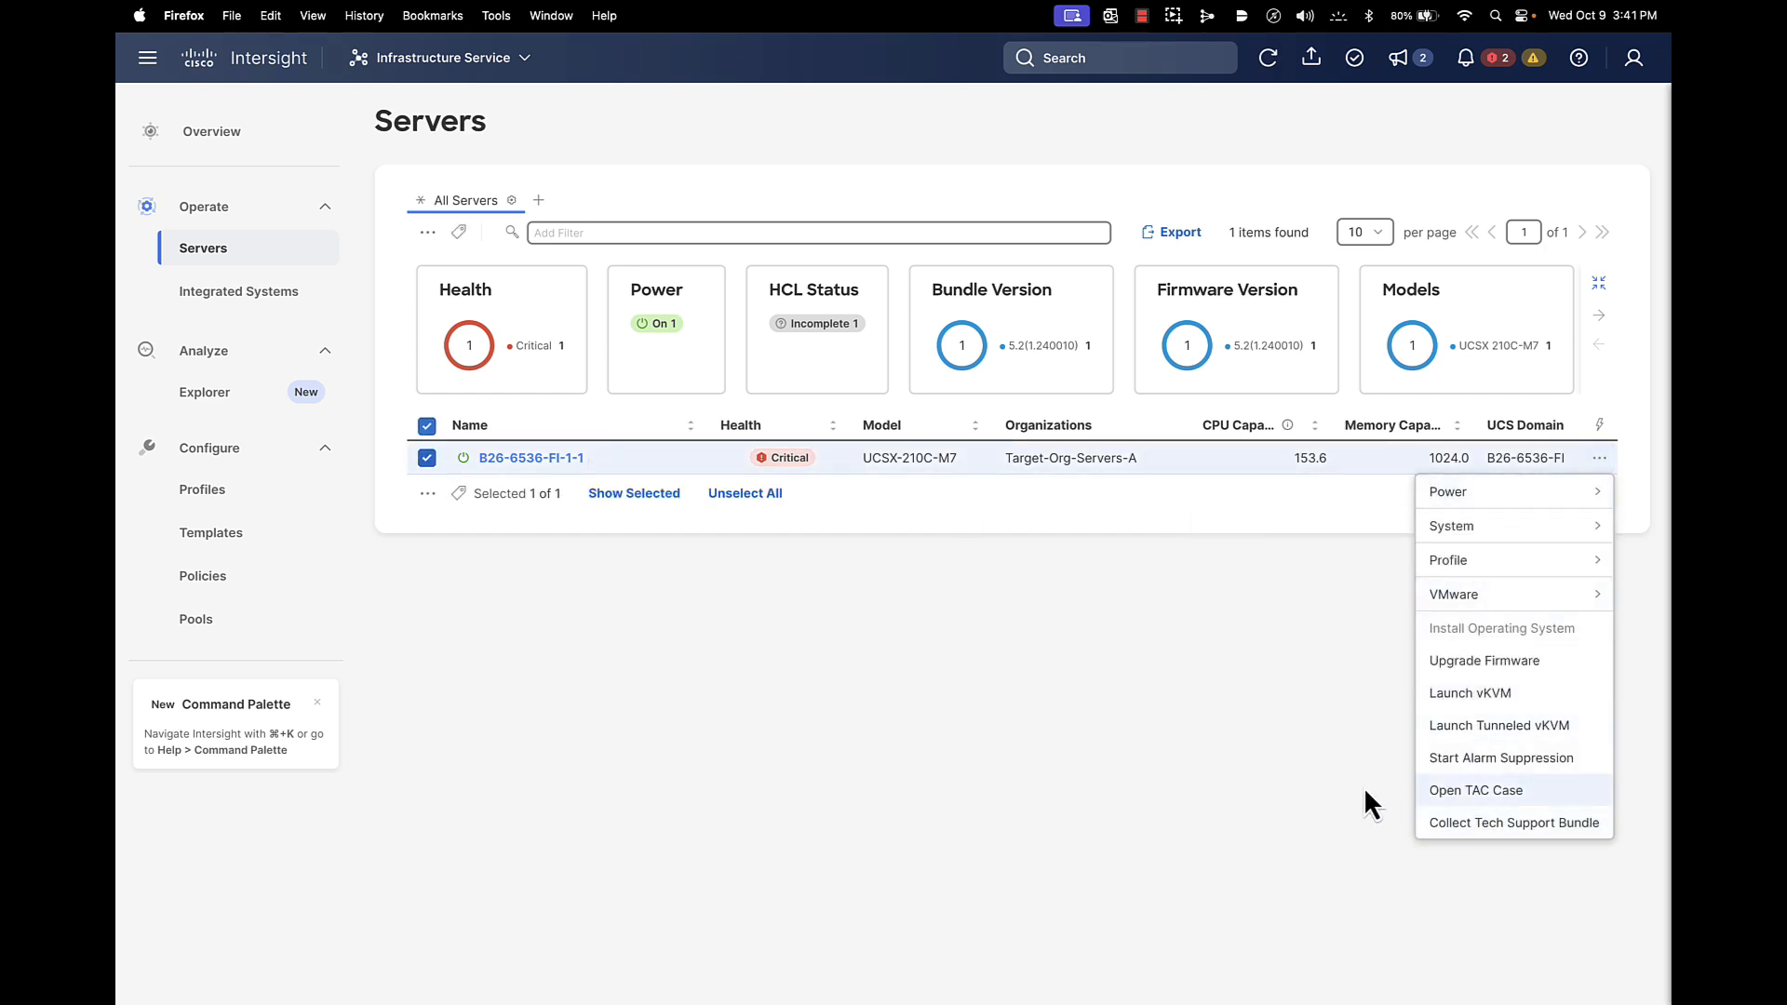
{"action": "left_click", "coordinate": [1299, 783]}
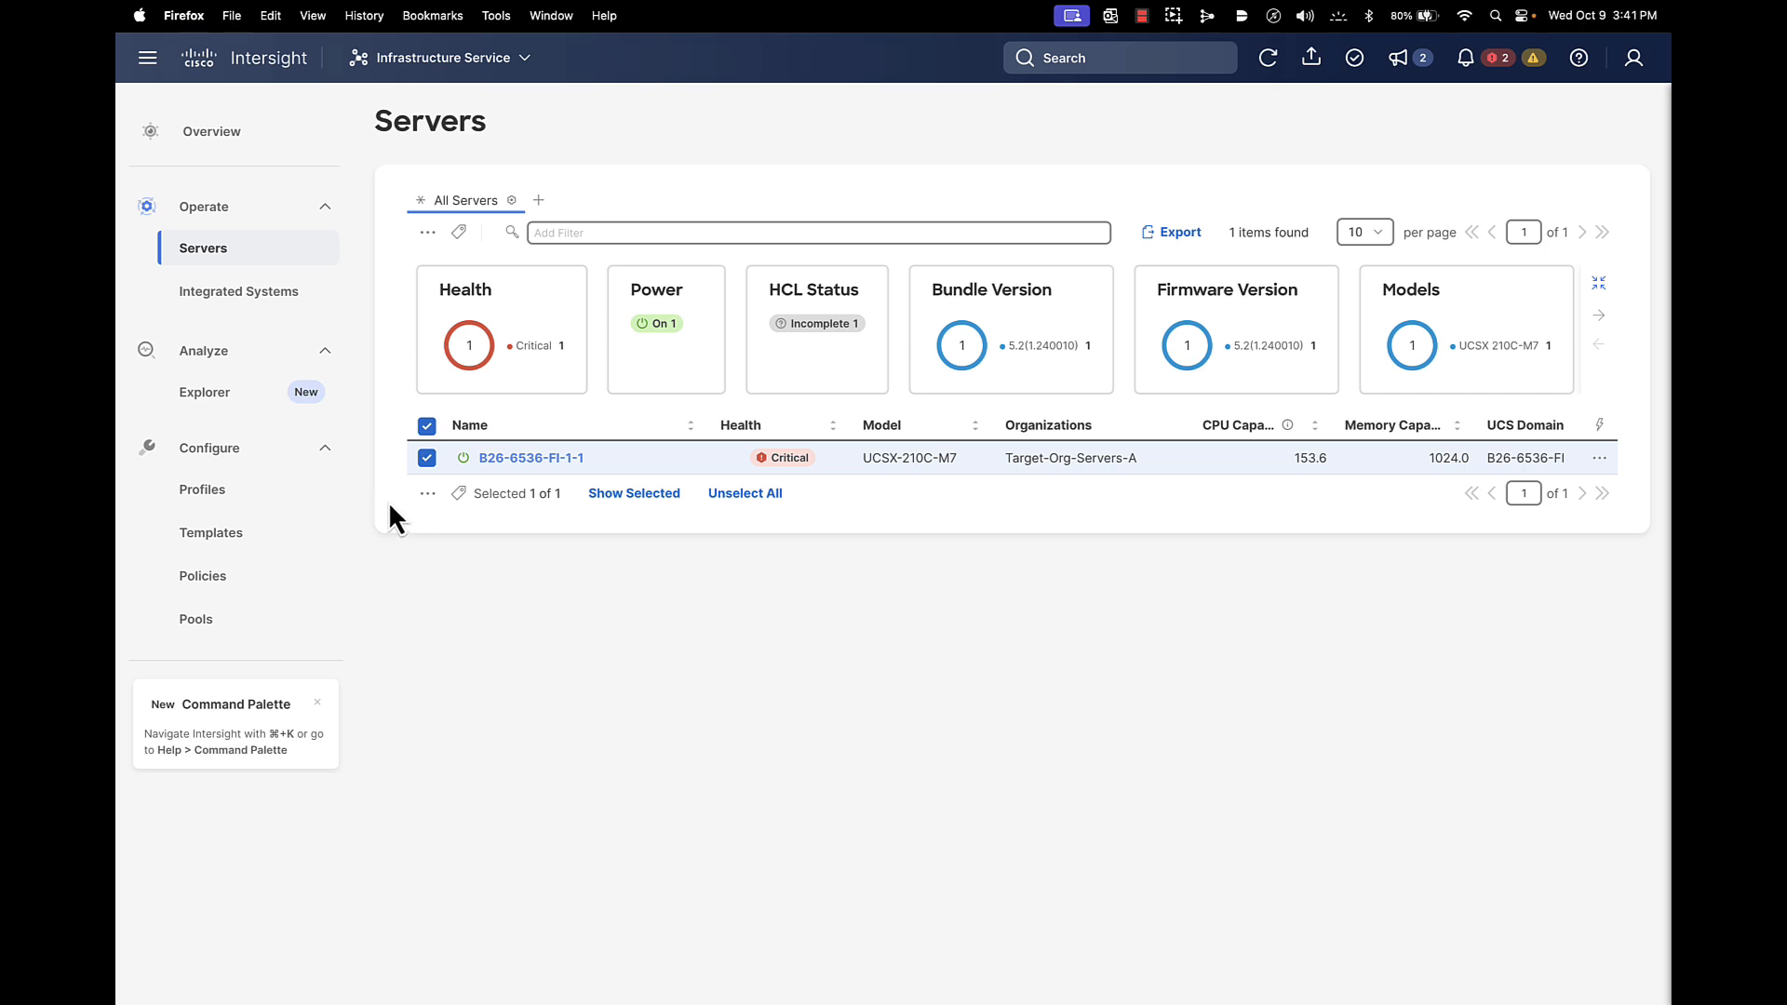
{"action": "left_click", "coordinate": [228, 540]}
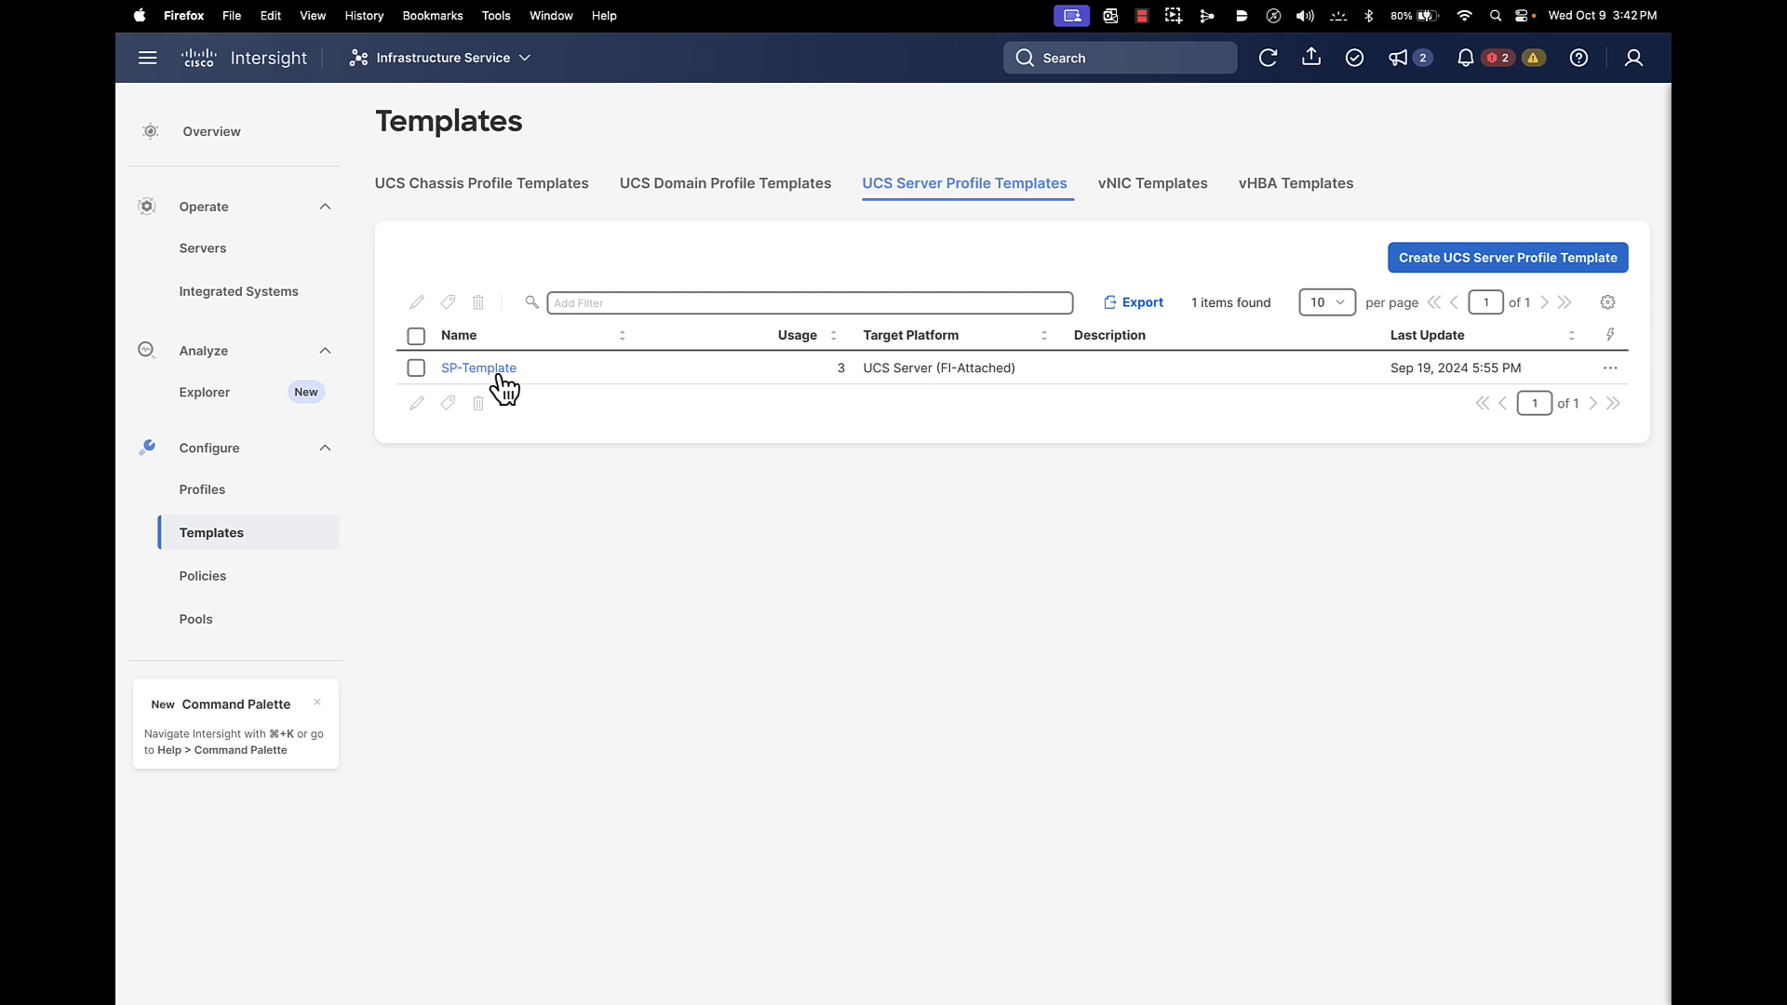
Try editing SP-Template and dismiss the operation-forbidden warning
{"action": "left_click", "coordinate": [416, 368]}
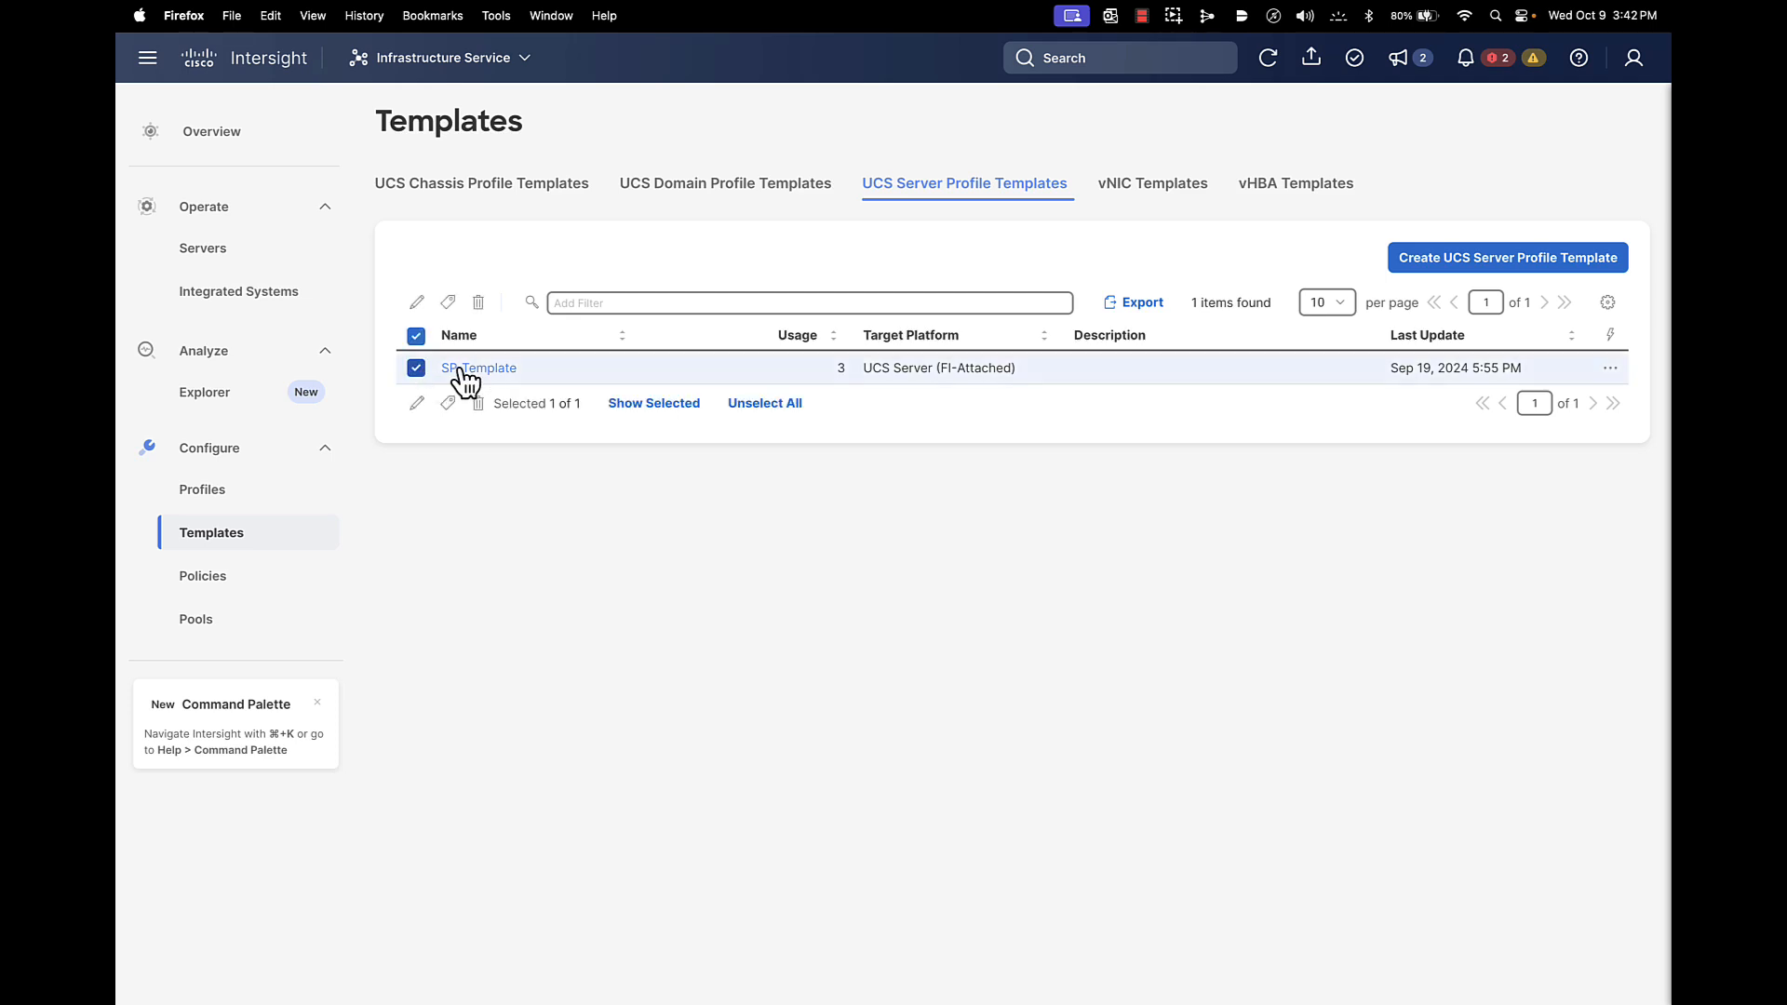
{"action": "left_click", "coordinate": [418, 403]}
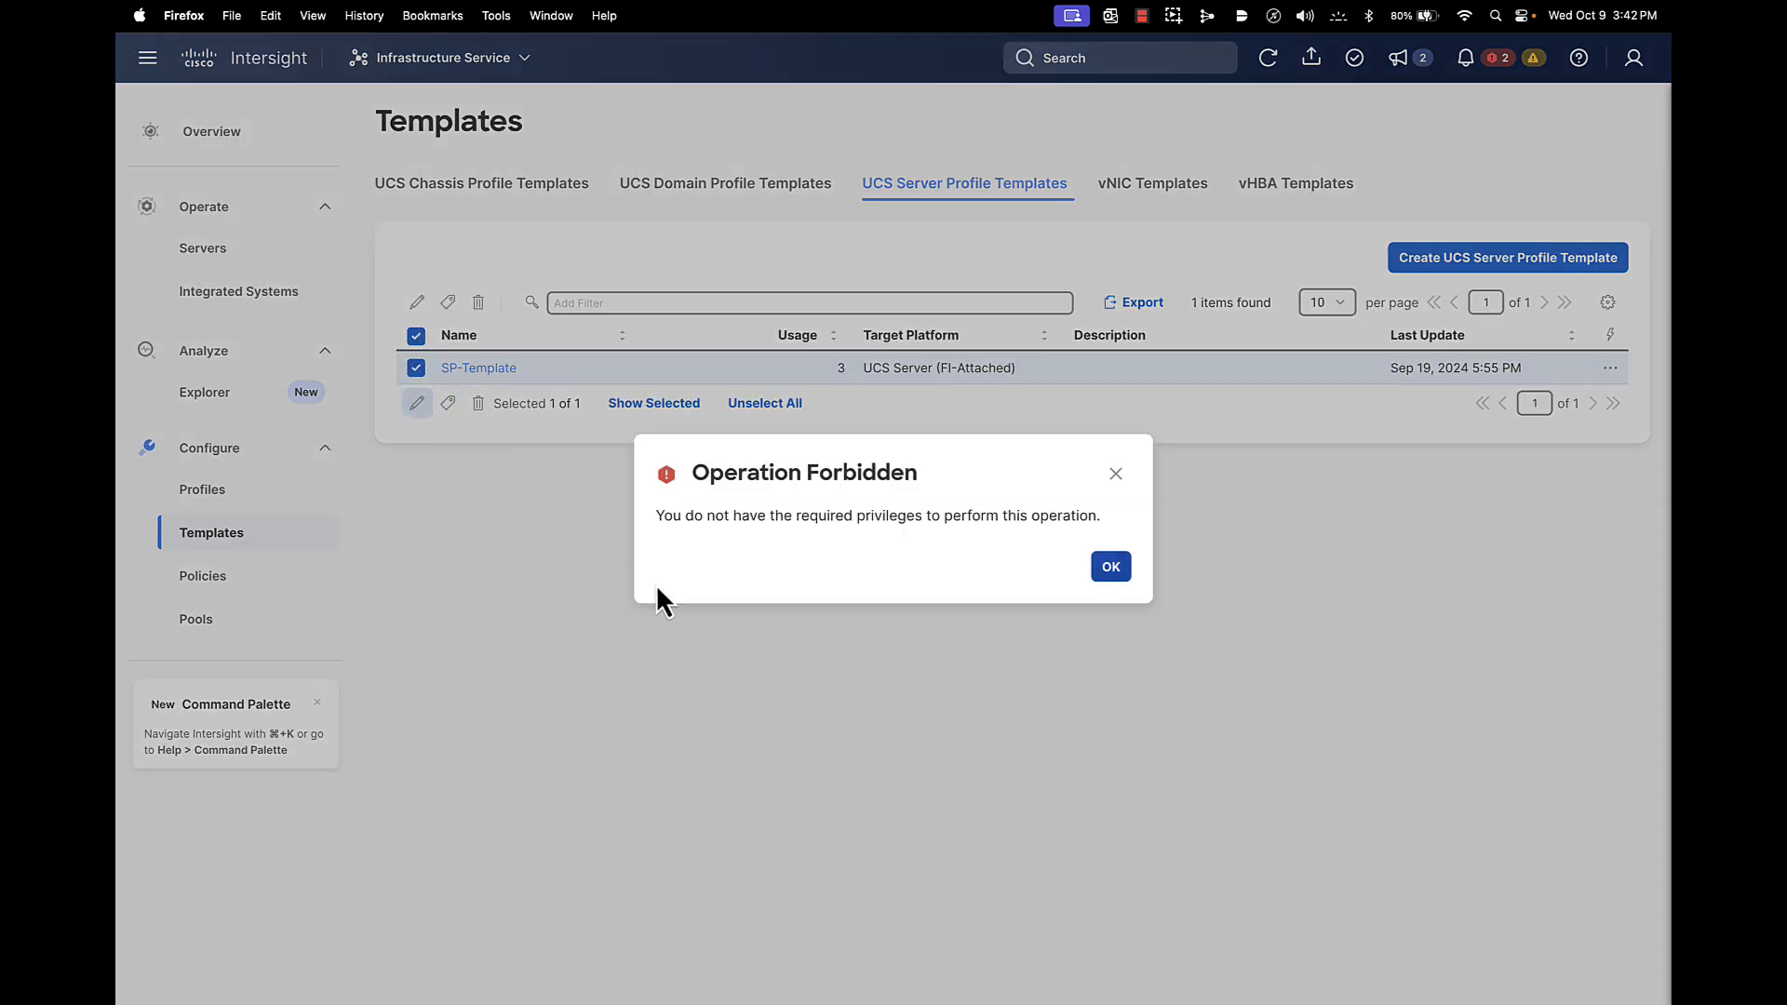
{"action": "left_click", "coordinate": [1108, 567]}
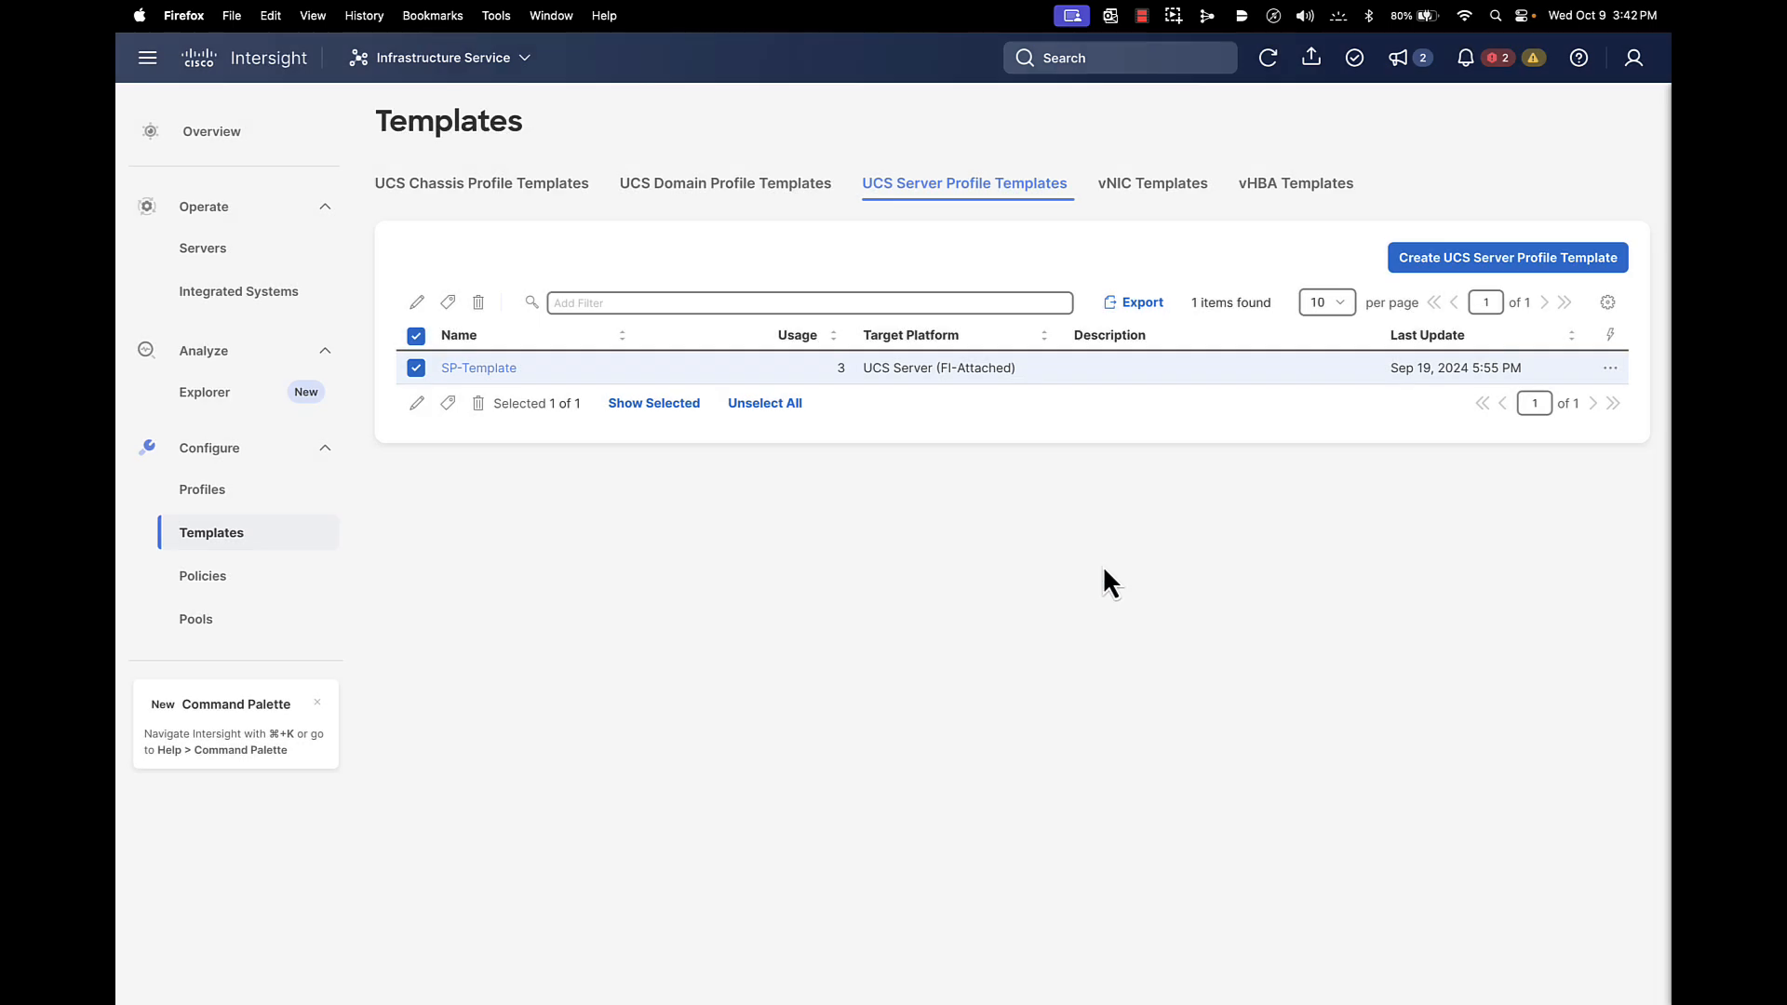
Refresh the UCS Domain Profile Templates list, which shows no items
{"action": "left_click", "coordinate": [778, 196]}
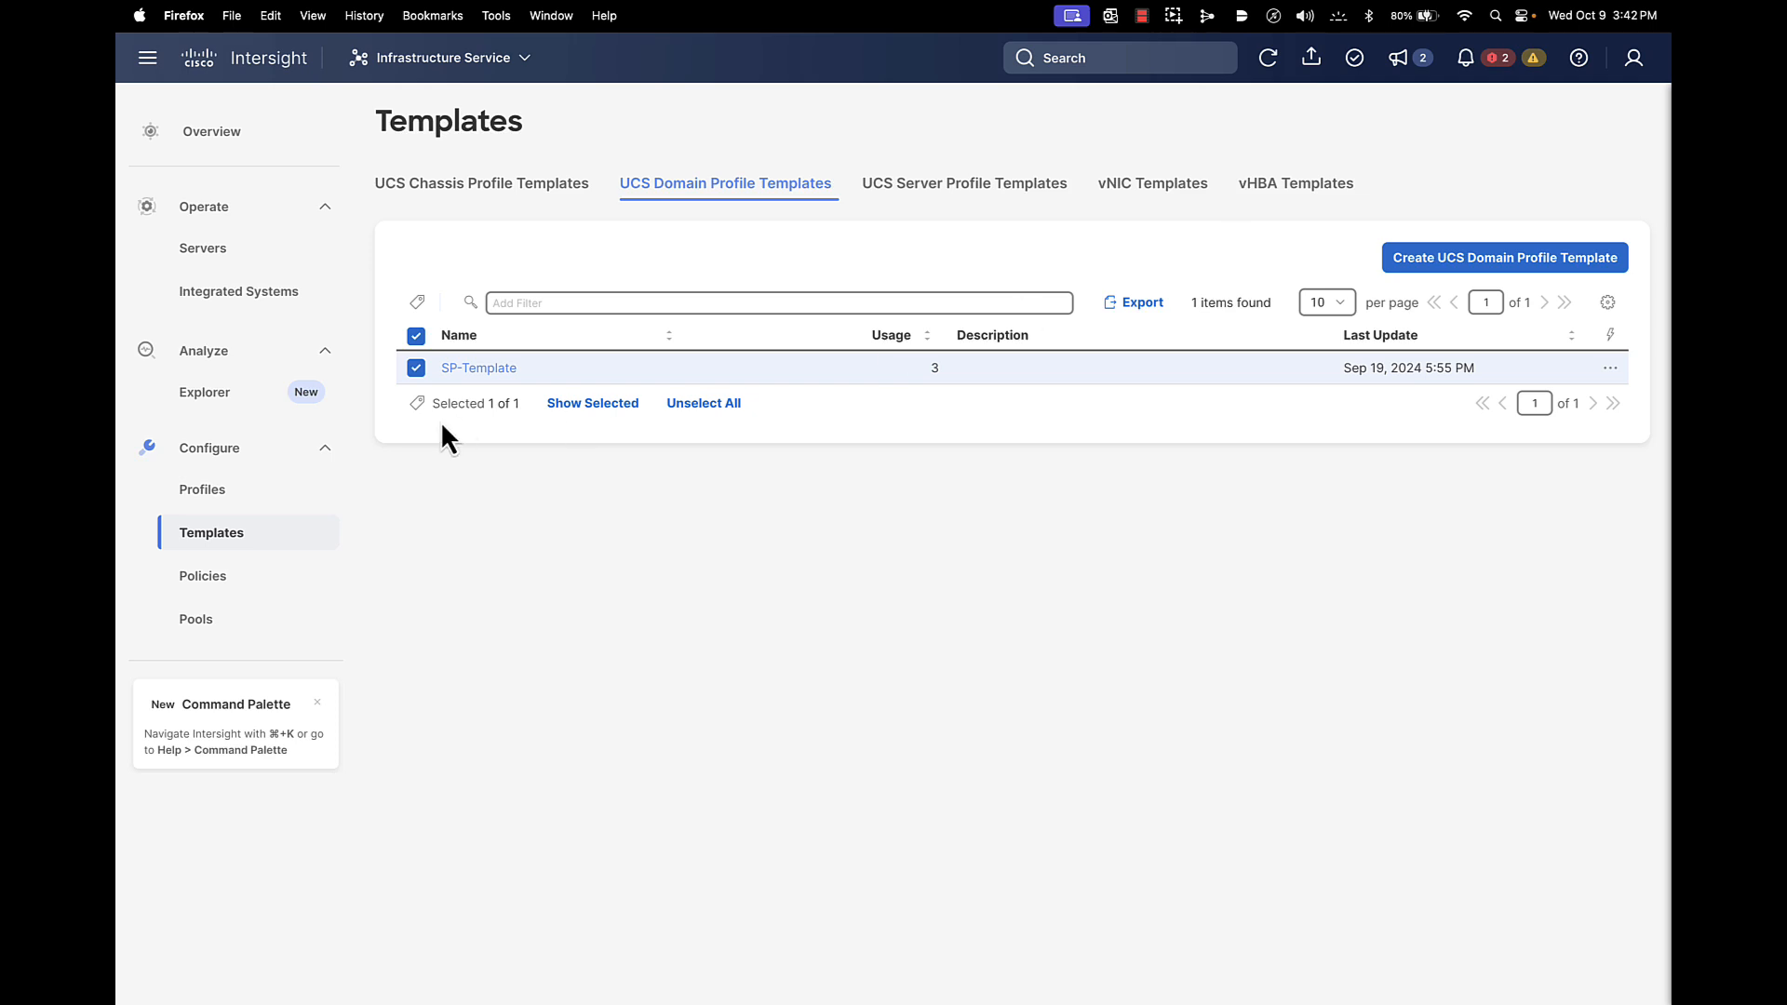
{"action": "left_click", "coordinate": [416, 371]}
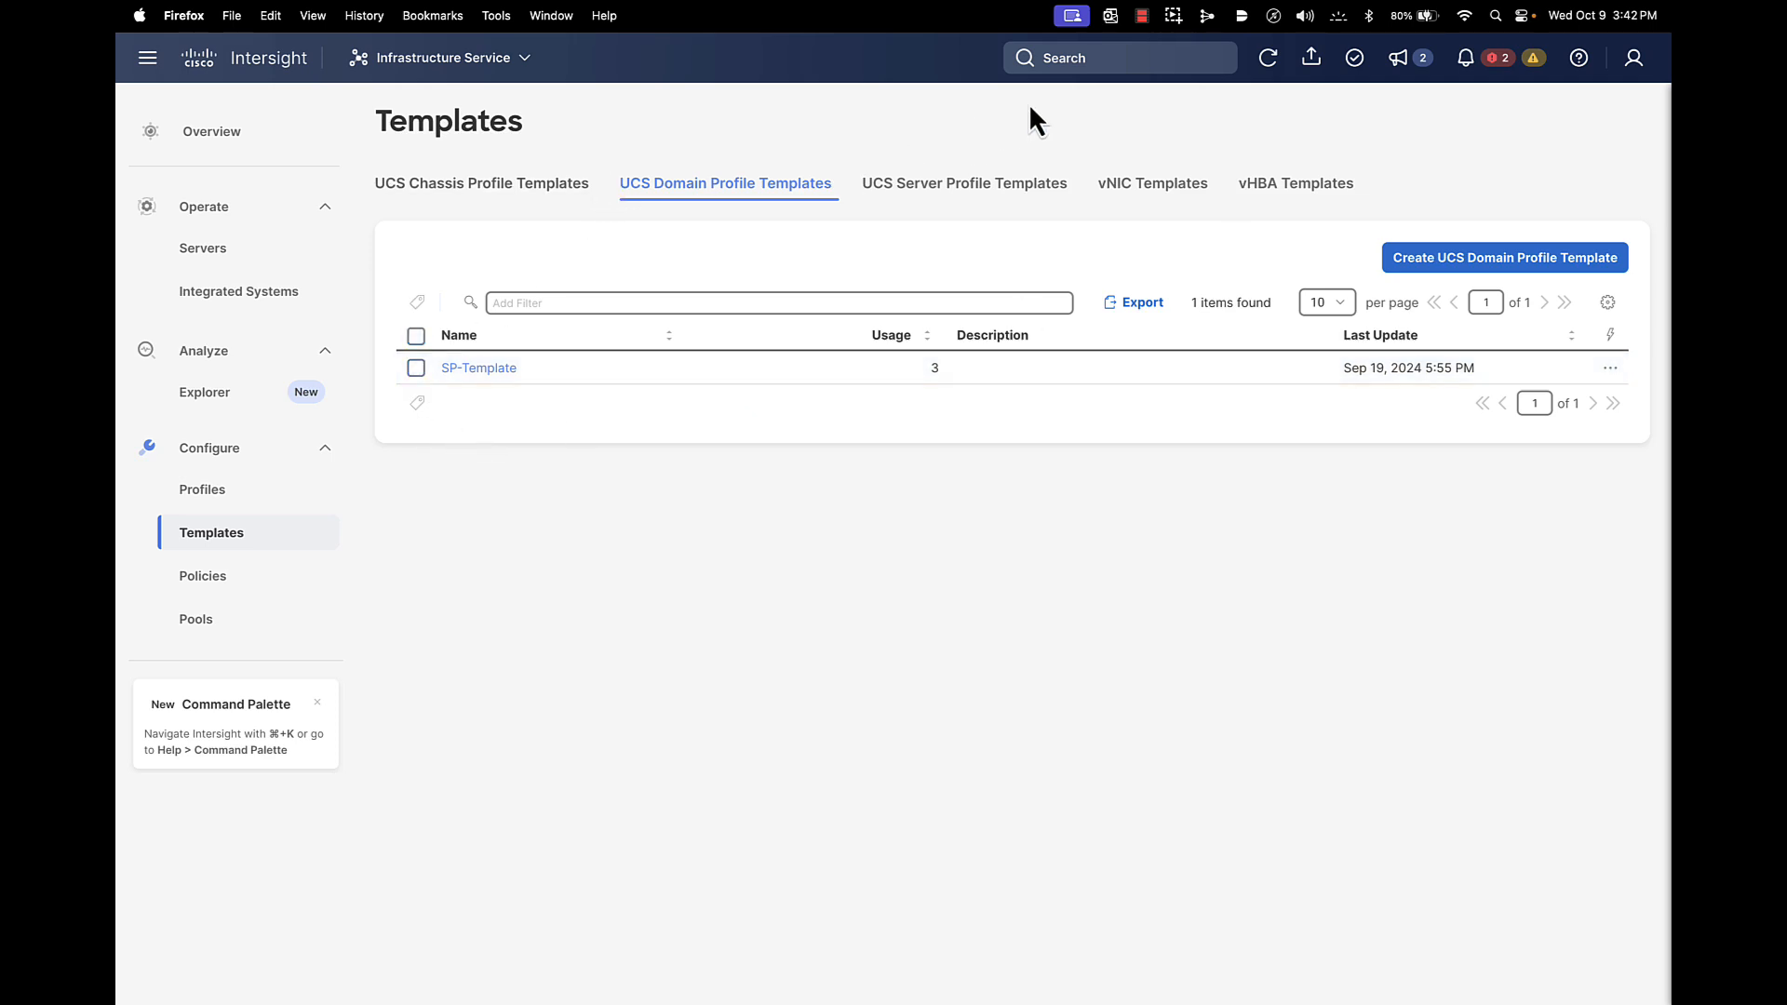
{"action": "left_click", "coordinate": [1270, 61]}
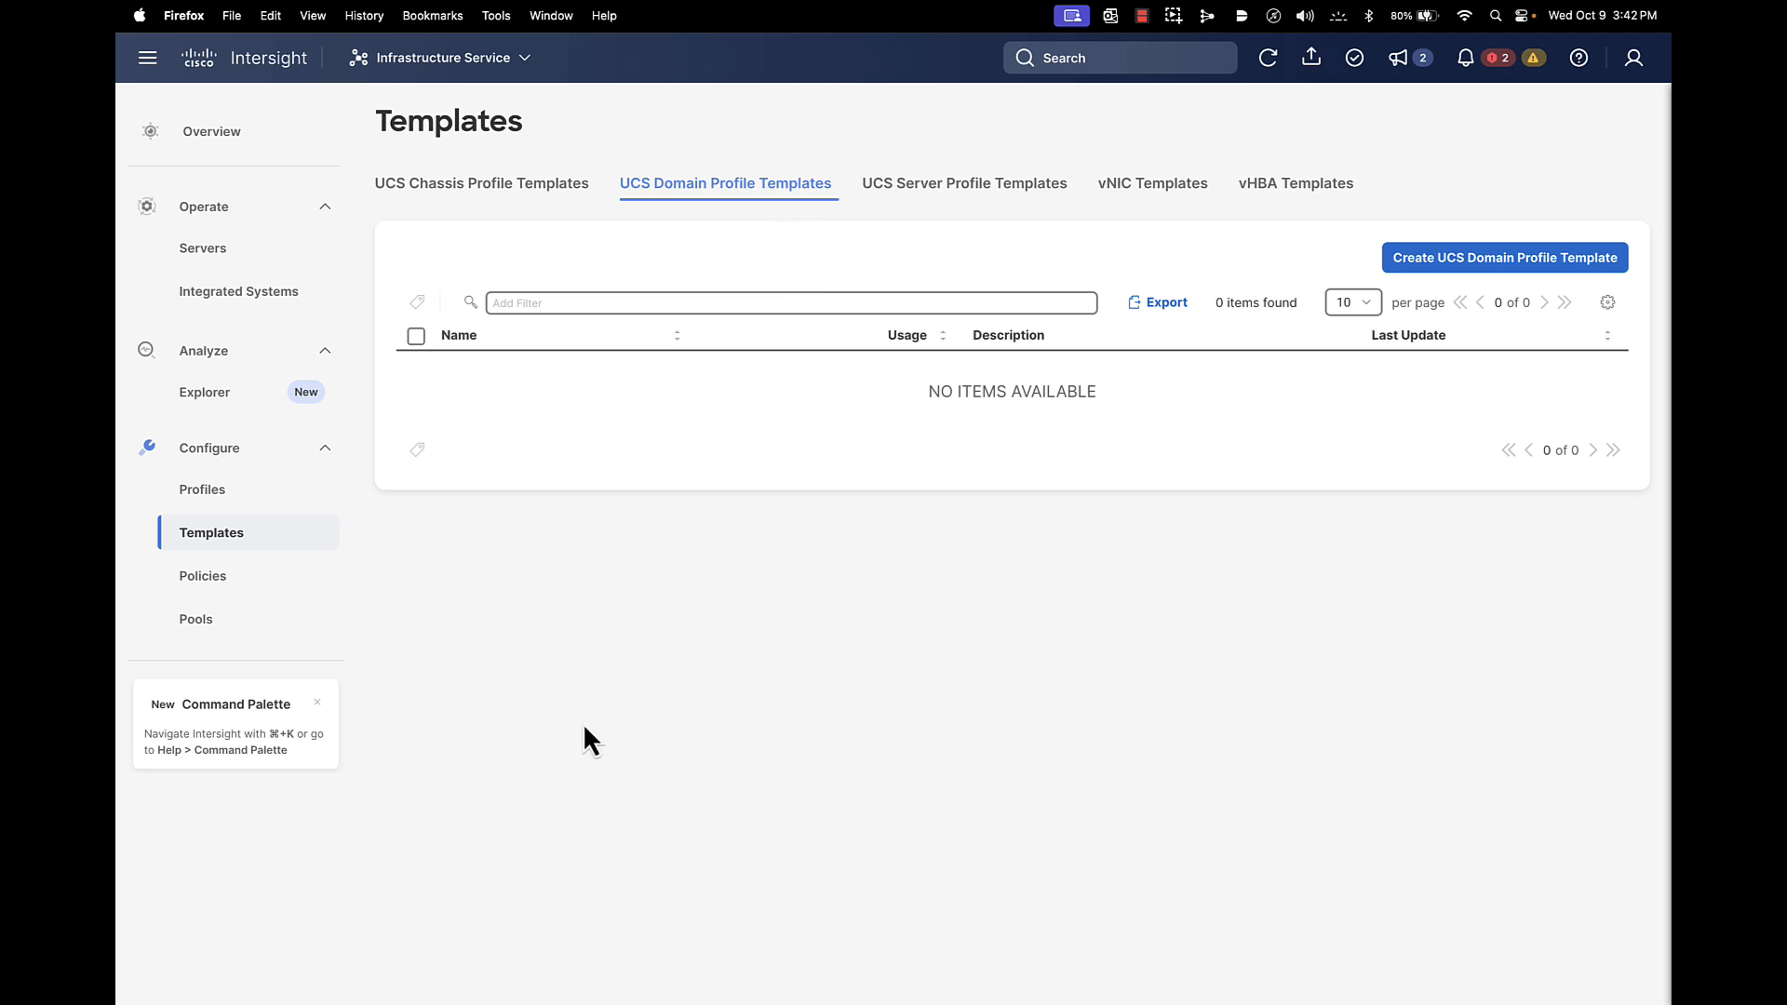
{"action": "left_click", "coordinate": [247, 491]}
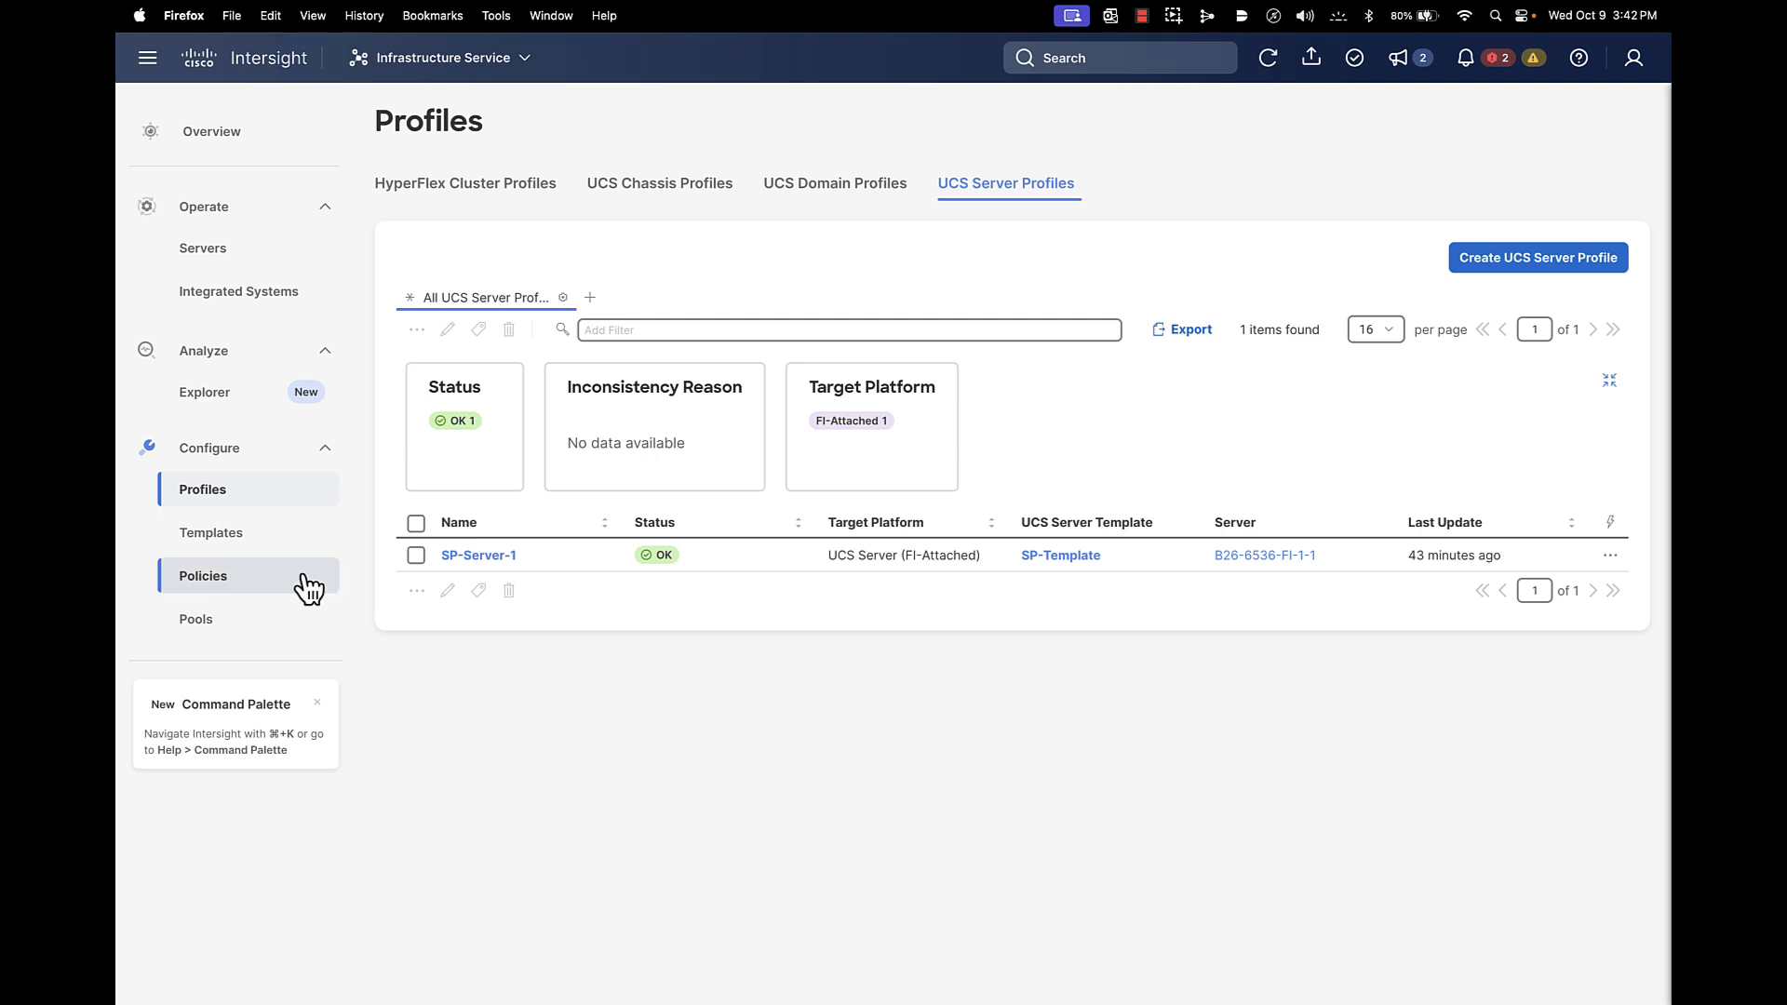
Browse Policies and the SP-Template server profile template, ending on Policies with Server-Boot and Server-BIOS
{"action": "left_click", "coordinate": [238, 580]}
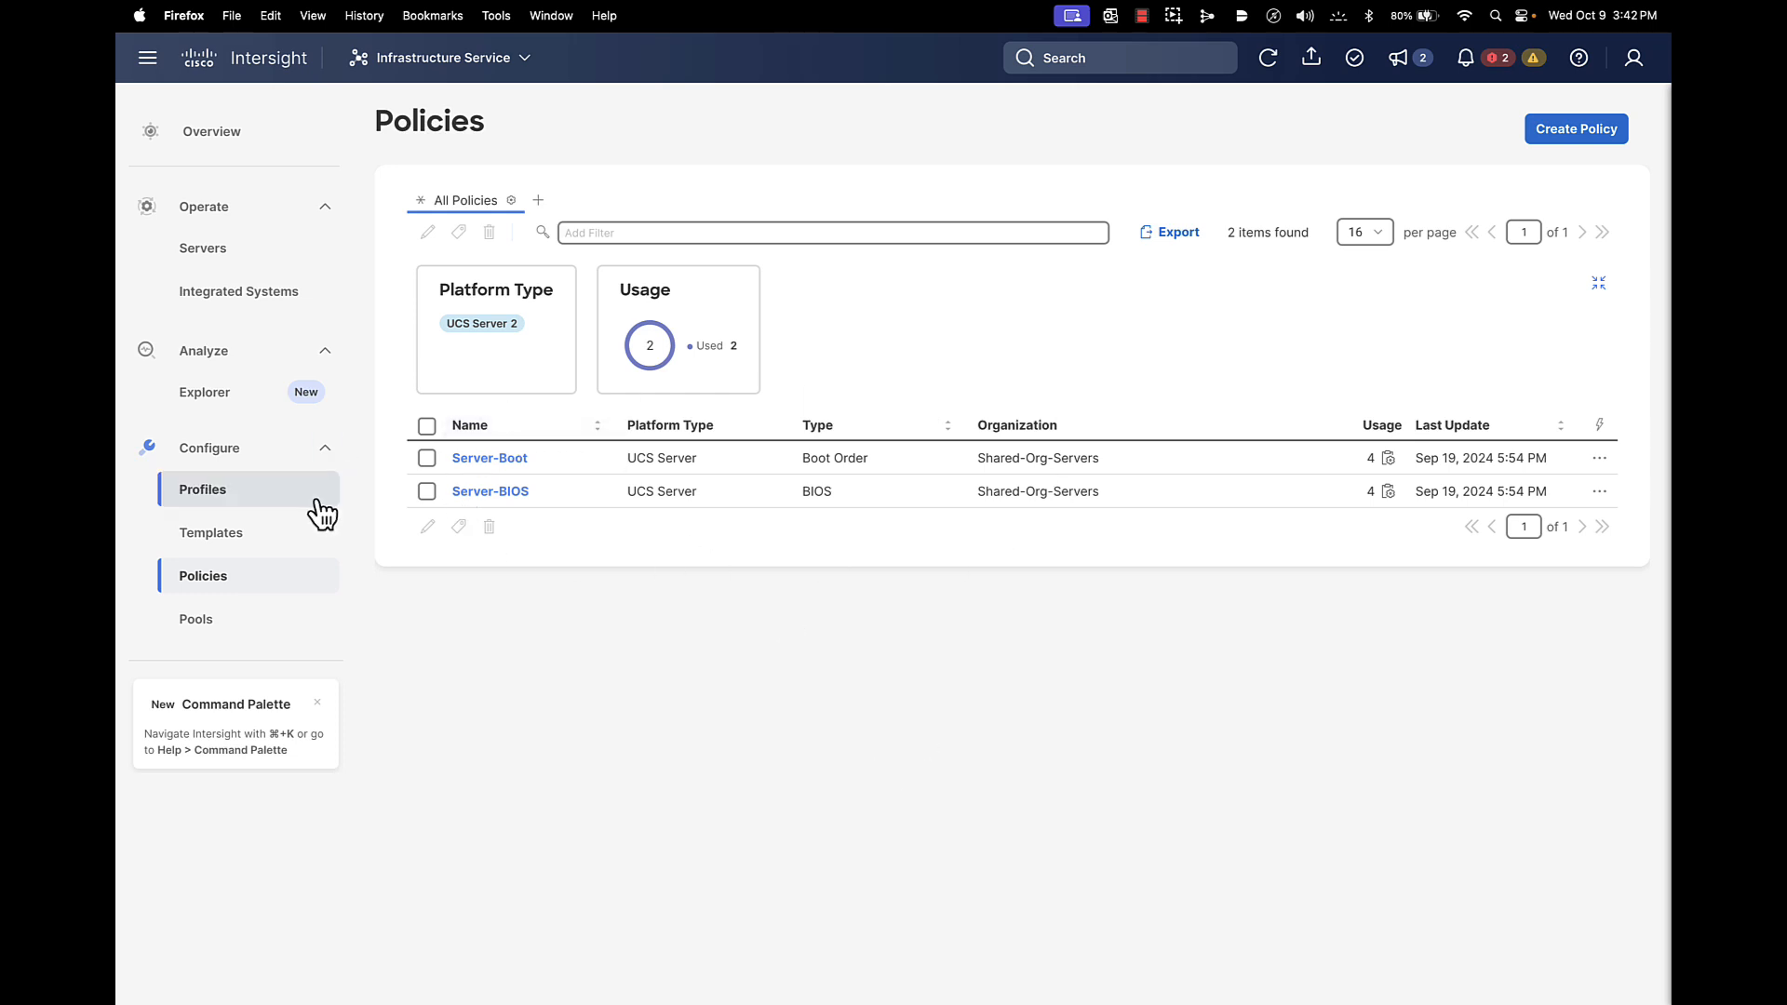
{"action": "left_click", "coordinate": [250, 535]}
{"action": "left_click", "coordinate": [973, 183]}
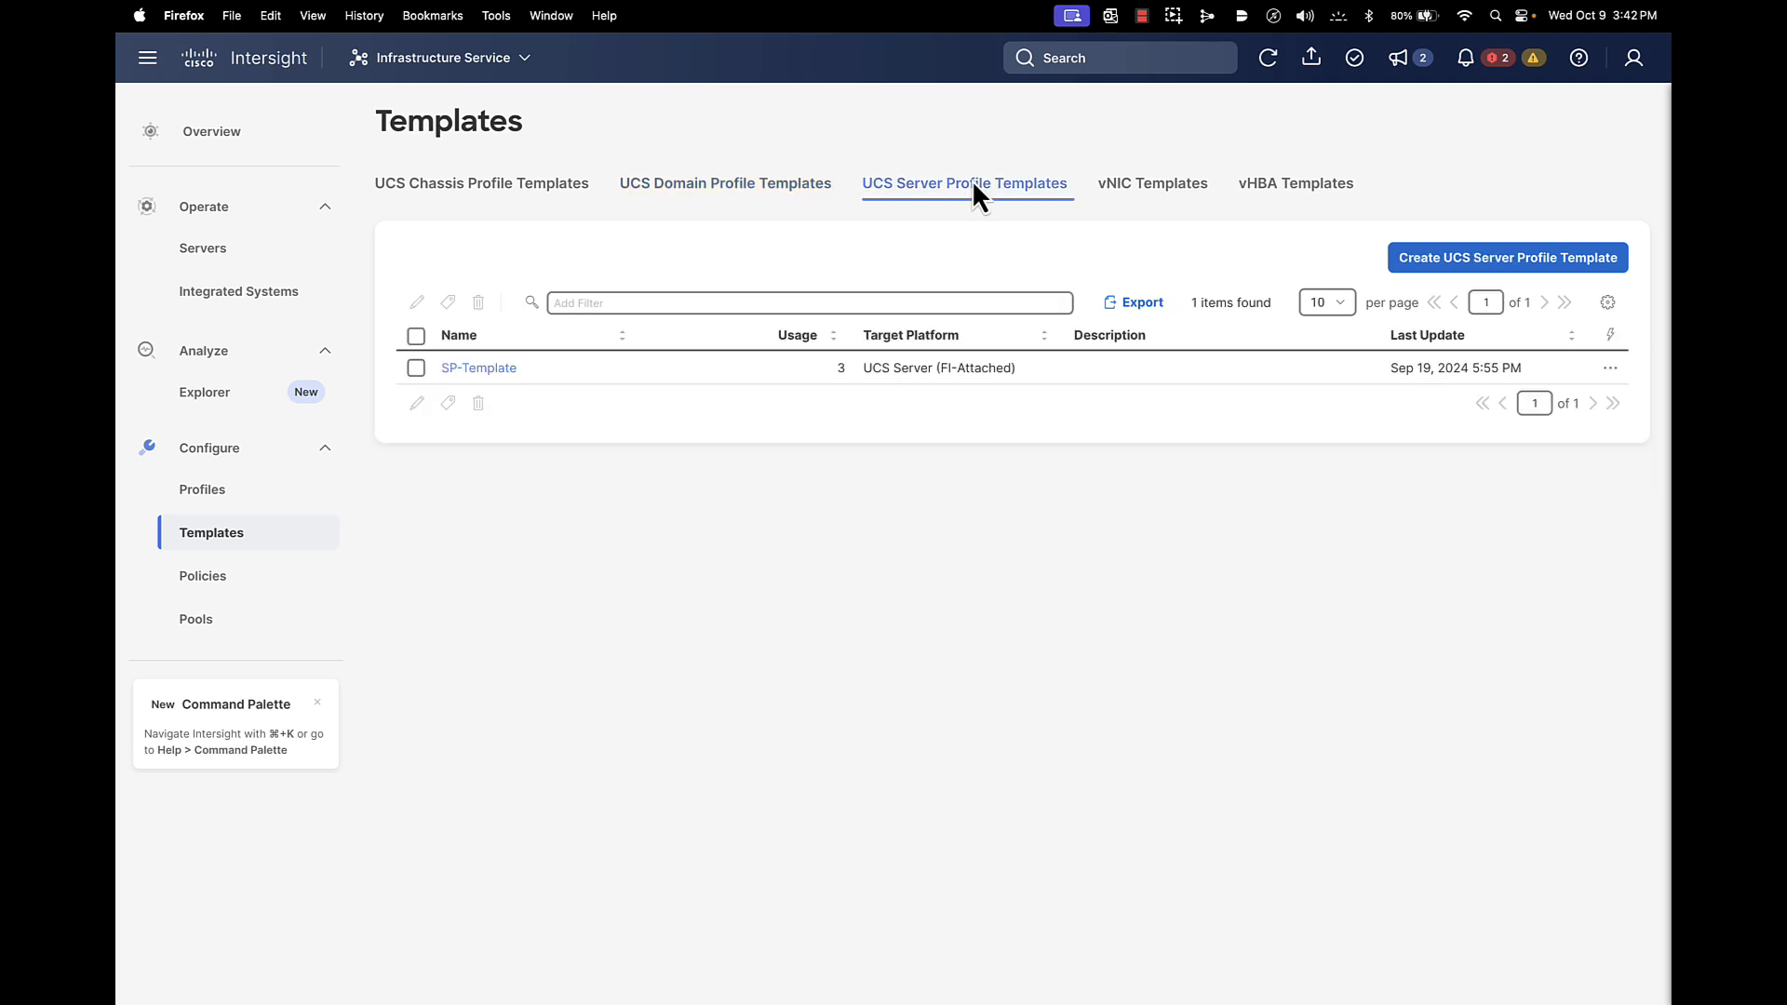
{"action": "left_click", "coordinate": [207, 585]}
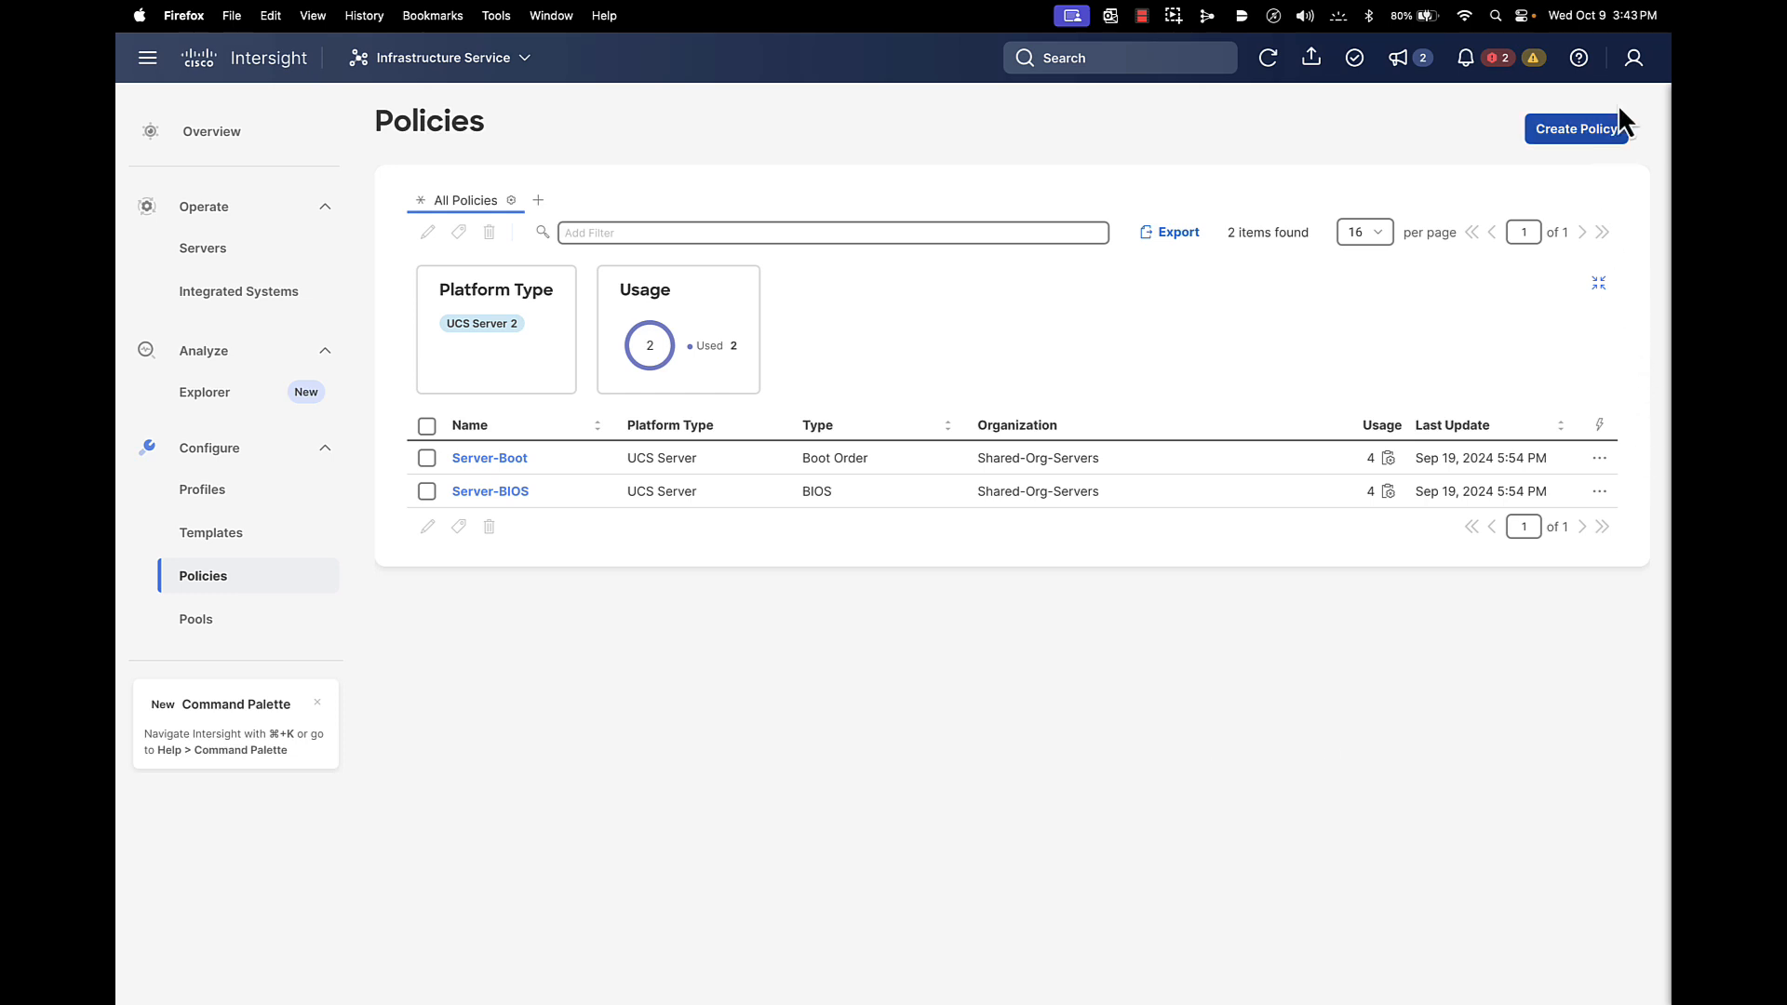
Sign out and log in locally as the Server 2-3 admin user
{"action": "left_click", "coordinate": [1634, 59]}
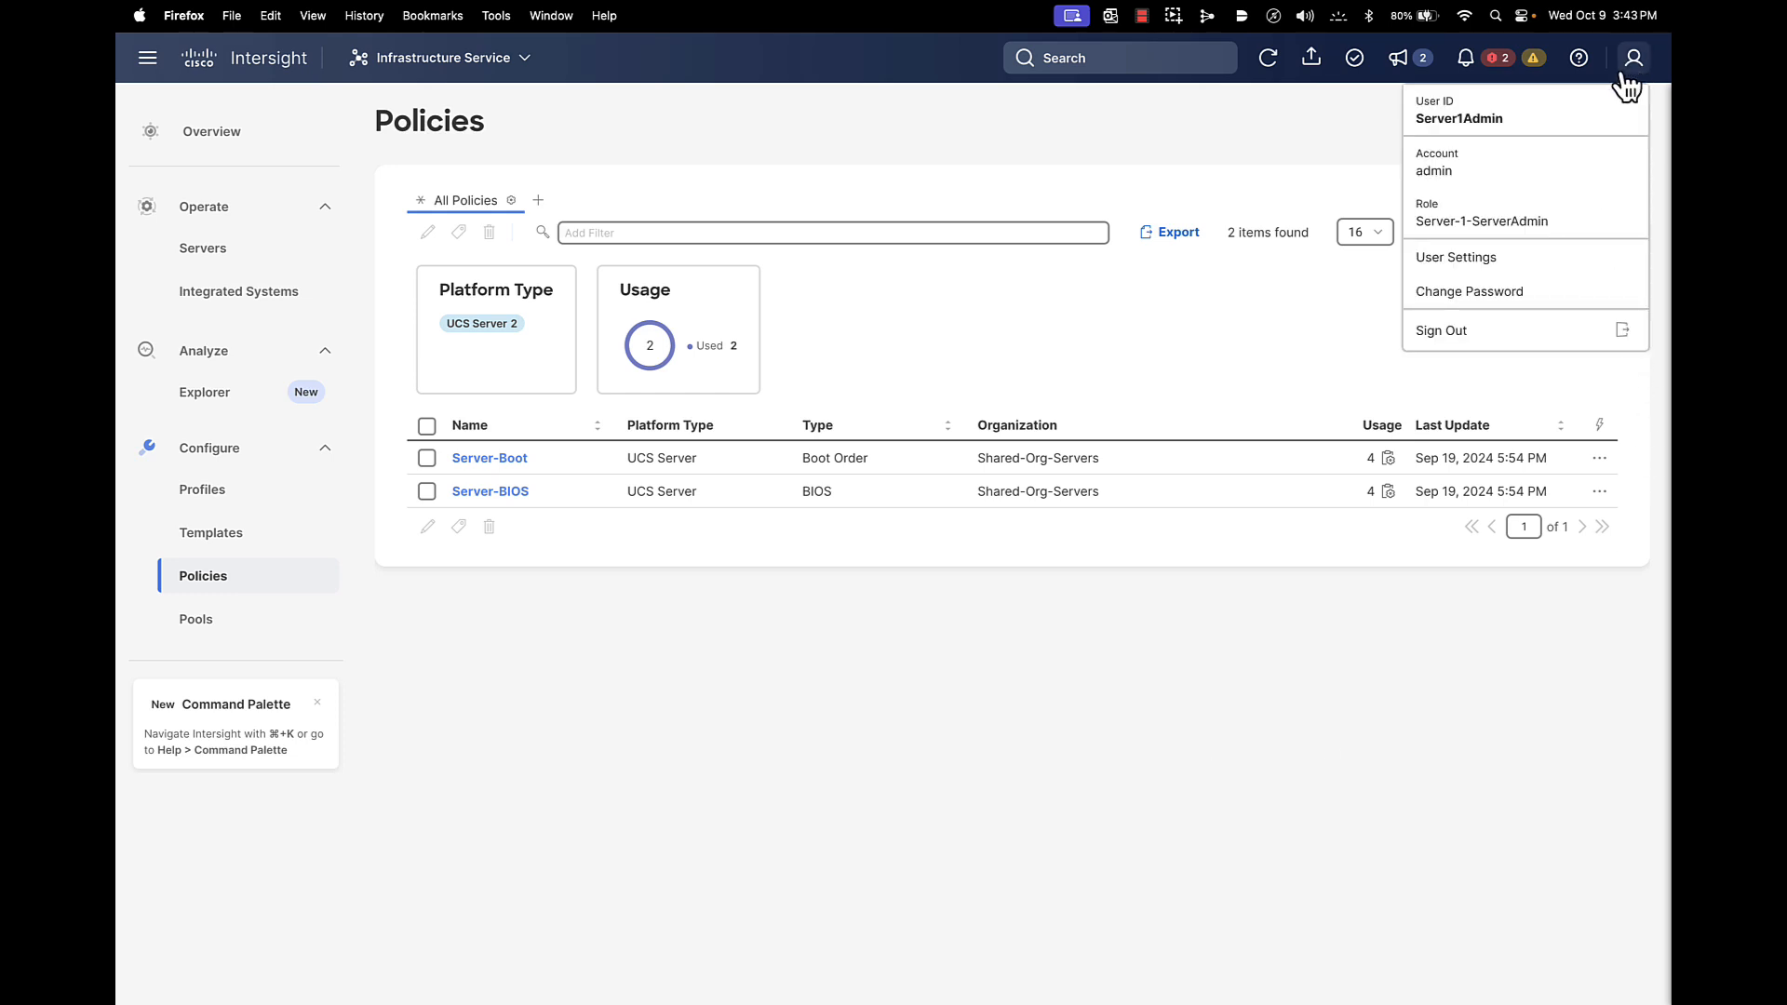
{"action": "left_click", "coordinate": [1456, 333]}
{"action": "left_click", "coordinate": [1342, 582]}
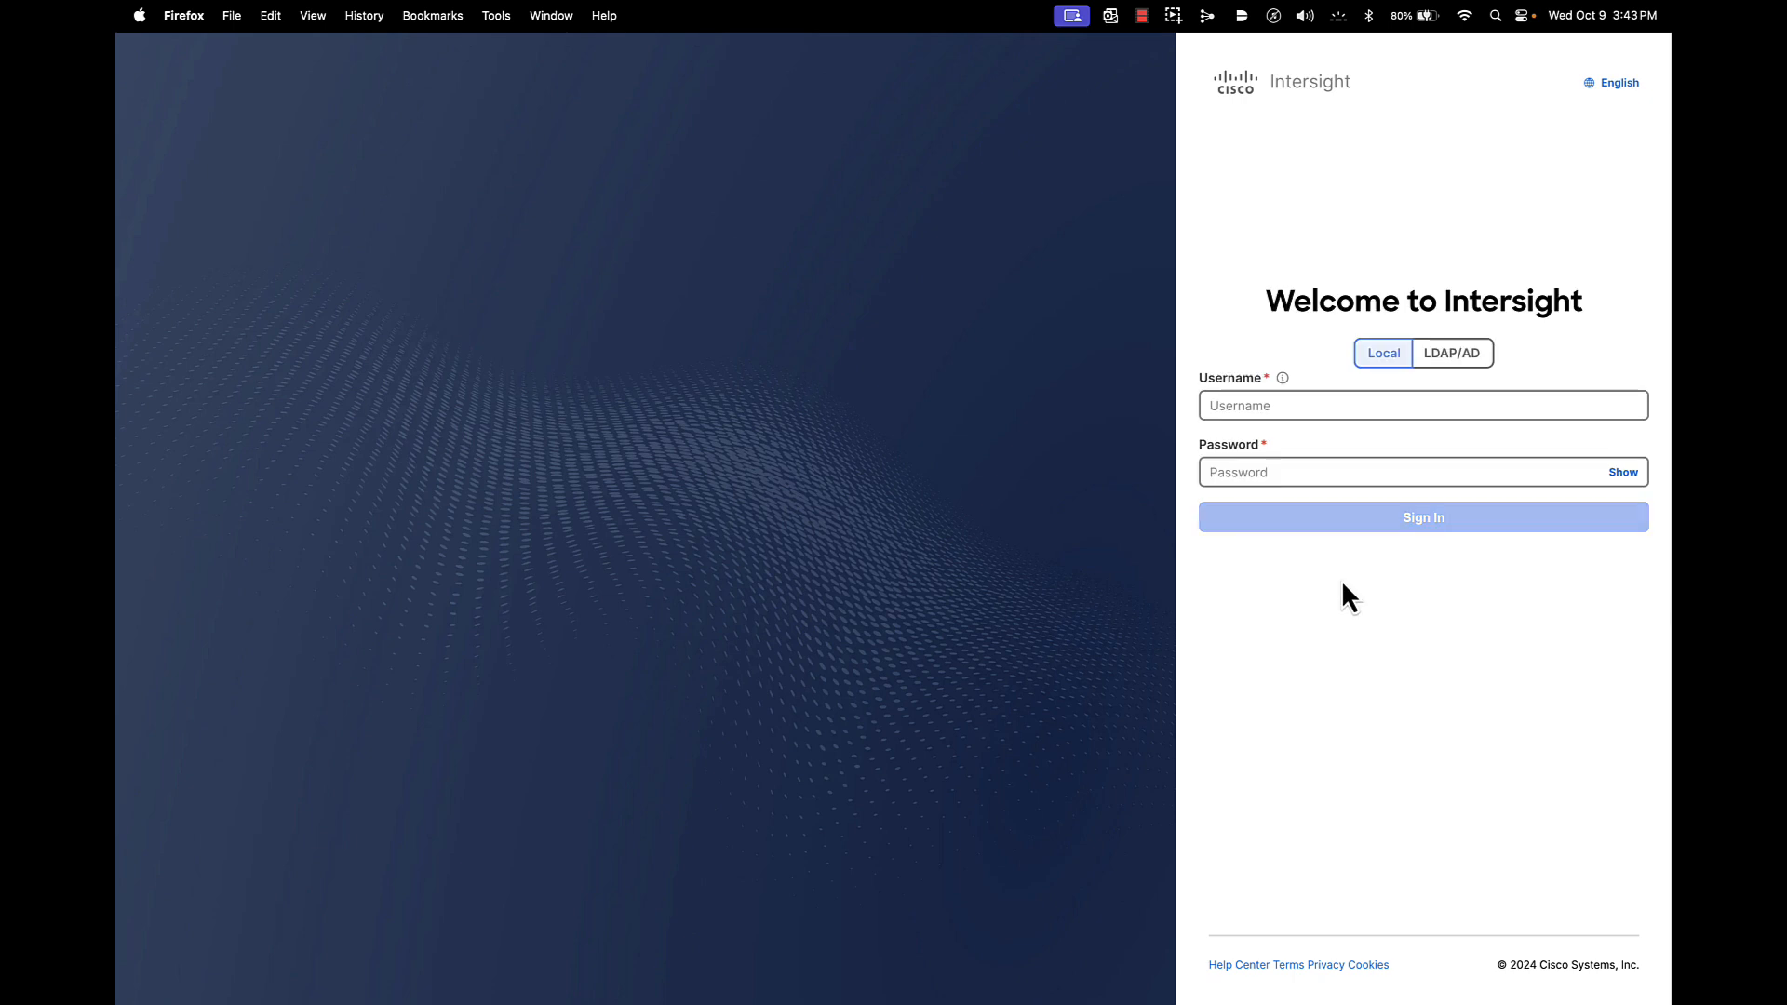
{"action": "left_click", "coordinate": [1234, 406]}
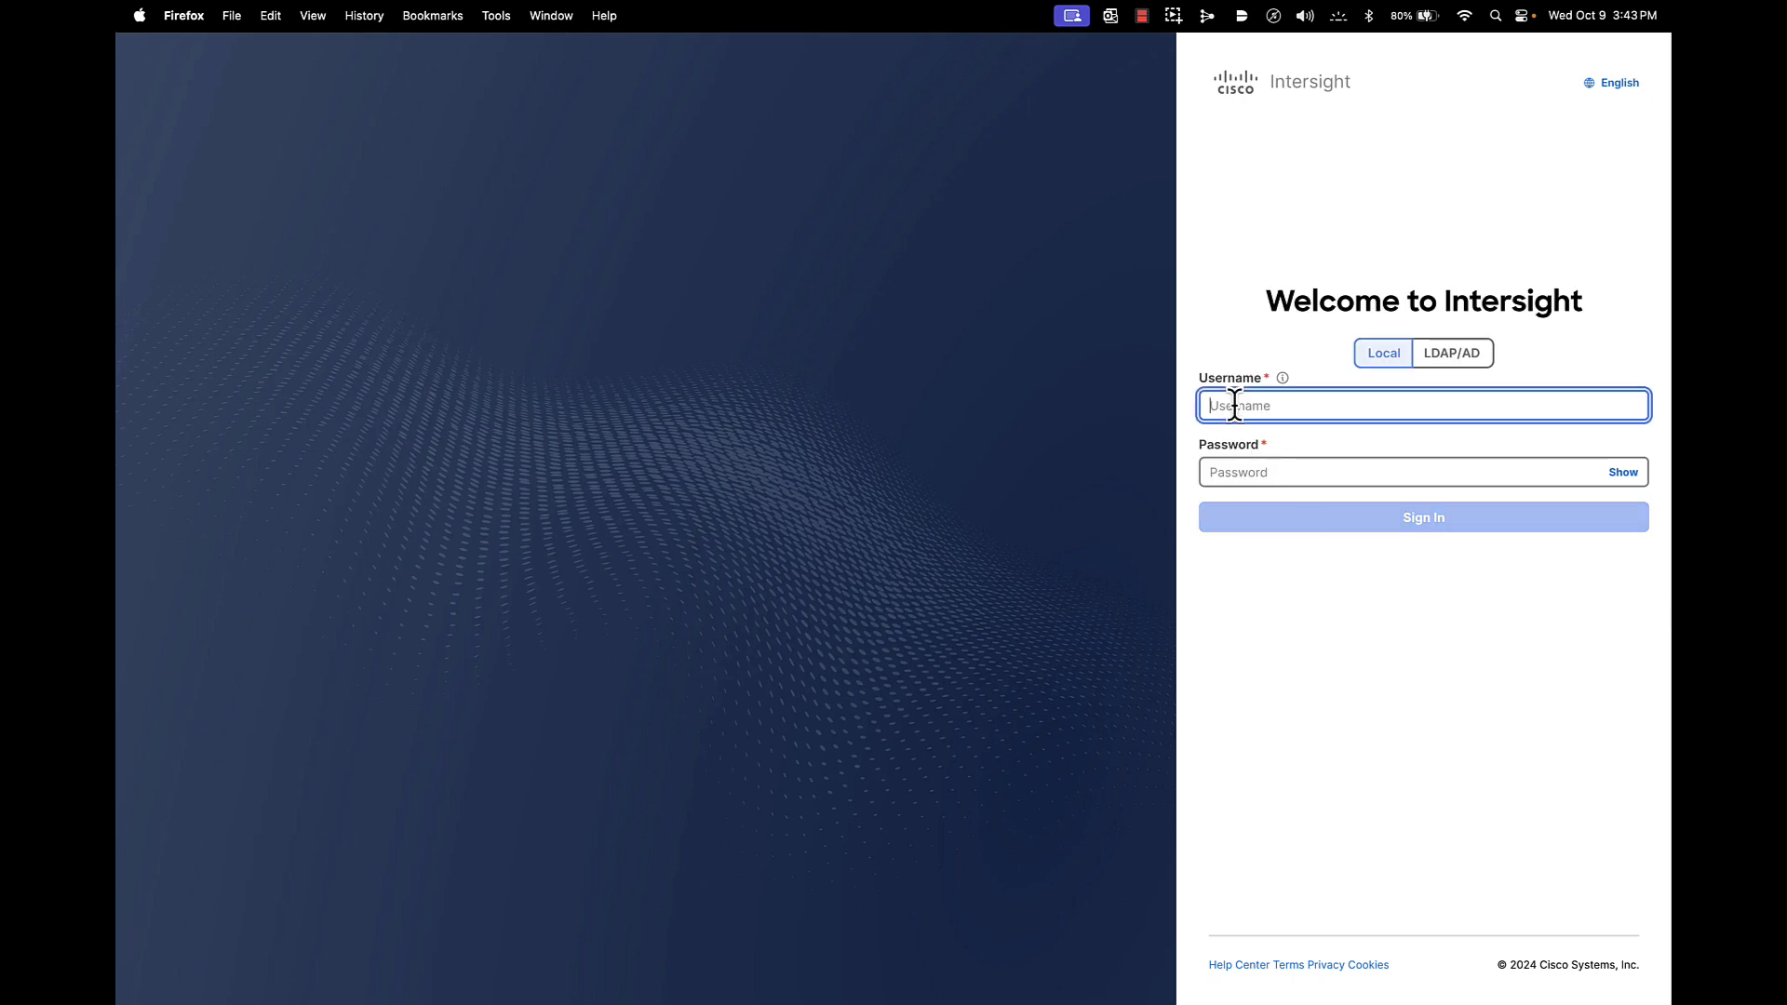
{"action": "type", "text": "Server2-3Admin"}
{"action": "left_click", "coordinate": [1227, 472]}
{"action": "type", "text": "***"}
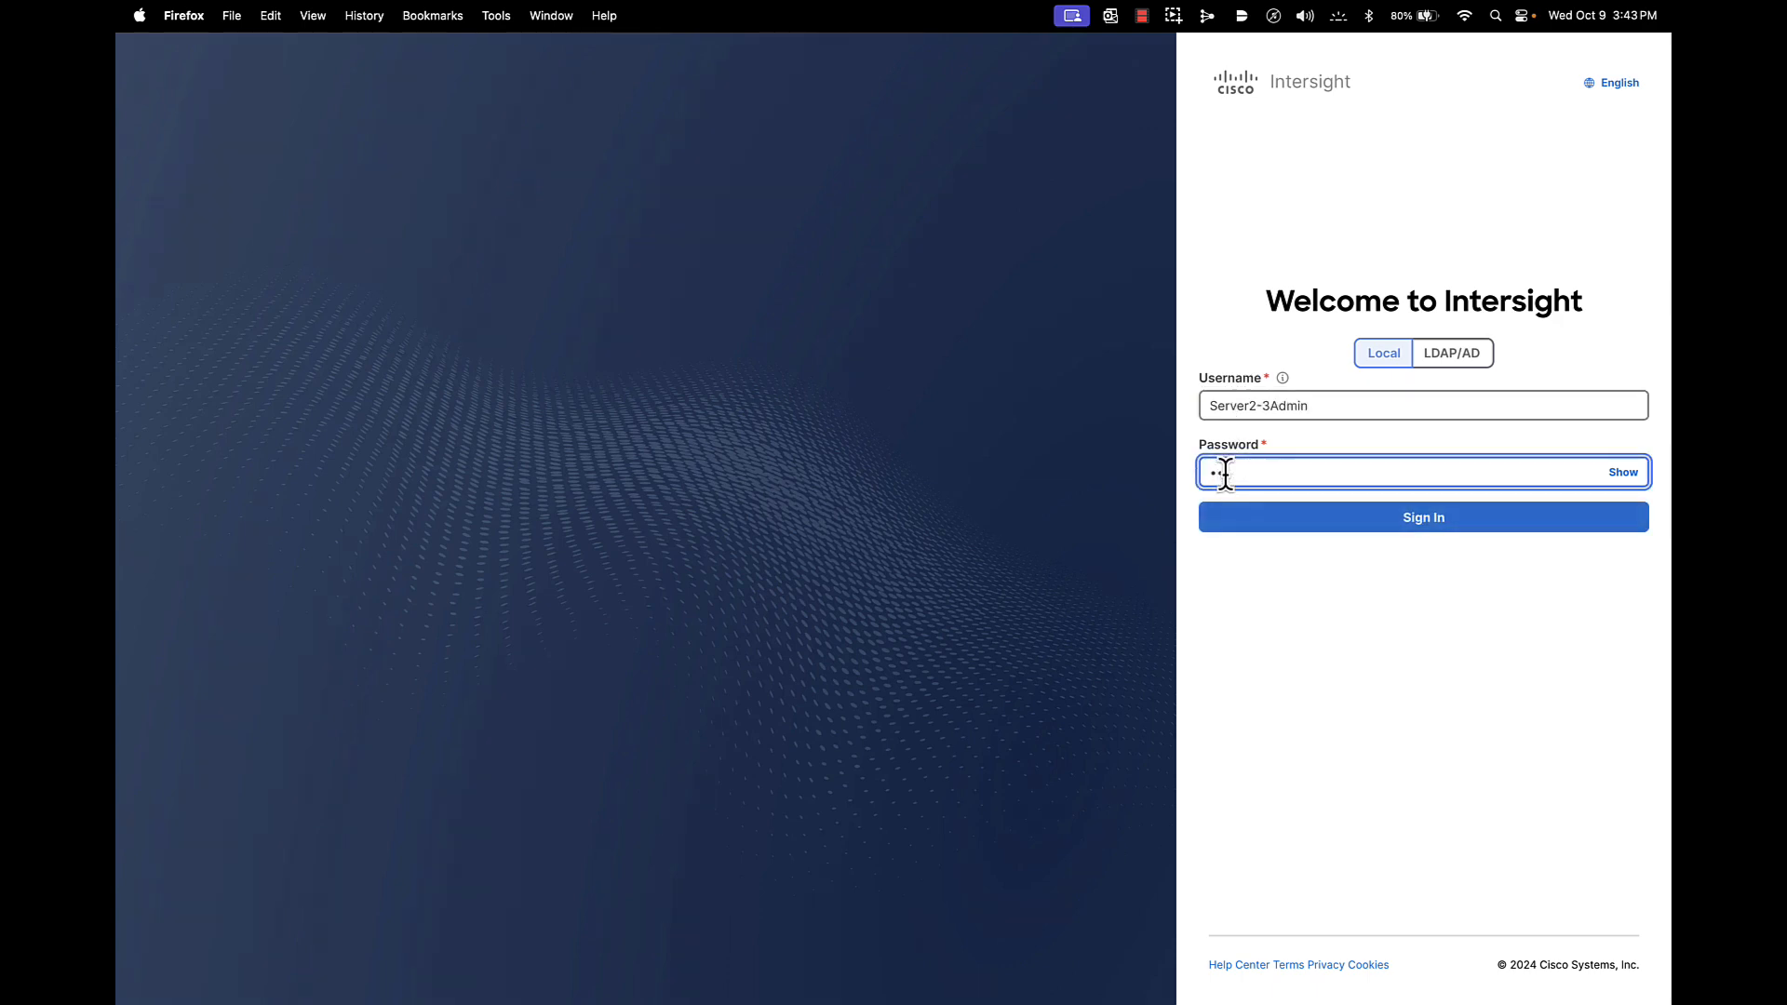
{"action": "type", "text": "*****"}
{"action": "key", "text": "Return"}
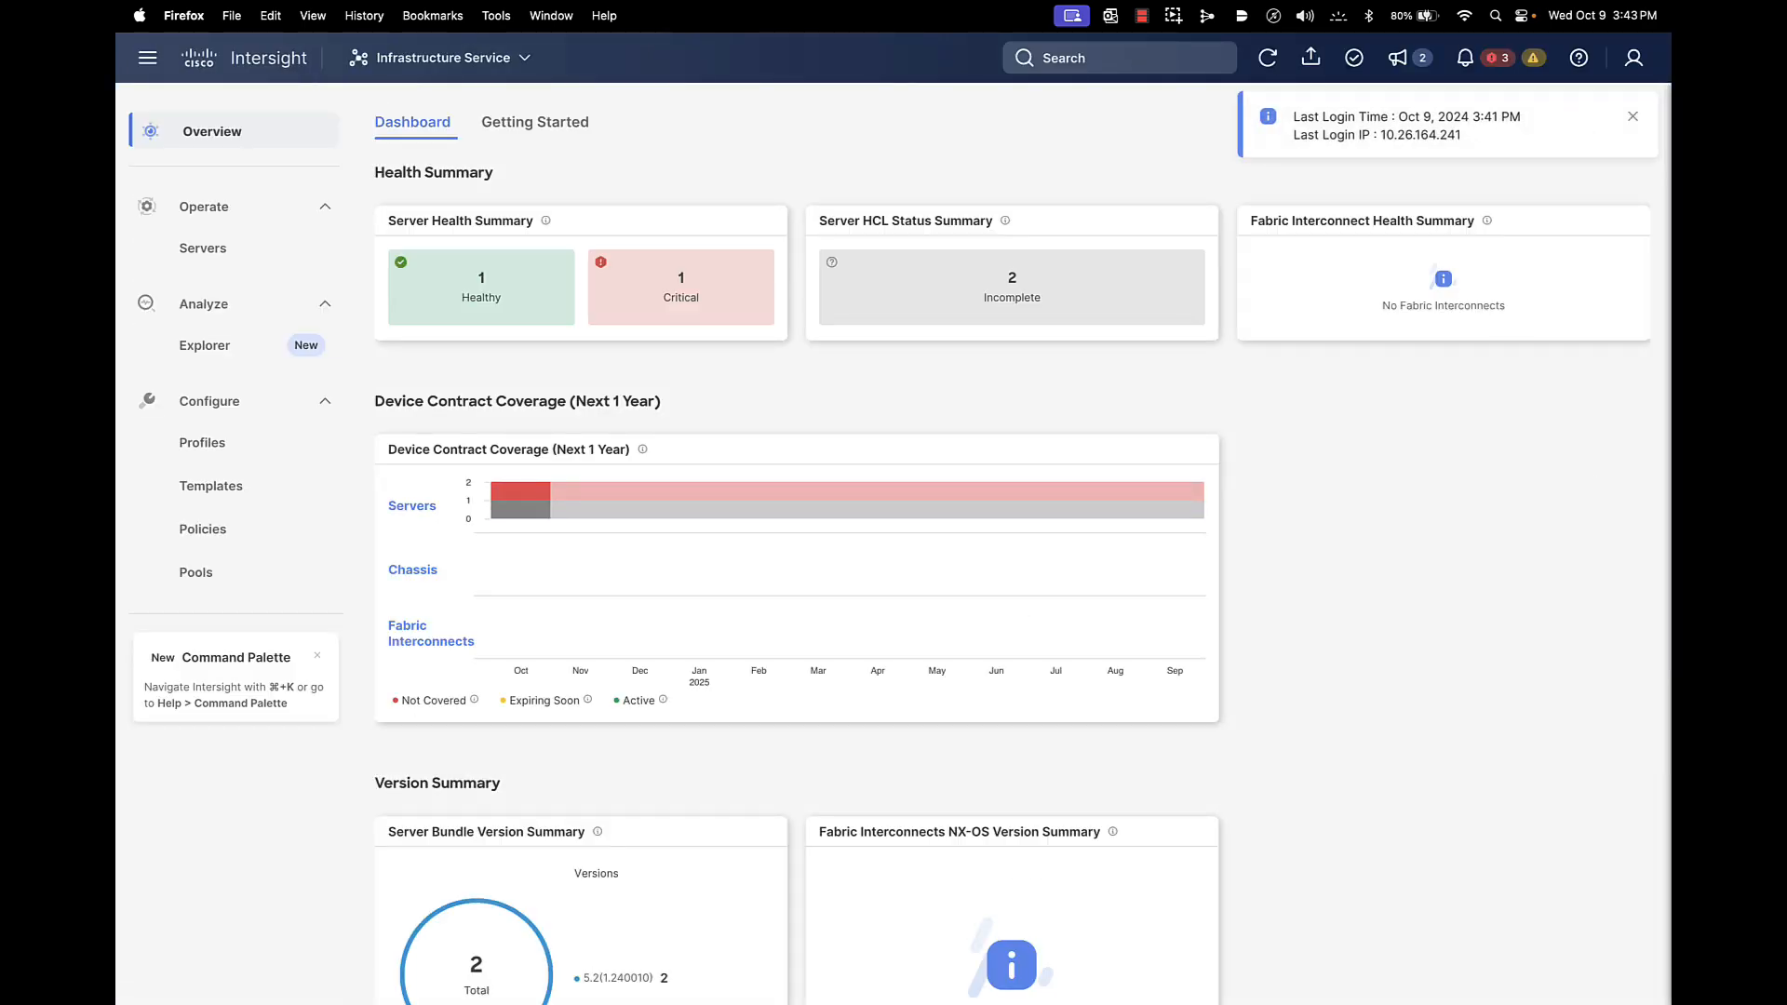
Review the two visible servers and the actions allowed on B26-6536-FI-1-3
{"action": "left_click", "coordinate": [1633, 116]}
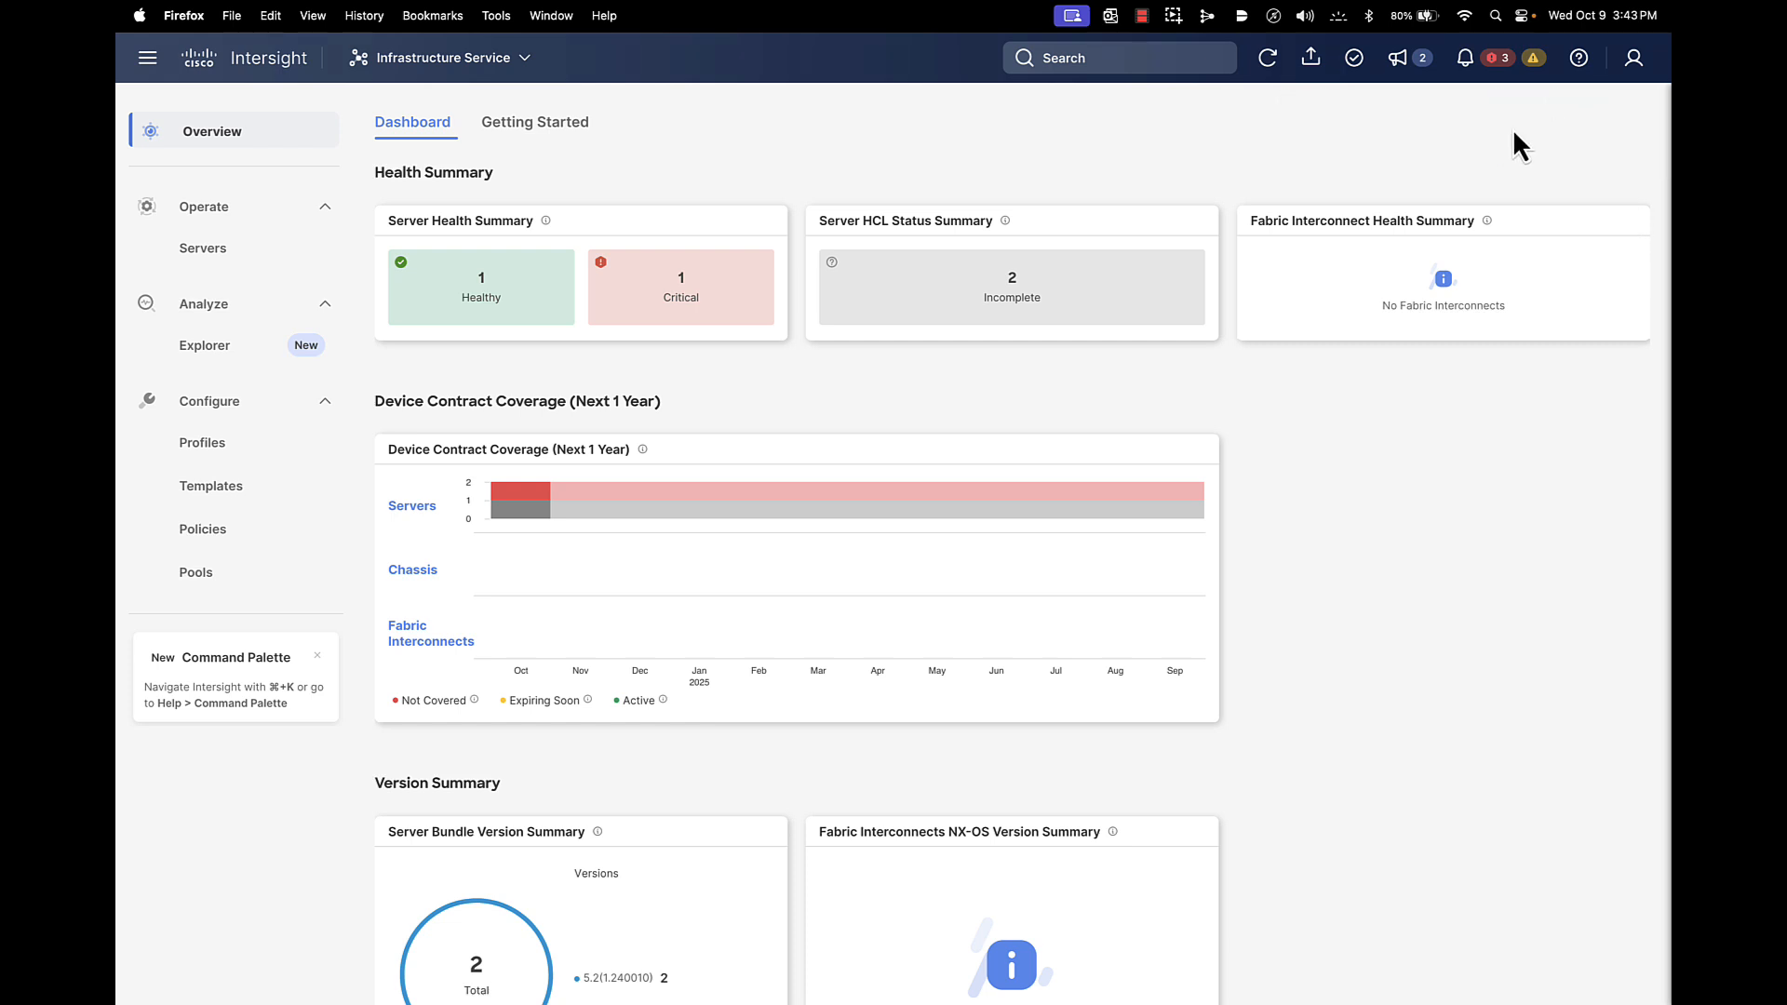
{"action": "left_click", "coordinate": [214, 266]}
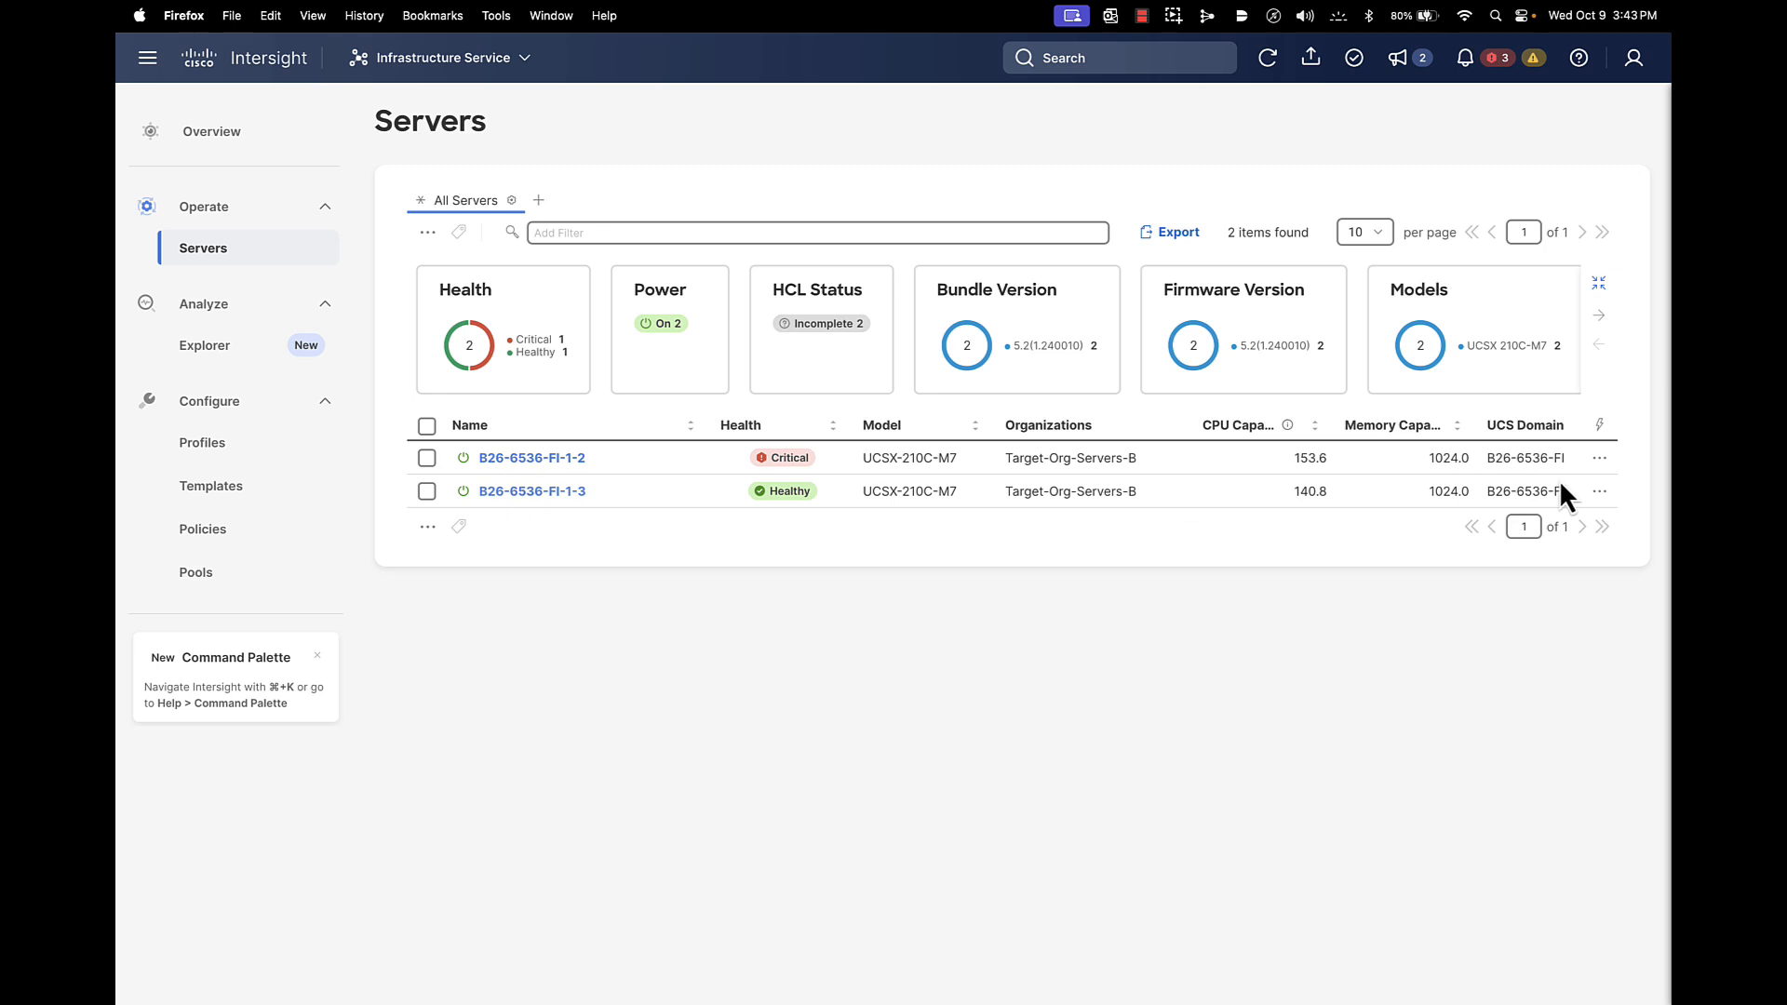
{"action": "left_click", "coordinate": [1599, 492]}
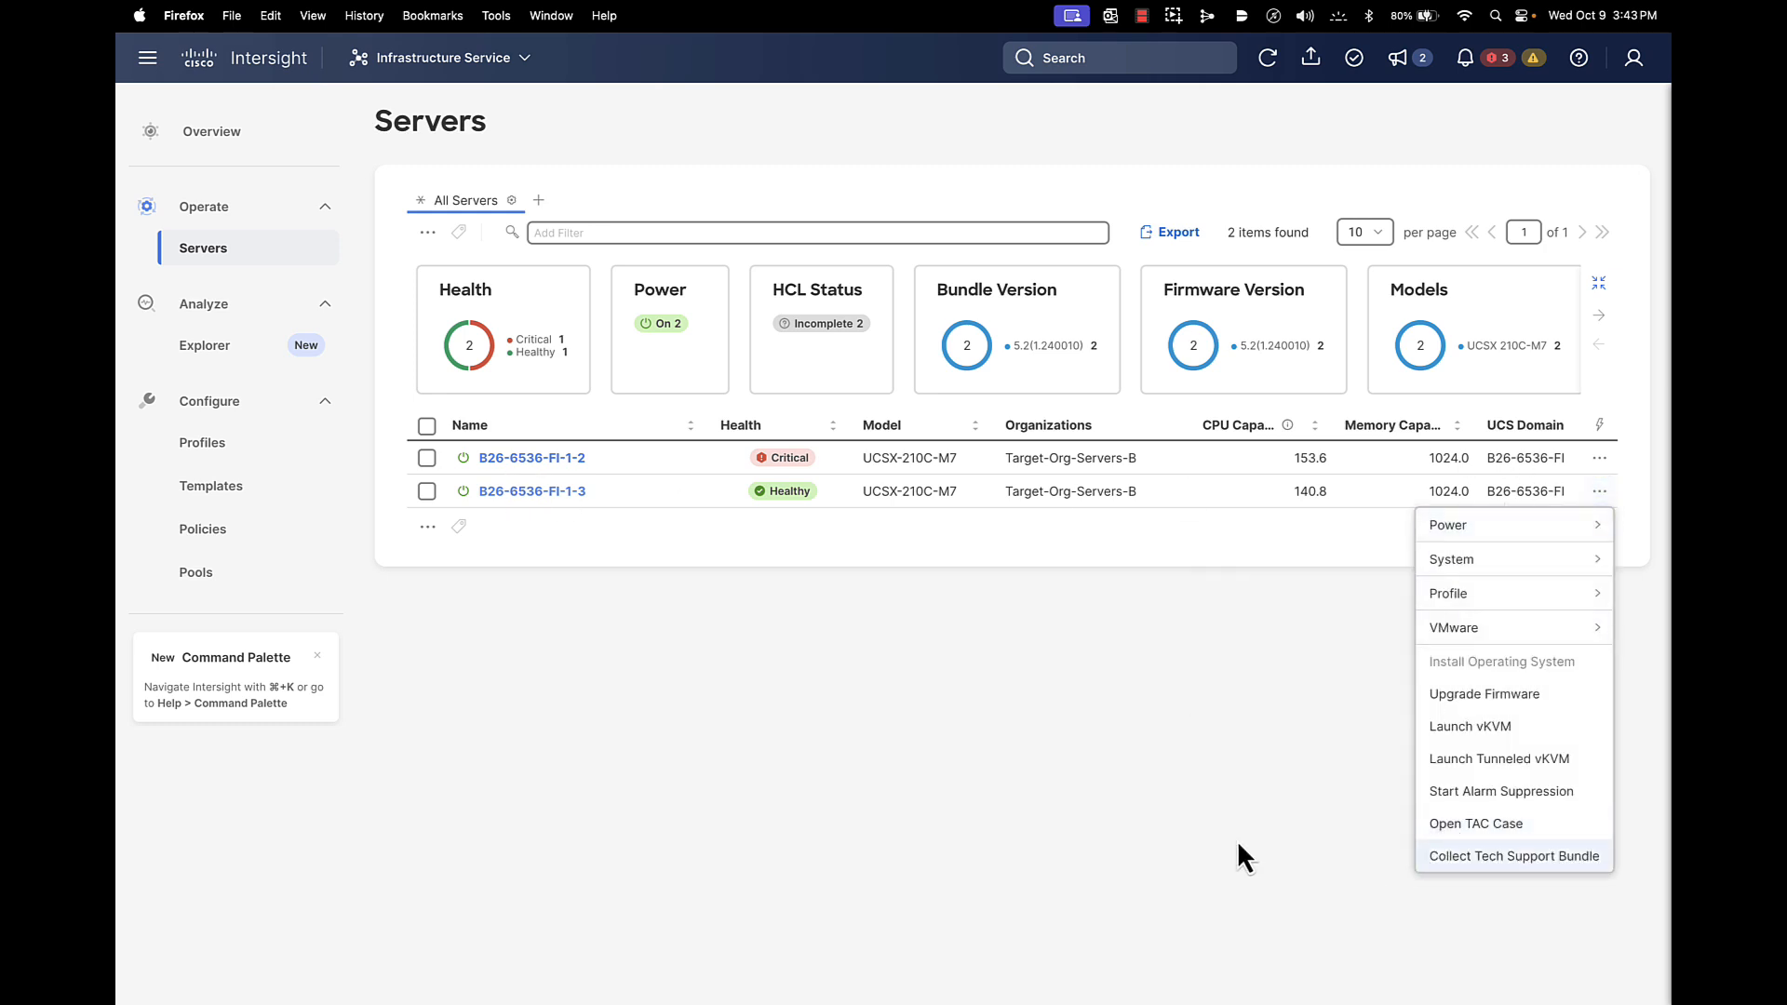
{"action": "left_click", "coordinate": [1181, 836]}
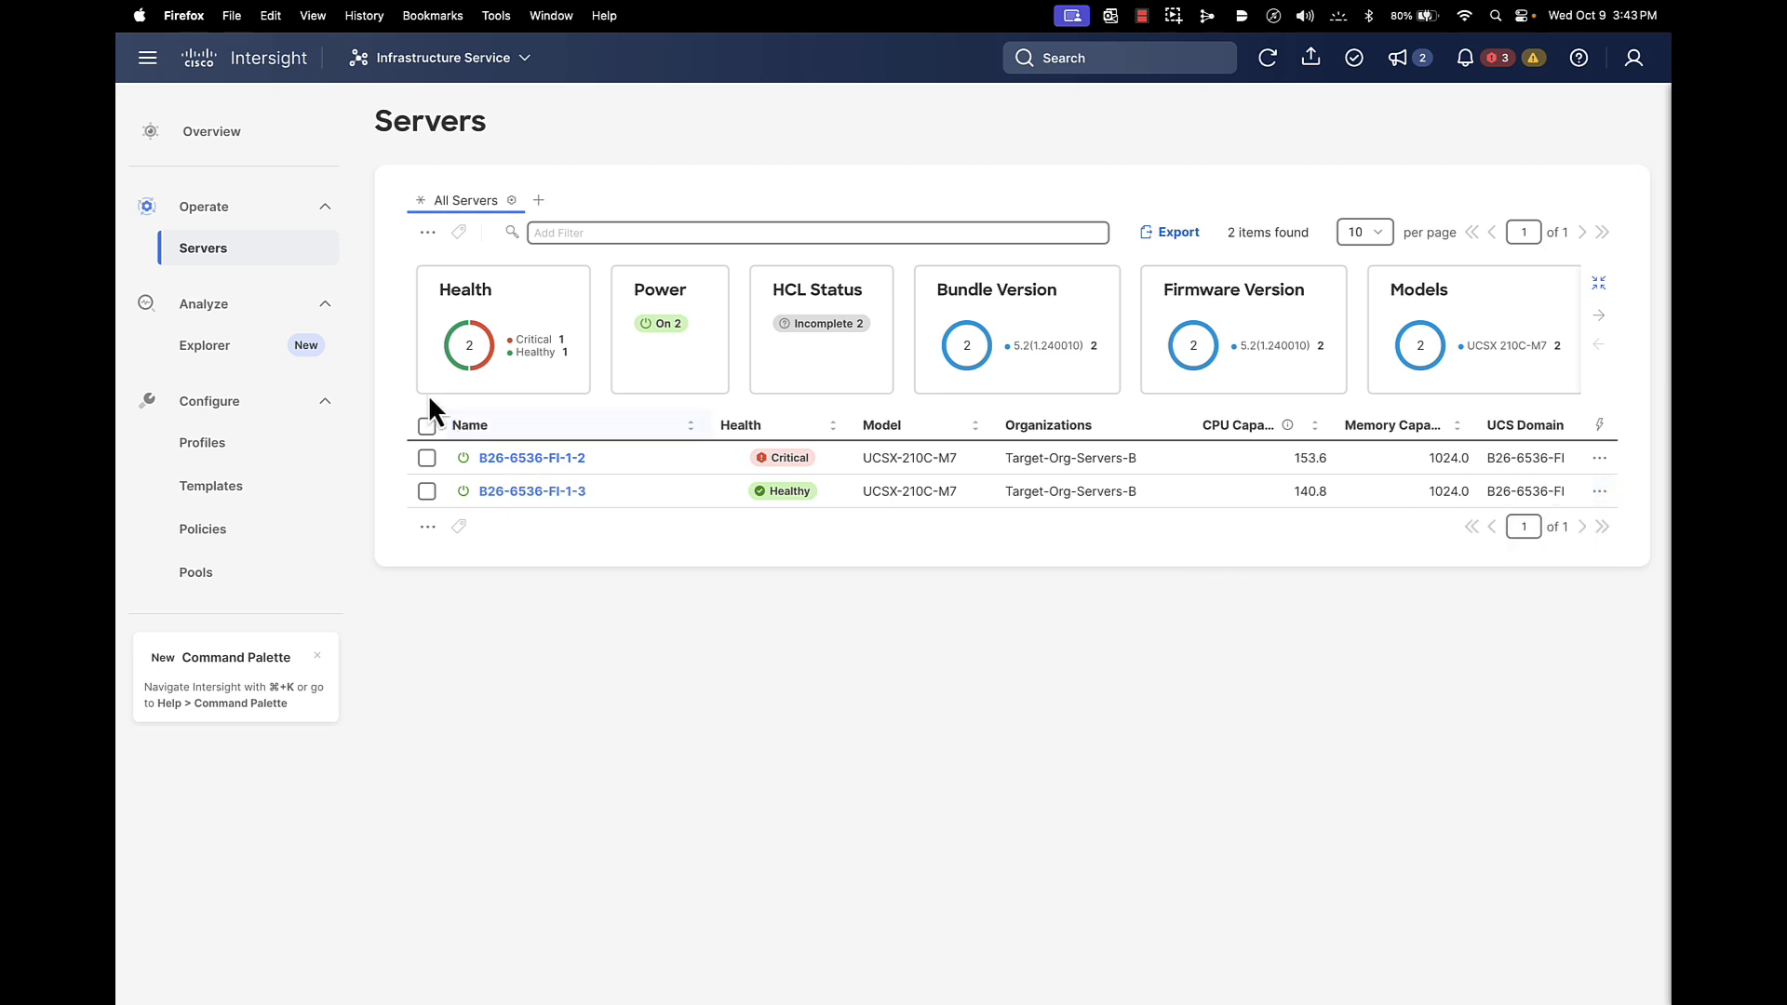
Confirm server profile templates and policies are inaccessible, then open the server profiles list
{"action": "left_click", "coordinate": [232, 494]}
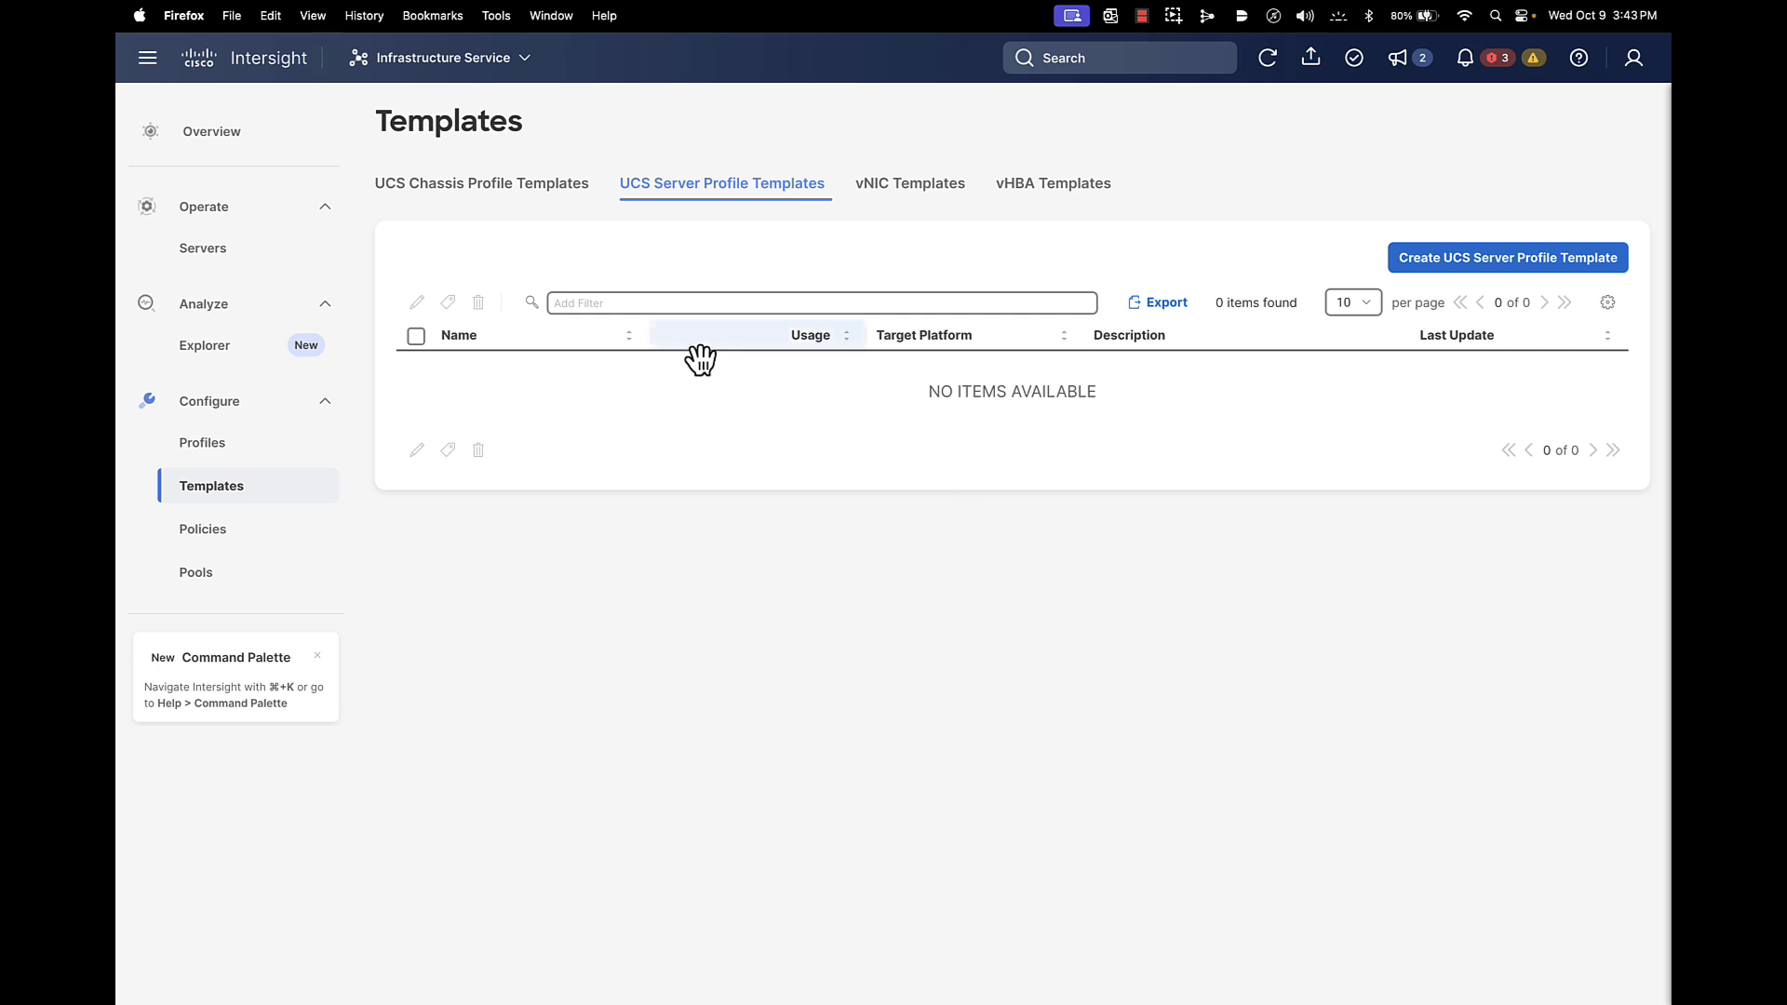
{"action": "left_click", "coordinate": [169, 540]}
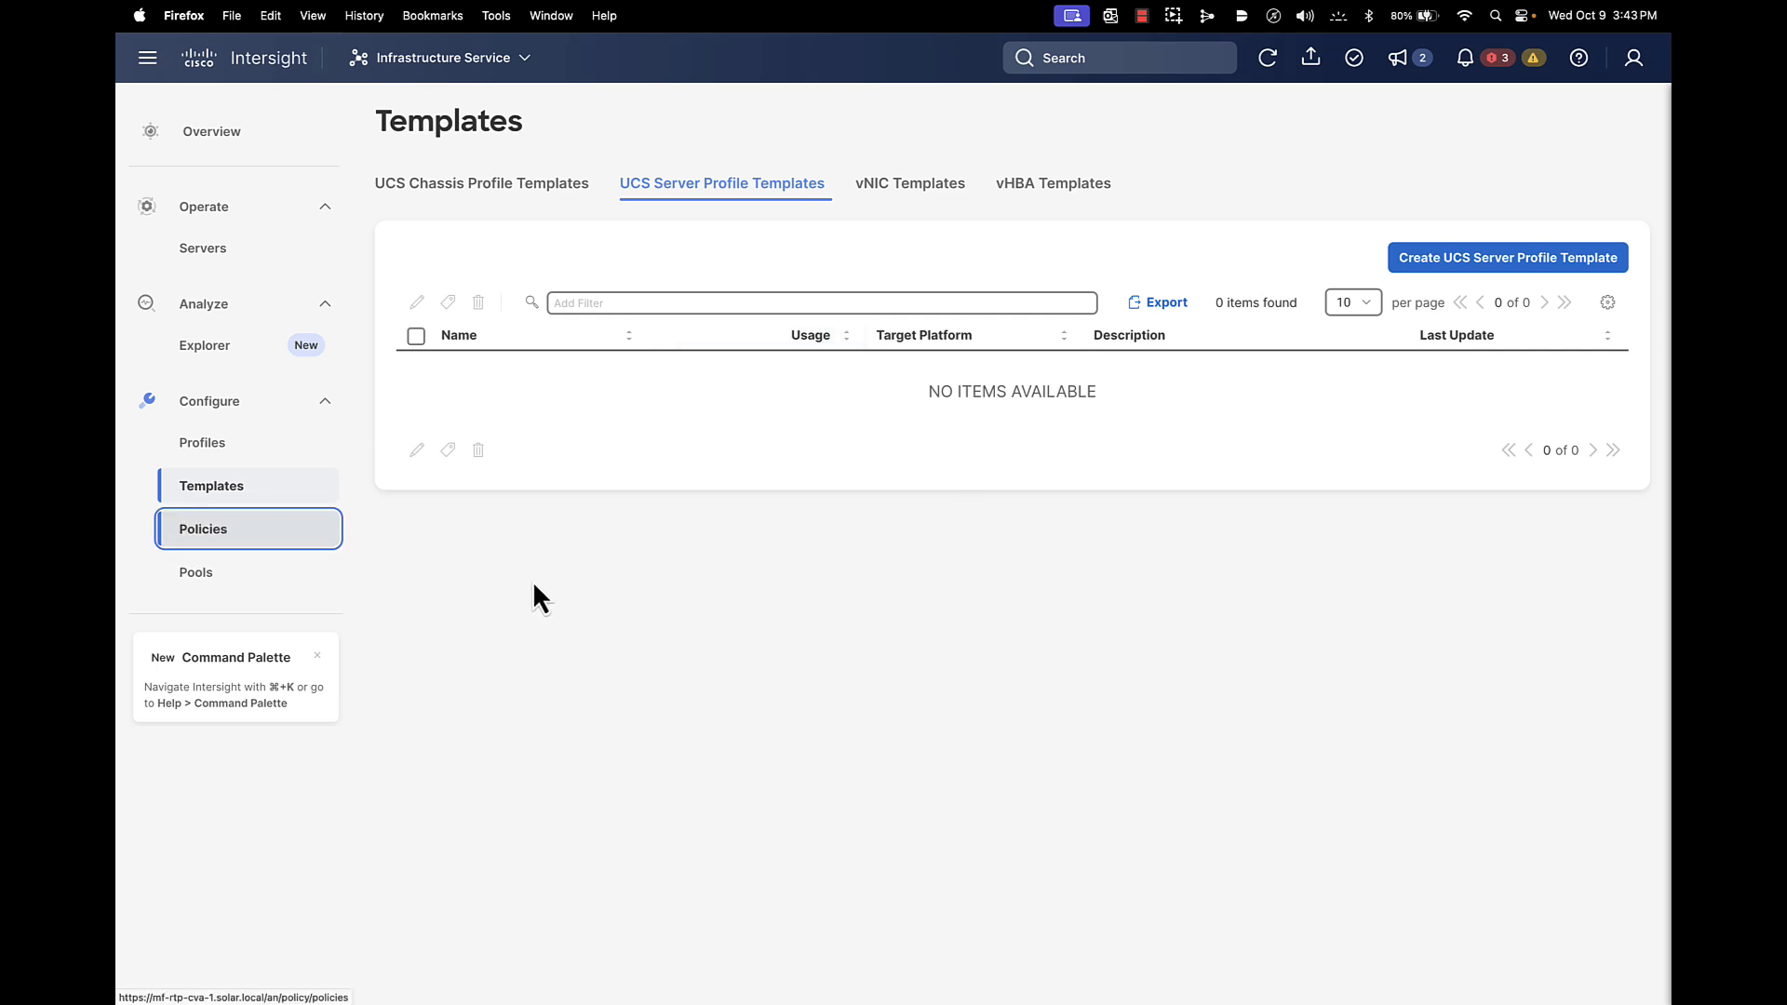
{"action": "left_click", "coordinate": [226, 527]}
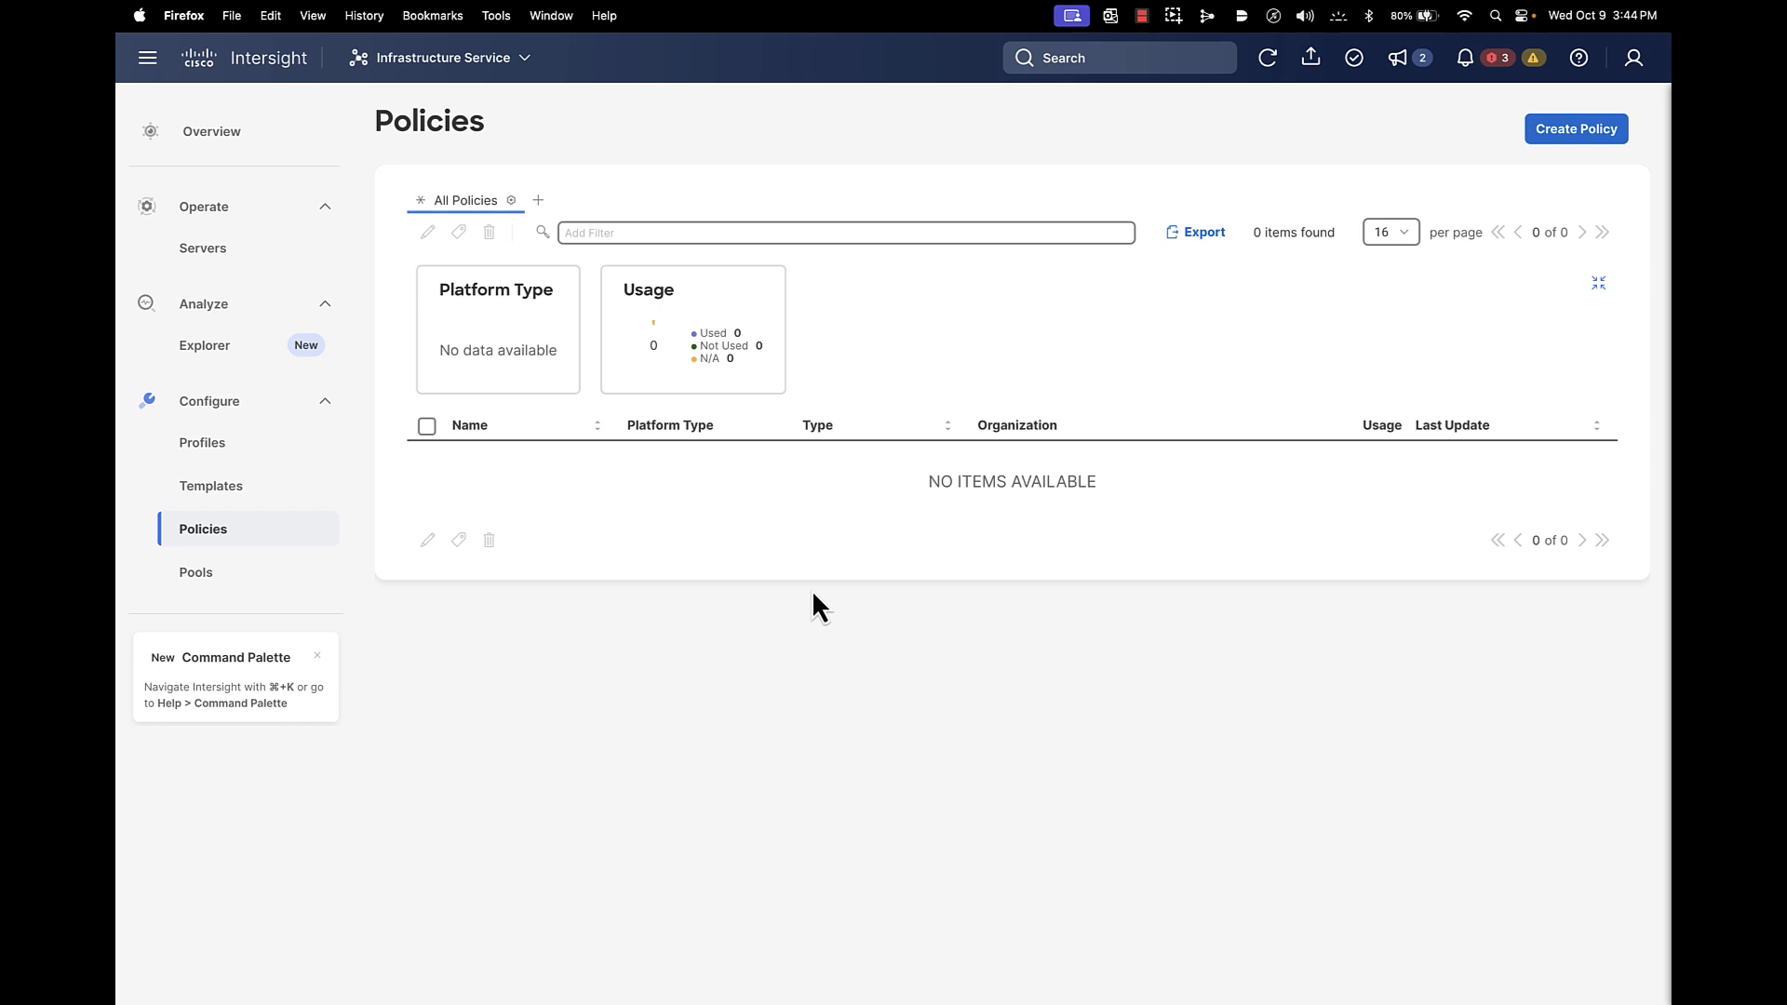
{"action": "left_click", "coordinate": [240, 450]}
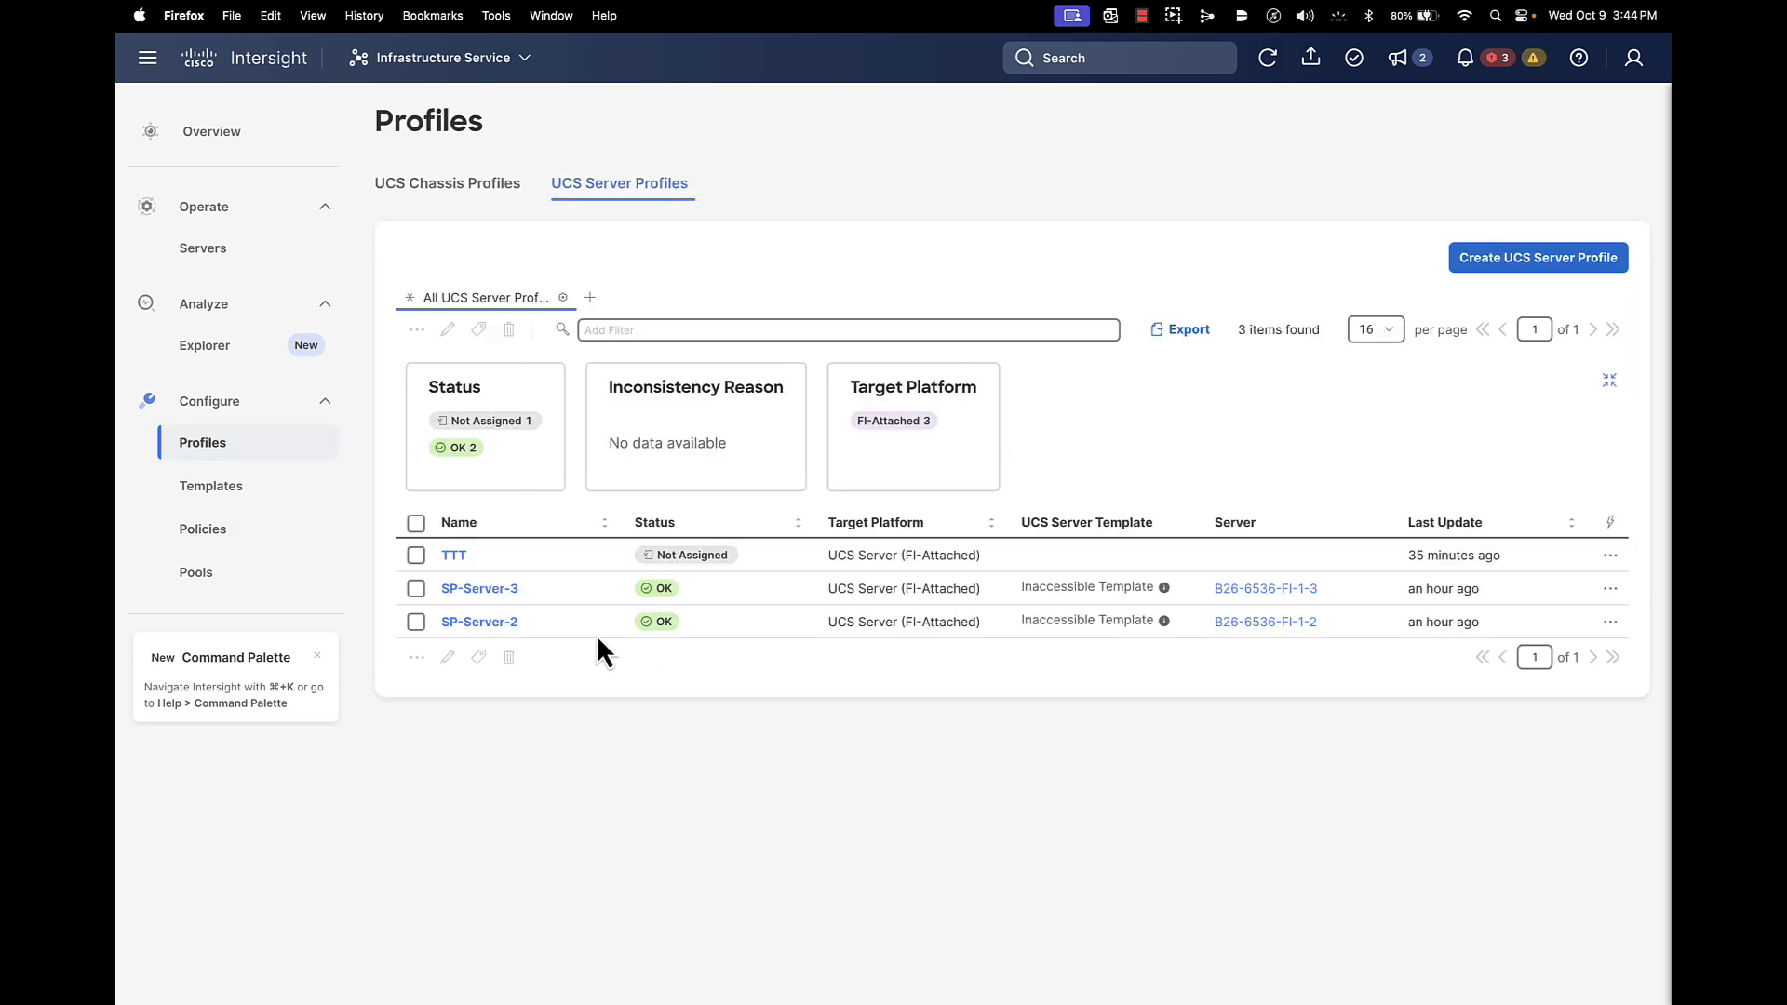
Select the TTT server profile and confirm its deletion
{"action": "left_click", "coordinate": [416, 555]}
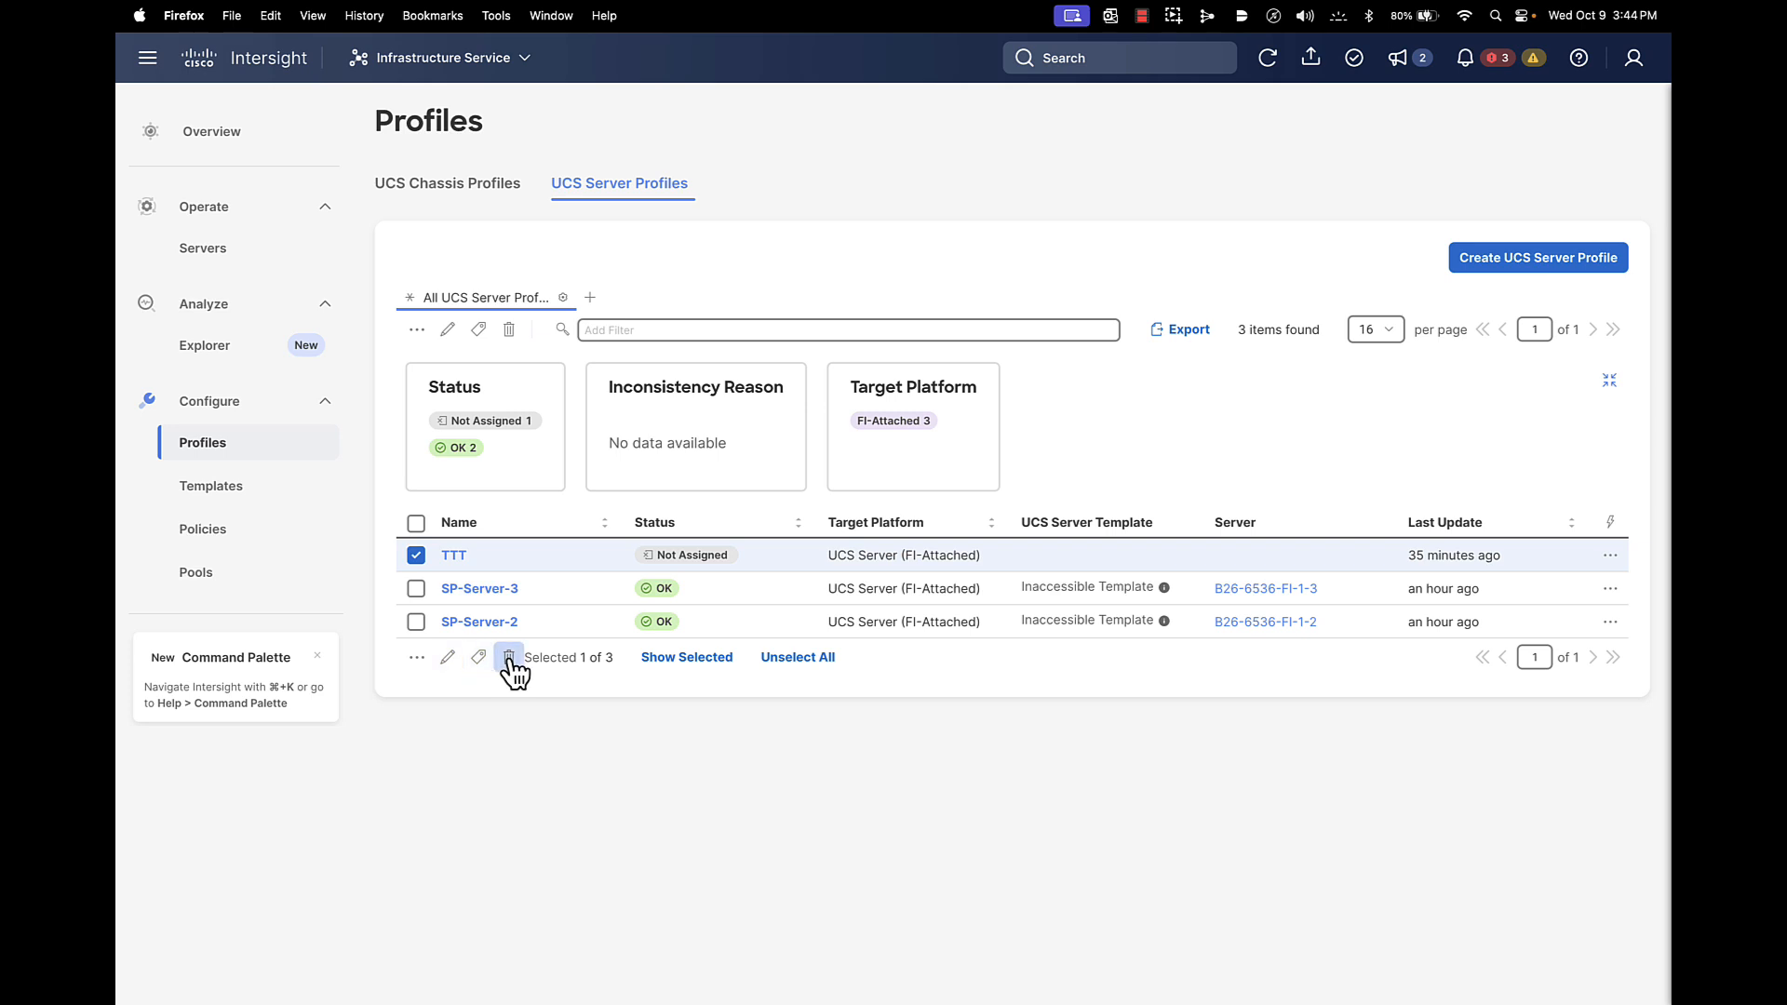
{"action": "left_click", "coordinate": [510, 657]}
{"action": "left_click", "coordinate": [1126, 593]}
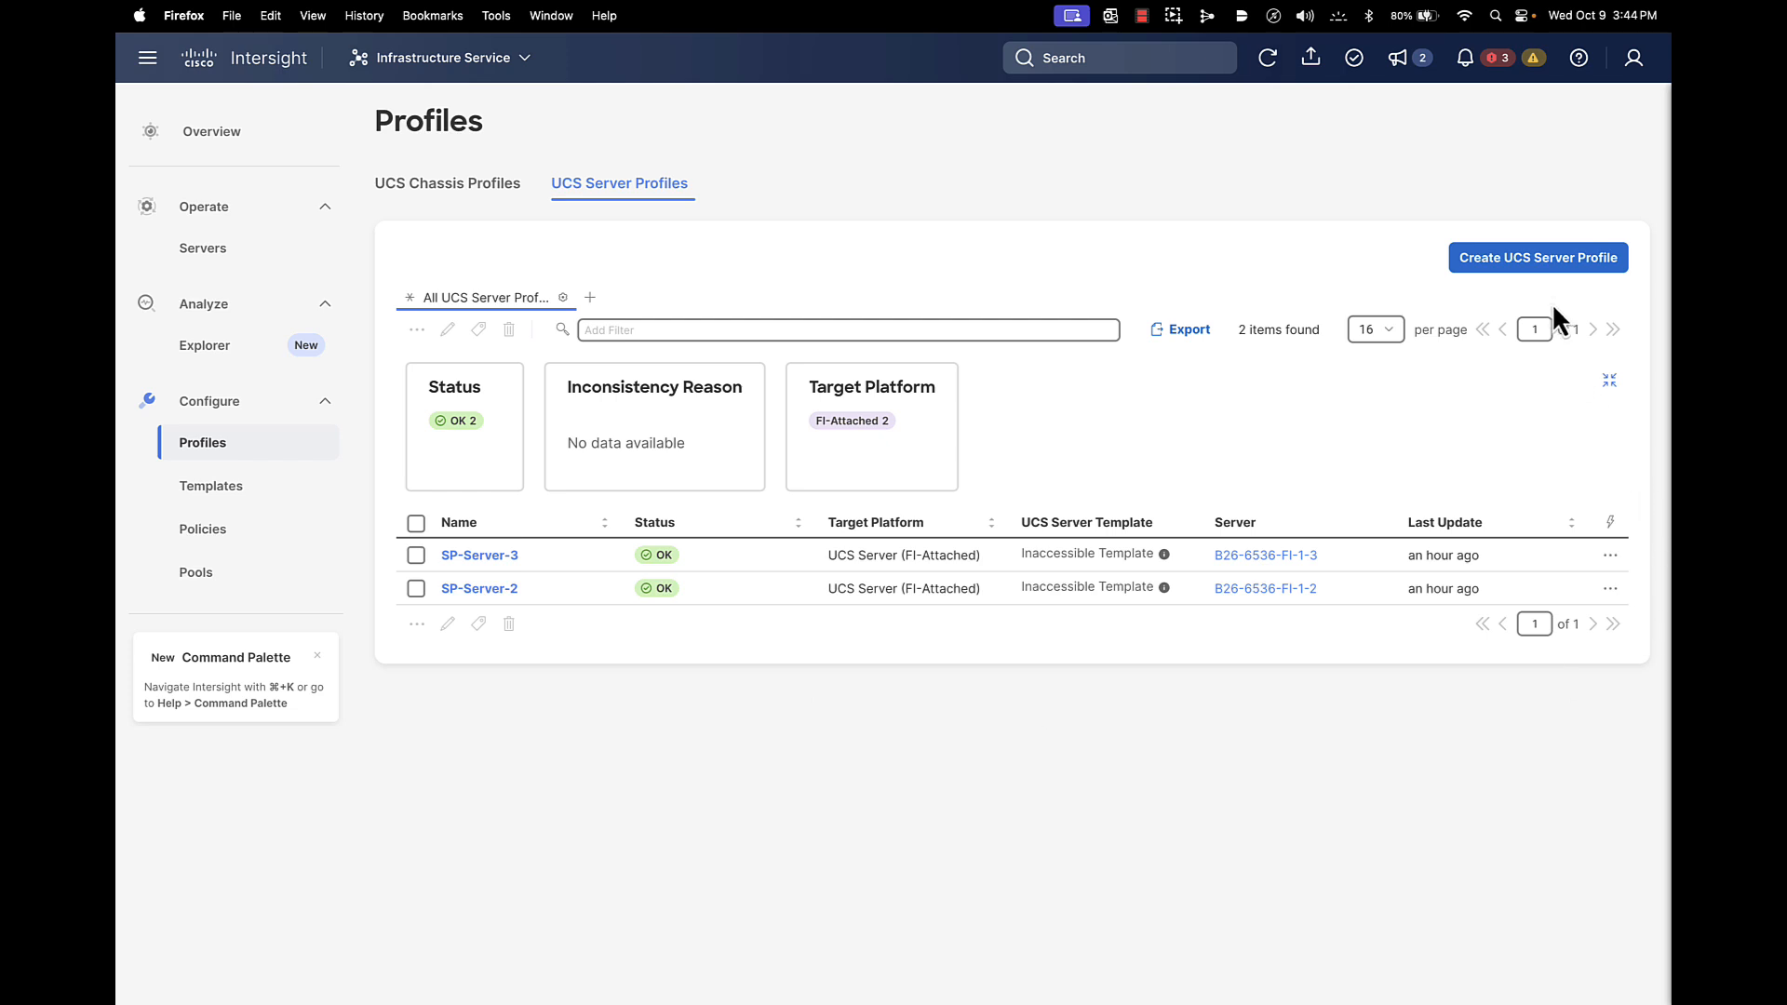
Start a new FI-Attached server profile named TTT with server assignment set to Assign Later
{"action": "left_click", "coordinate": [1551, 266]}
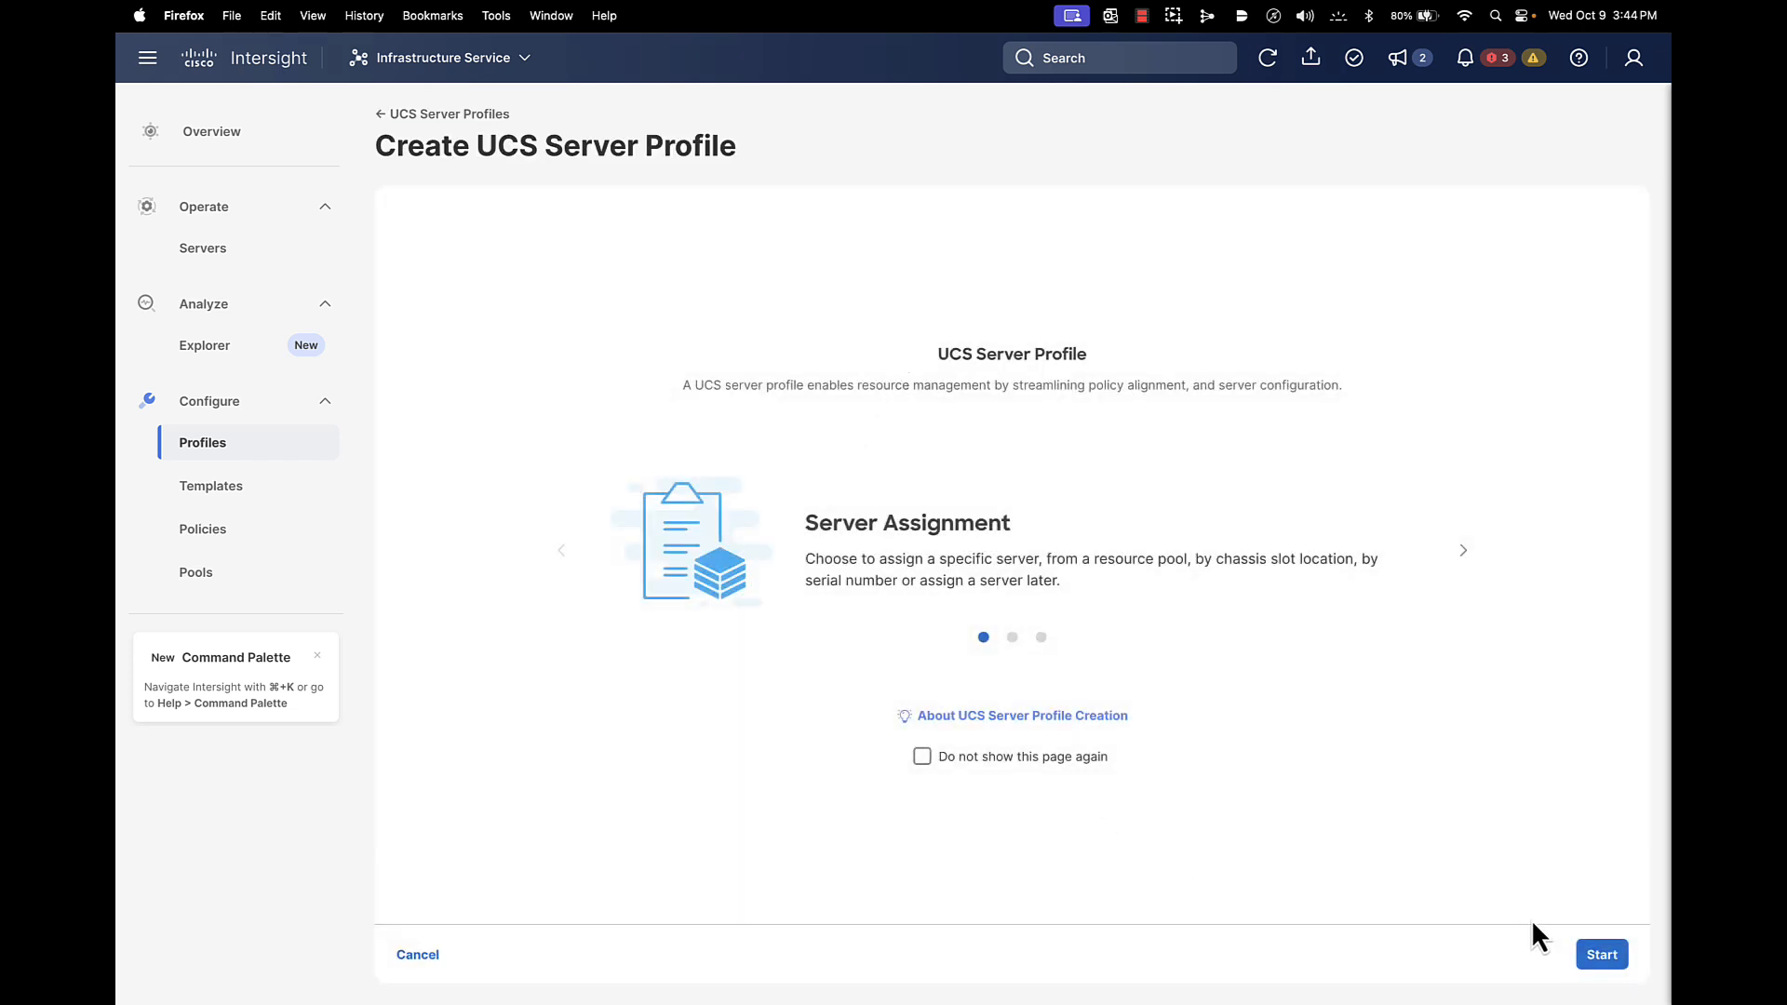
{"action": "left_click", "coordinate": [1601, 954]}
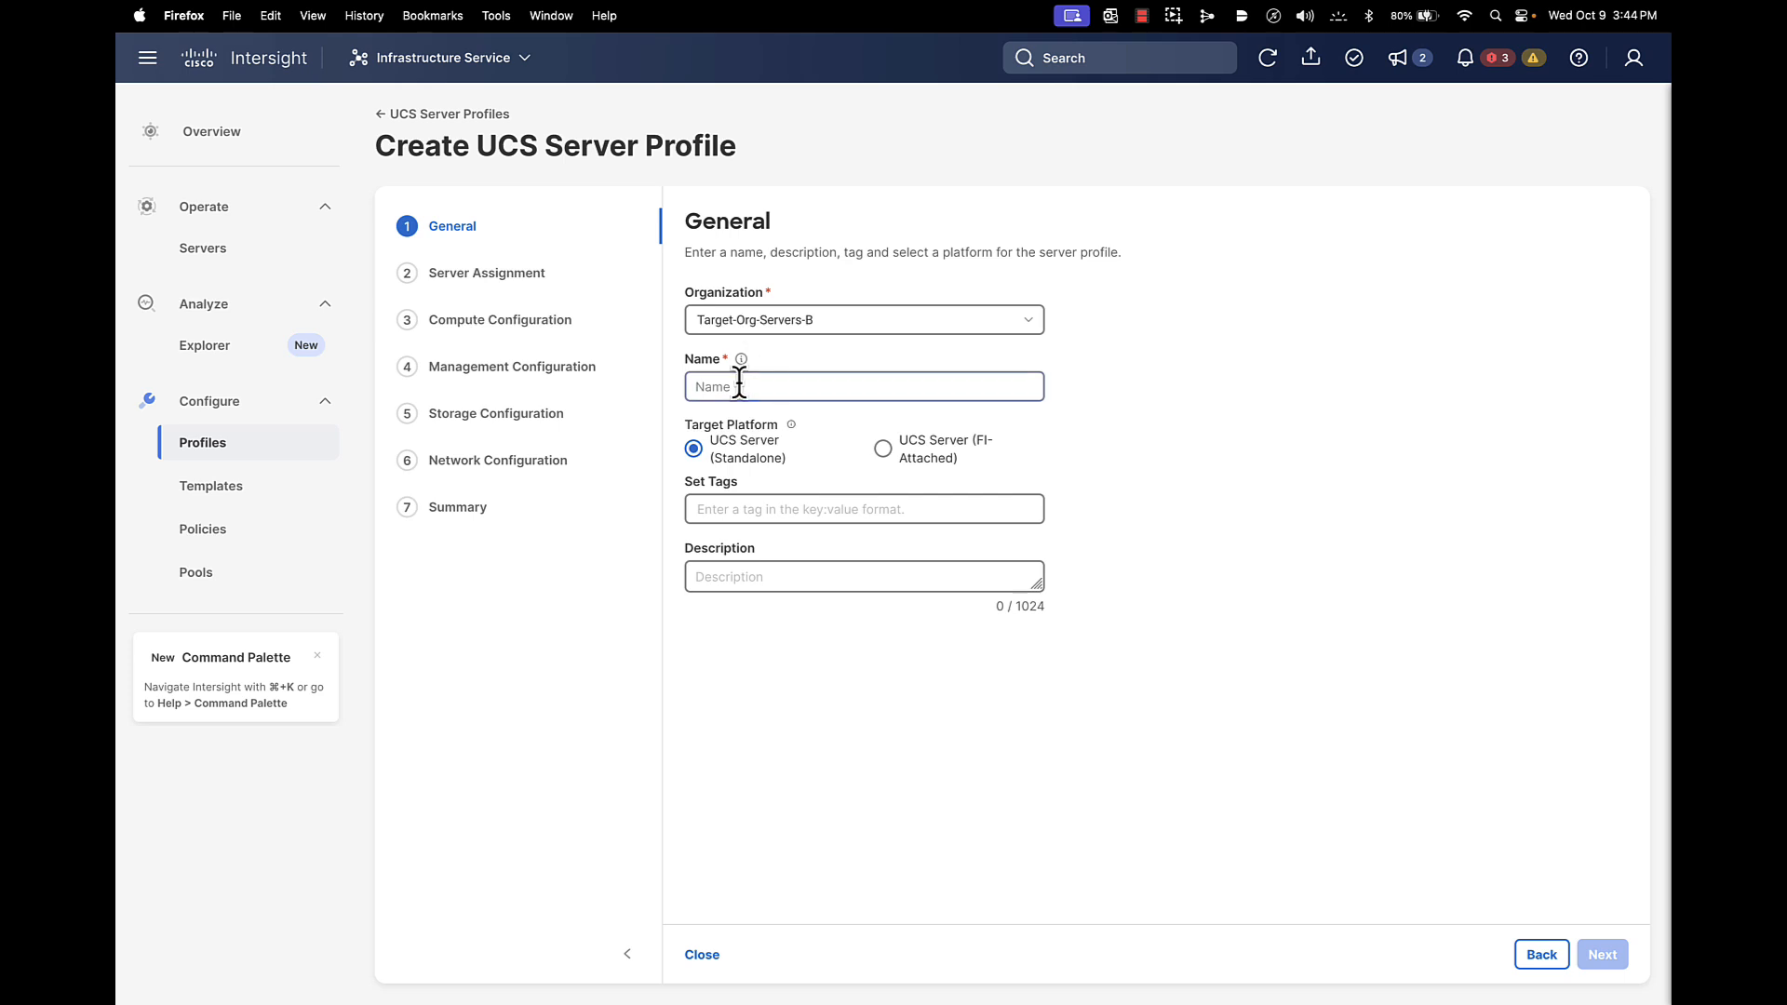
{"action": "left_click", "coordinate": [739, 385]}
{"action": "type", "text": "TTT"}
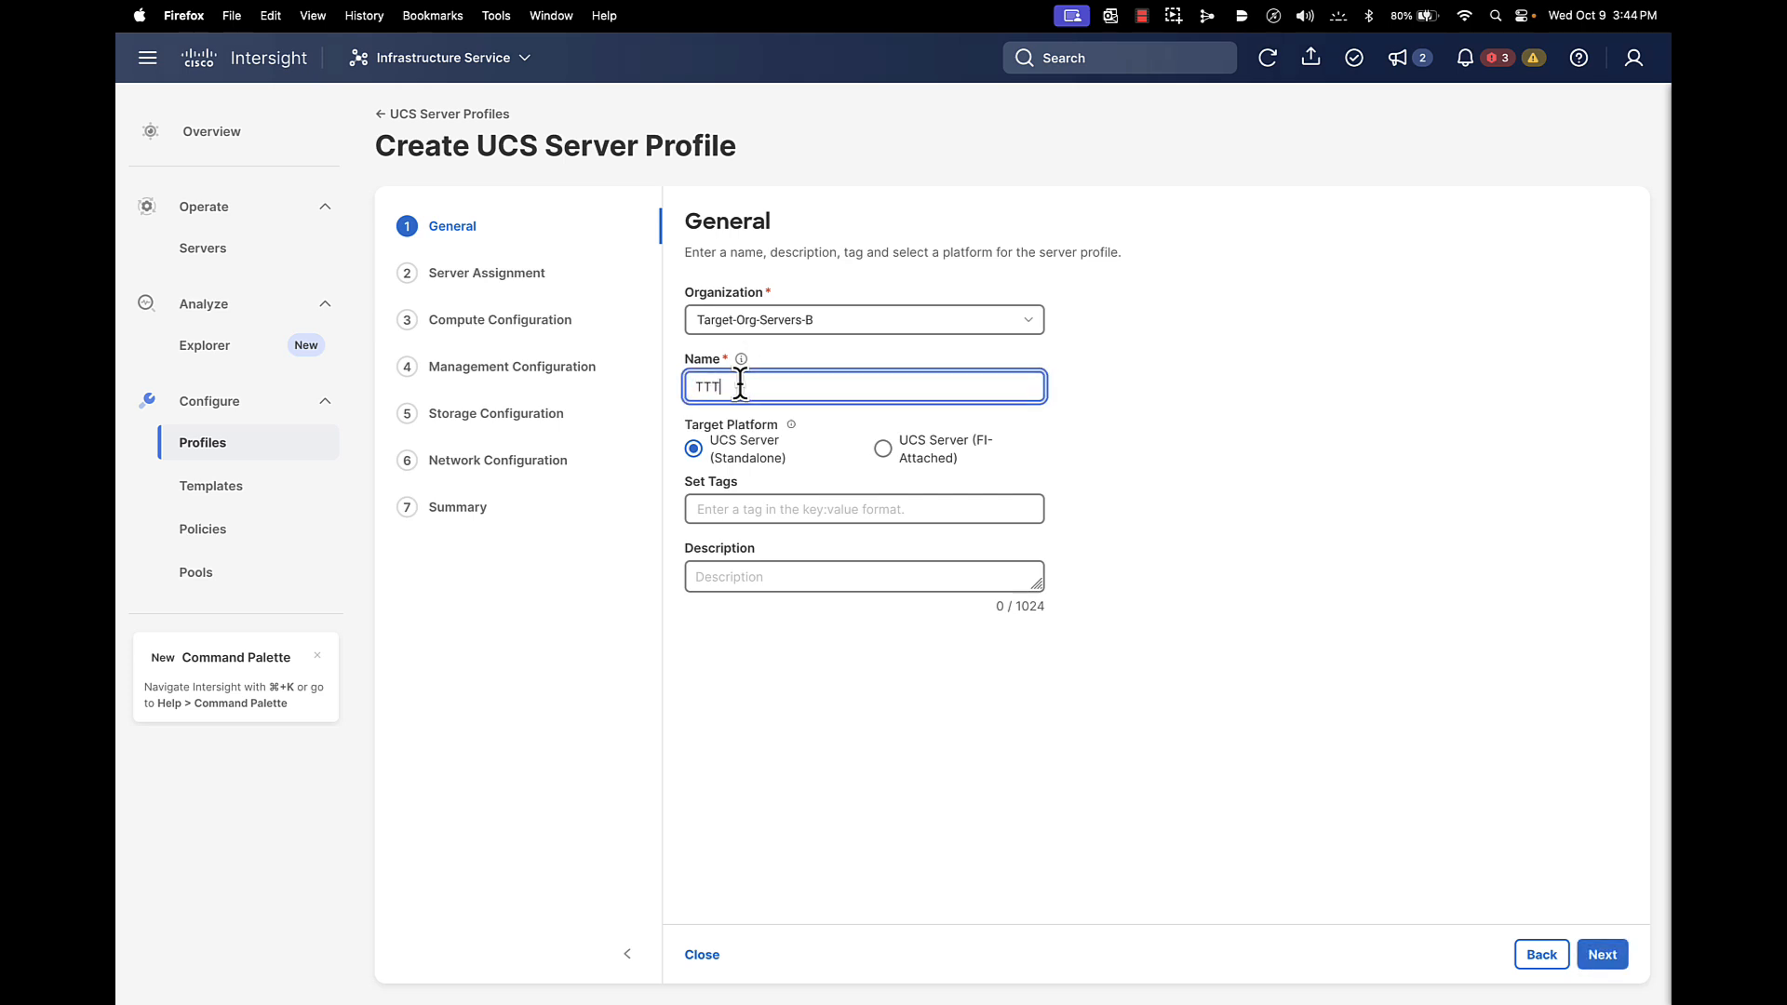
{"action": "left_click", "coordinate": [883, 449]}
{"action": "left_click", "coordinate": [1602, 955]}
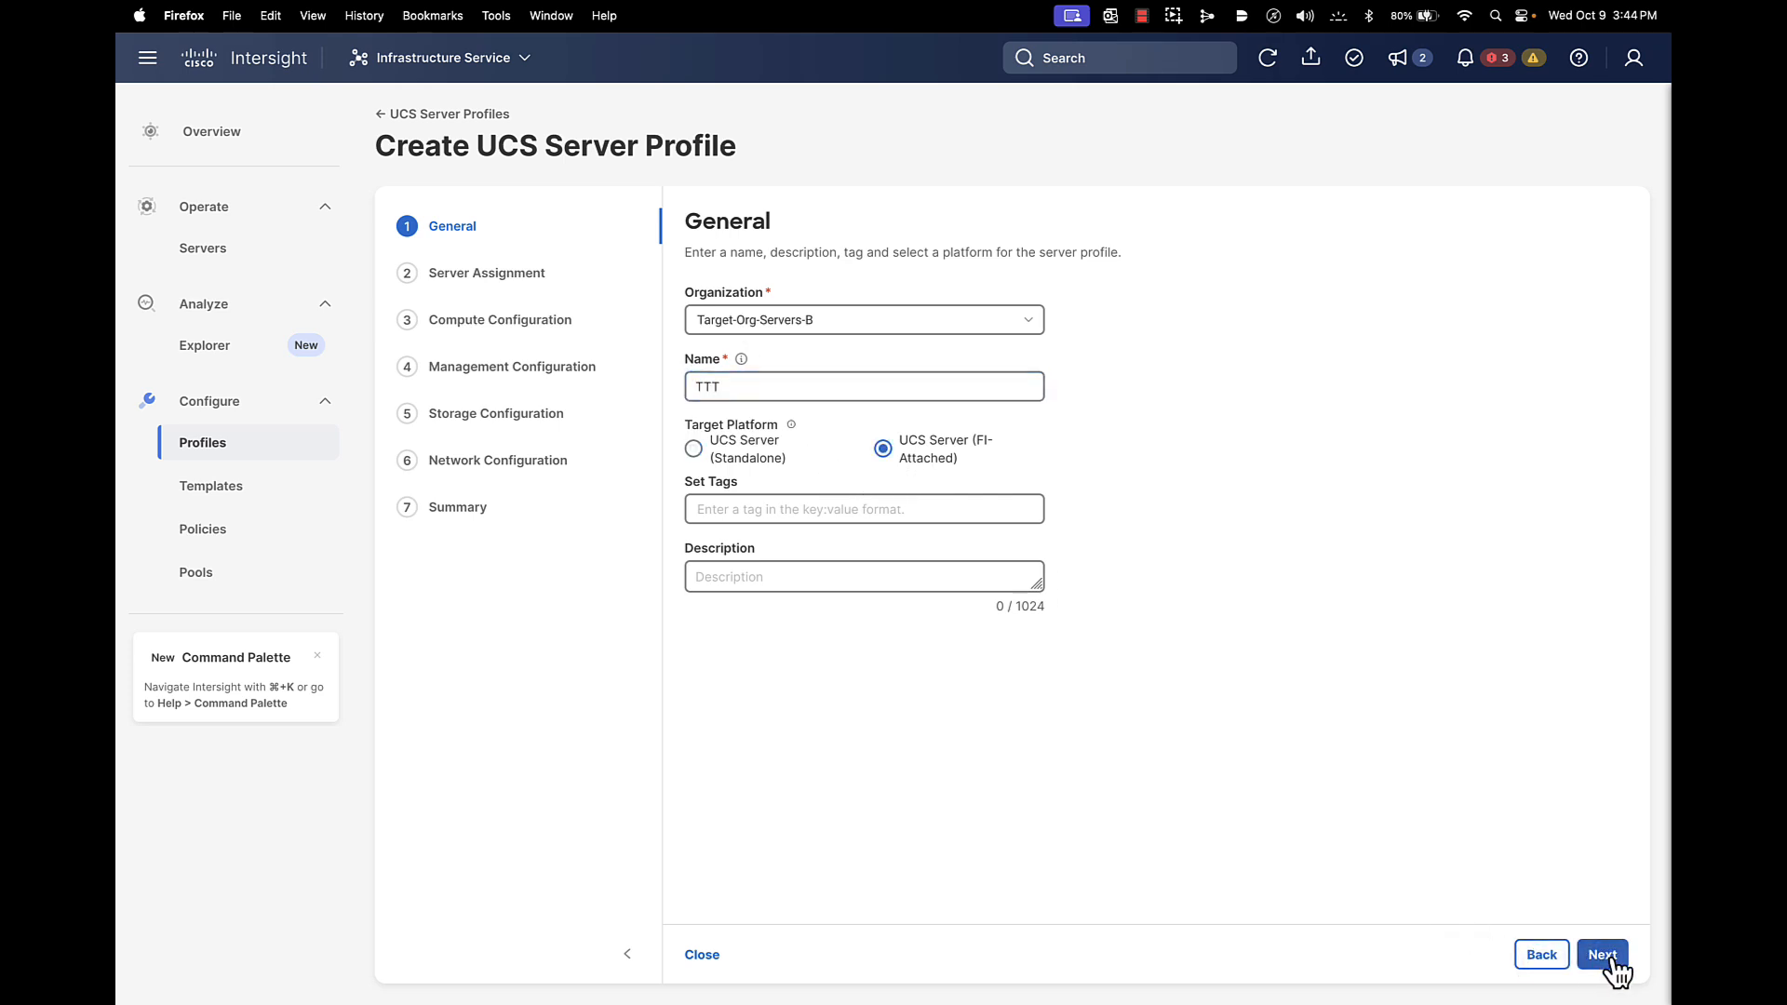
{"action": "left_click", "coordinate": [1274, 320]}
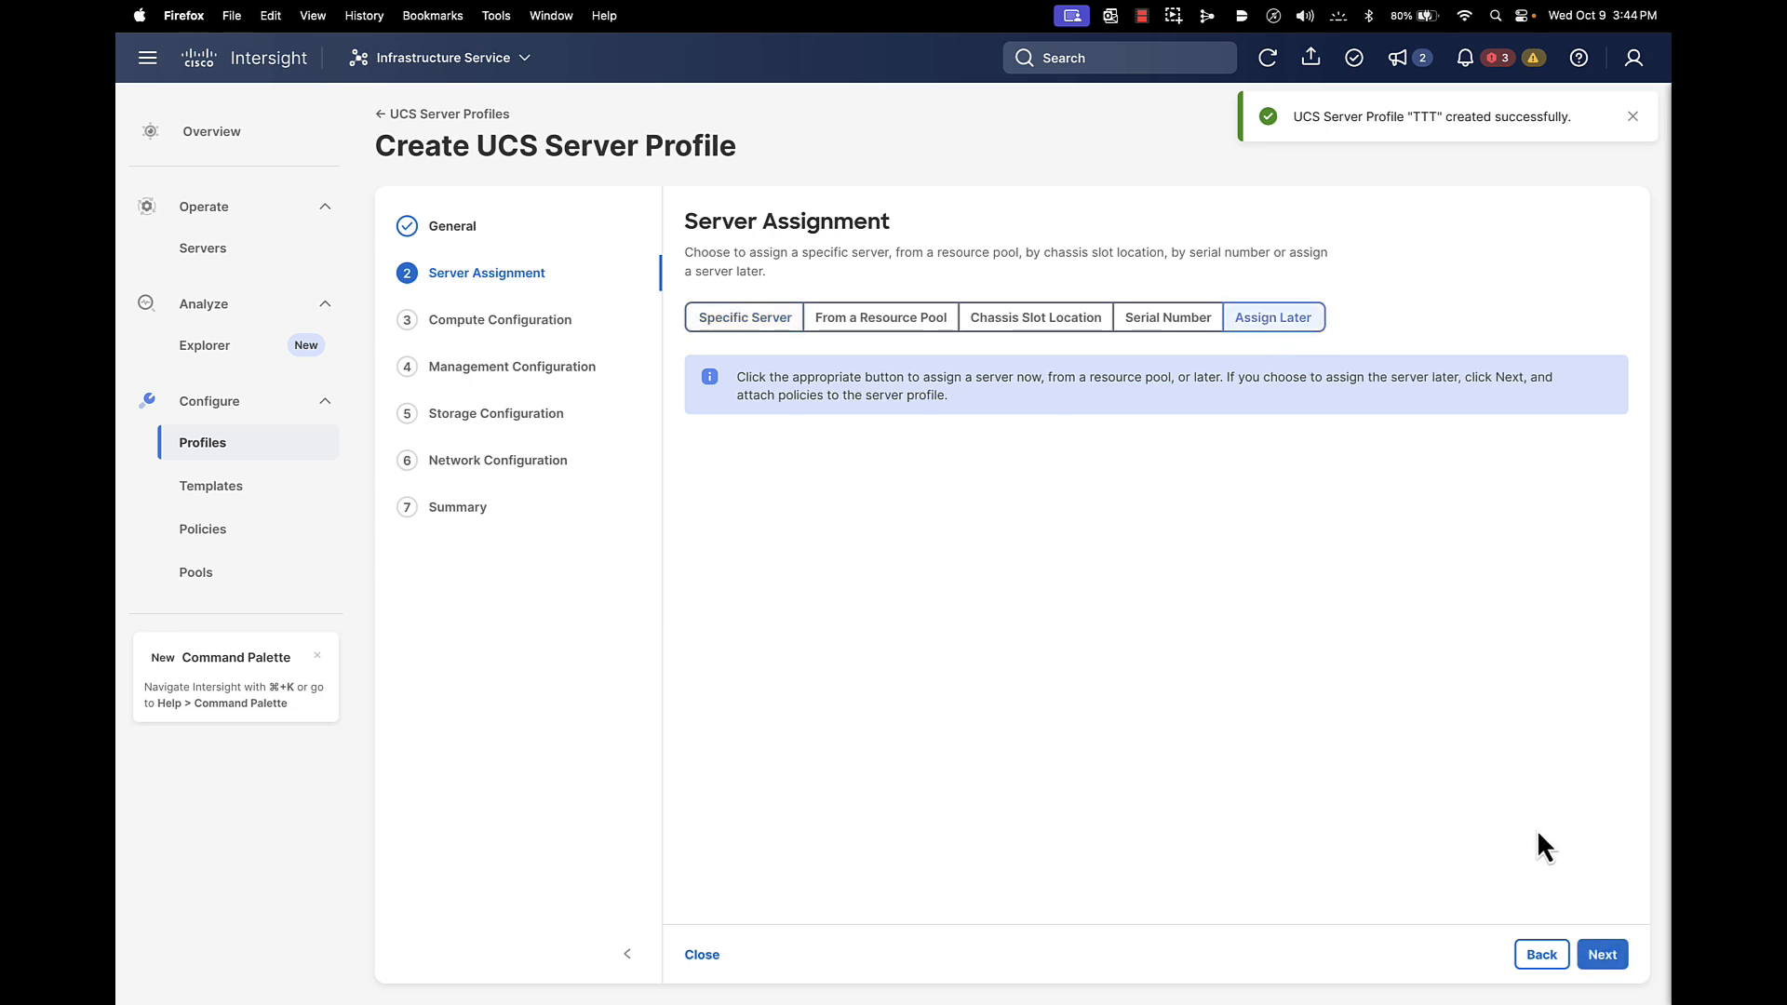
{"action": "left_click", "coordinate": [1620, 955]}
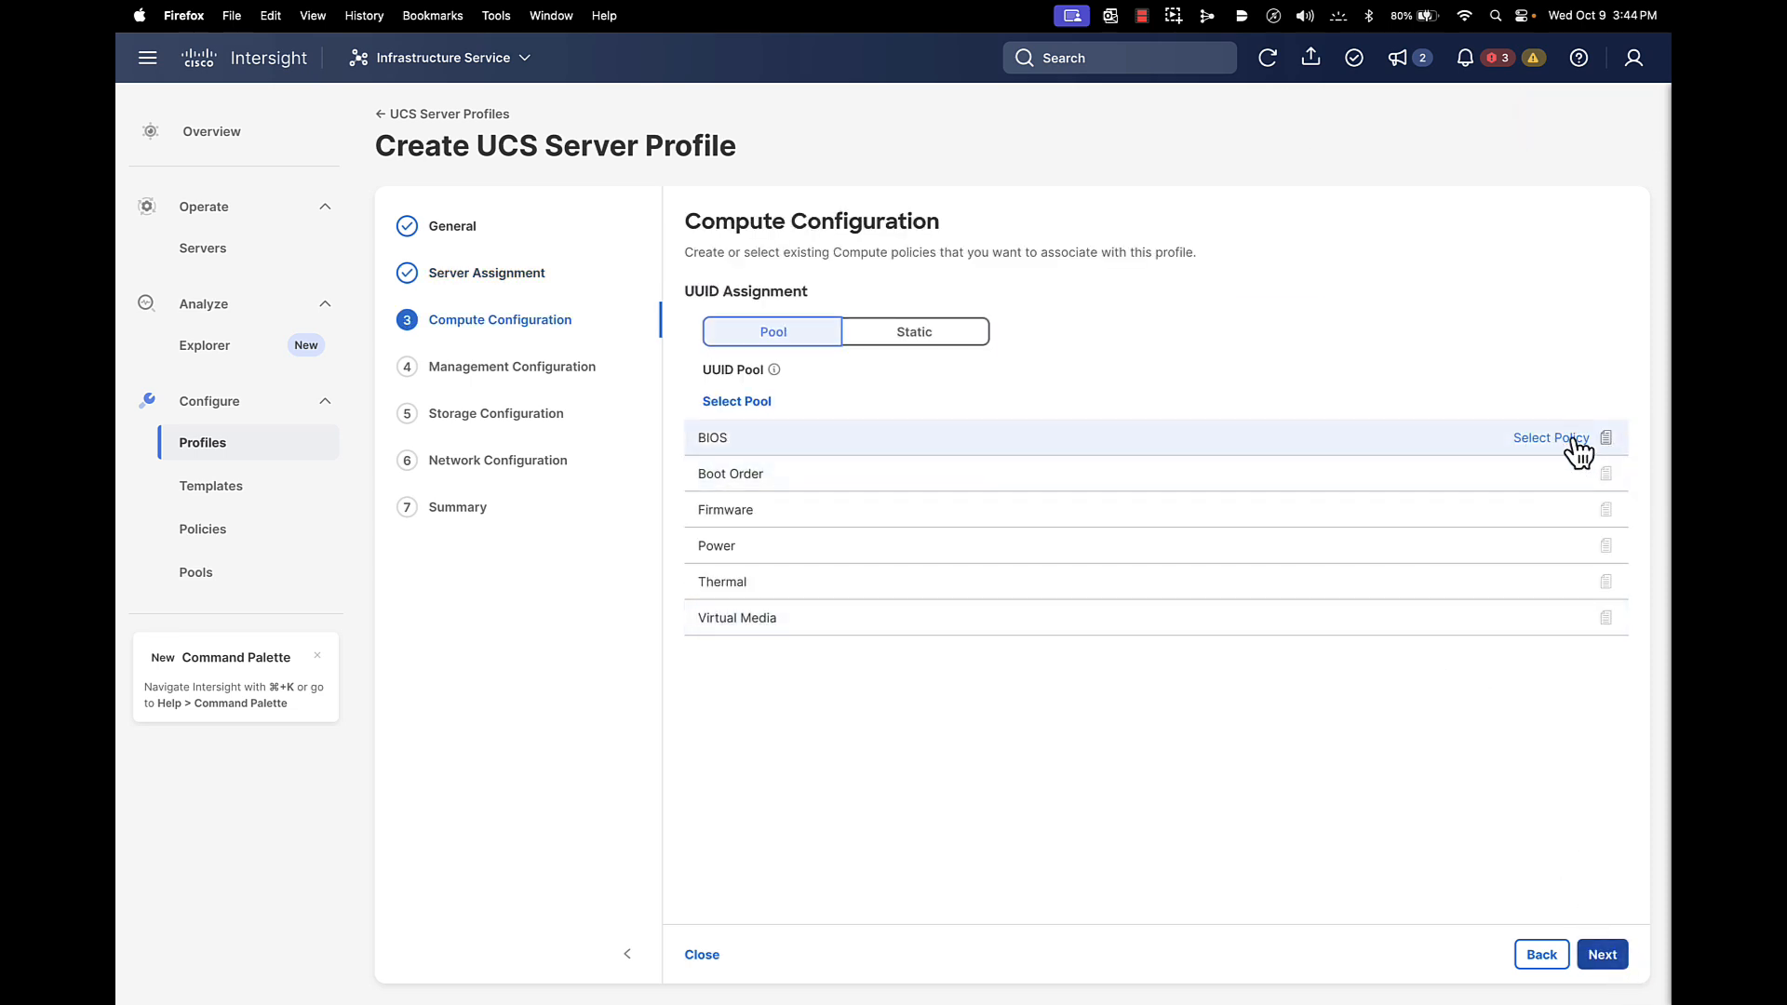
Confirm no BIOS policies are available, then close the wizard back to the profiles list
{"action": "left_click", "coordinate": [1552, 438]}
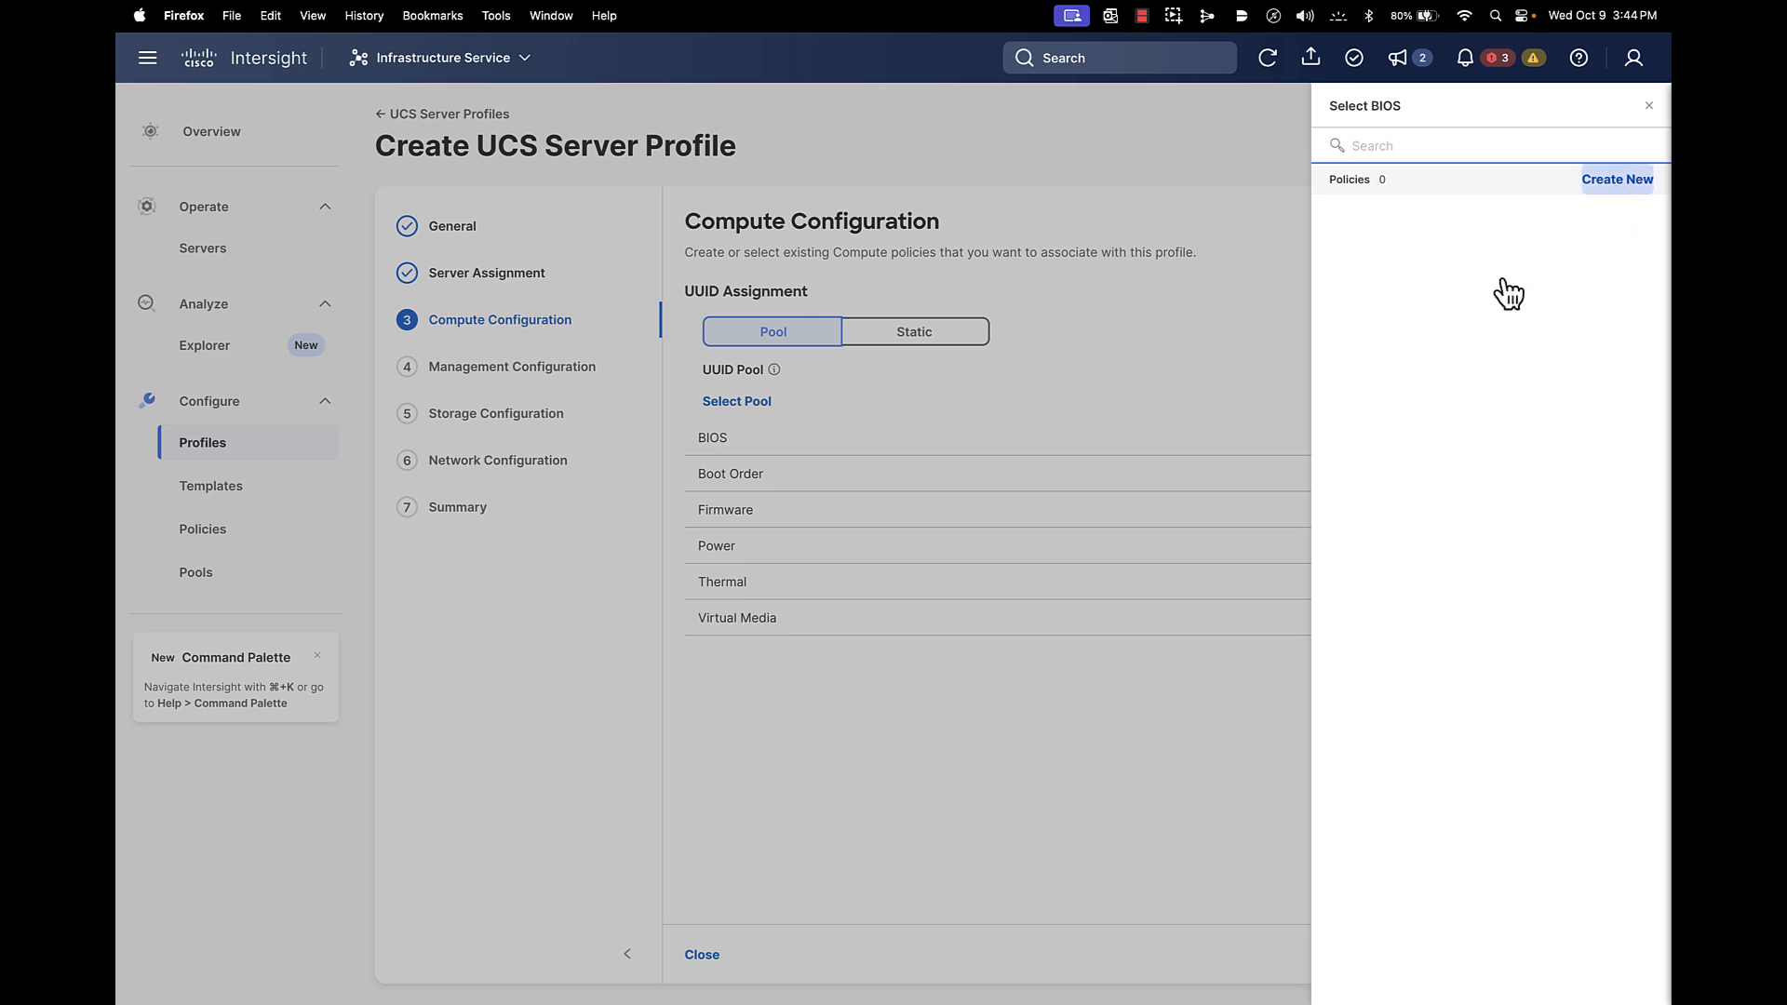
{"action": "left_click", "coordinate": [1067, 742]}
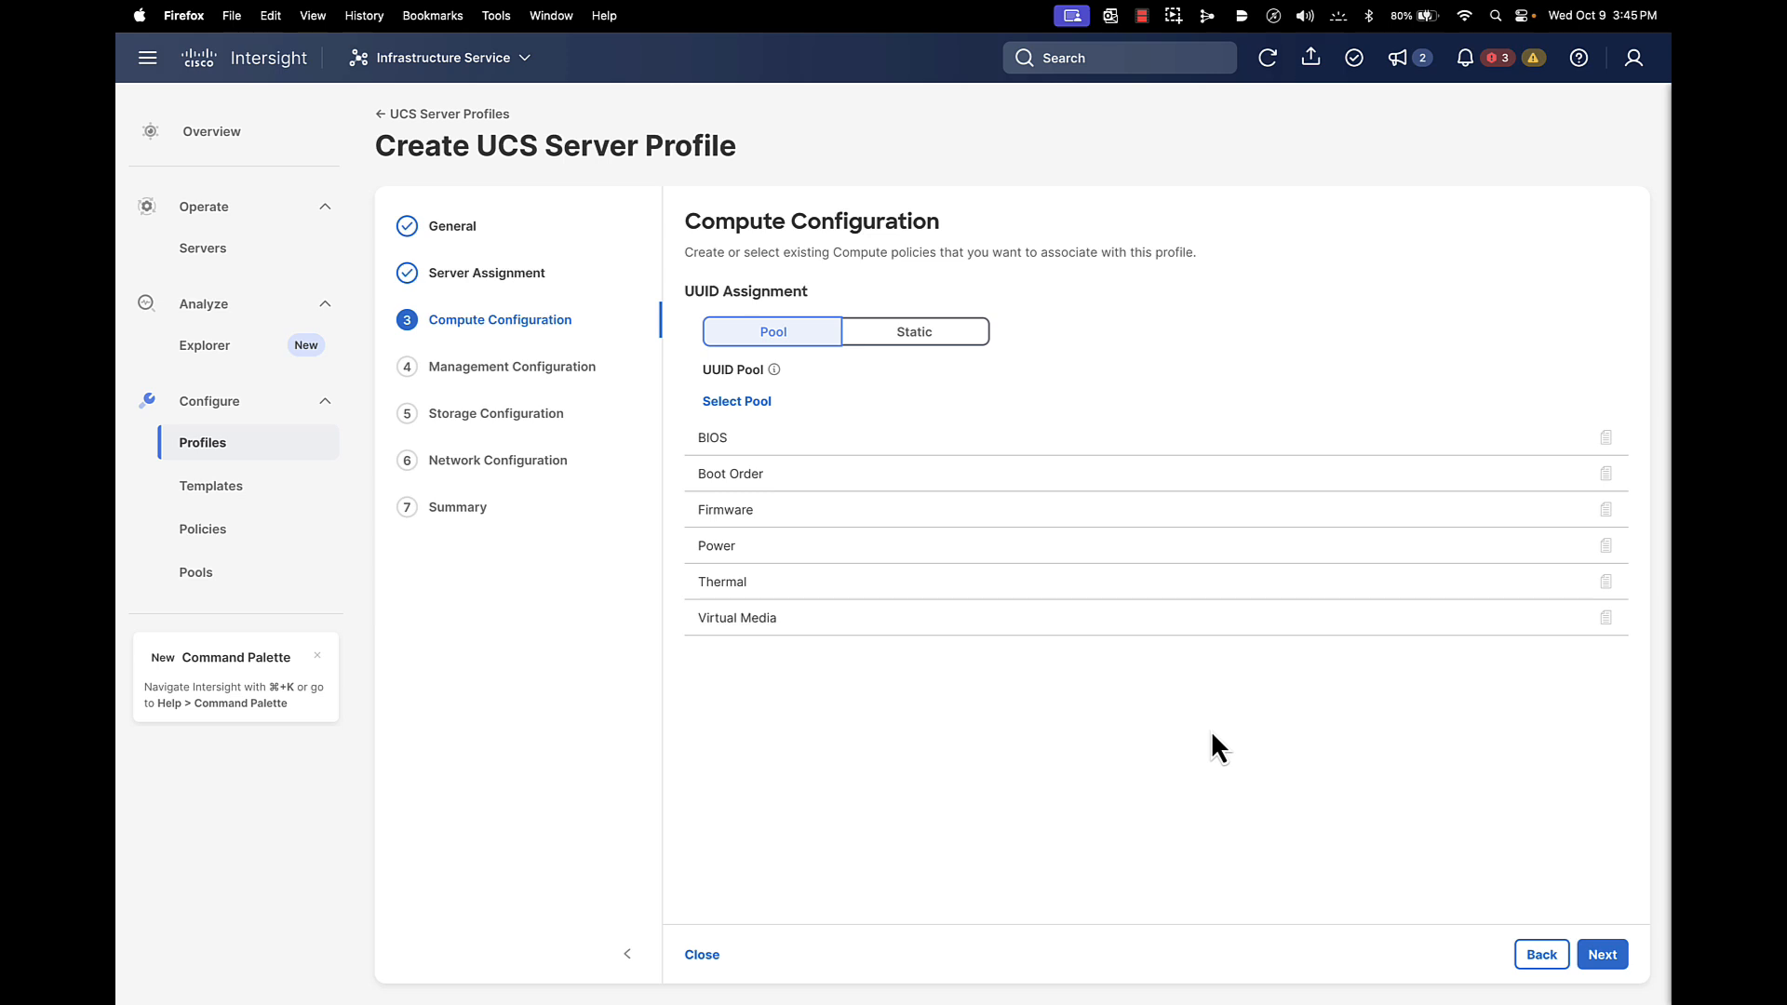
{"action": "left_click", "coordinate": [704, 955]}
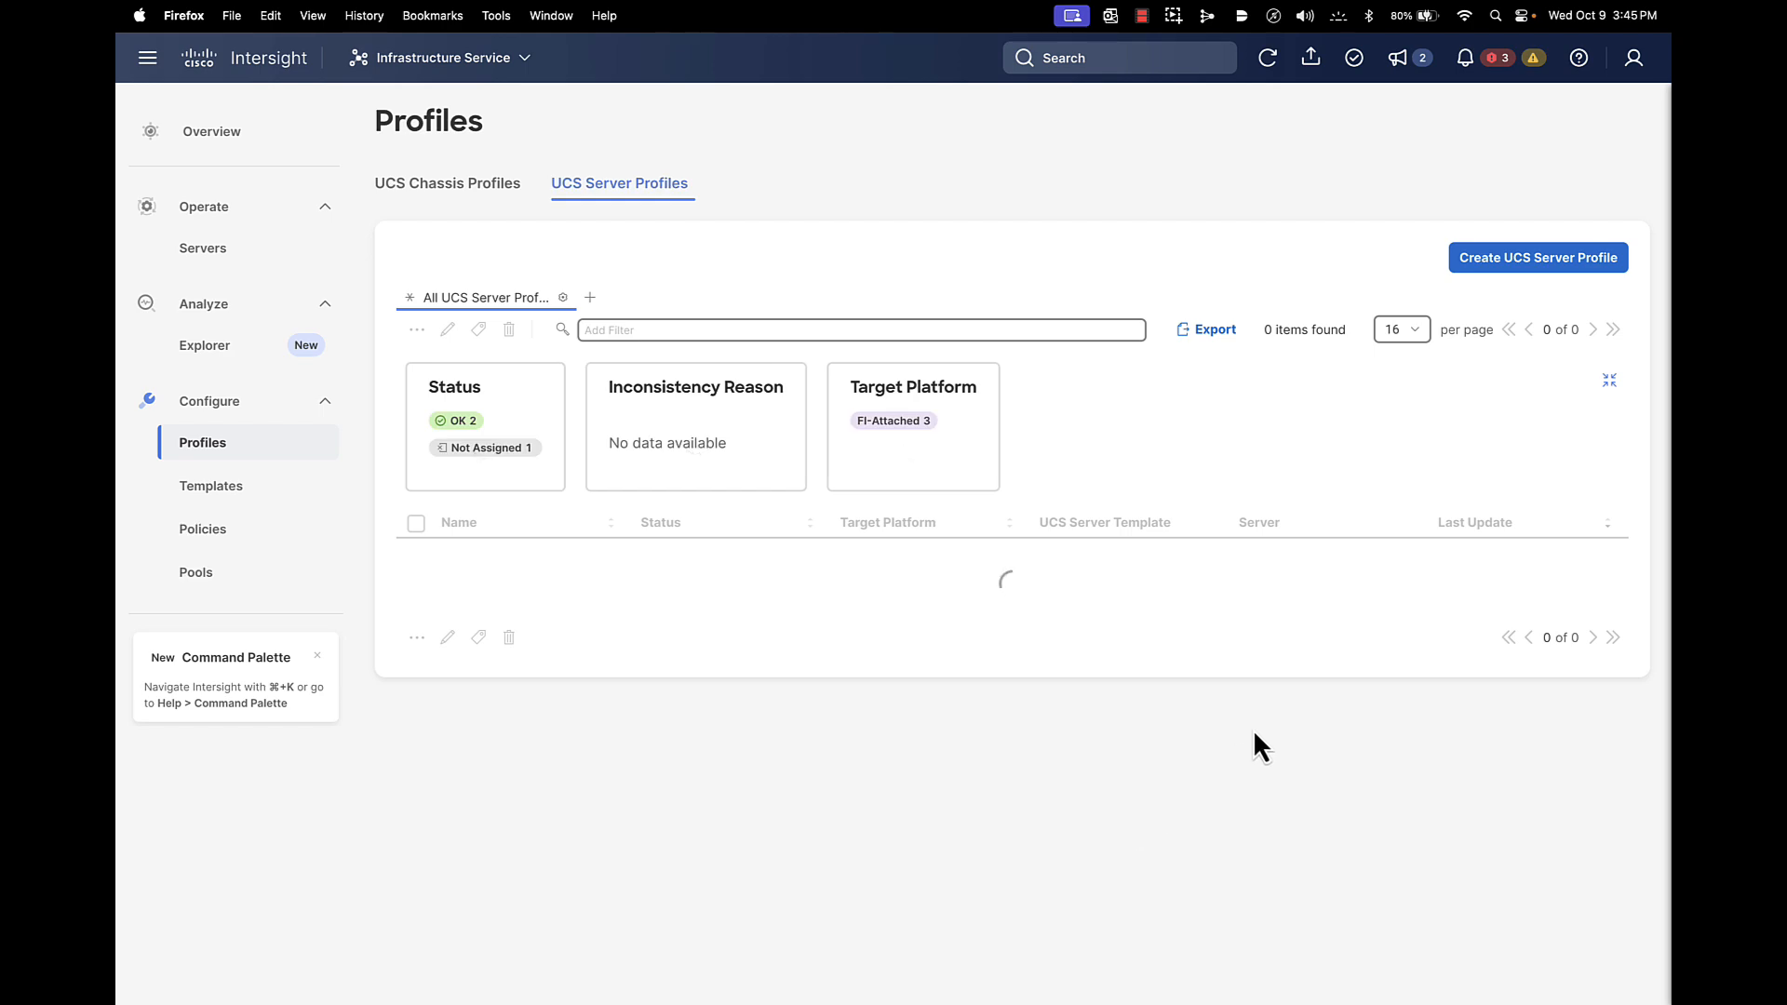